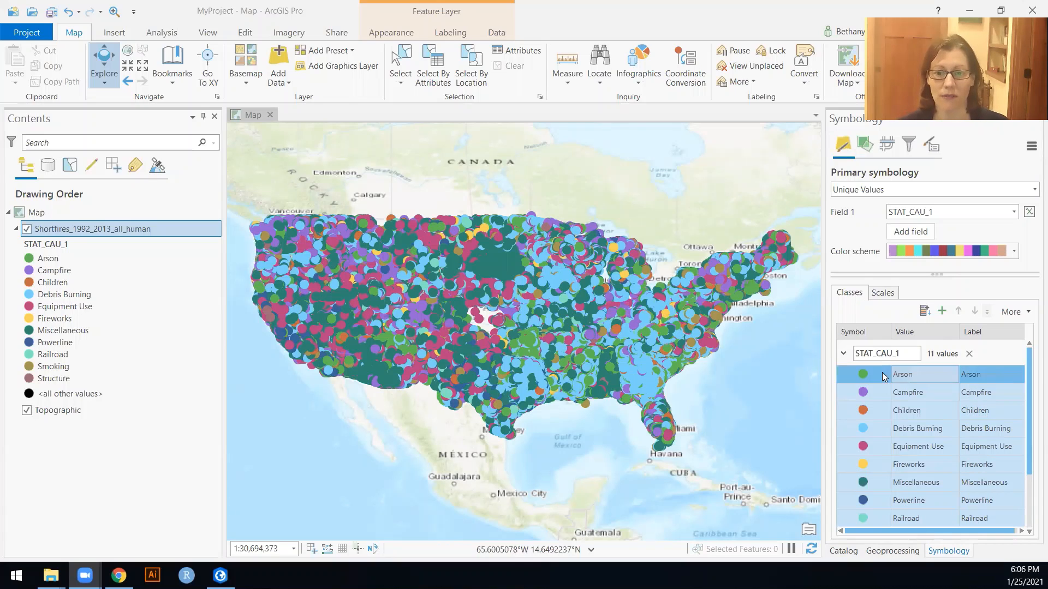
left_click(933, 378)
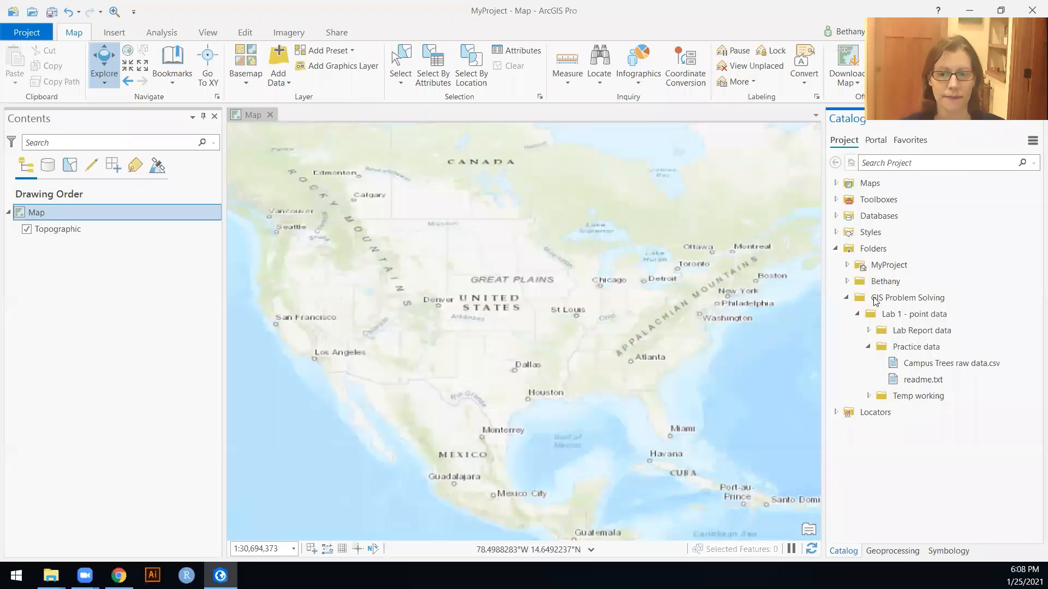
- Add Campus Trees raw data.csv from the Practice data folder to the map as a standalone table
mouse_move(875, 301)
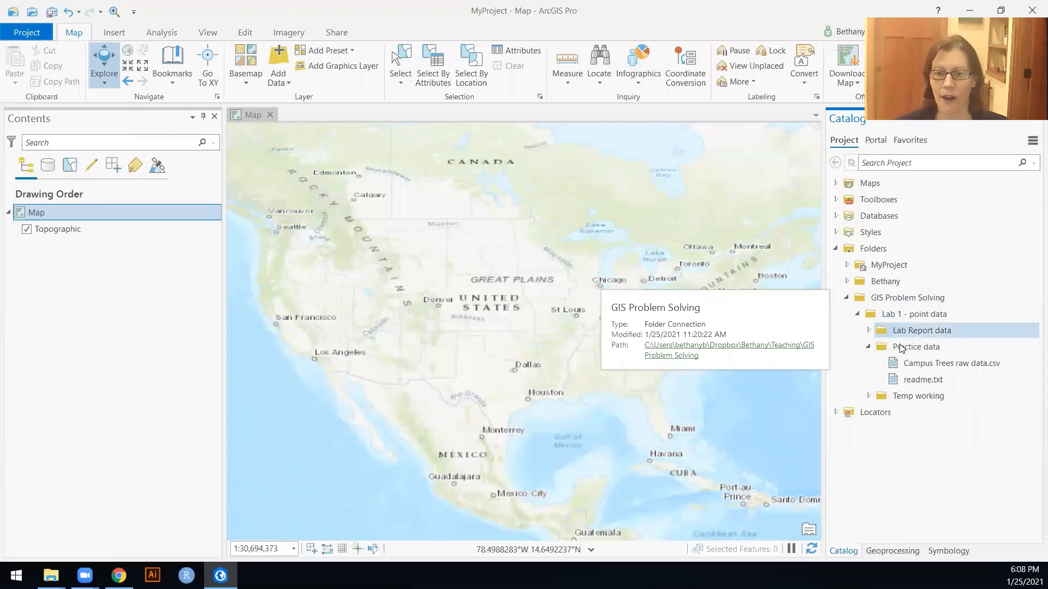
mouse_move(977, 365)
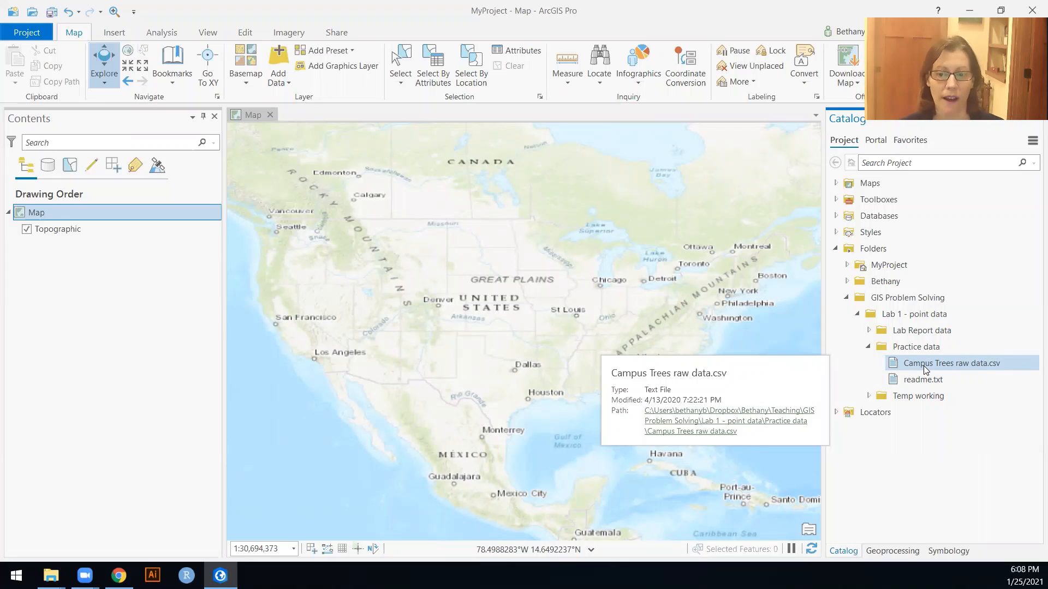
left_click_drag(926, 369, 491, 311)
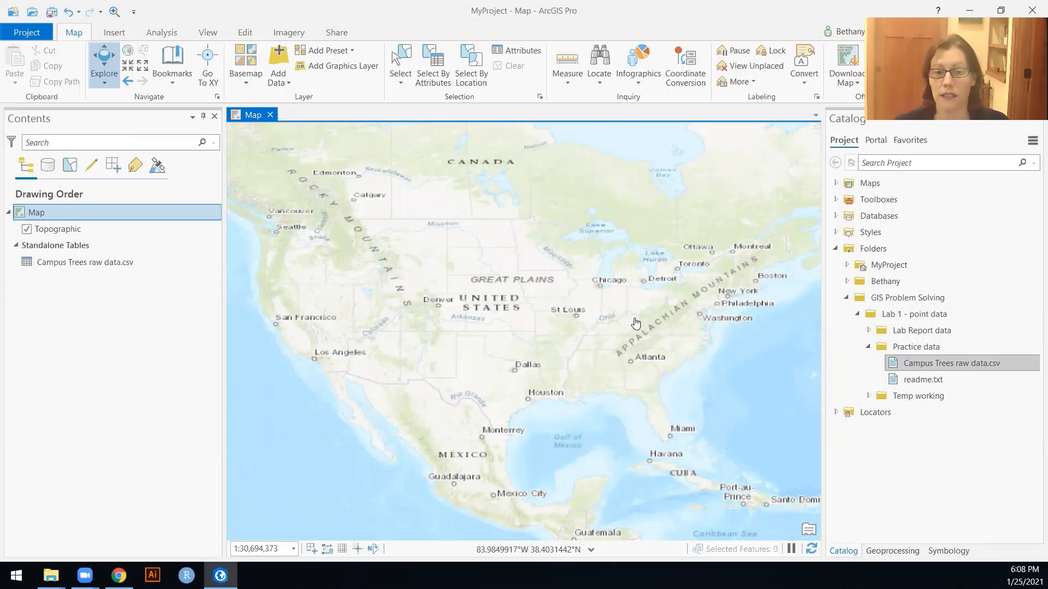
- Open the Campus Trees raw data.csv table and examine its columns across to the X_Coord and Y_Coord fields
right_click(101, 259)
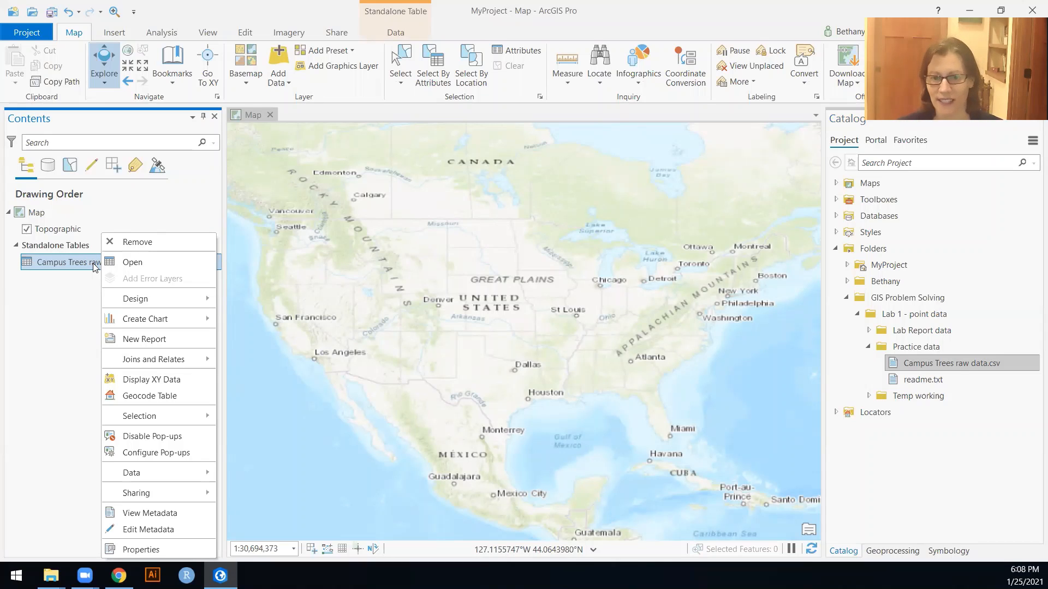
left_click(124, 268)
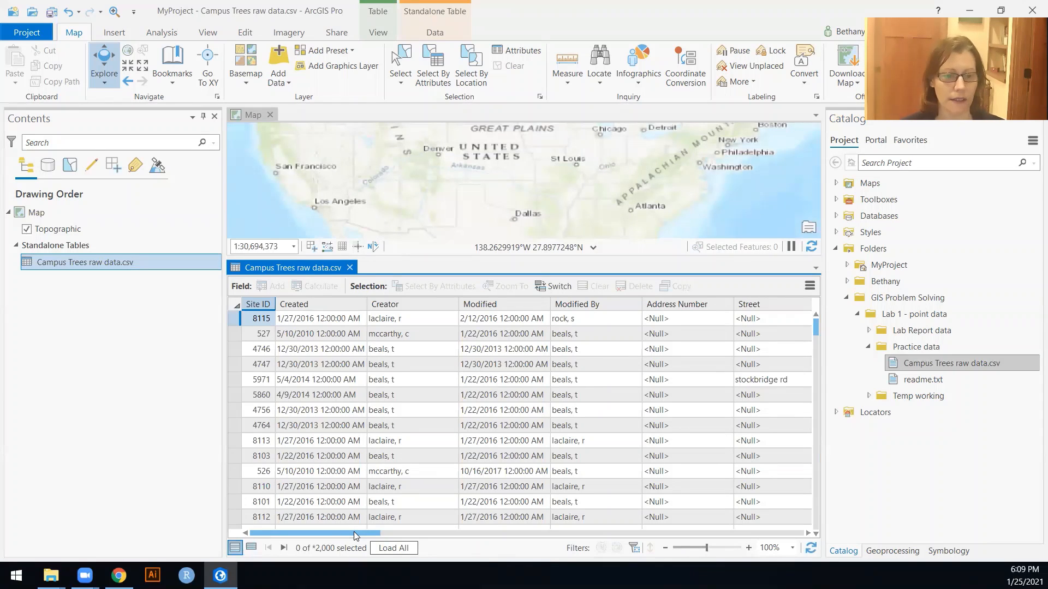
left_click_drag(353, 531, 564, 535)
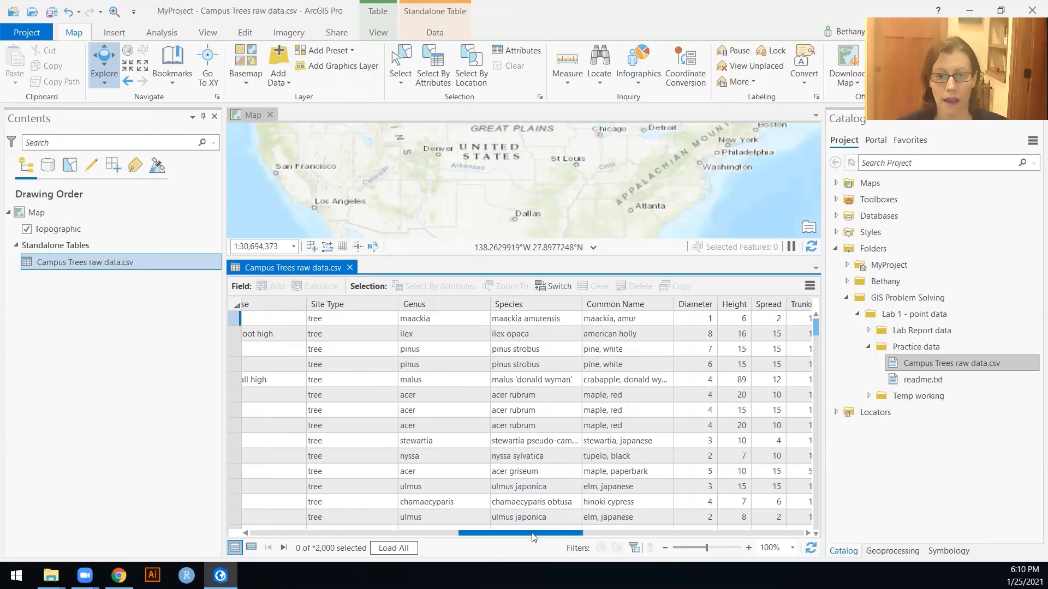
left_click_drag(525, 538, 713, 535)
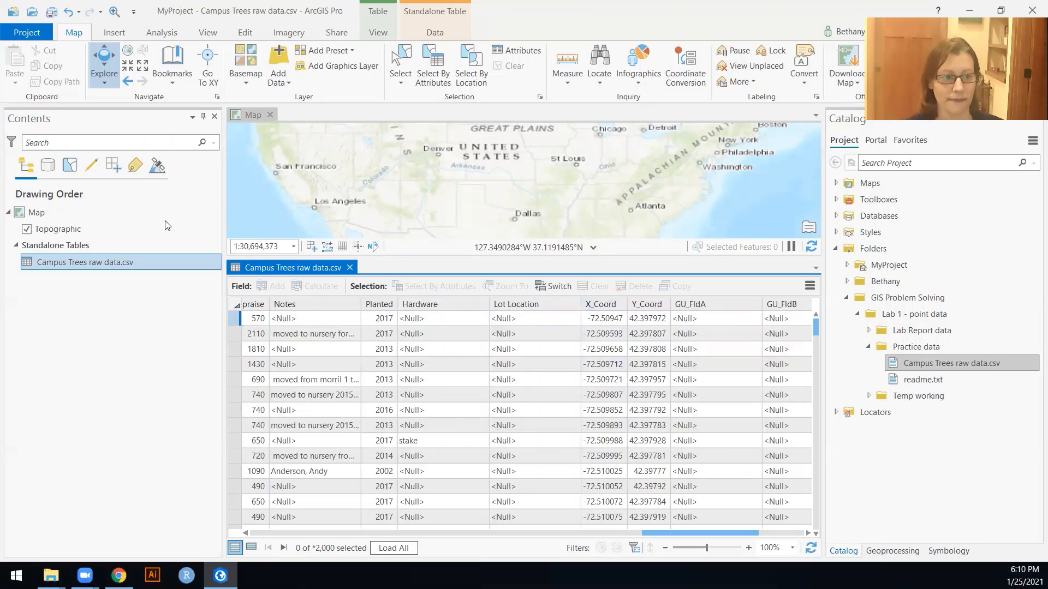
- Display the campus trees table as XY points using X_Coord, Y_Coord and GCS_WGS_1984, and close the table to inspect the points
right_click(108, 262)
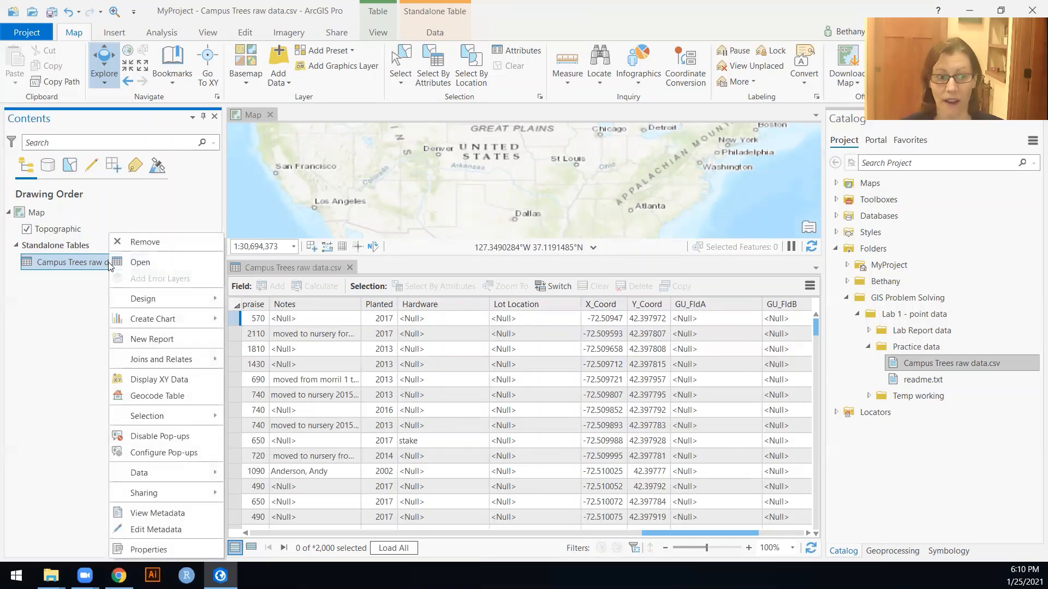
left_click(152, 379)
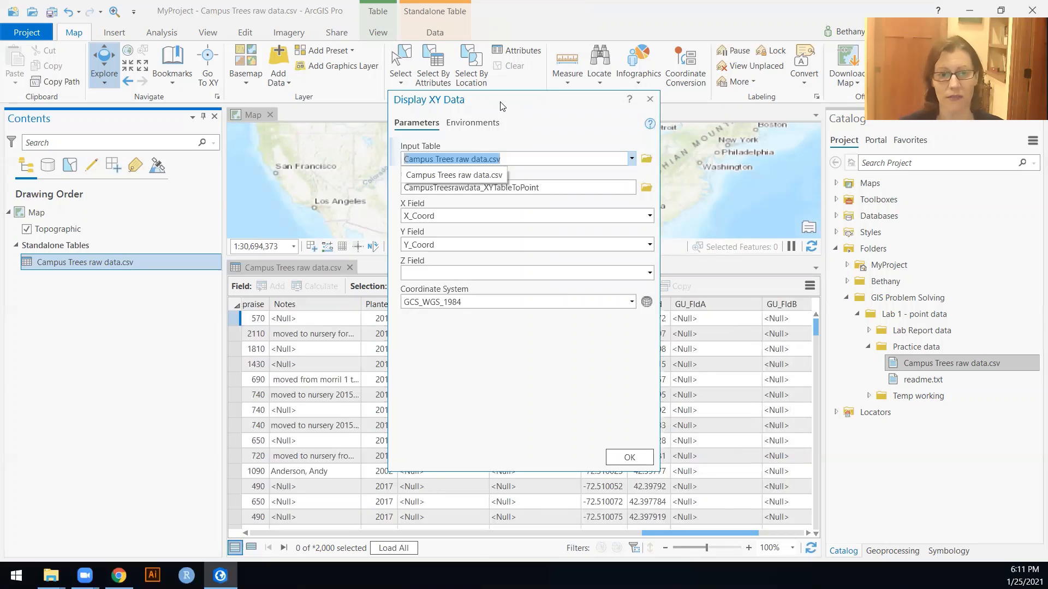
left_click_drag(507, 104, 345, 99)
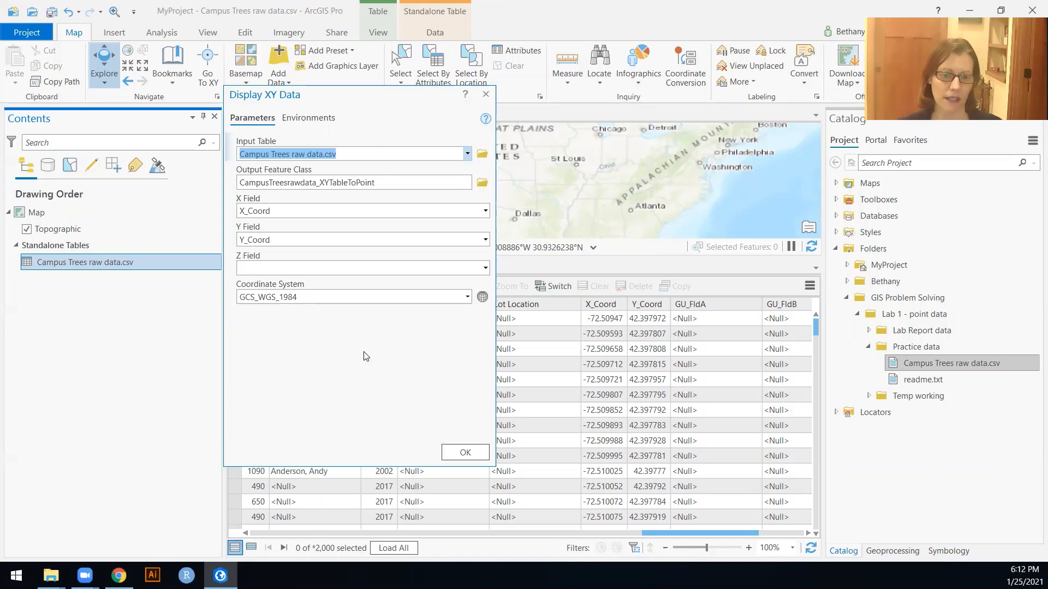
left_click(463, 452)
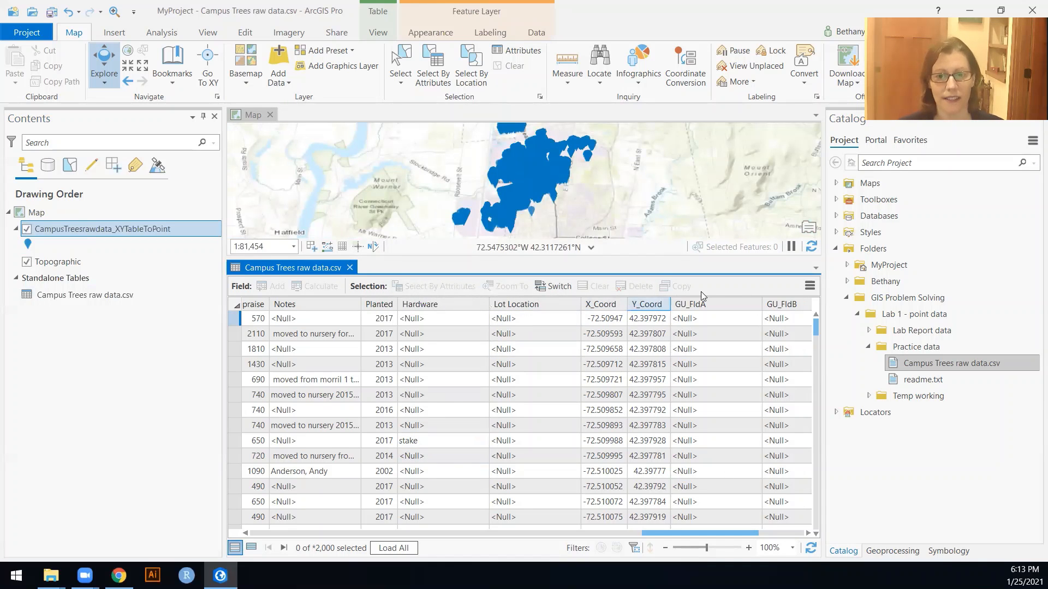
left_click(348, 268)
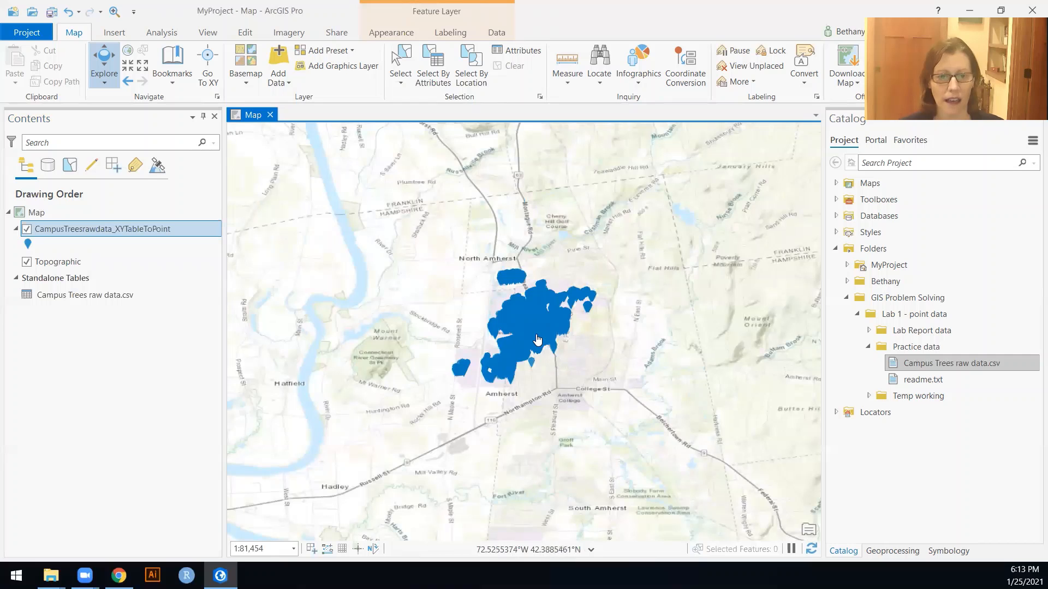
scroll(537, 339, "up", 3)
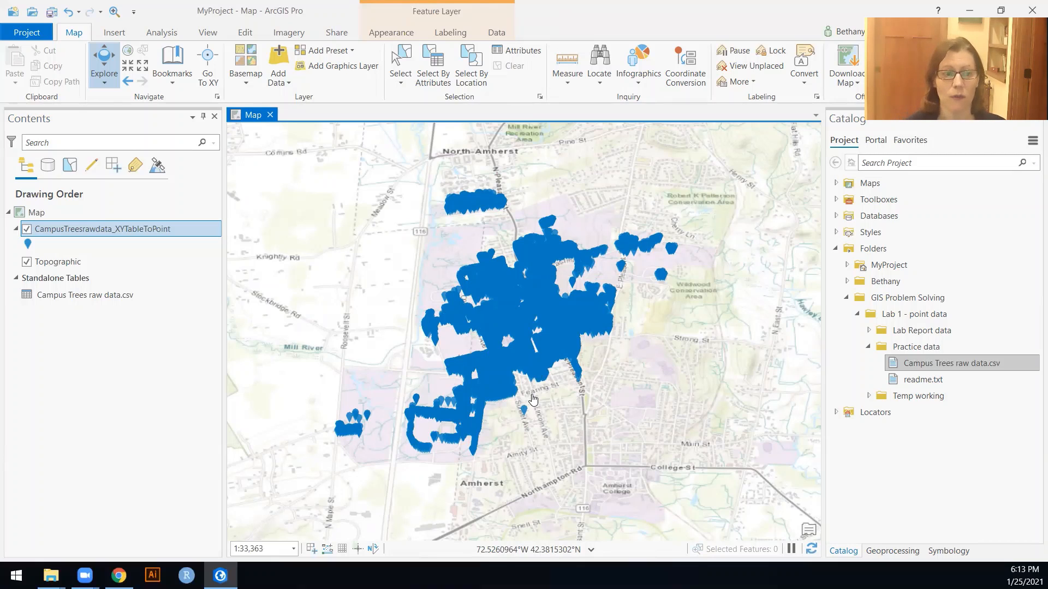
- Export the XY point layer's features to MyProject.gdb with the output name campus_trees
right_click(91, 228)
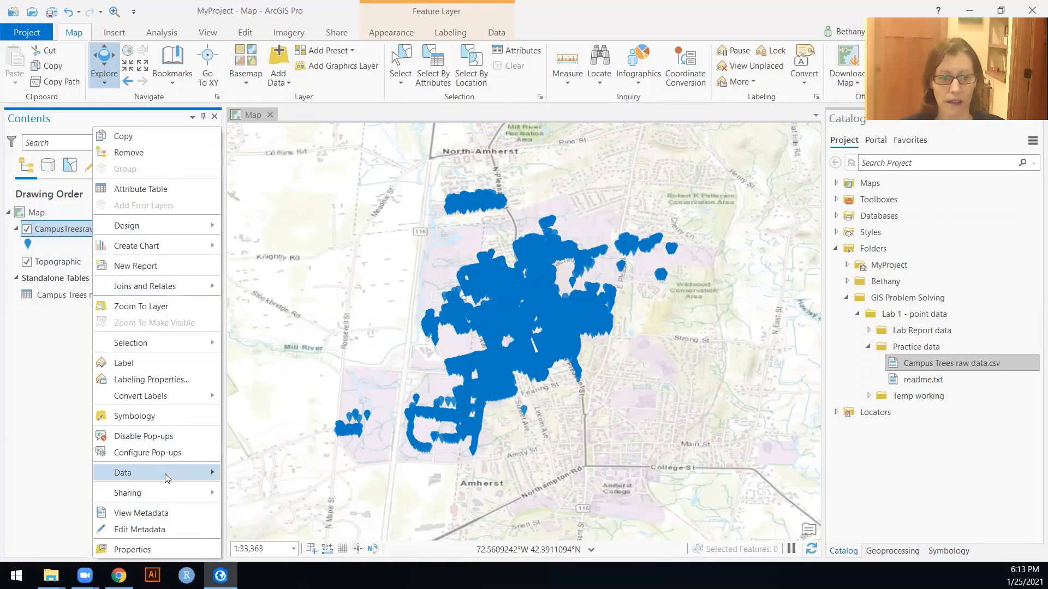
mouse_move(167, 478)
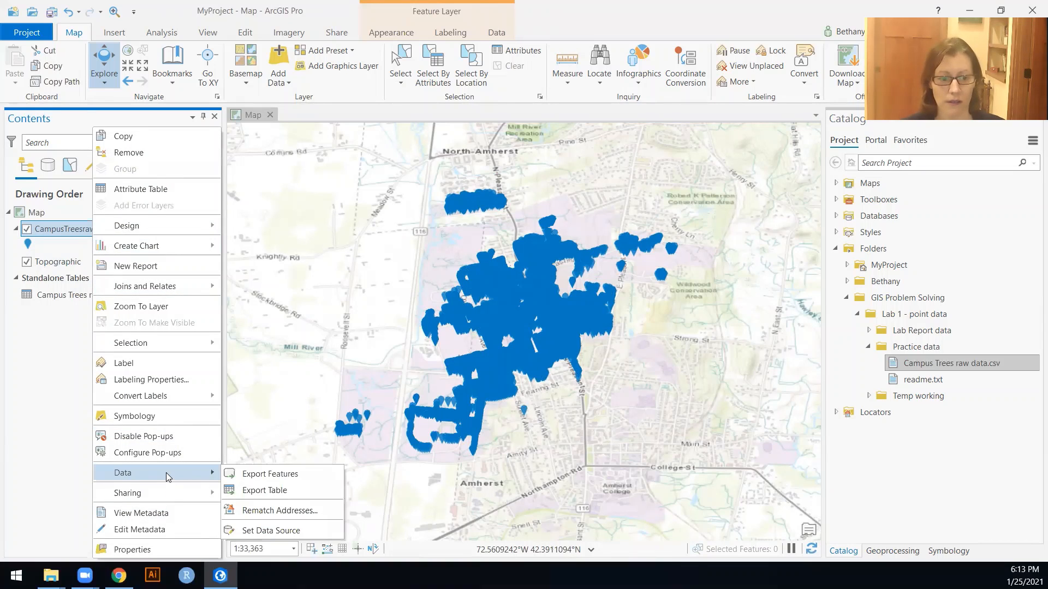
left_click(262, 475)
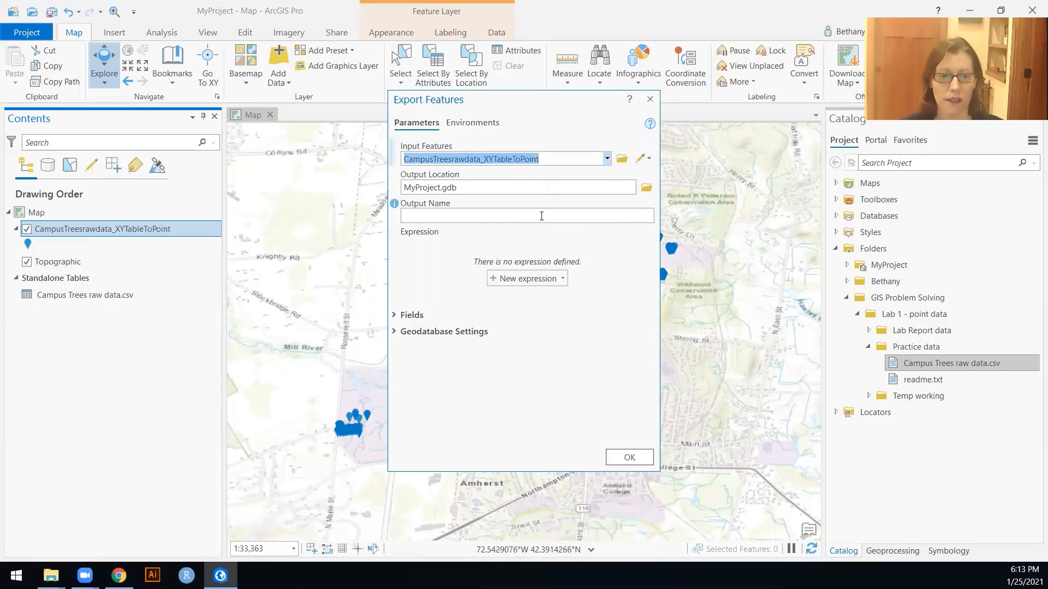
left_click(648, 192)
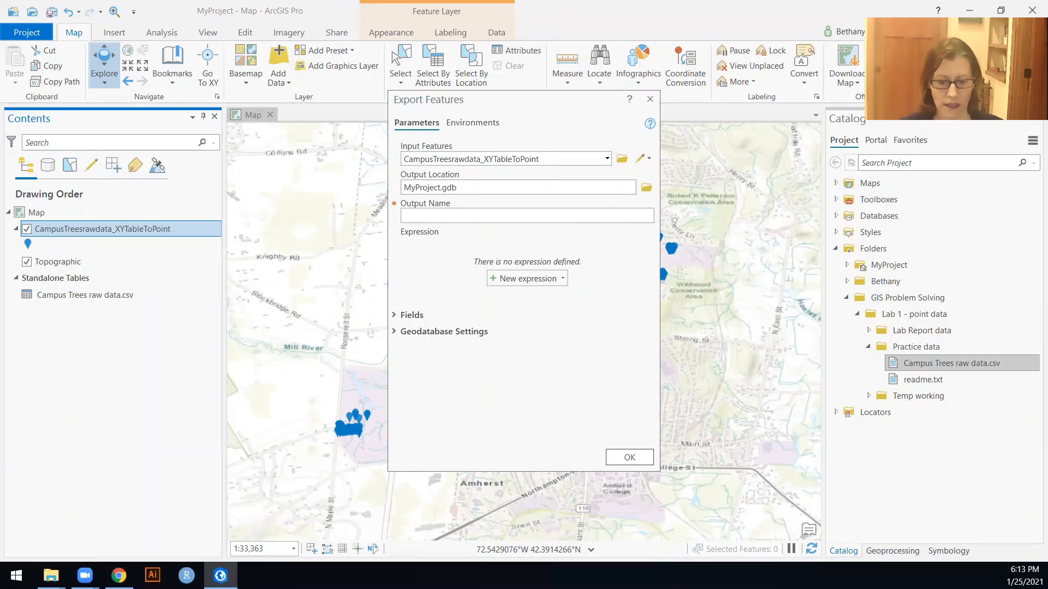
left_click(458, 215)
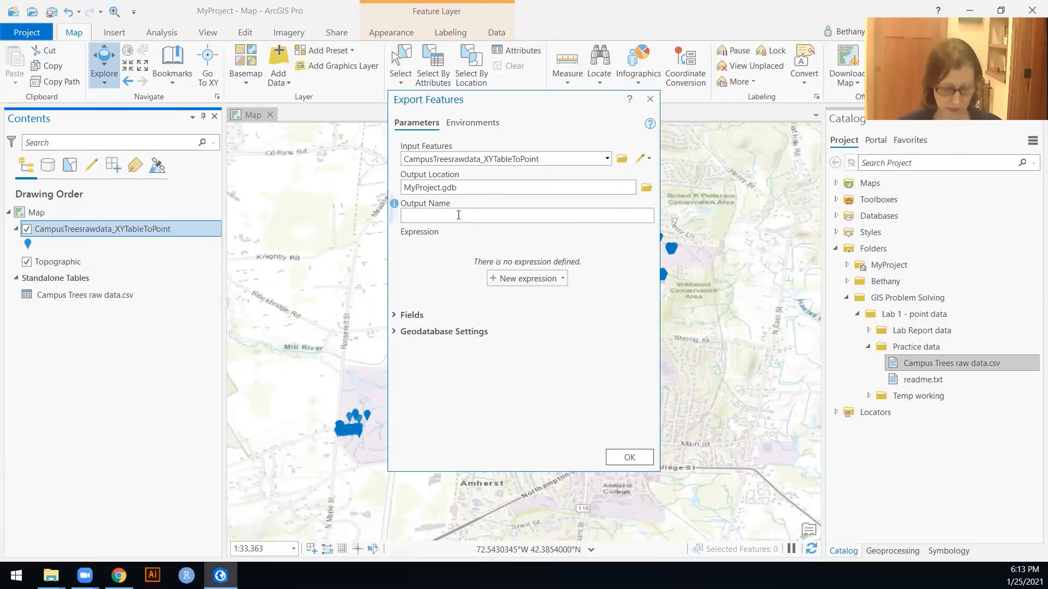
type("campus_")
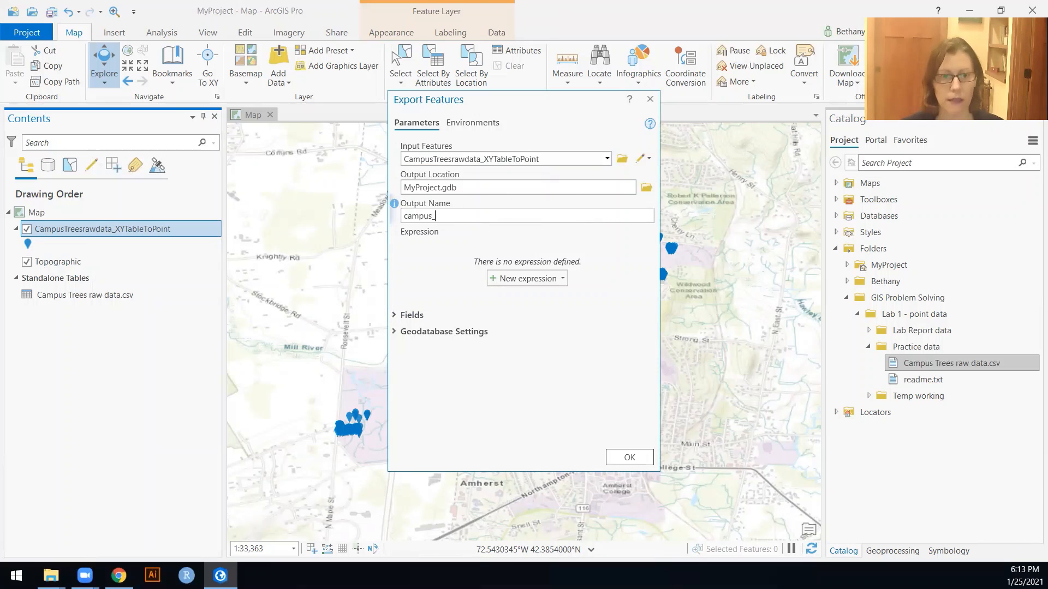
type("trees")
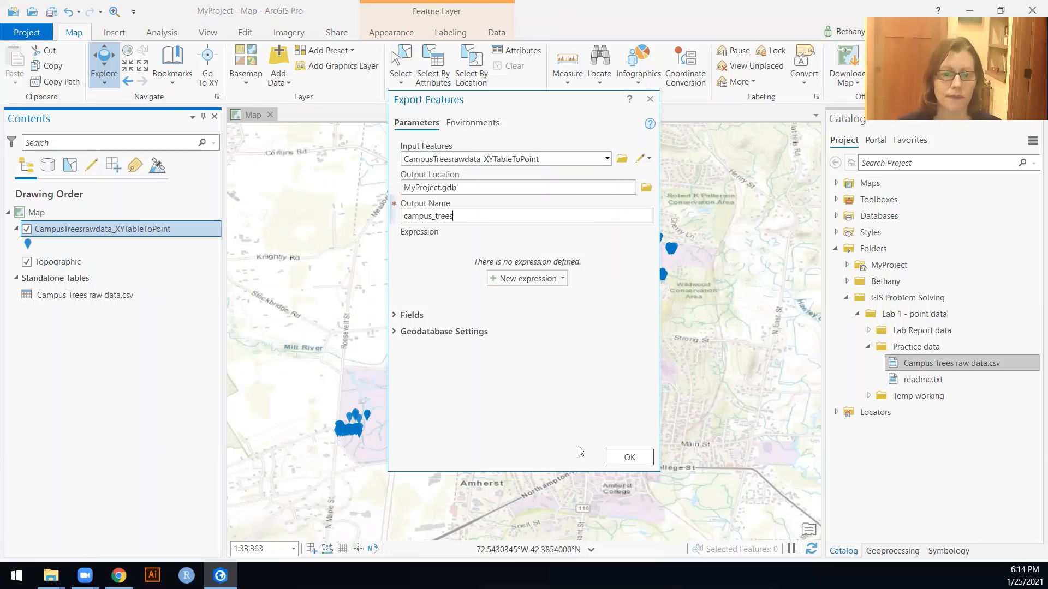
left_click(629, 457)
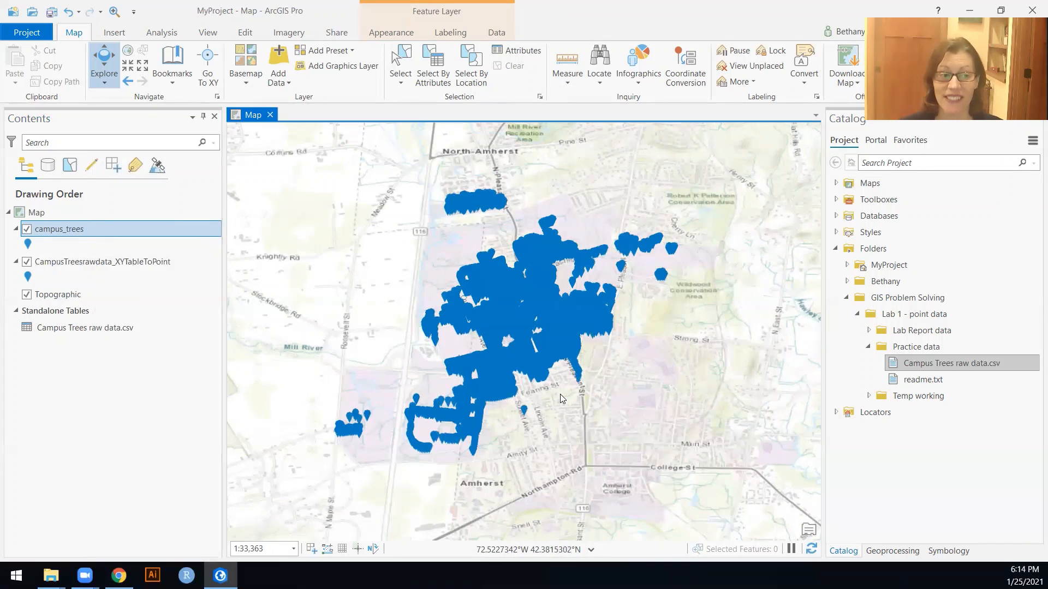
- Hide the CampusTreesrawdata_XYTableToPoint layer and review the campus_trees attribute table across to its coordinate fields
left_click(26, 262)
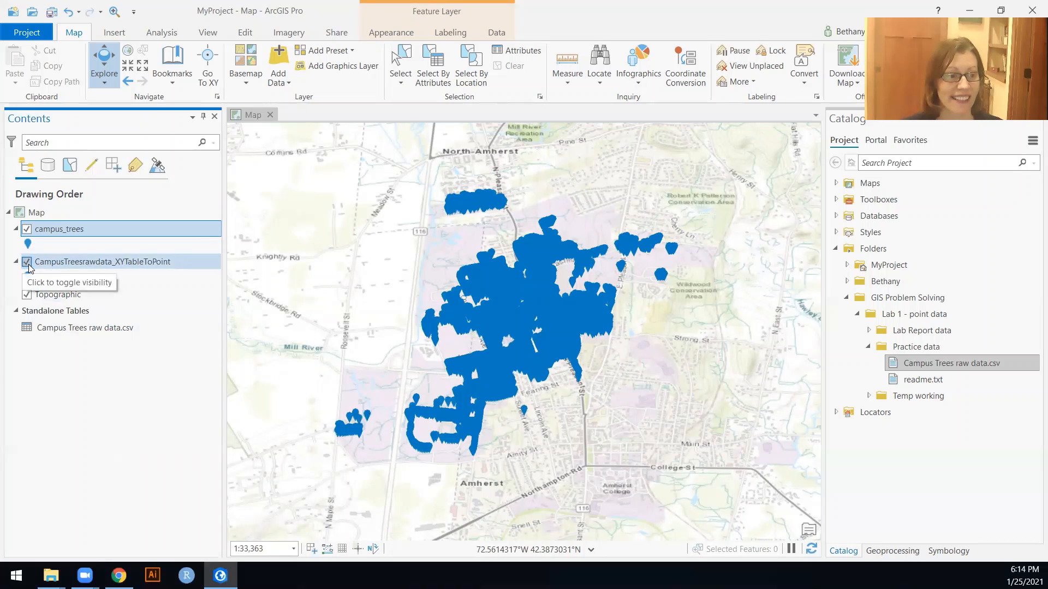
right_click(45, 233)
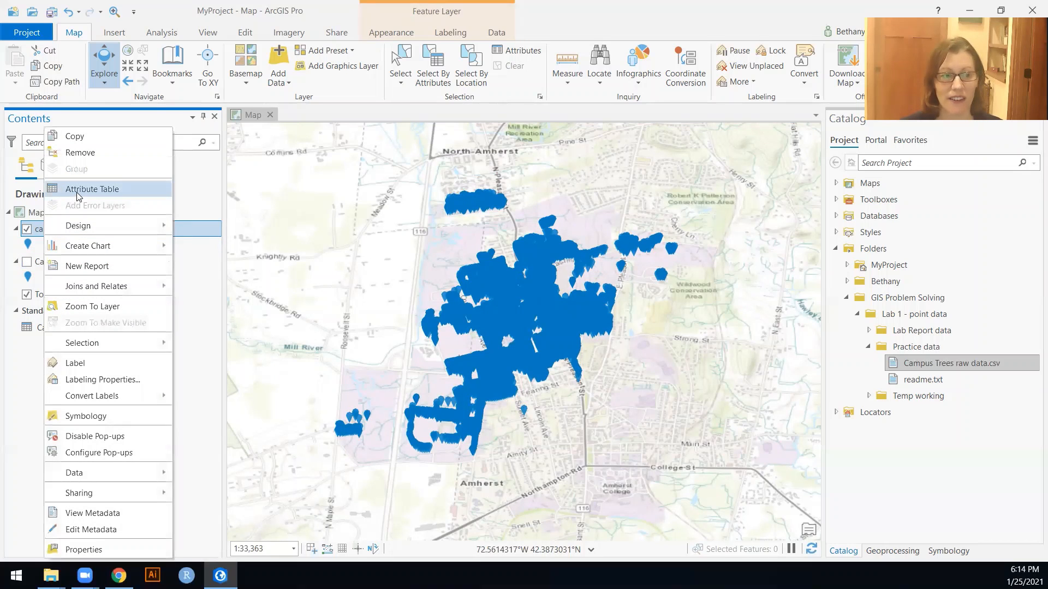
left_click(92, 190)
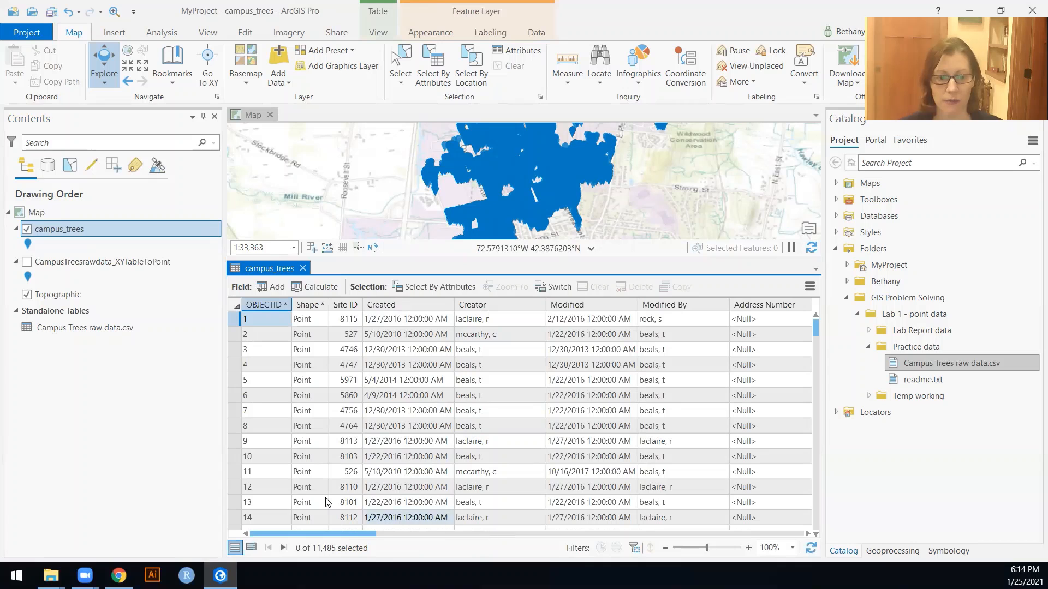
left_click_drag(333, 534, 772, 539)
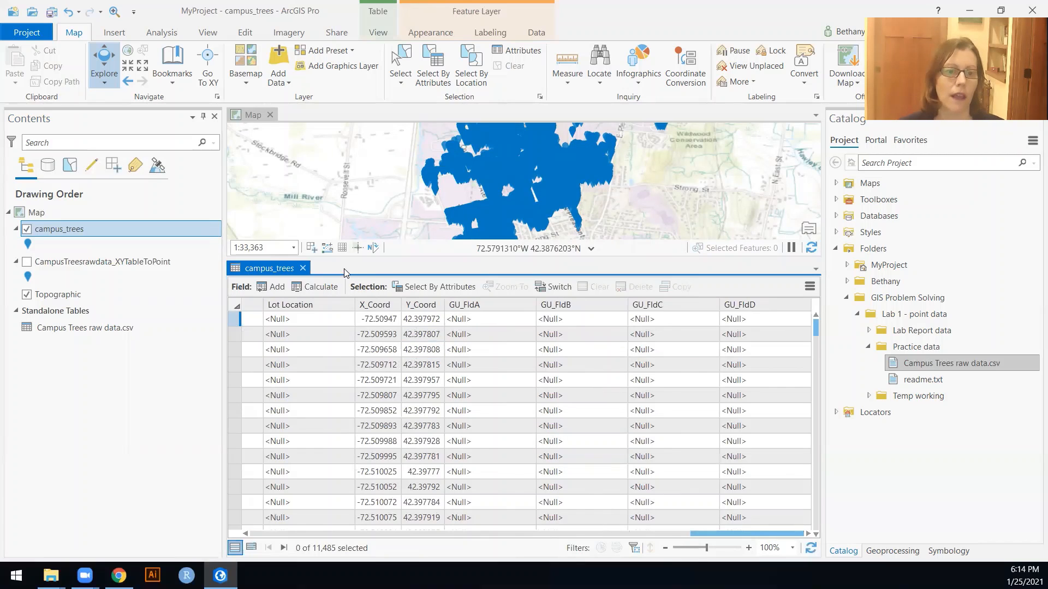
left_click(302, 268)
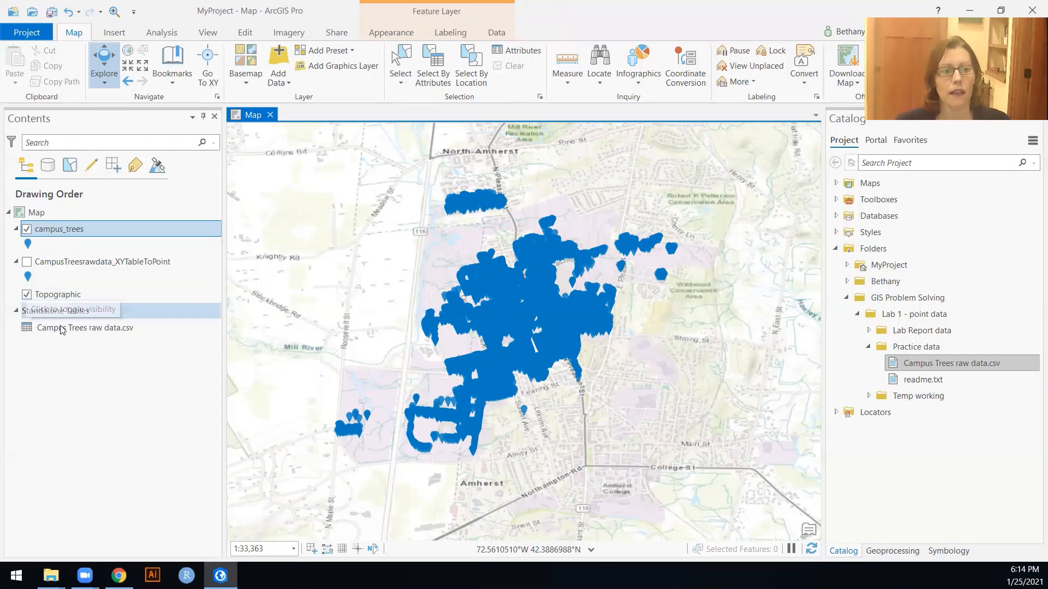
- Remove the CampusTreesrawdata_XYTableToPoint layer and the Campus Trees raw data.csv table from the map
right_click(64, 262)
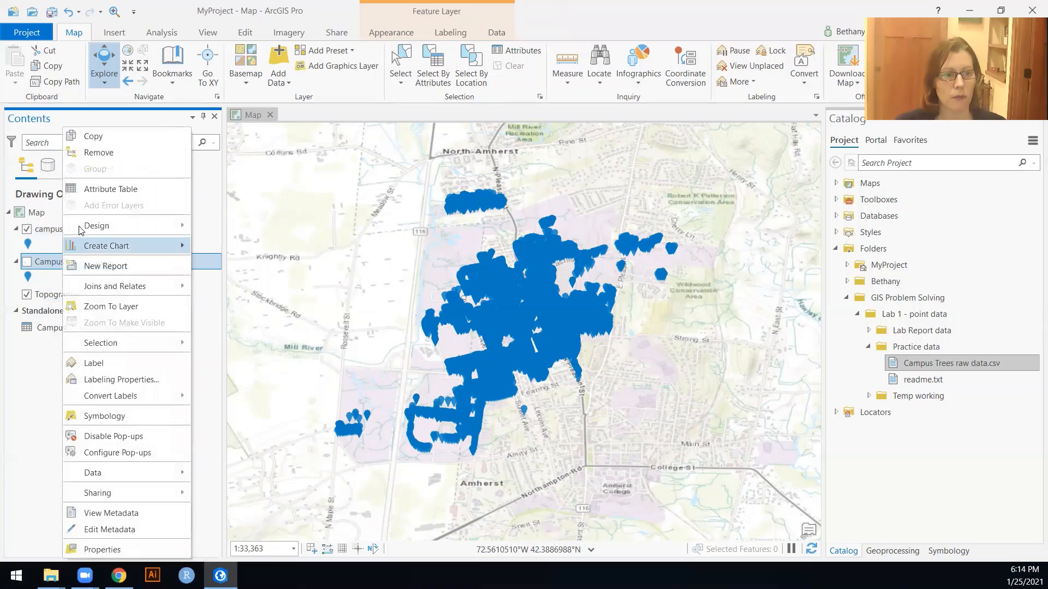
left_click(99, 153)
right_click(68, 295)
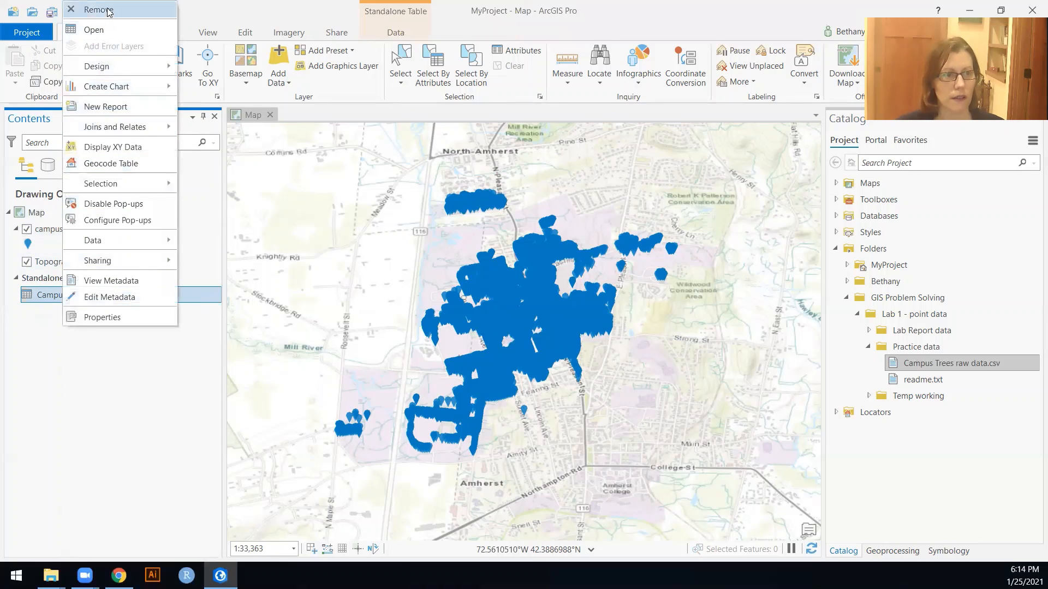
left_click(96, 10)
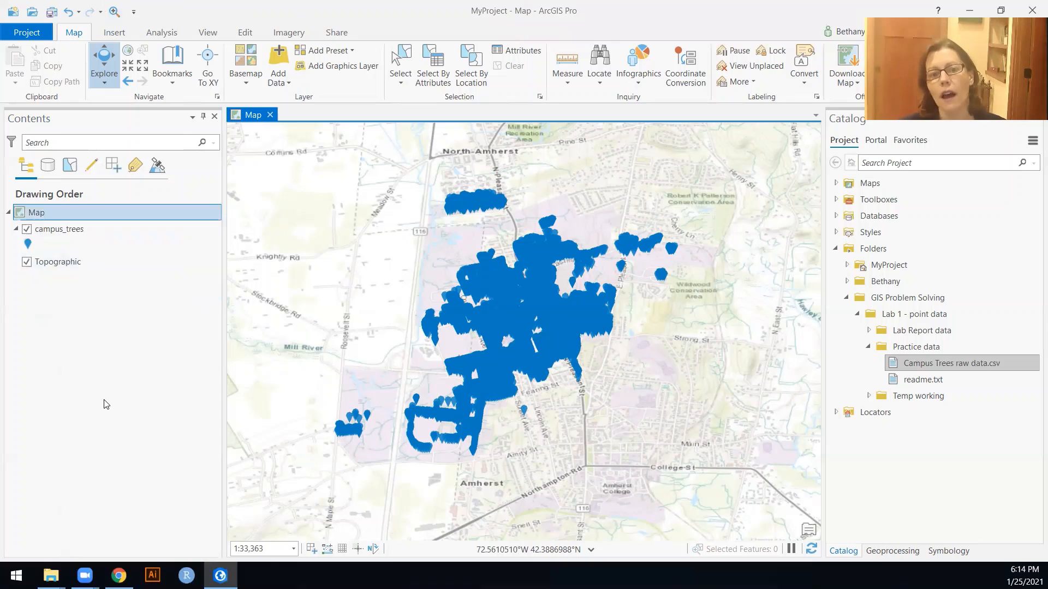
- Try the Circle 3 and Circle 4 symbols on the campus_trees points and settle on Circle 1
left_click(29, 245)
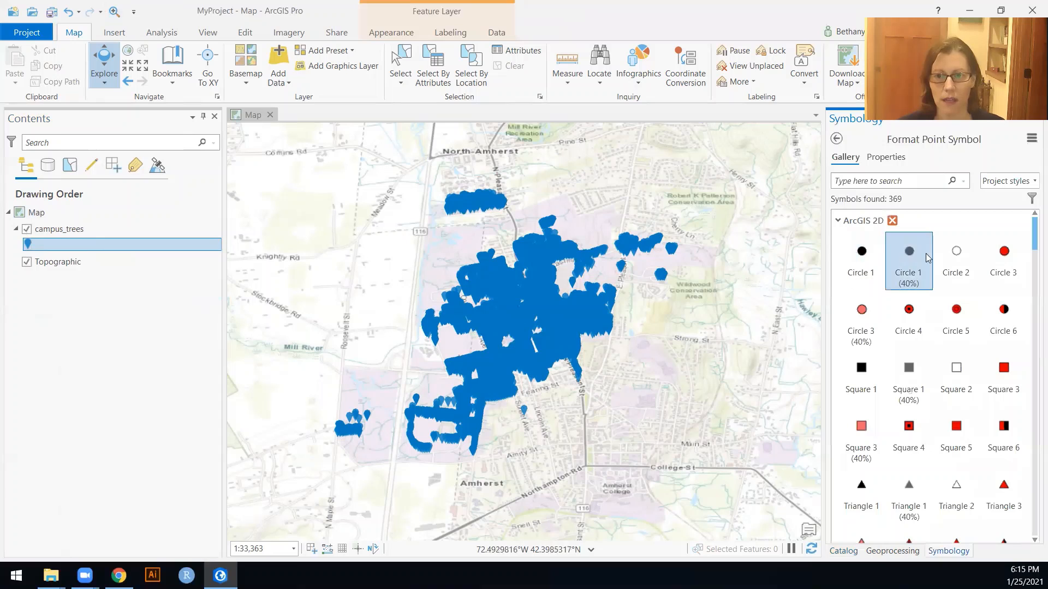
left_click(1007, 252)
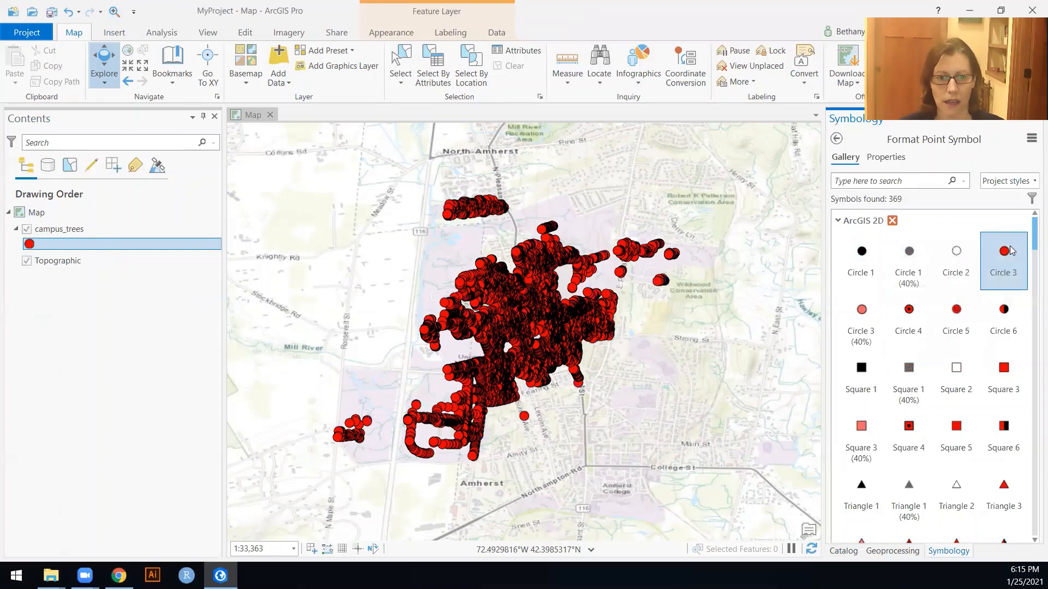
left_click(872, 257)
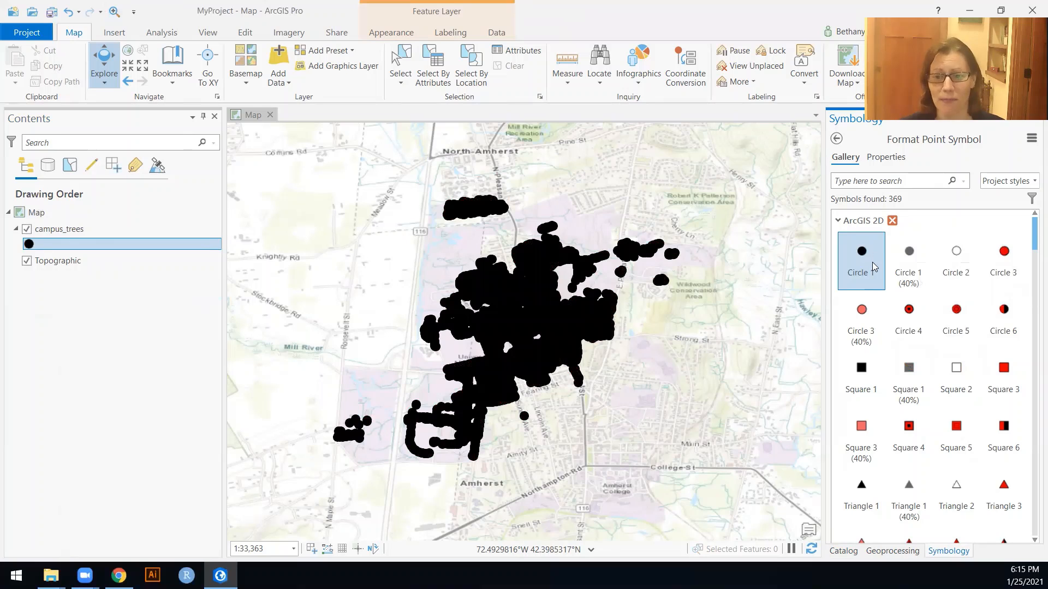
left_click(904, 311)
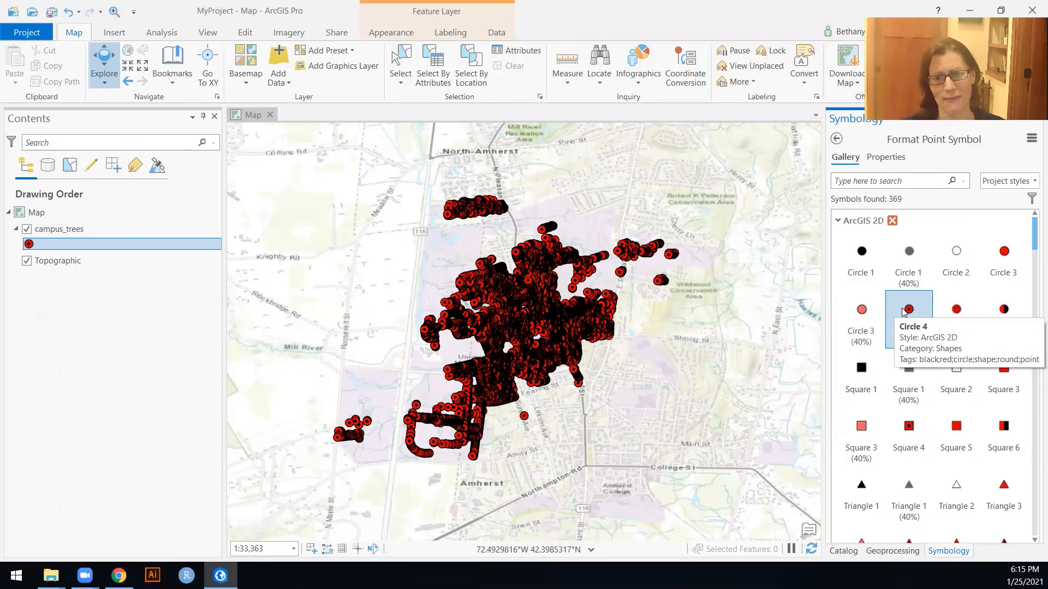
left_click(861, 254)
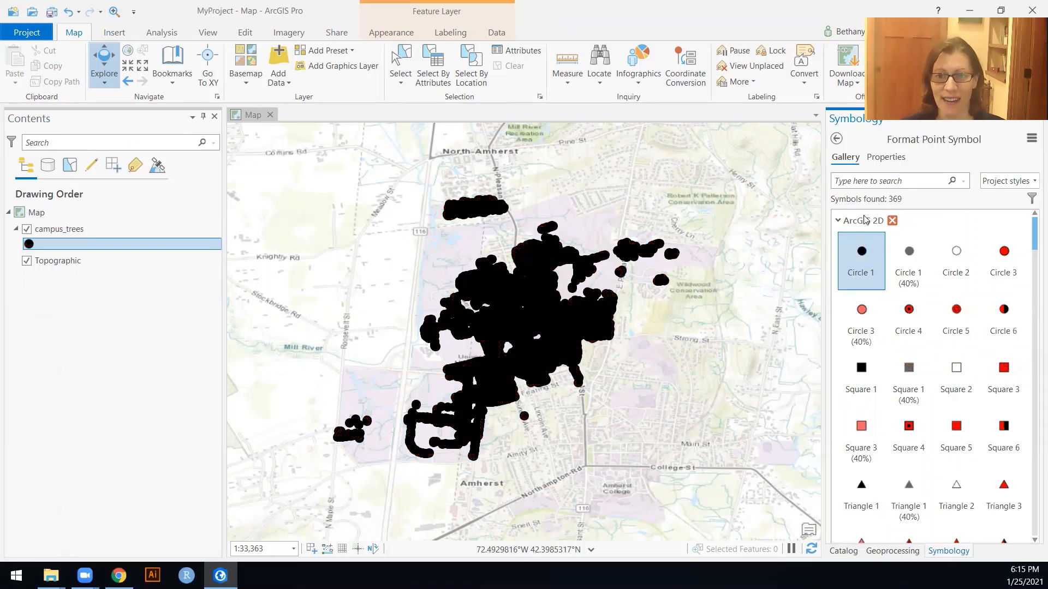
- Symbolize the campus_trees layer with Unique Values on the Genus field, generating the full list of unique values
left_click(836, 140)
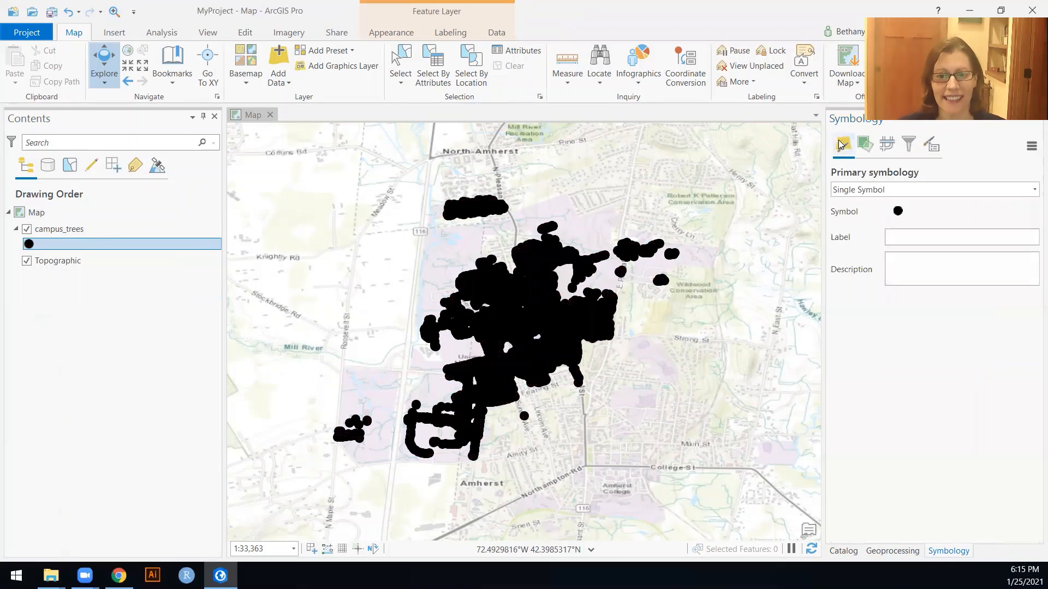
left_click(1032, 188)
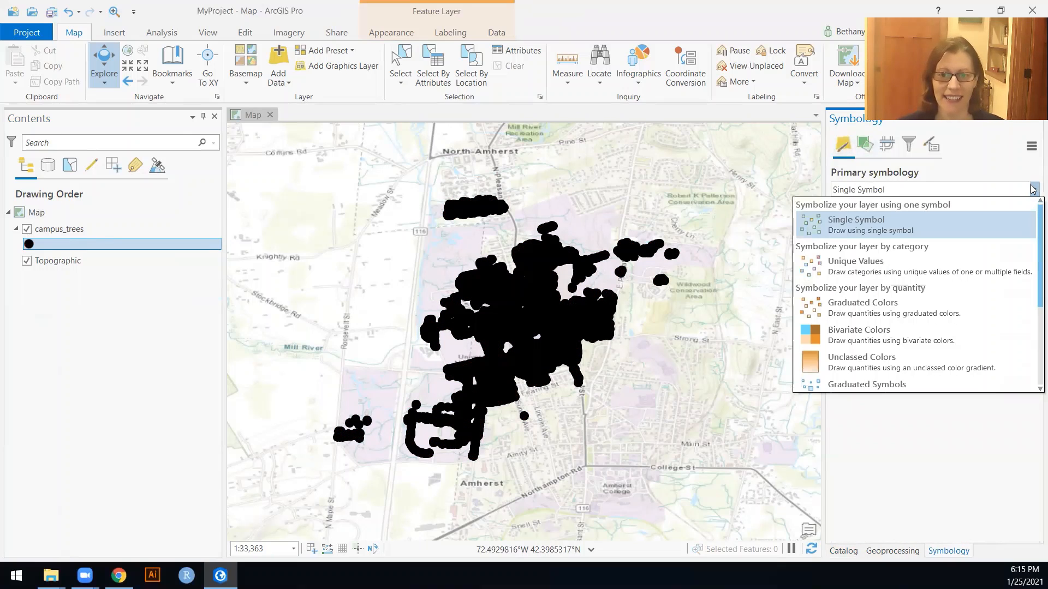
left_click(839, 268)
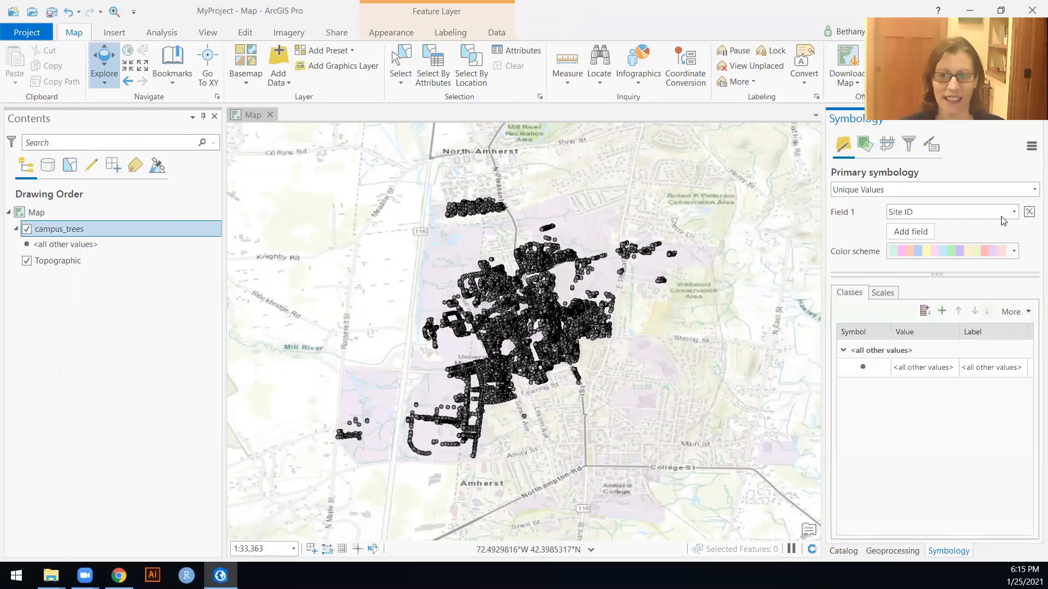
left_click(1013, 212)
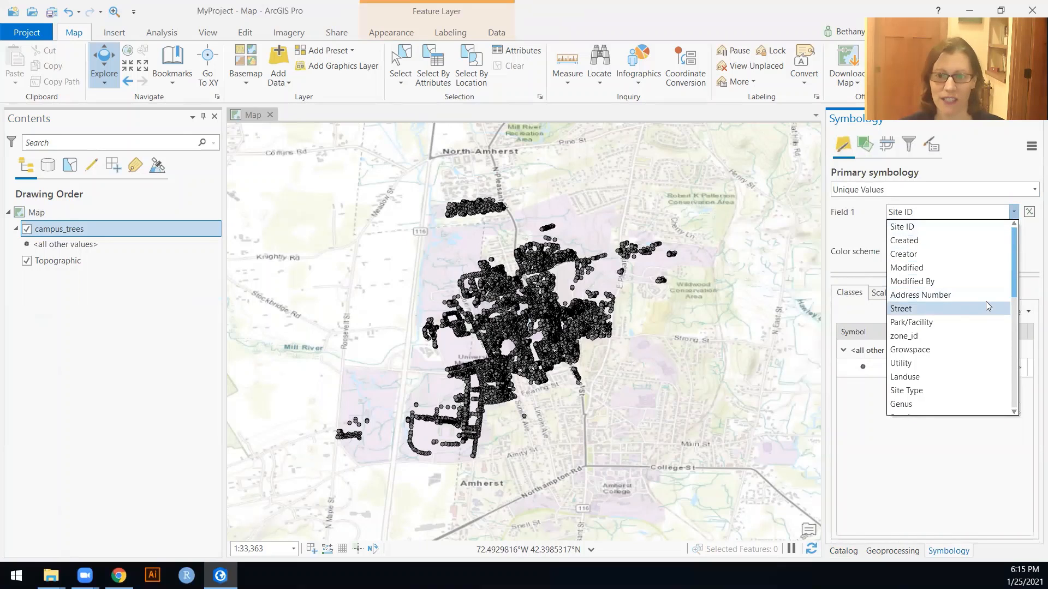
left_click(913, 405)
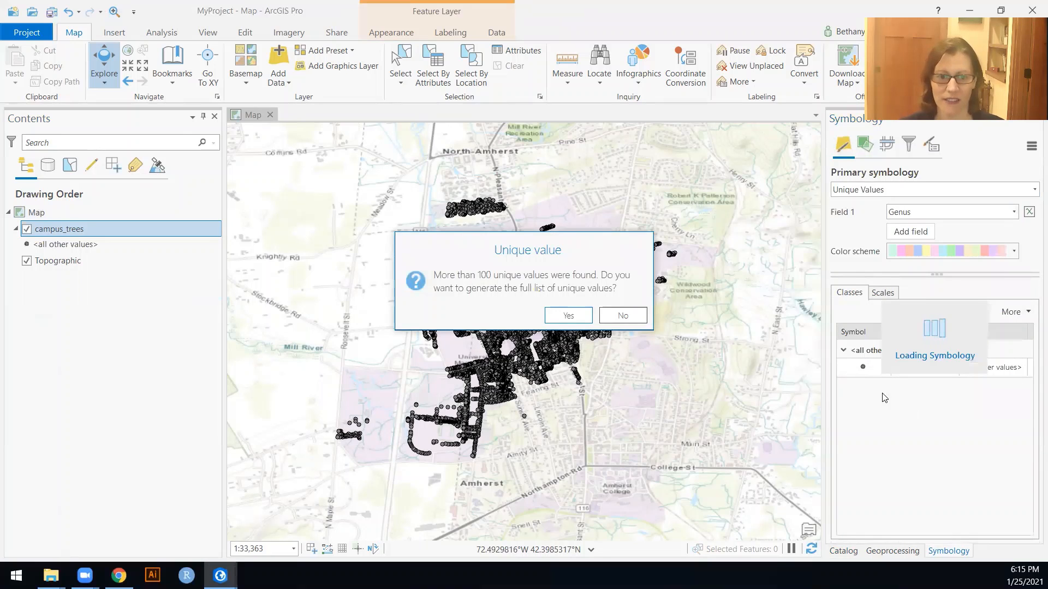
left_click(567, 314)
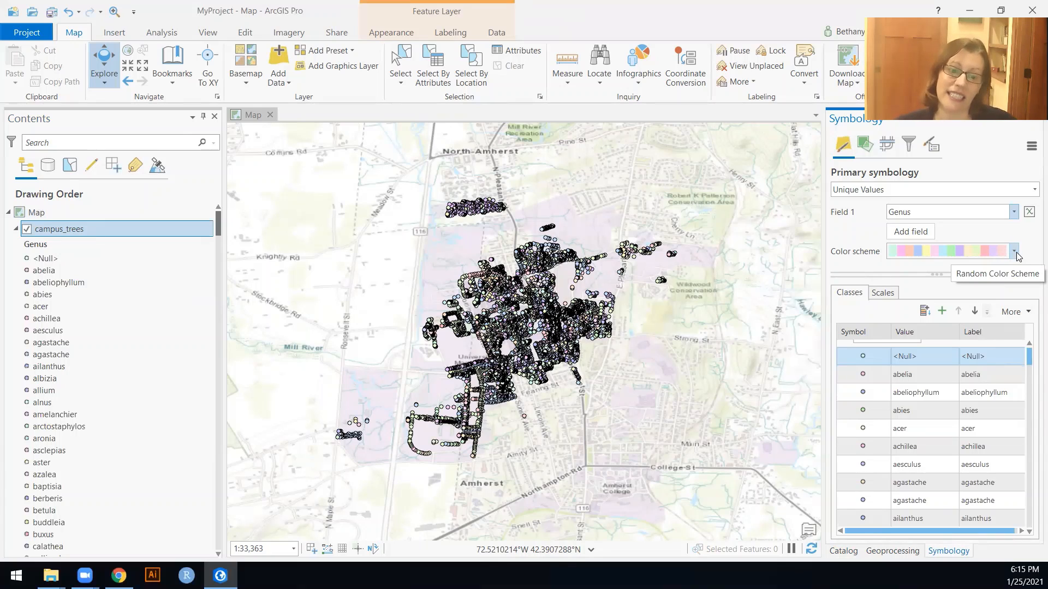
- Format all Genus class symbols of campus_trees together with the Circle 1 point symbol
left_click(1016, 312)
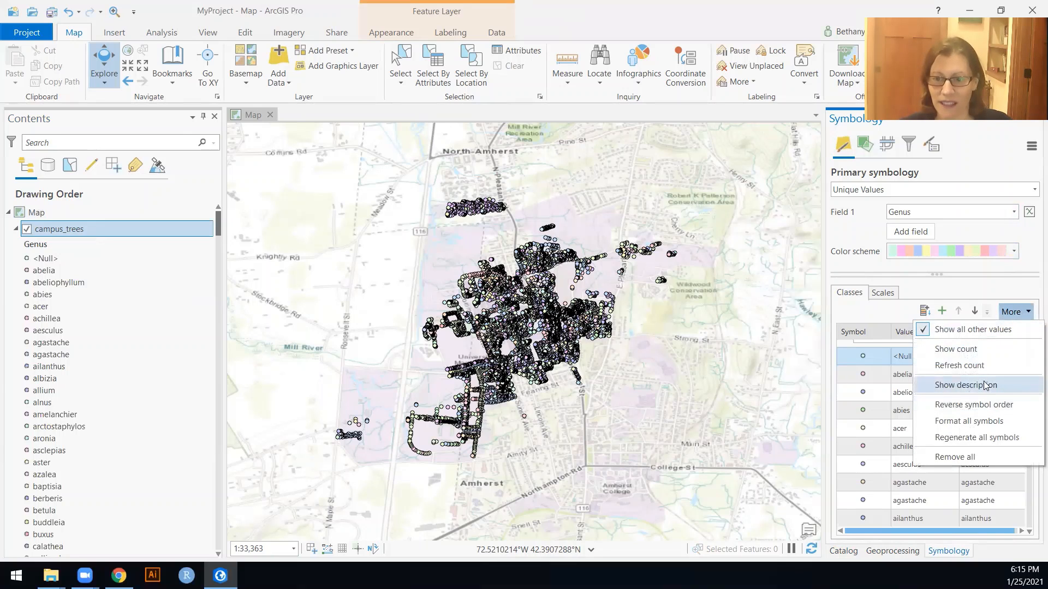
left_click(976, 421)
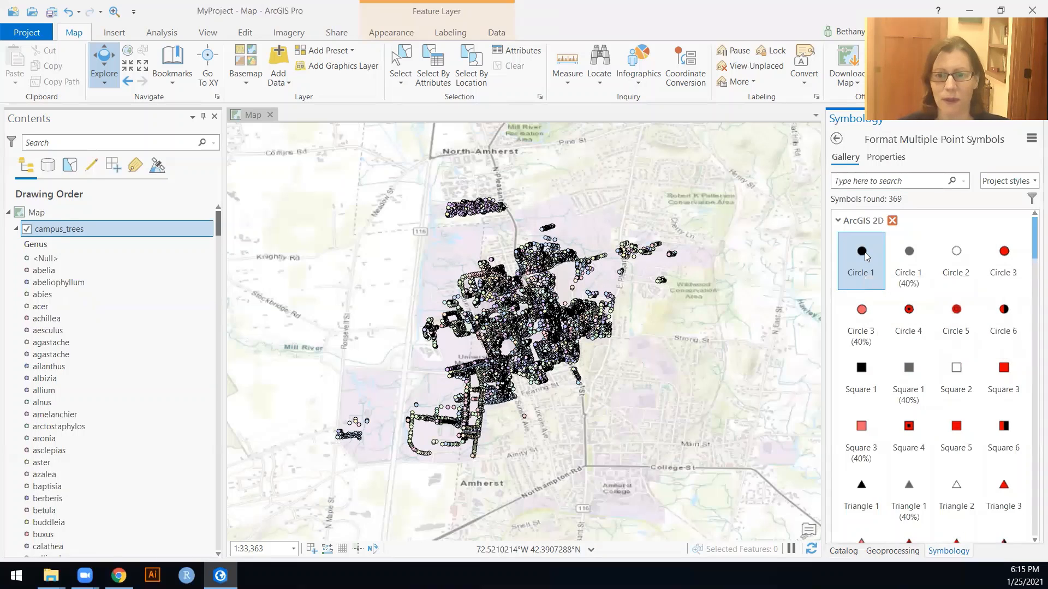
left_click(860, 255)
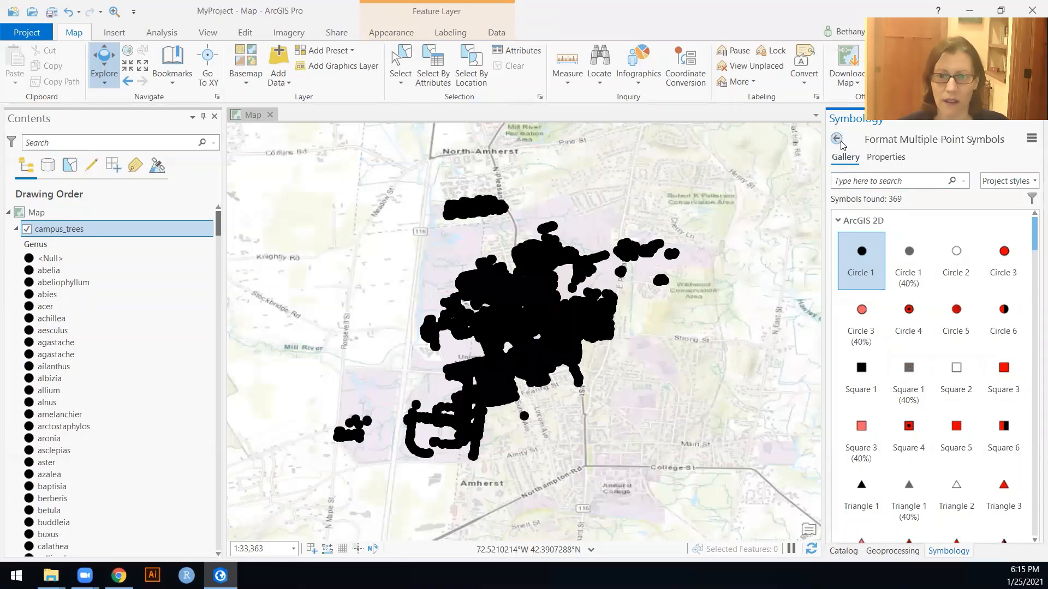
- Apply a saturated multicolor scheme to the Genus classes and collapse the campus_trees legend in the layer list
left_click(836, 138)
left_click(1013, 251)
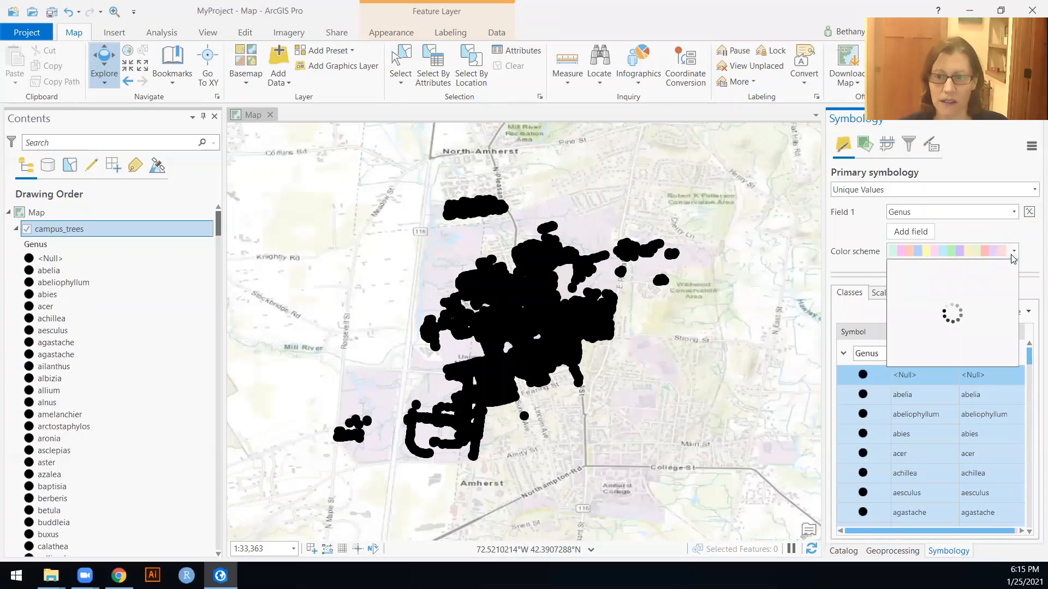
left_click(978, 272)
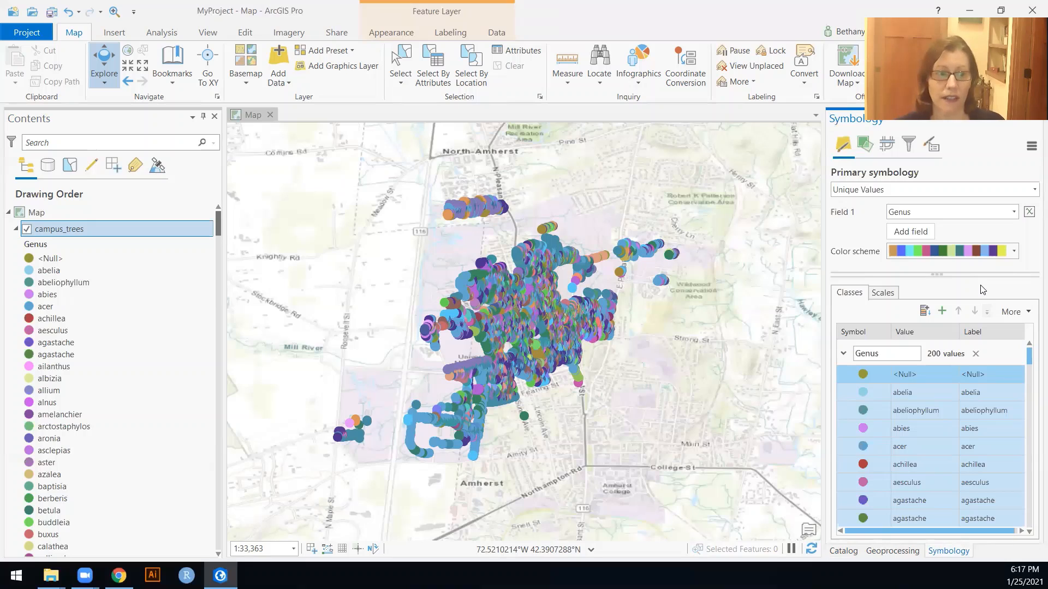
left_click(17, 230)
left_click(17, 230)
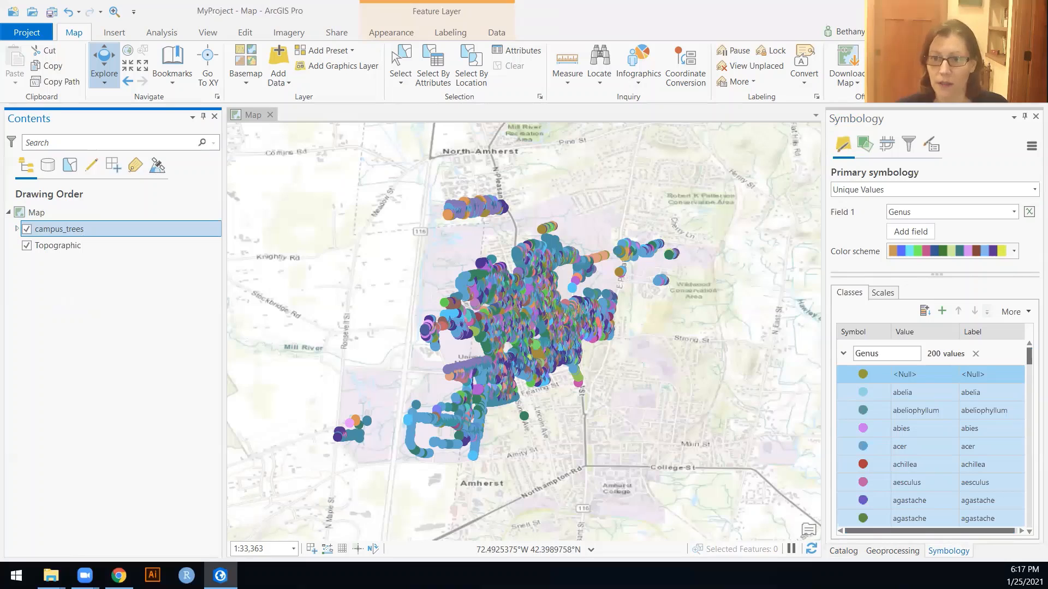
- Find the Create Fishnet geoprocessing tool and set its output feature class to fishnet.shp
left_click(904, 555)
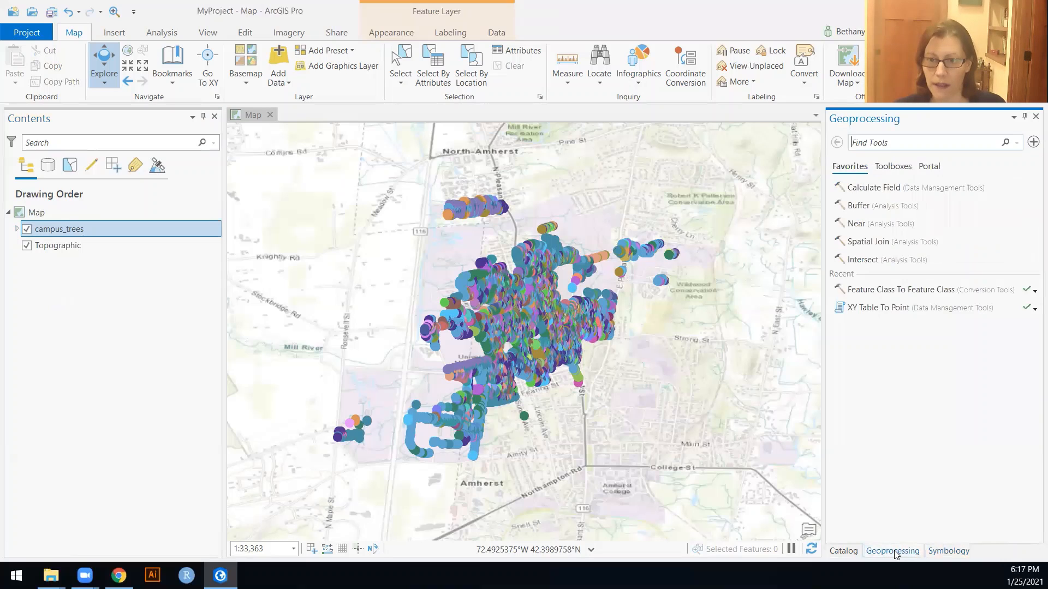
left_click(892, 142)
type("fishnet")
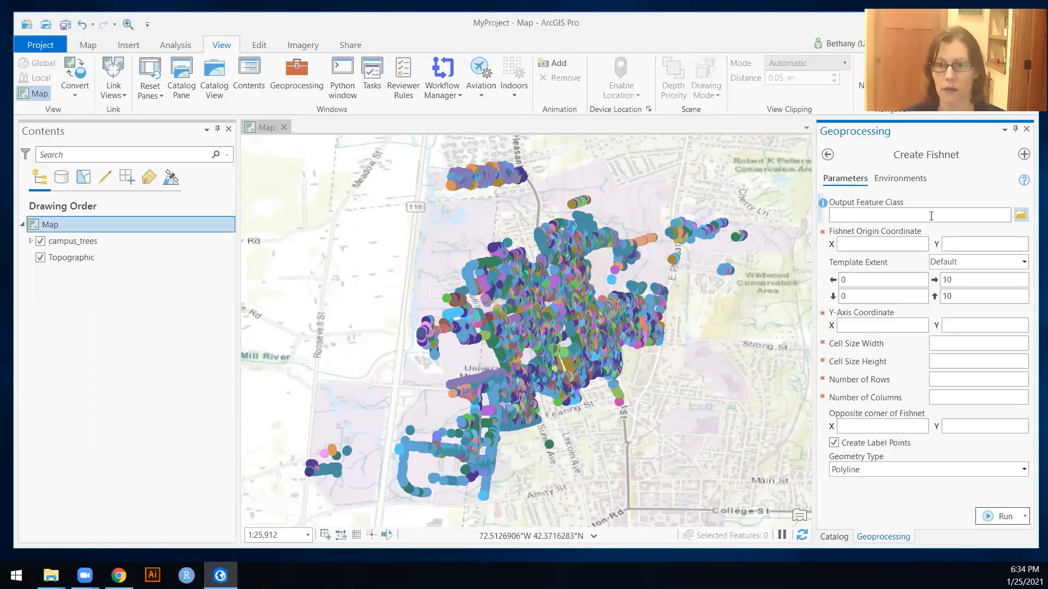
left_click(1021, 216)
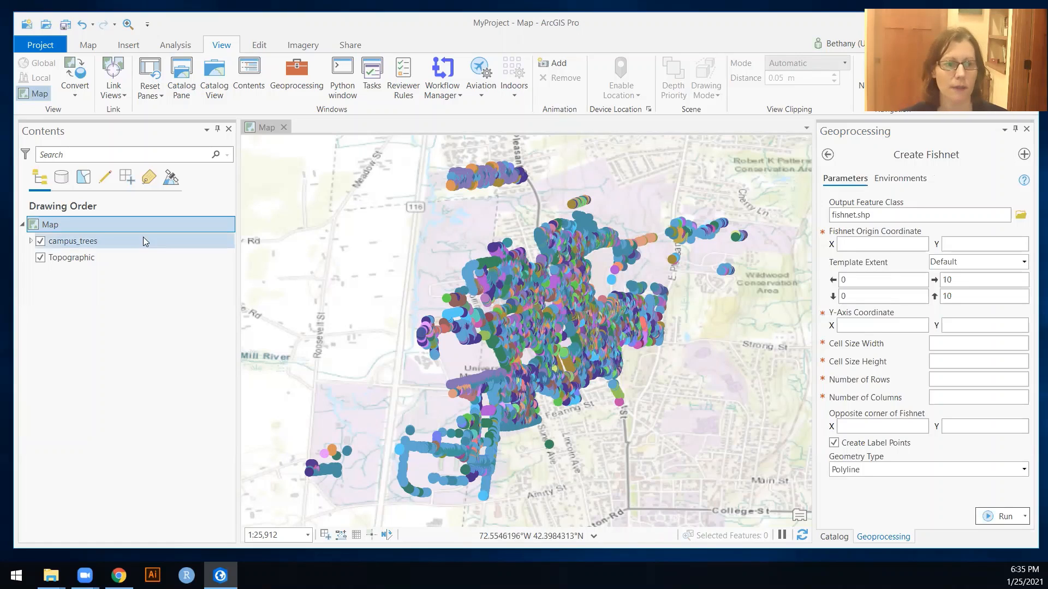
- Open the map's coordinate system settings and collapse the group of layer coordinate systems
right_click(62, 228)
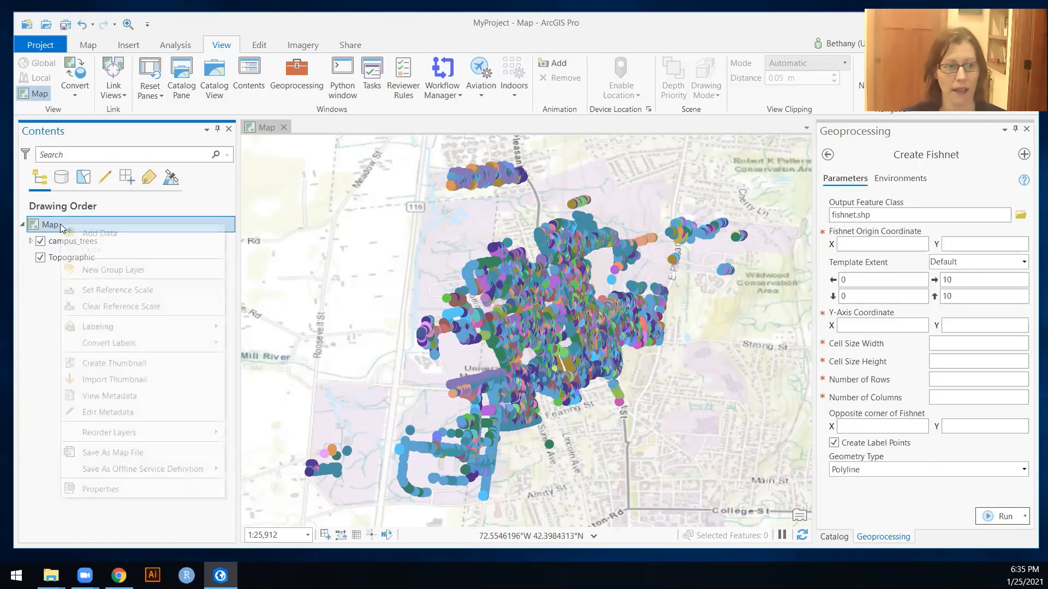
left_click(100, 489)
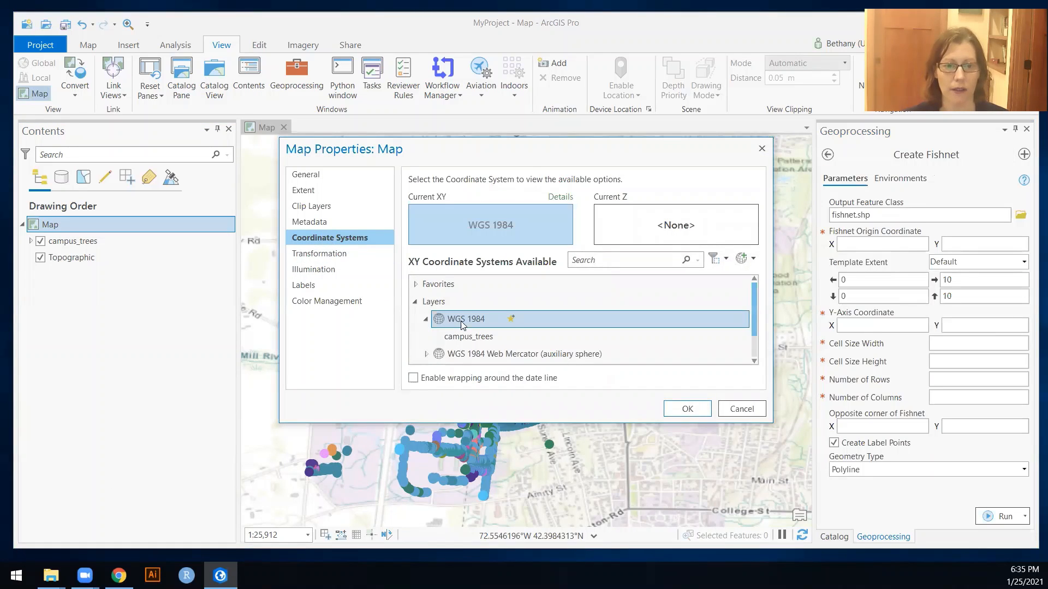
left_click(416, 302)
- Try the favorite NAD 1983 StatePlane Massachusetts FIPS 2001 (Meters) as the map's coordinate system
left_click(415, 284)
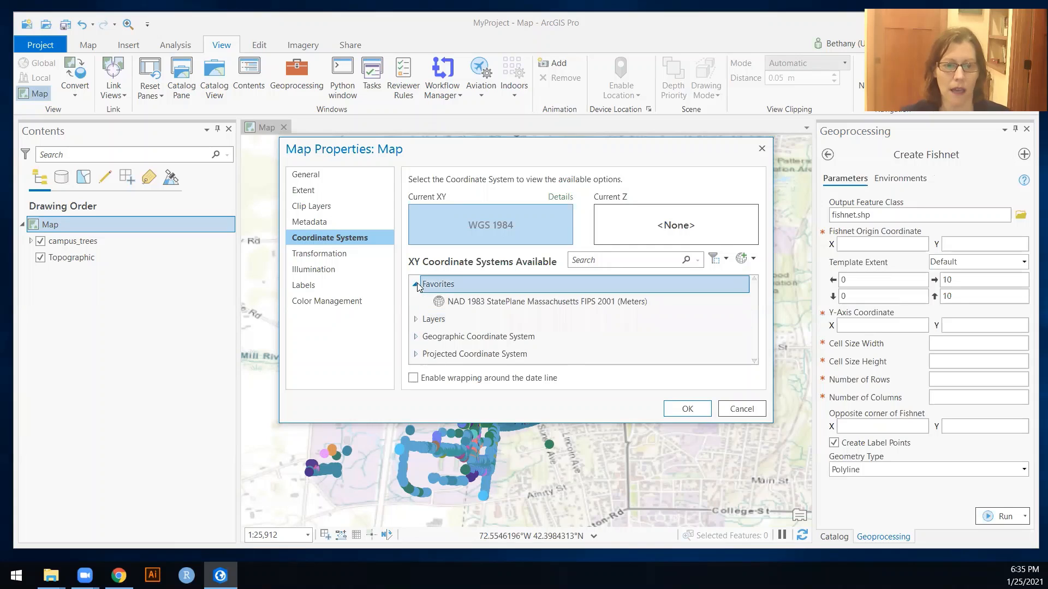
left_click(529, 304)
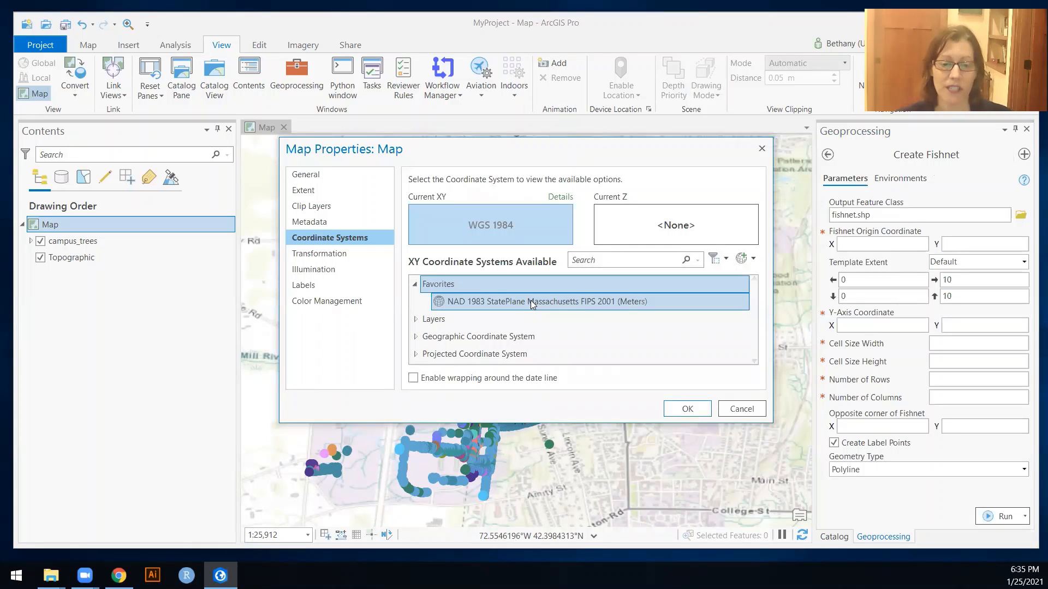
left_click(423, 285)
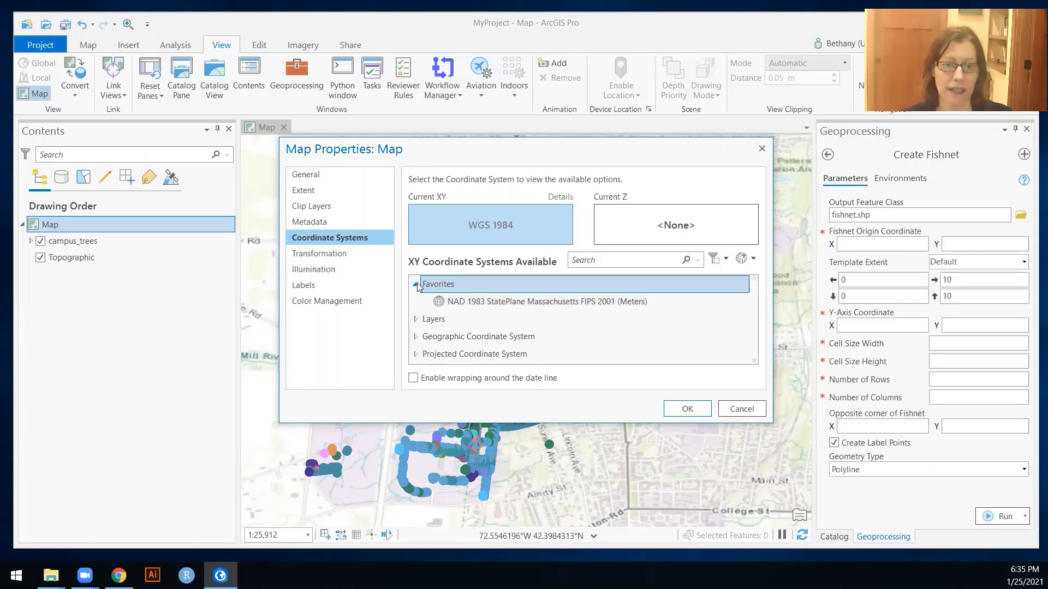
left_click(472, 301)
left_click(415, 299)
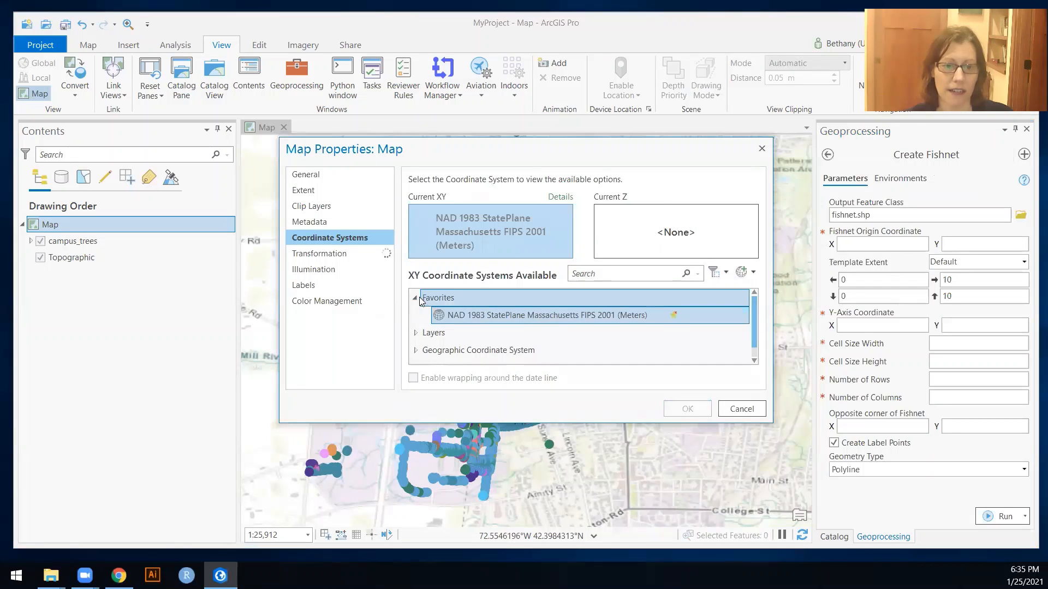
- Set the map's coordinate system to the projected NAD 1983 (2011) StatePlane Massachusetts FIPS 2001 (Meters)
left_click(415, 350)
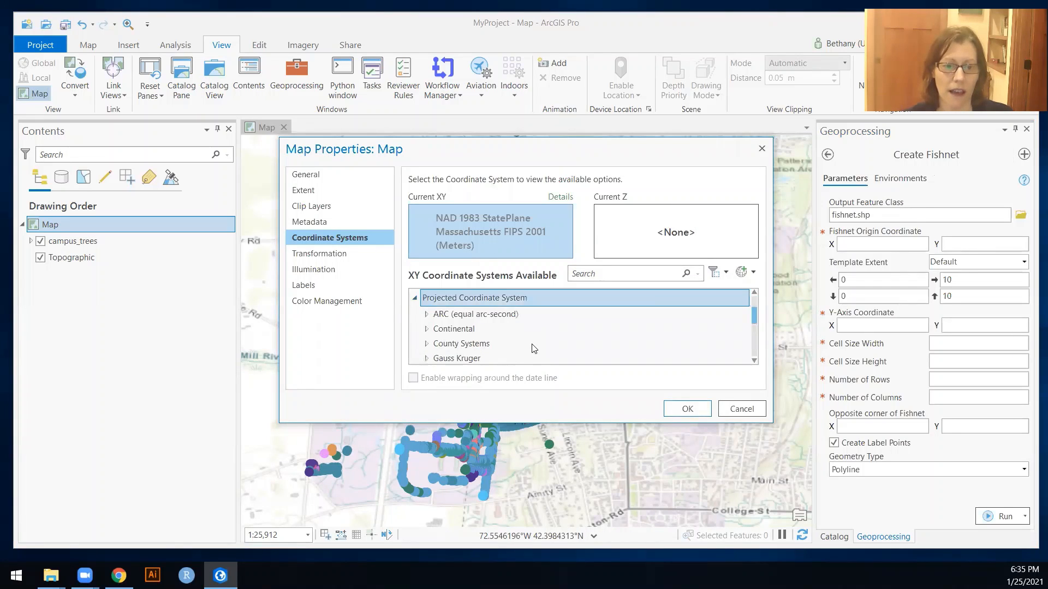
scroll(530, 346, "down", 1)
scroll(528, 345, "down", 2)
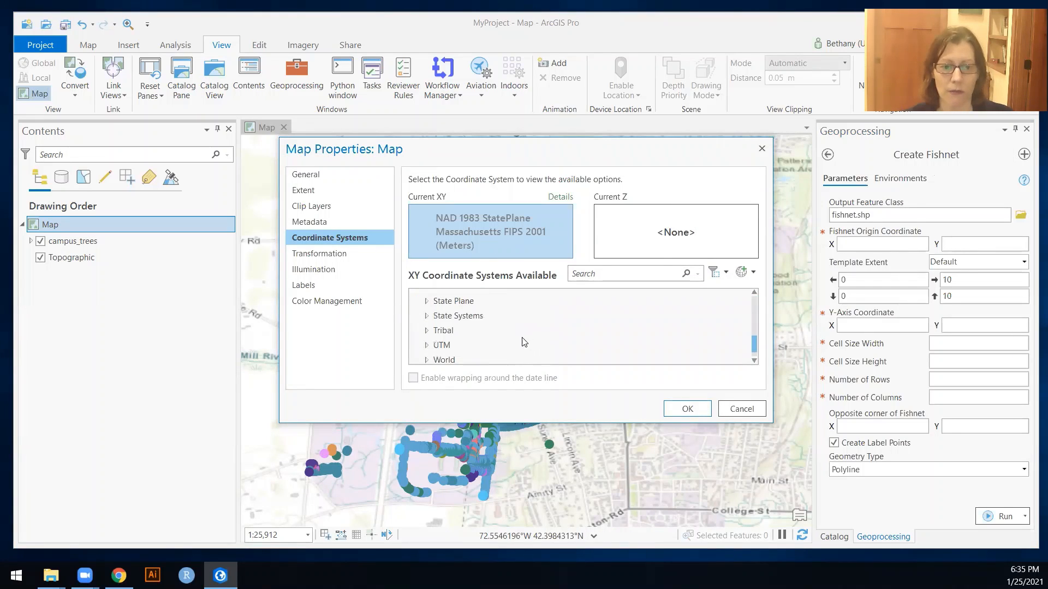
left_click(426, 298)
scroll(480, 325, "down", 3)
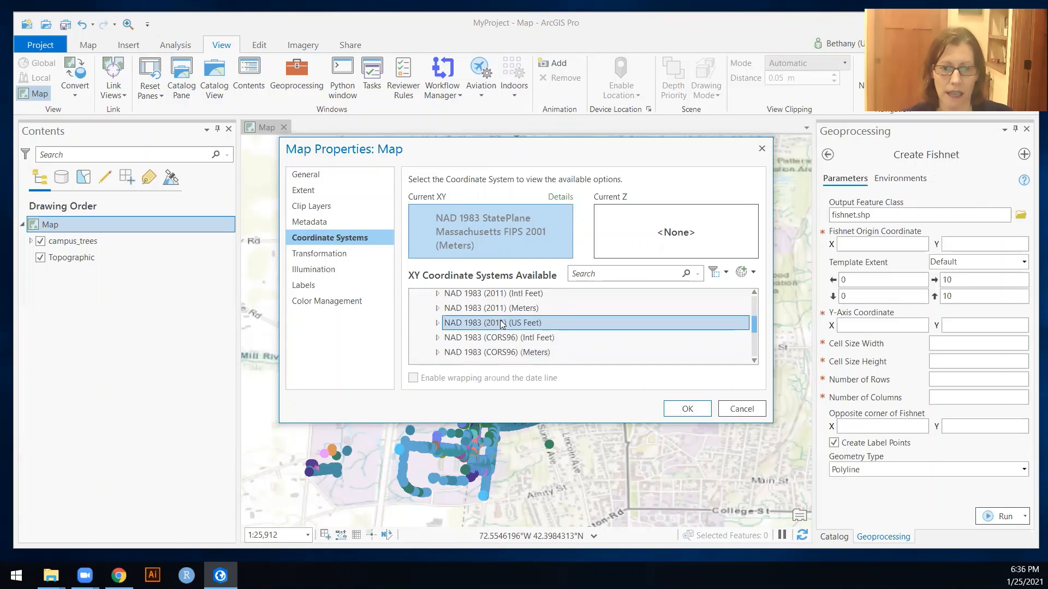
left_click(518, 309)
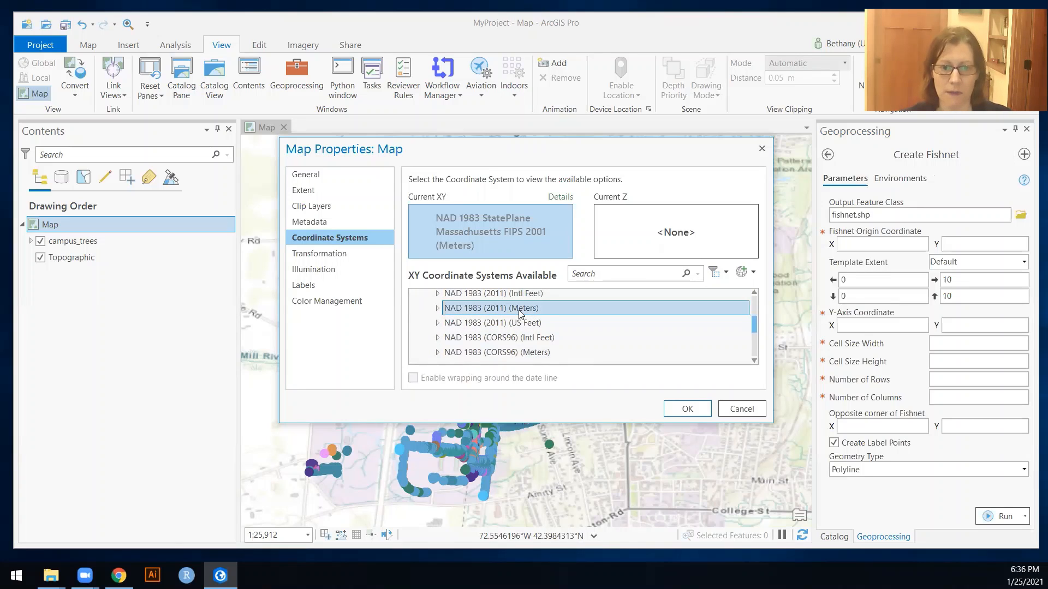
left_click(439, 308)
scroll(578, 327, "down", 5)
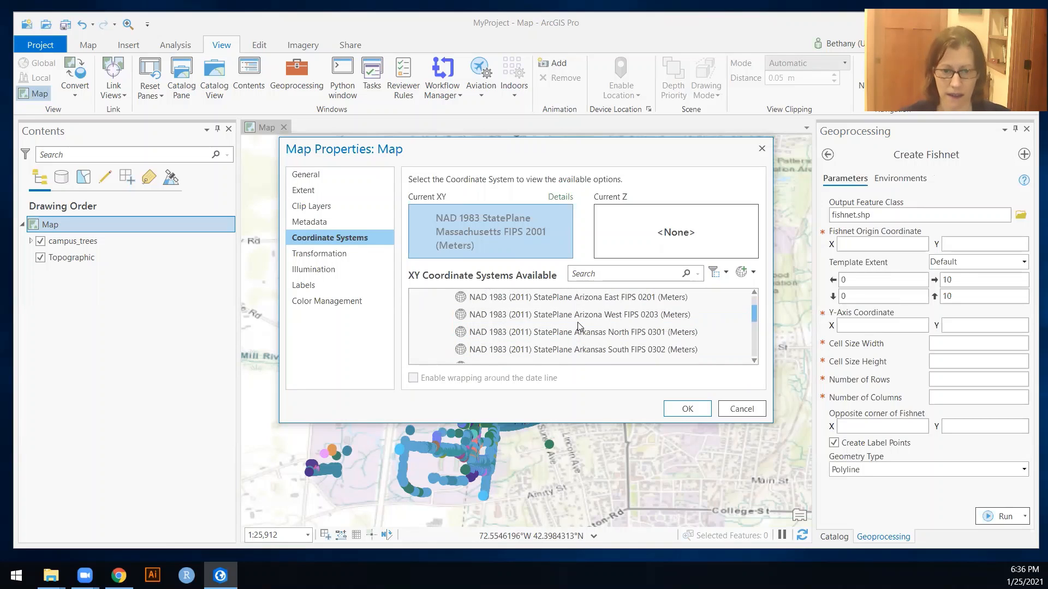
scroll(580, 326, "down", 12)
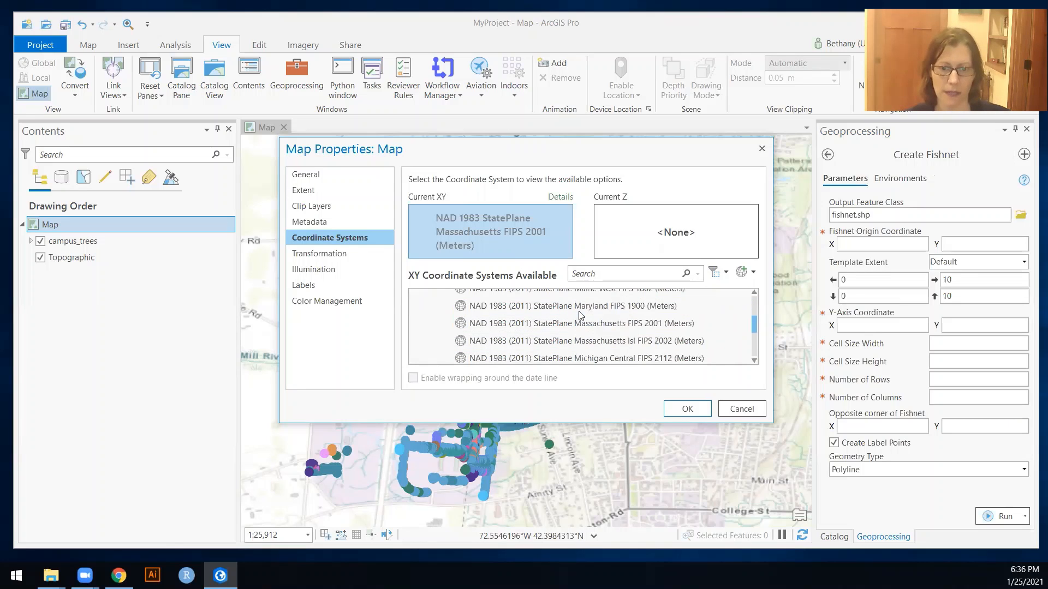
left_click(625, 323)
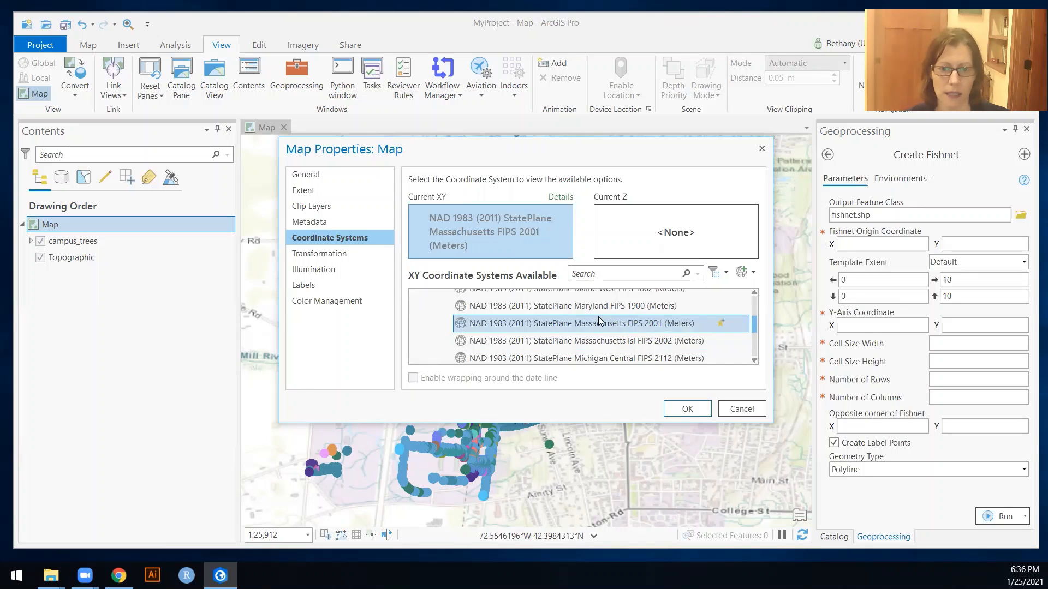
left_click(686, 409)
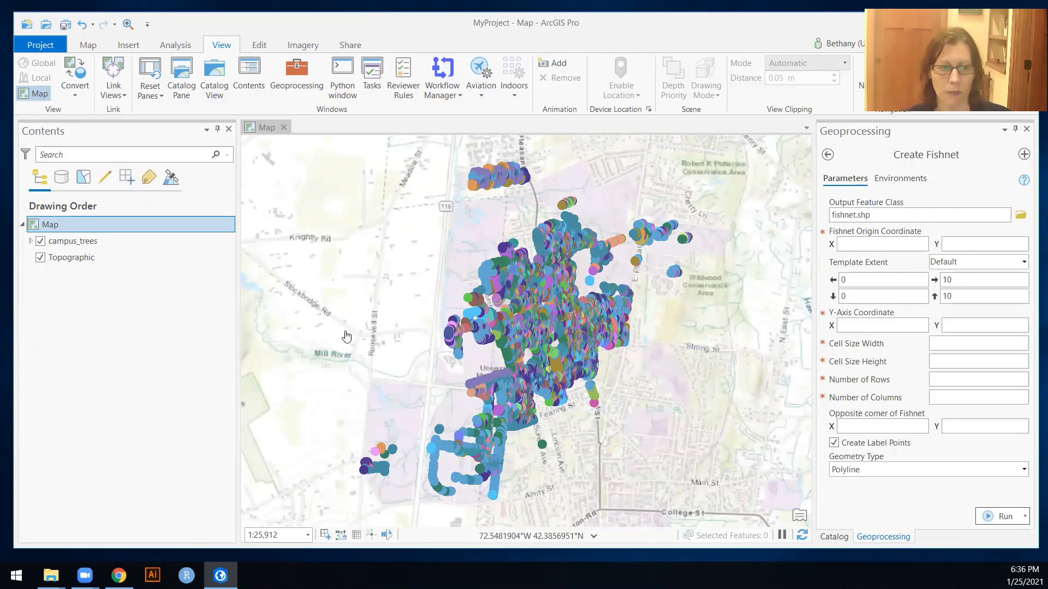
- Set the map's display units to Meters in the general map properties
right_click(50, 224)
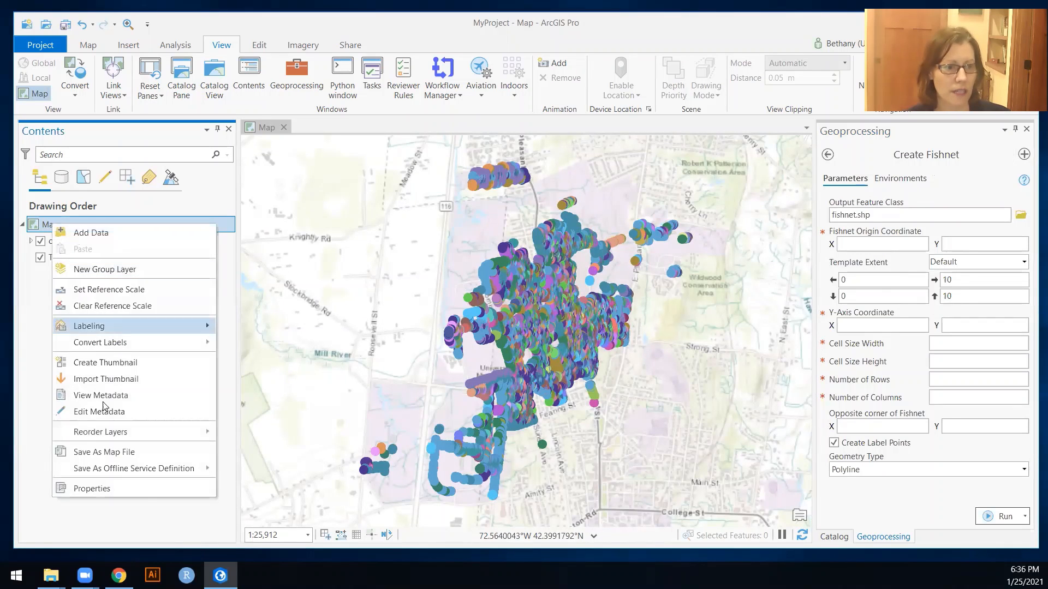
left_click(115, 490)
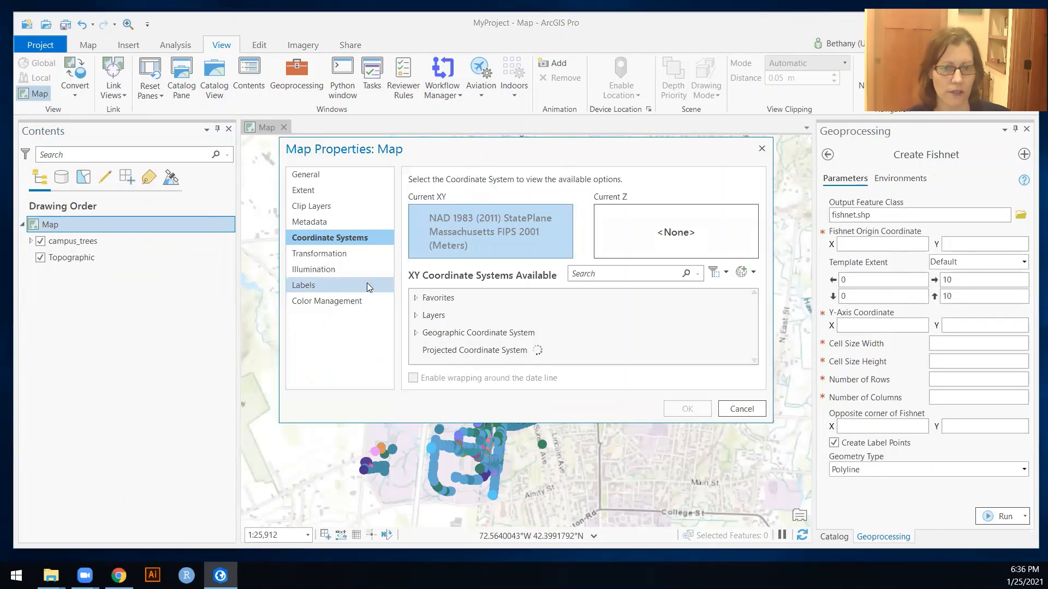
left_click(317, 175)
left_click(546, 229)
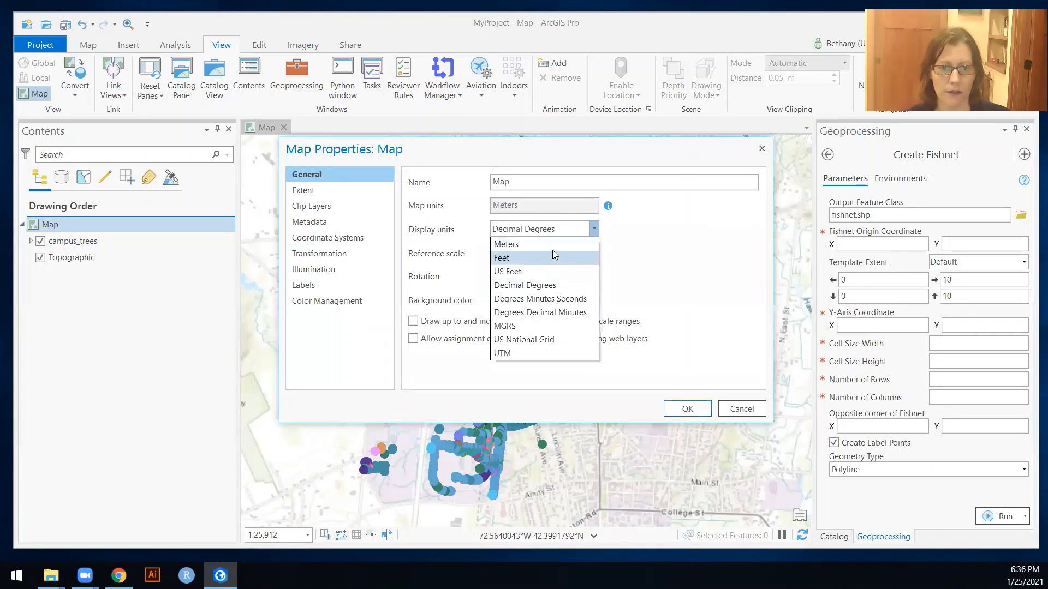
left_click(552, 244)
left_click(688, 409)
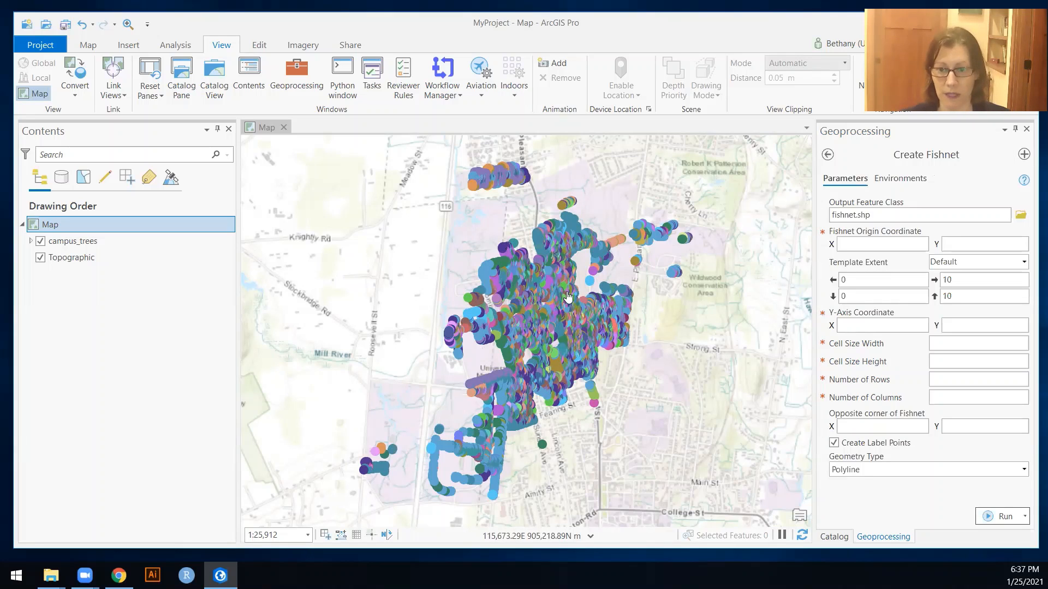
- Set the fishnet's template extent to match the campus_trees layer
left_click(1025, 262)
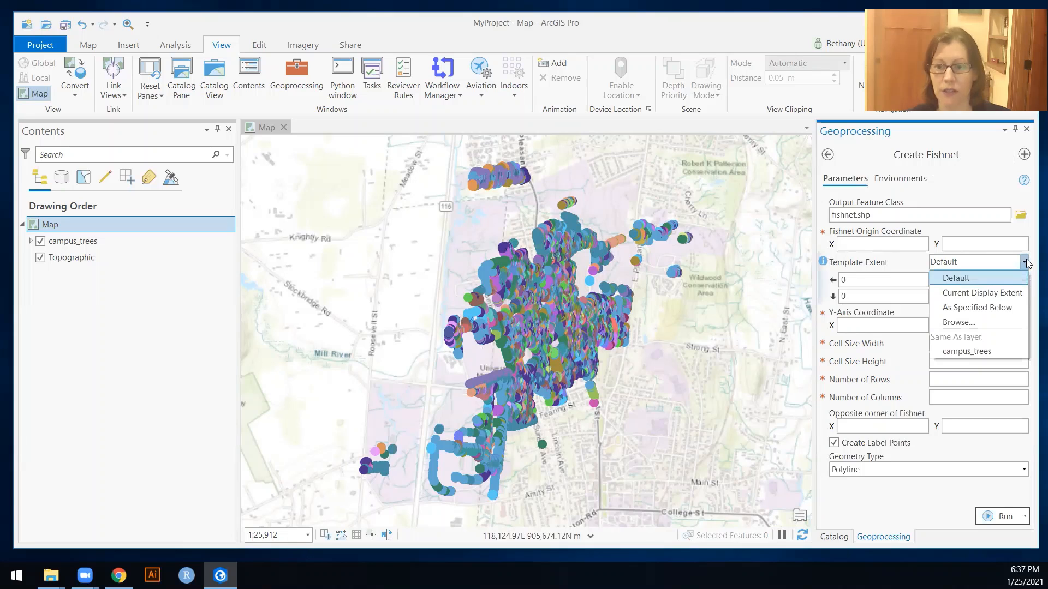
left_click(974, 354)
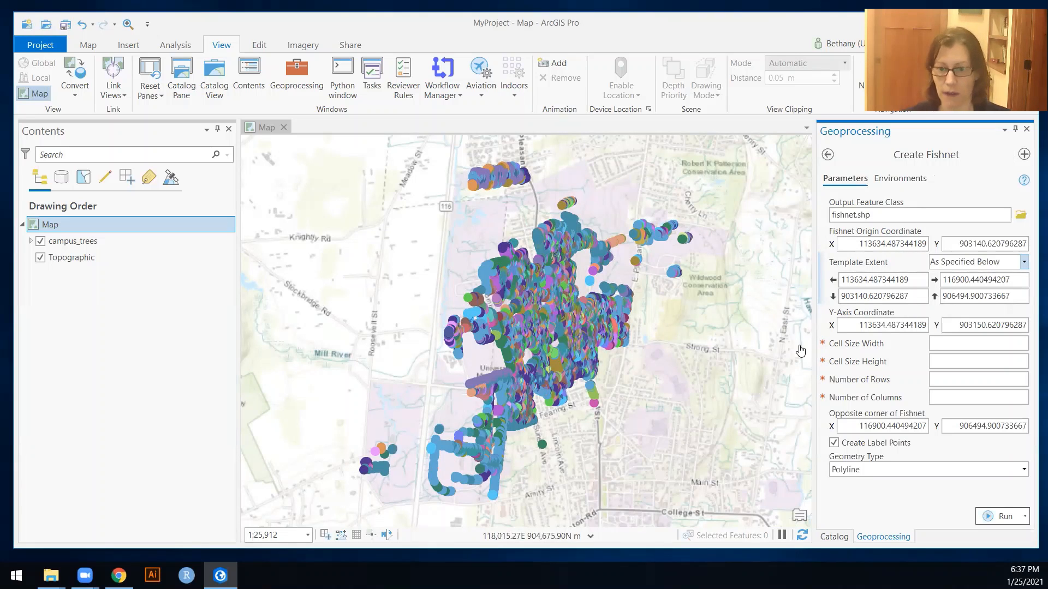
- Turn off label point creation for the fishnet and set both the cell width and cell height to 50
left_click(833, 443)
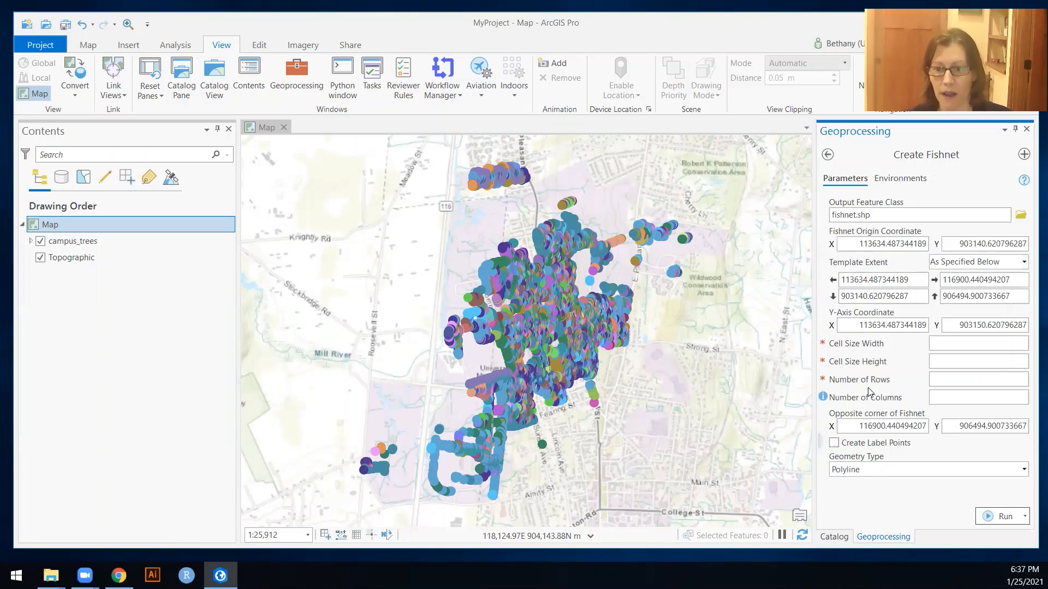
left_click(1016, 344)
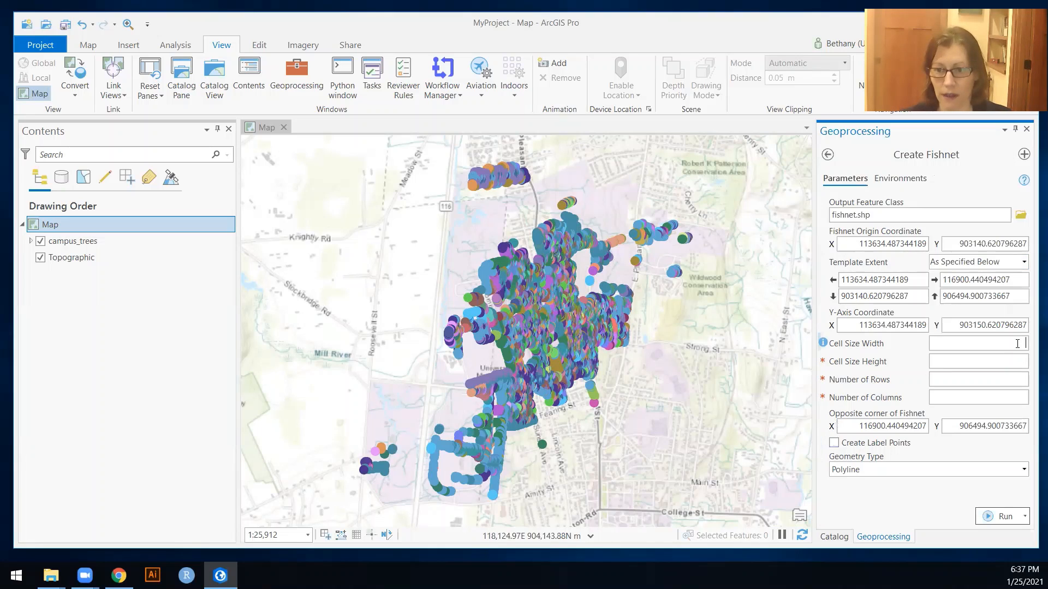
type("50")
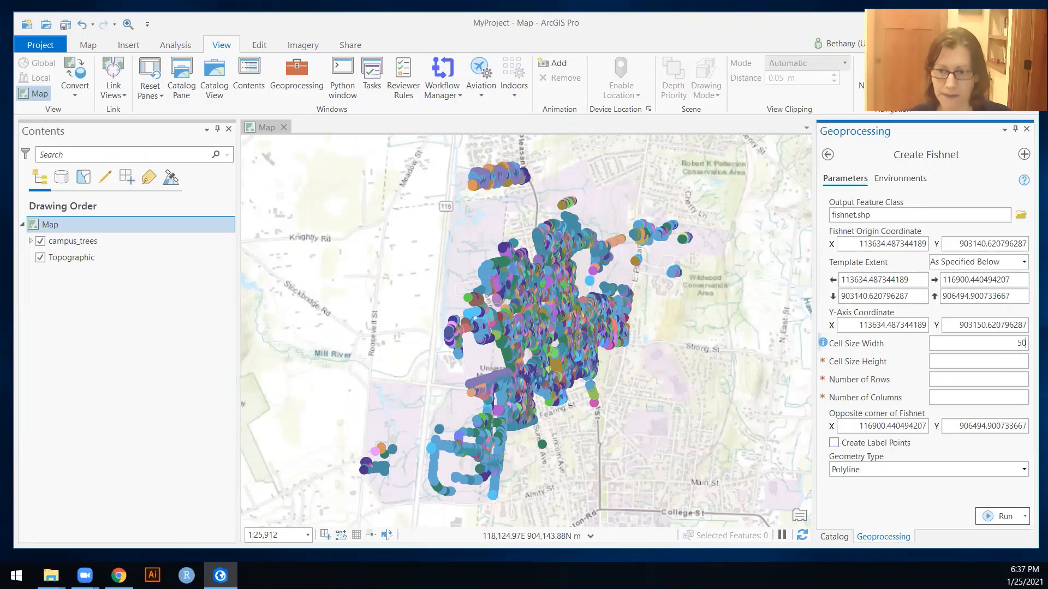
left_click(1020, 362)
type("50")
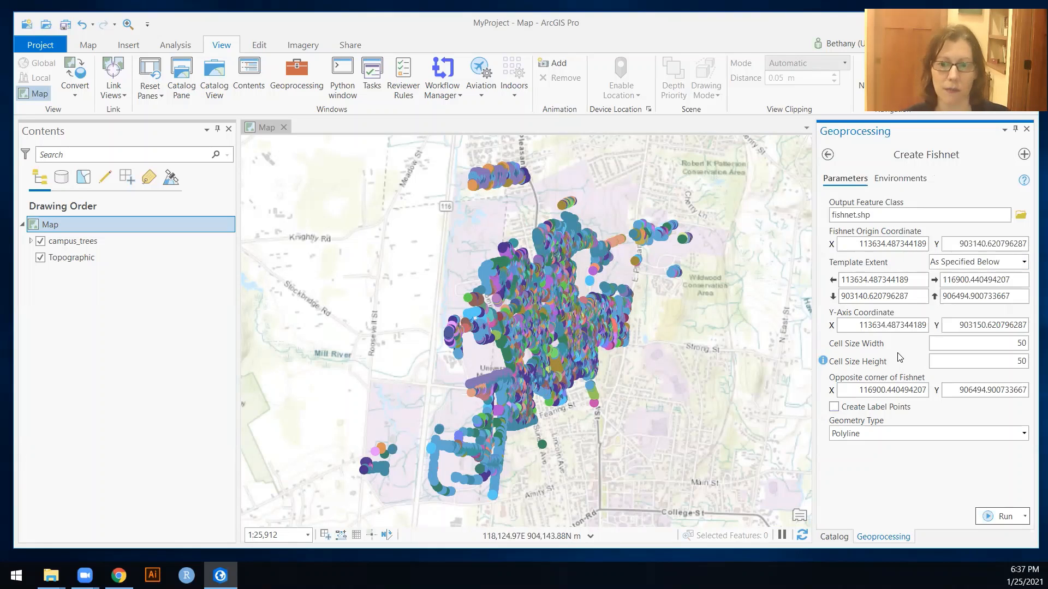
- Set the fishnet's geometry type to Polygon, run Create Fishnet and dismiss its completion details
left_click(1020, 436)
left_click(877, 464)
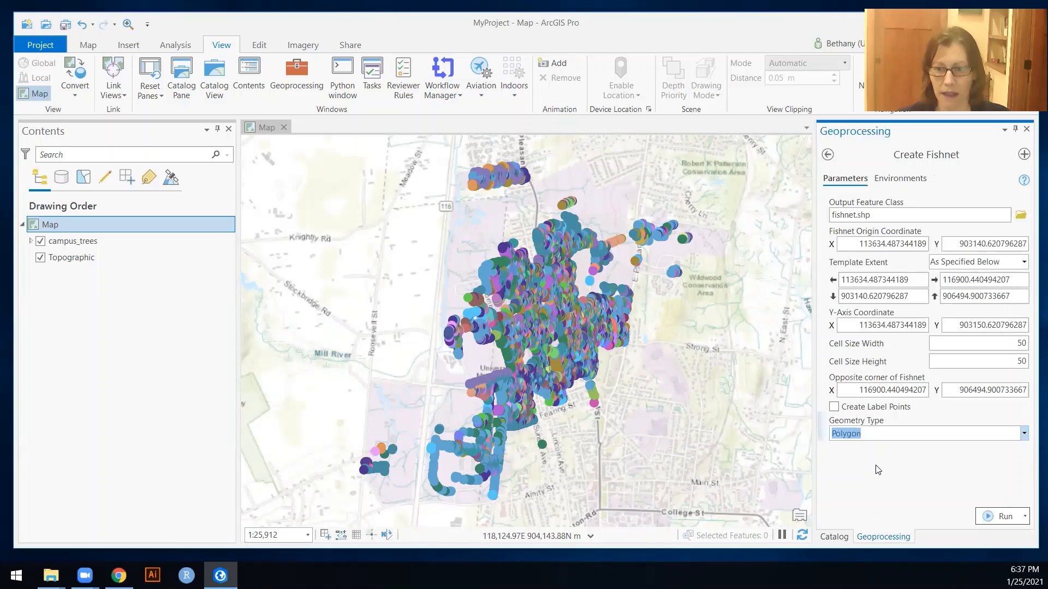
left_click(1000, 516)
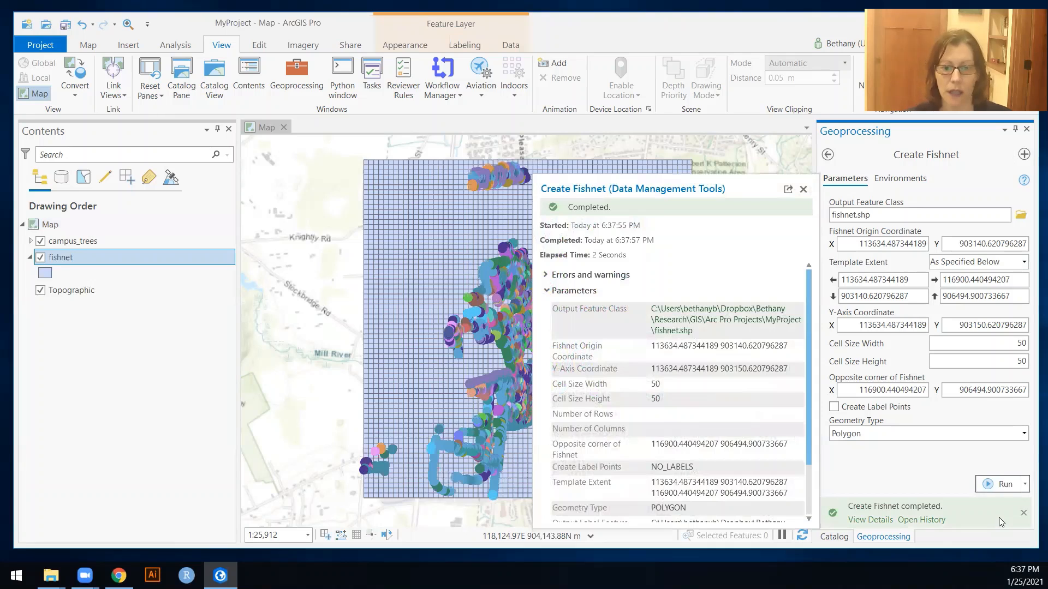
left_click(803, 189)
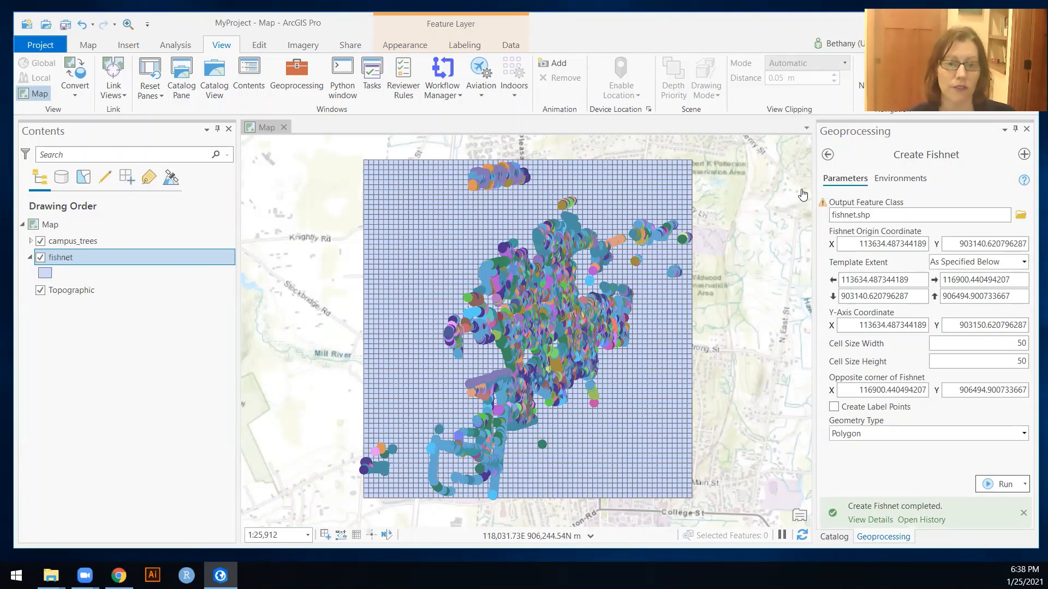
- Symbolize the fishnet layer with Unique Values based on the Id field
right_click(60, 259)
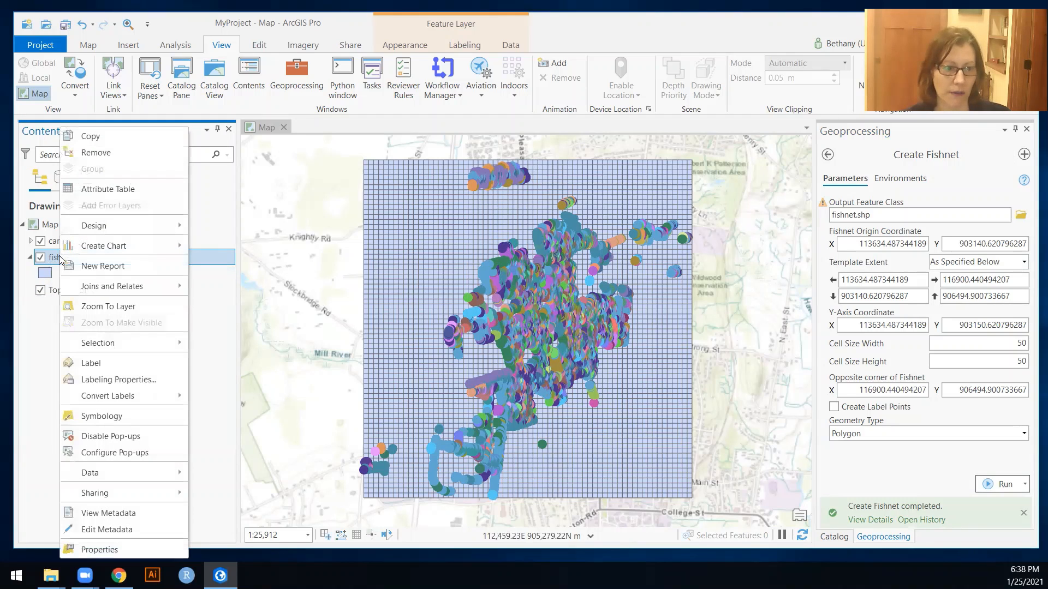
left_click(110, 420)
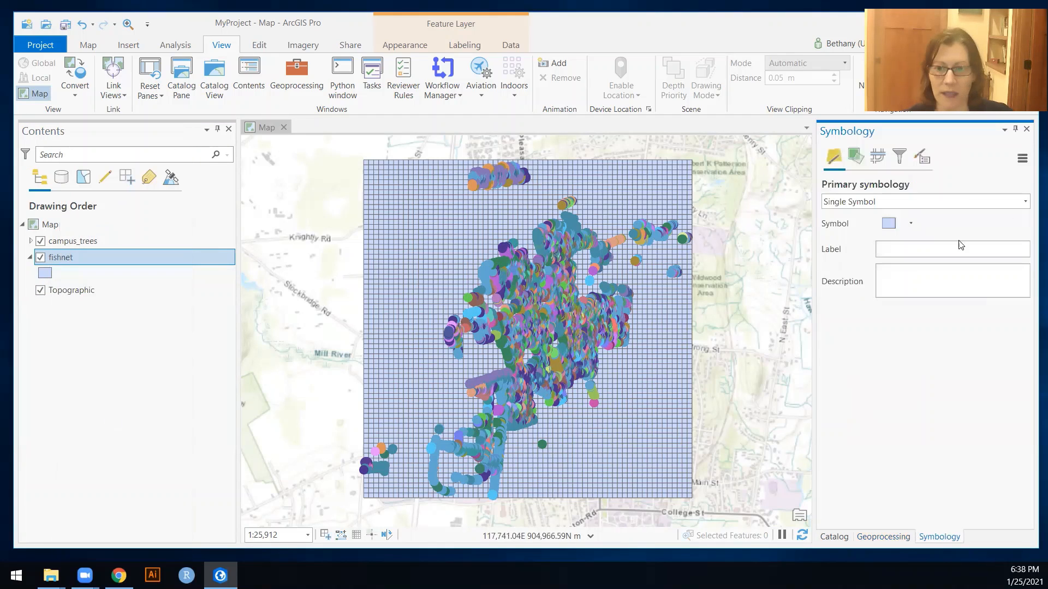
left_click(1025, 201)
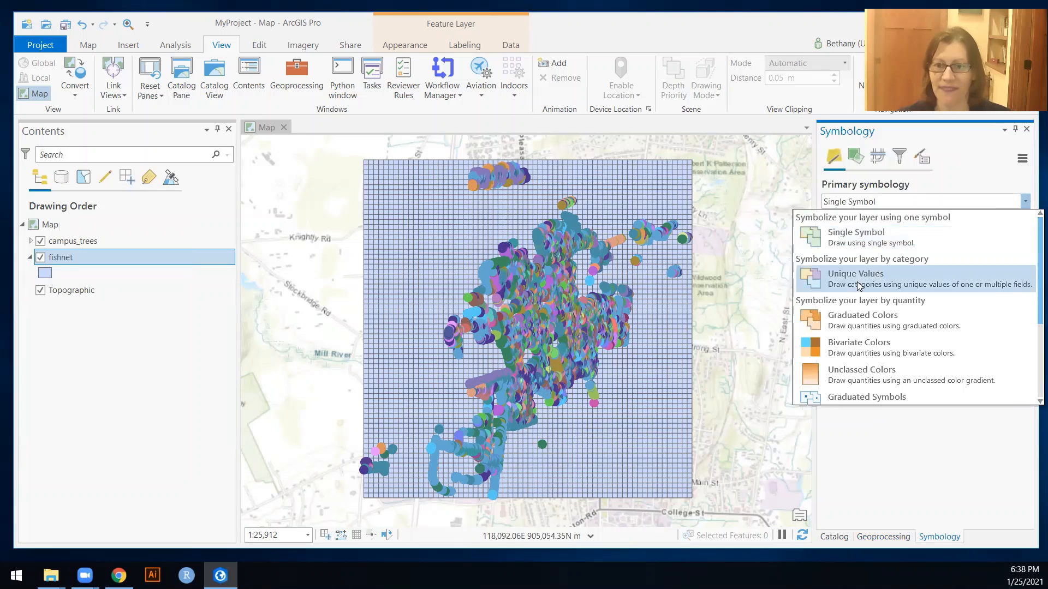
left_click(871, 268)
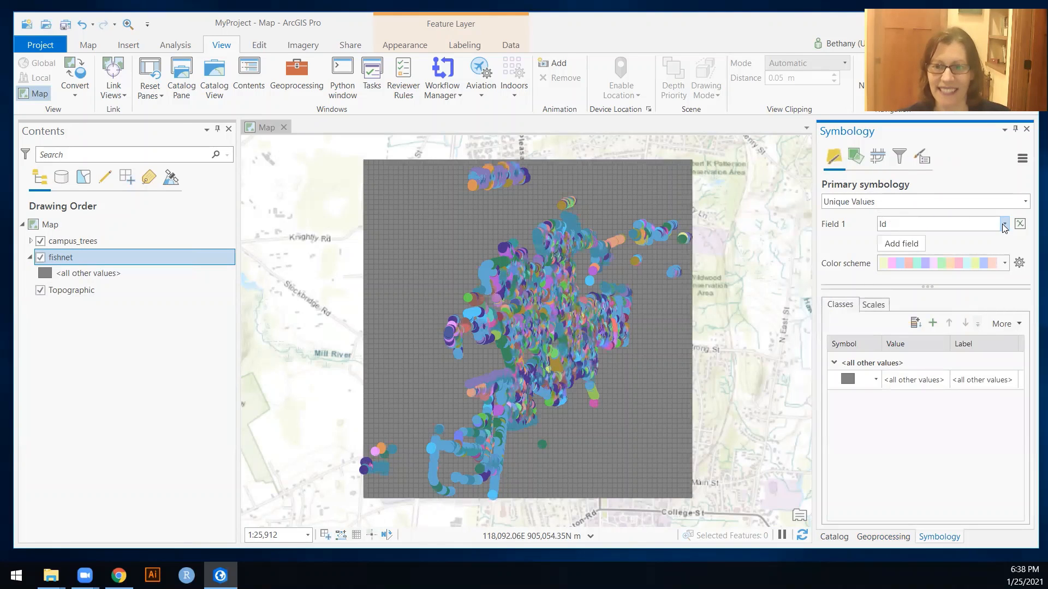
left_click(1003, 226)
left_click(1003, 226)
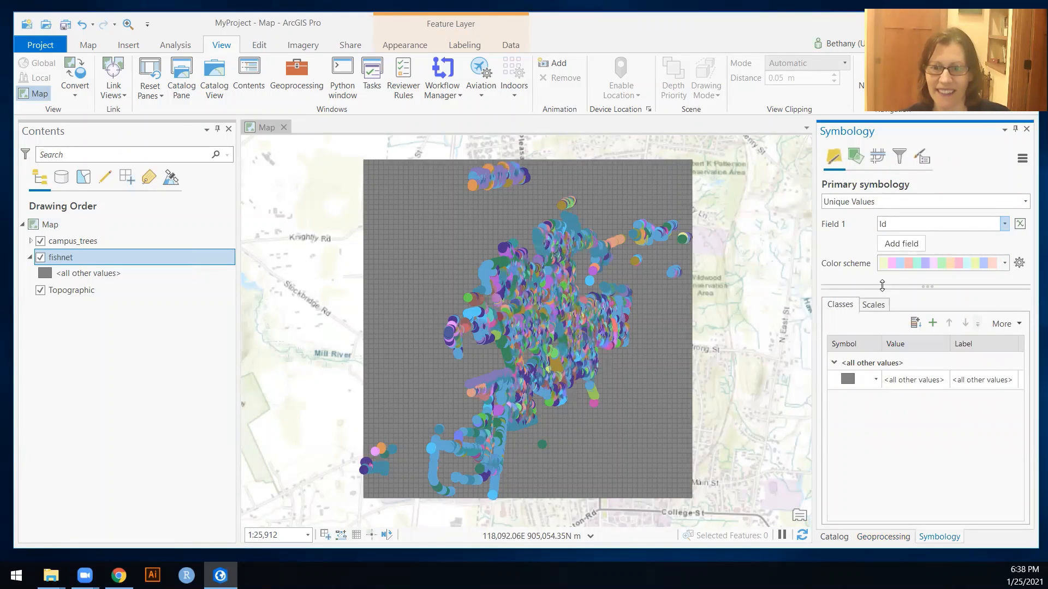
left_click(1005, 225)
left_click(1005, 225)
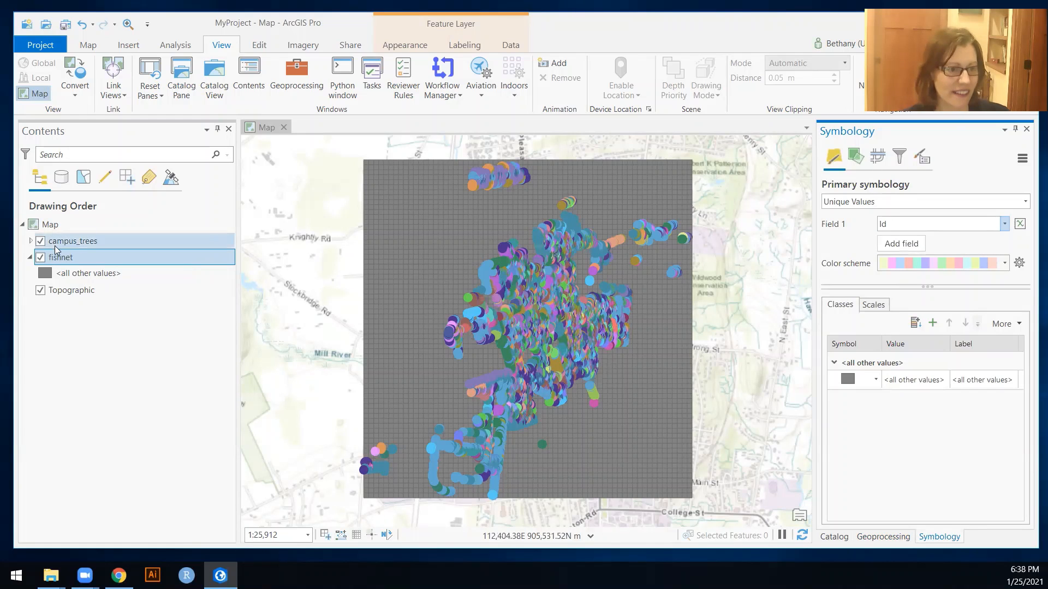
- Review the fields and records in the fishnet layer's attribute table and close it
right_click(62, 257)
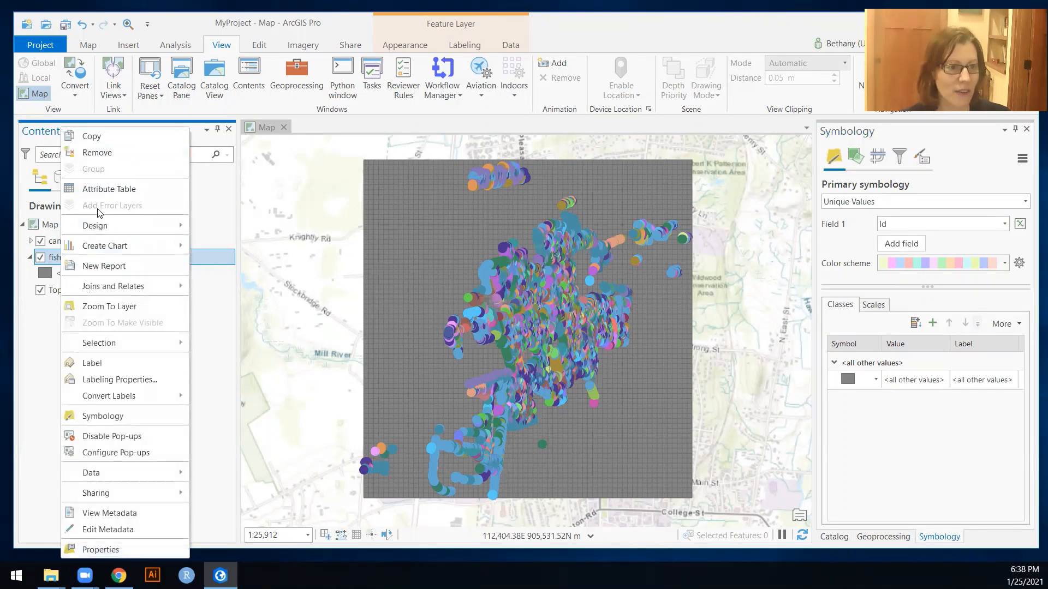
left_click(100, 190)
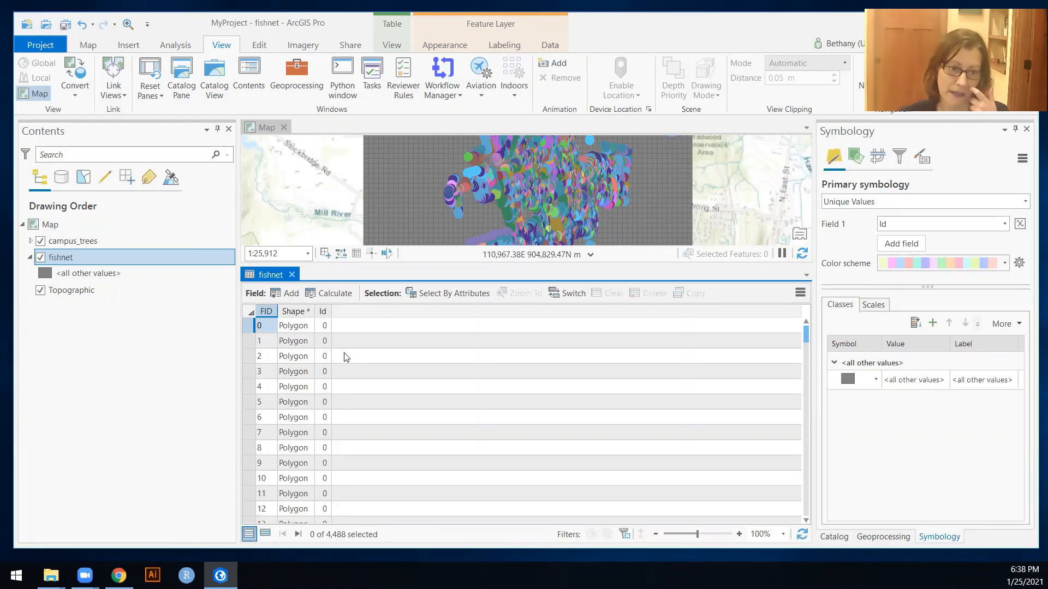
left_click(292, 274)
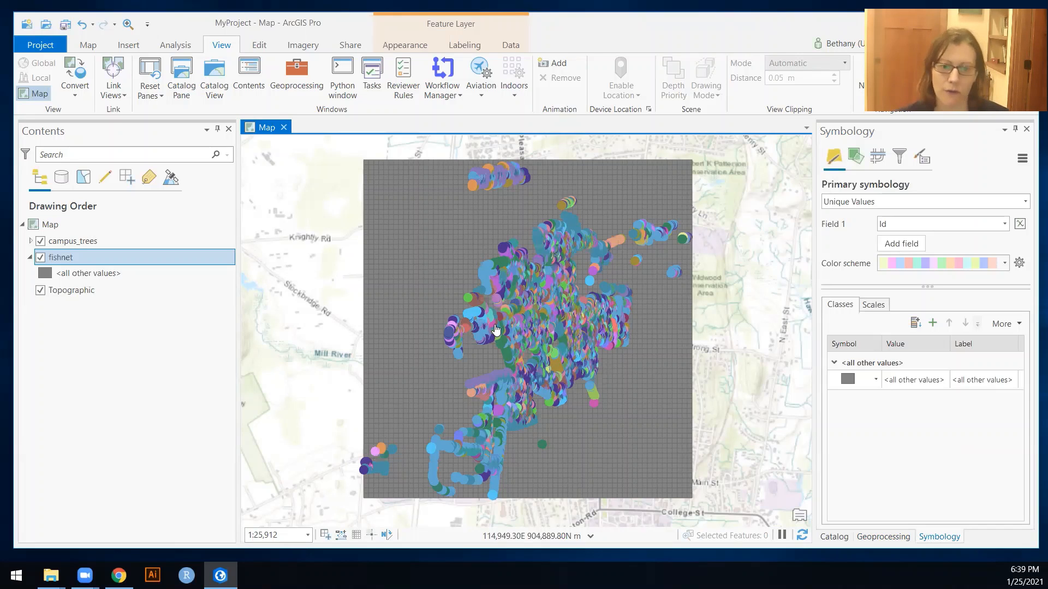
- Examine how the fishnet cells overlay the campus trees, both up close and across the whole grid
scroll(500, 328, "up", 5)
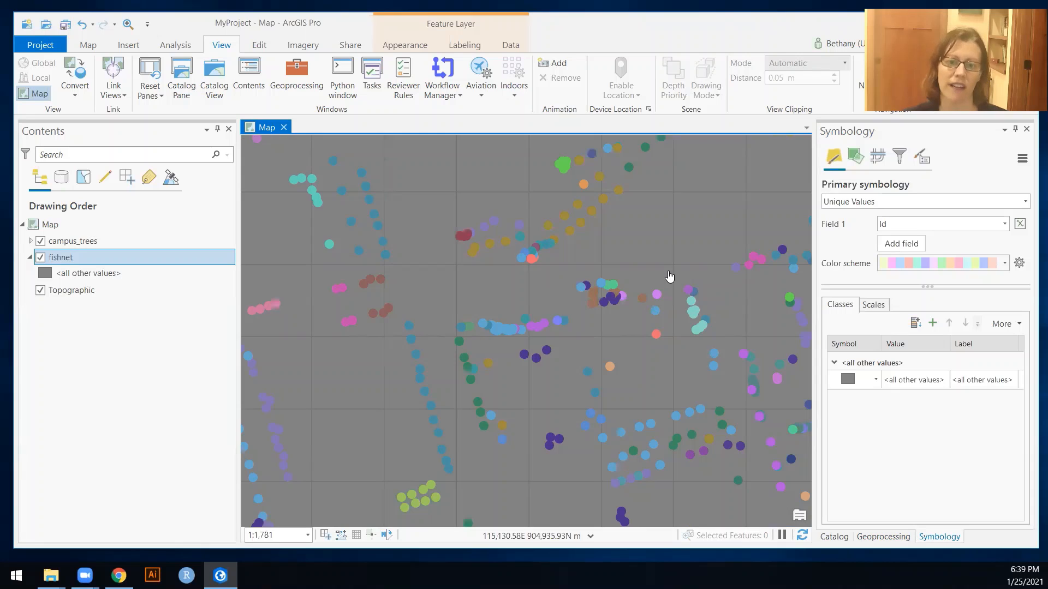
scroll(670, 277, "down", 5)
scroll(676, 281, "up", 3)
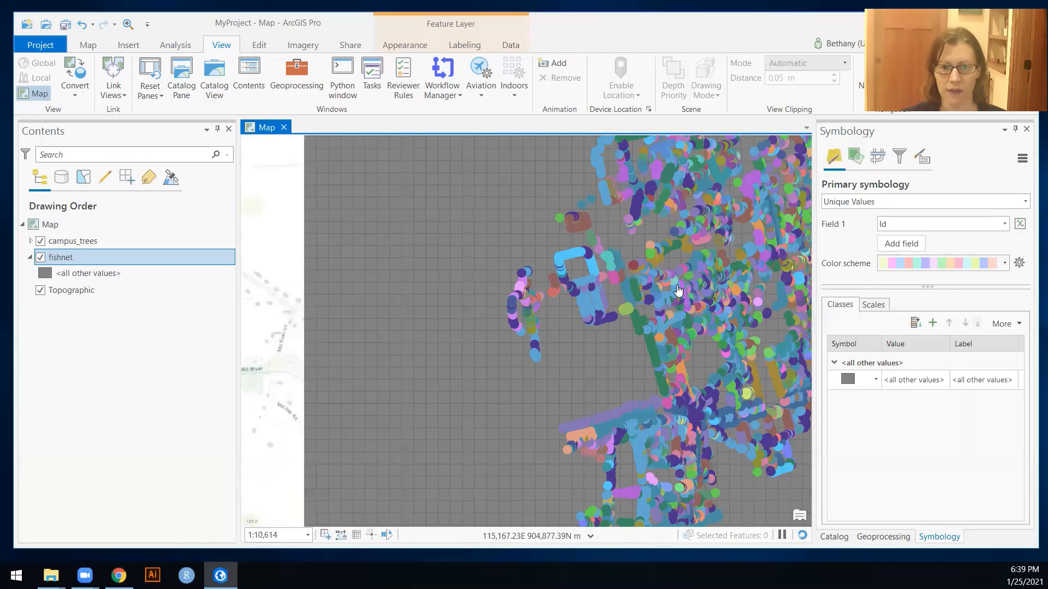
scroll(515, 304, "down", 2)
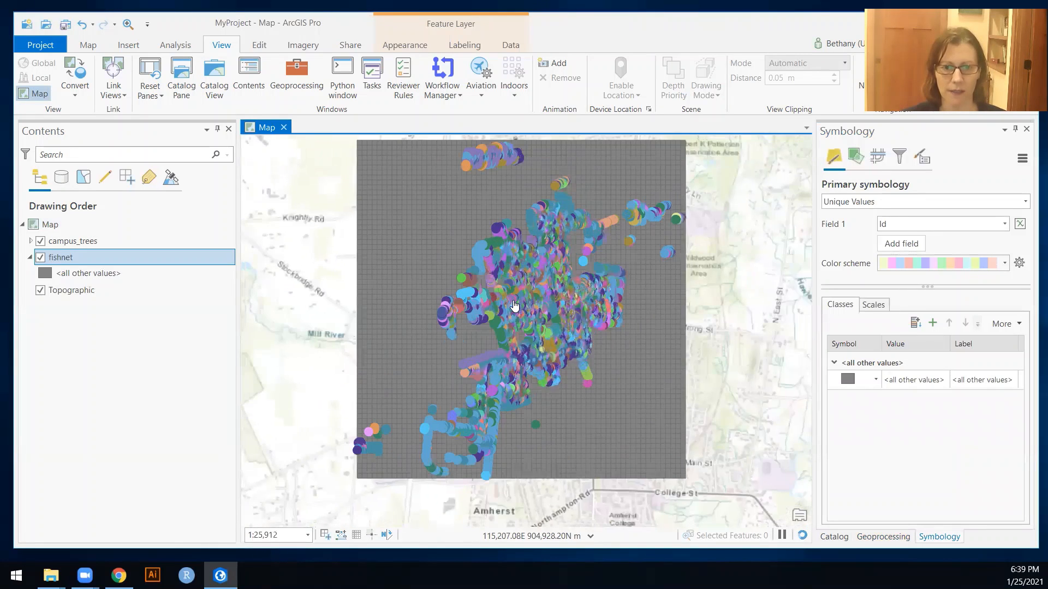
scroll(514, 304, "up", 1)
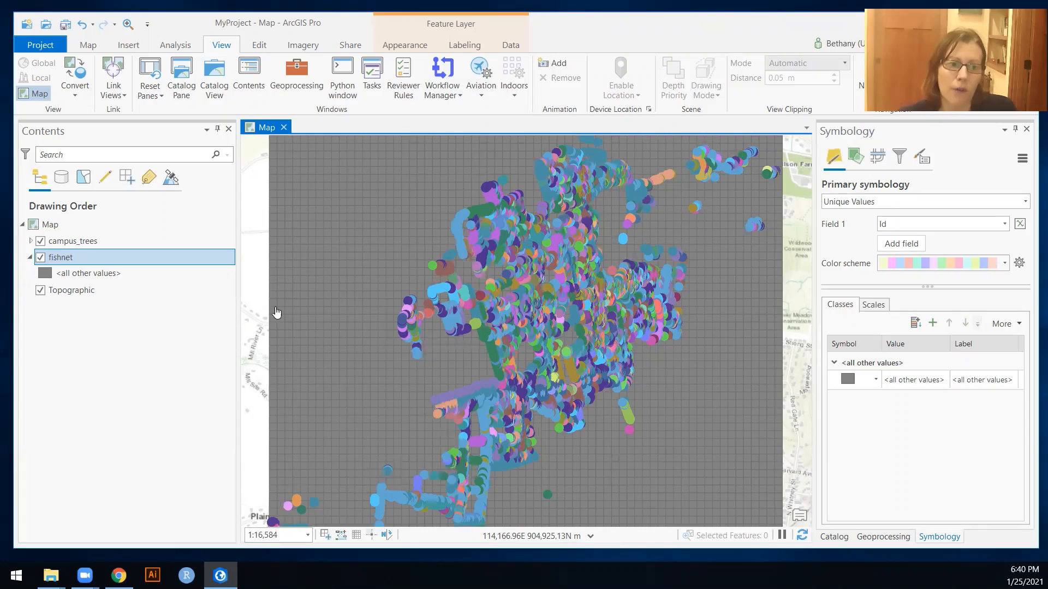
- Select the record with FID 5 in the fishnet attribute table and close the table
right_click(68, 263)
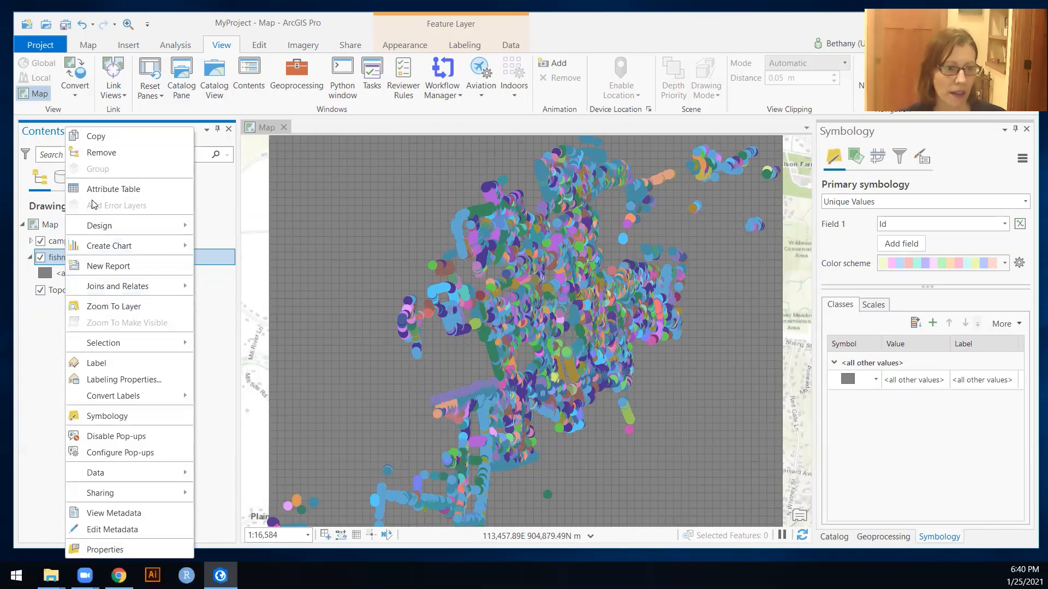
left_click(99, 189)
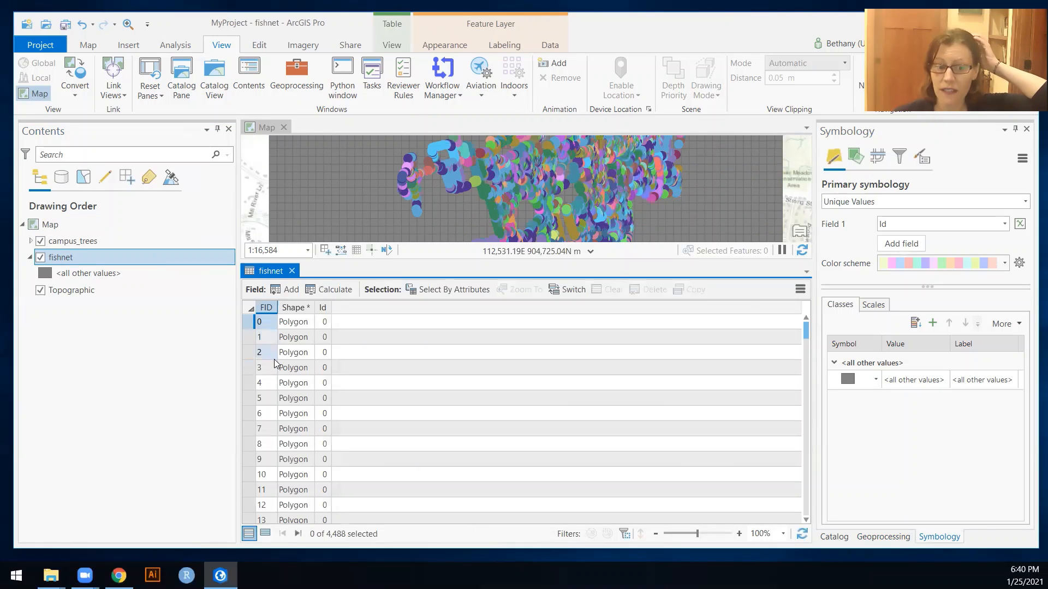
left_click(256, 384)
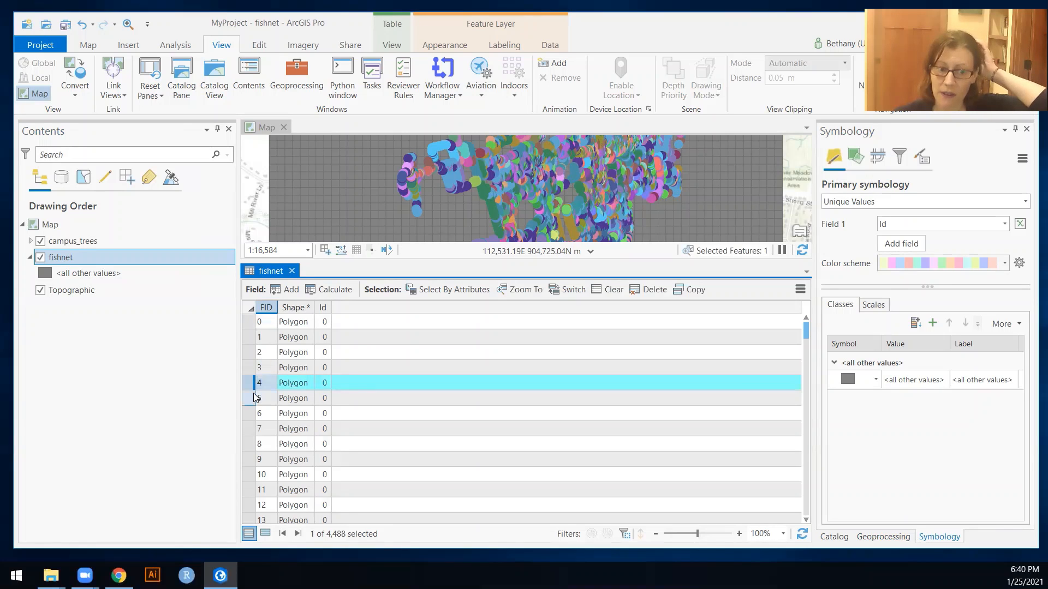
left_click(252, 398)
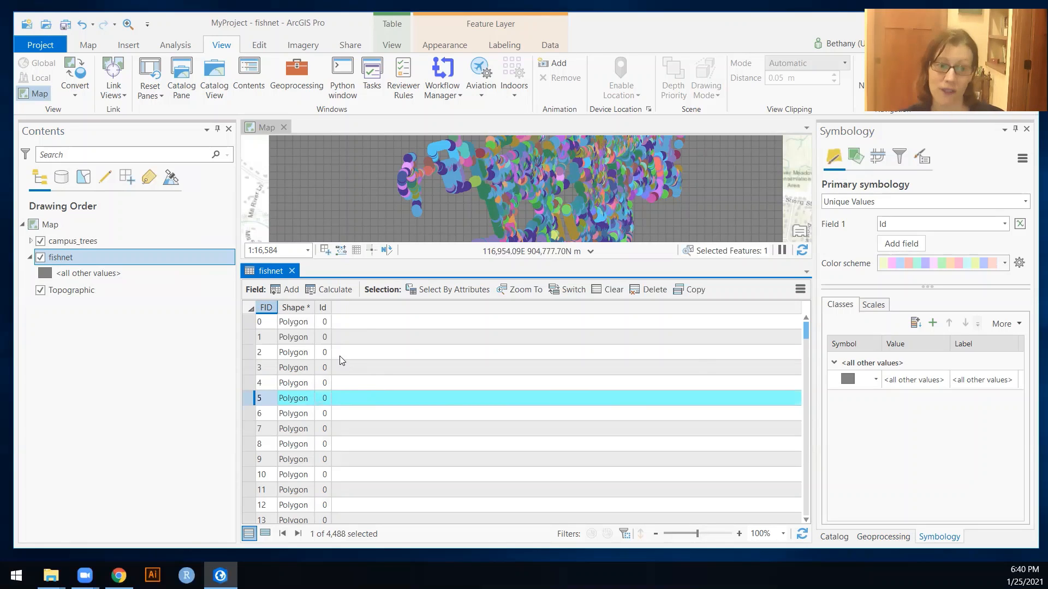
left_click(292, 270)
- Review the records in the campus_trees attribute table and close it
left_click(69, 242)
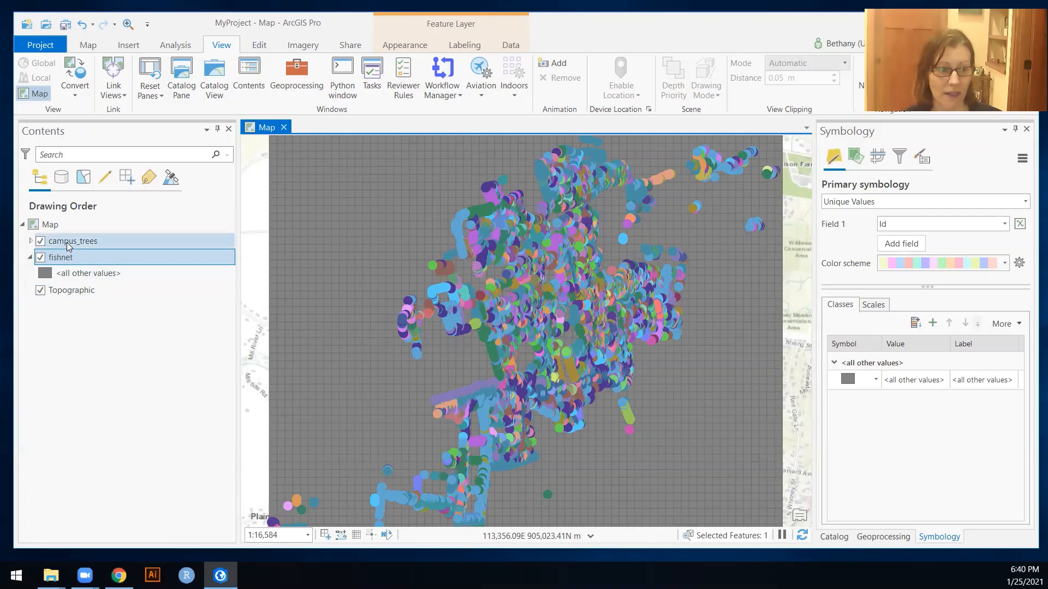
right_click(69, 244)
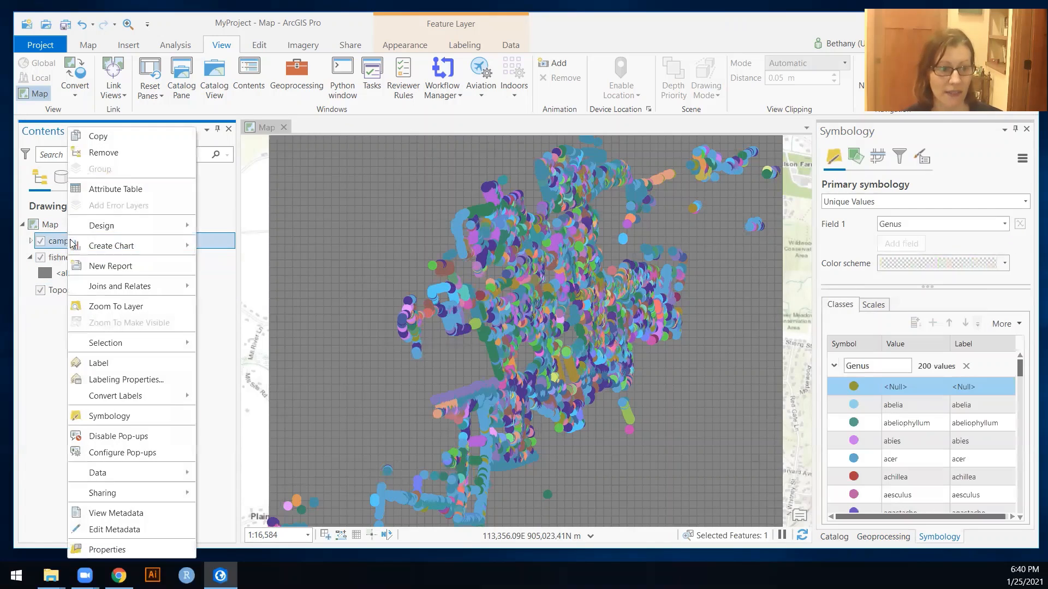
left_click(115, 189)
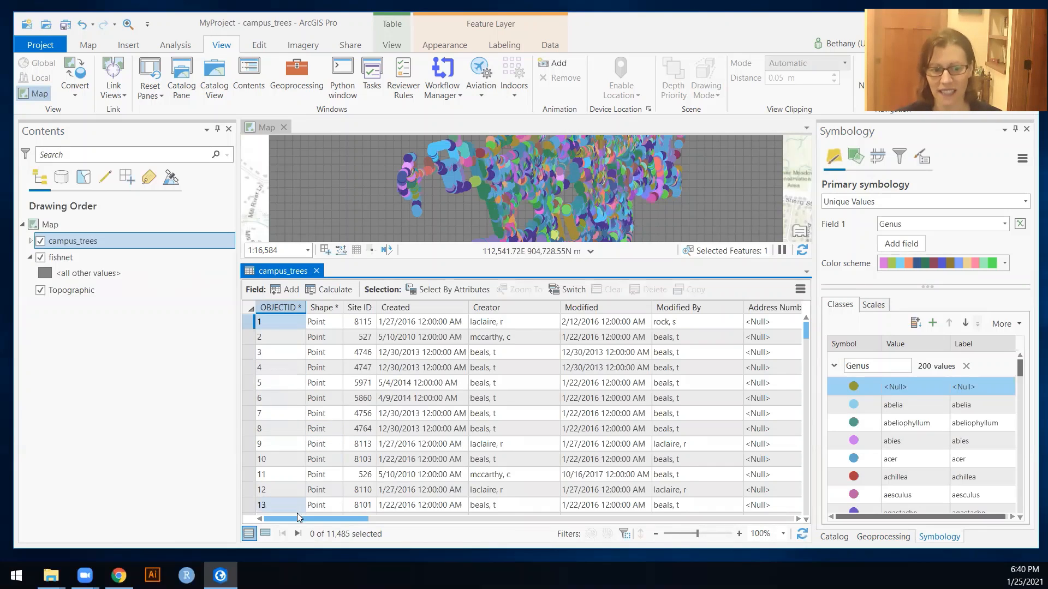
left_click_drag(301, 520, 261, 510)
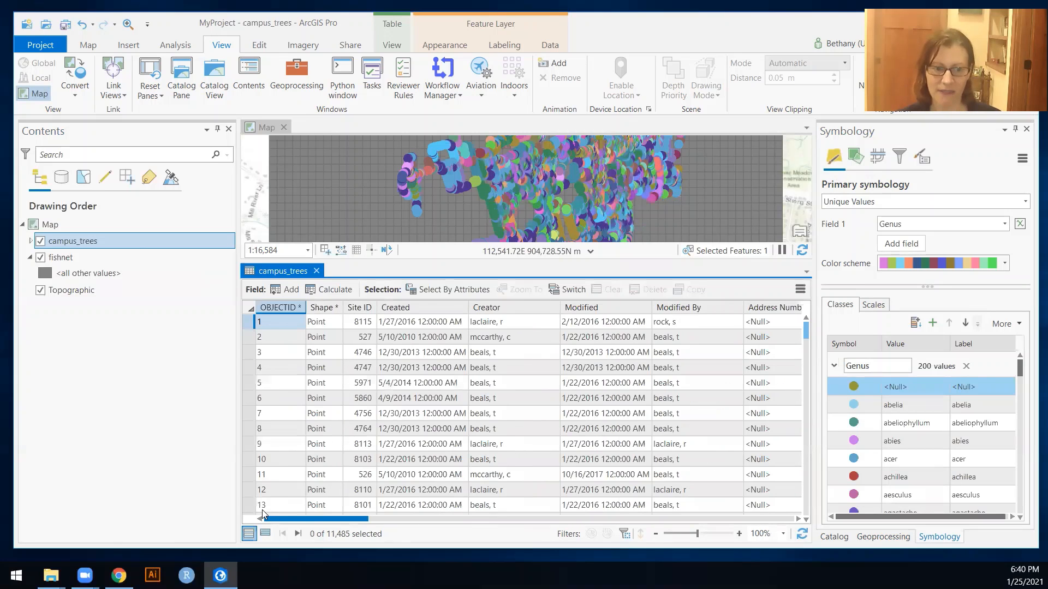
left_click(316, 271)
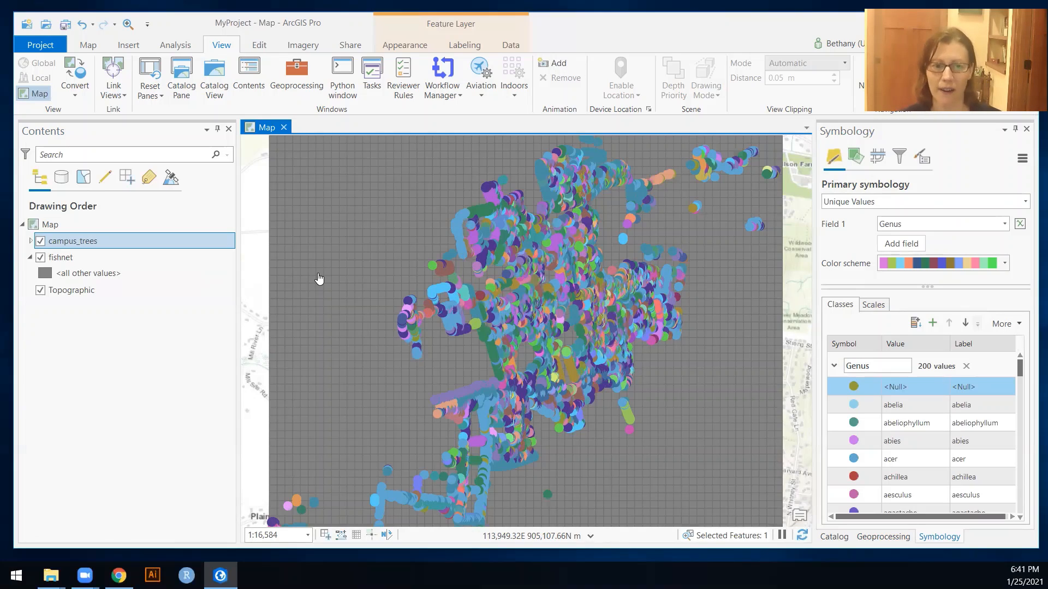
- Add a Long field named Fishnet_ID to the fishnet attribute table and save the field changes
right_click(59, 259)
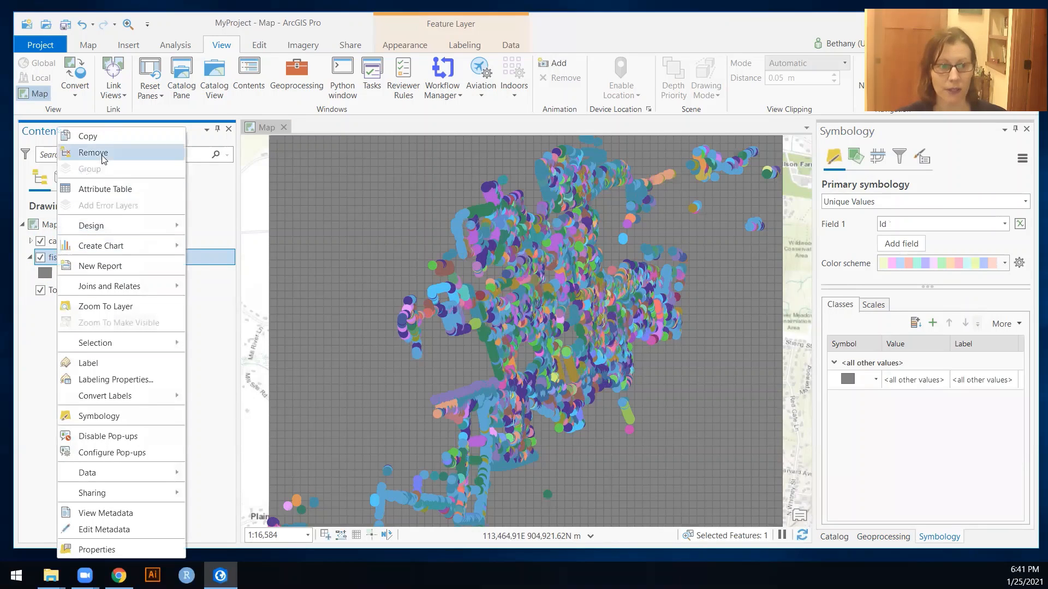
left_click(102, 188)
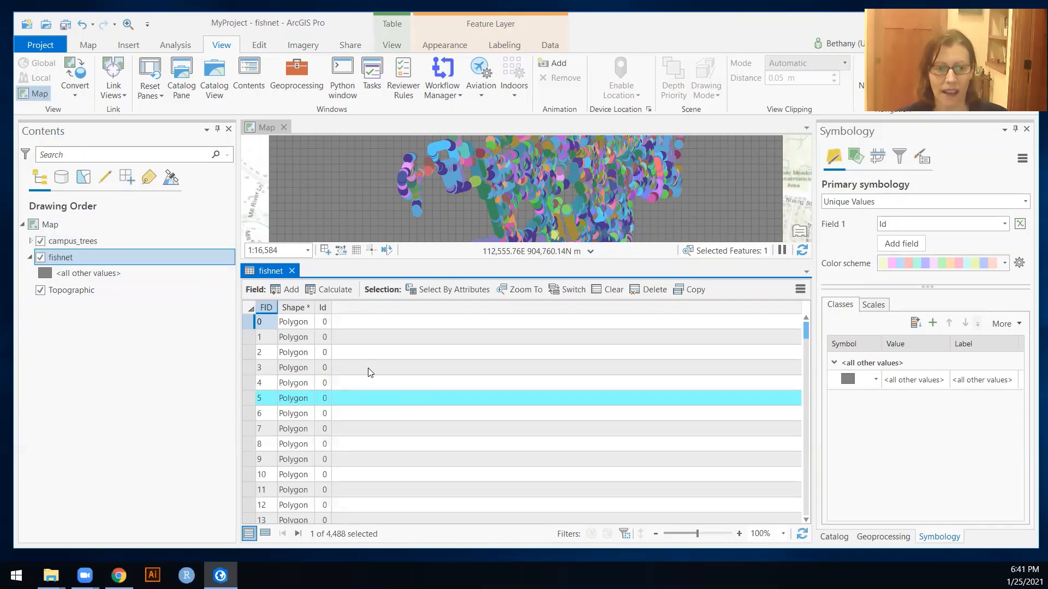
left_click(285, 292)
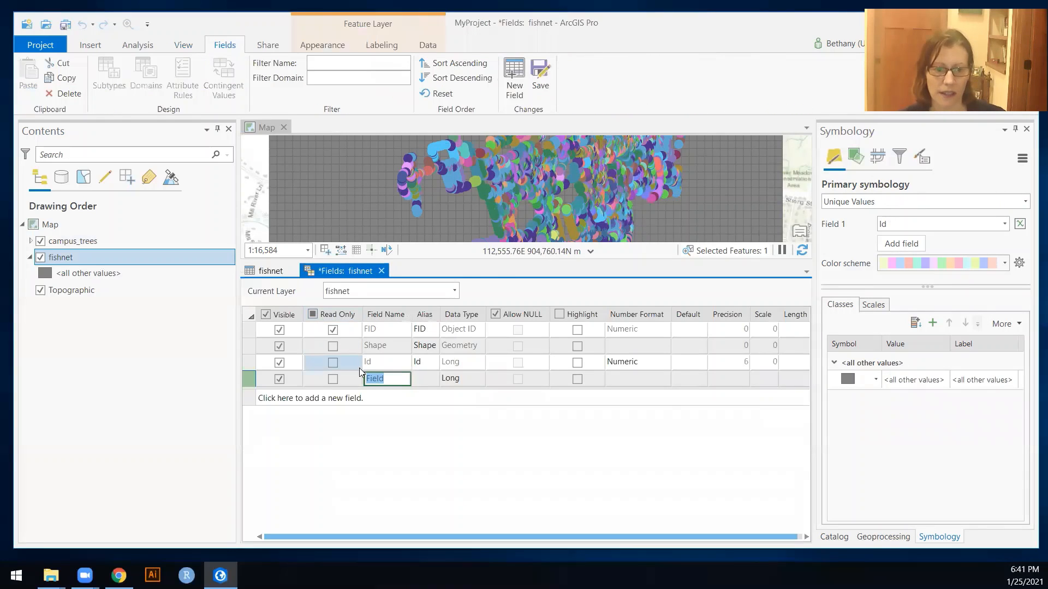
type("Fishnet")
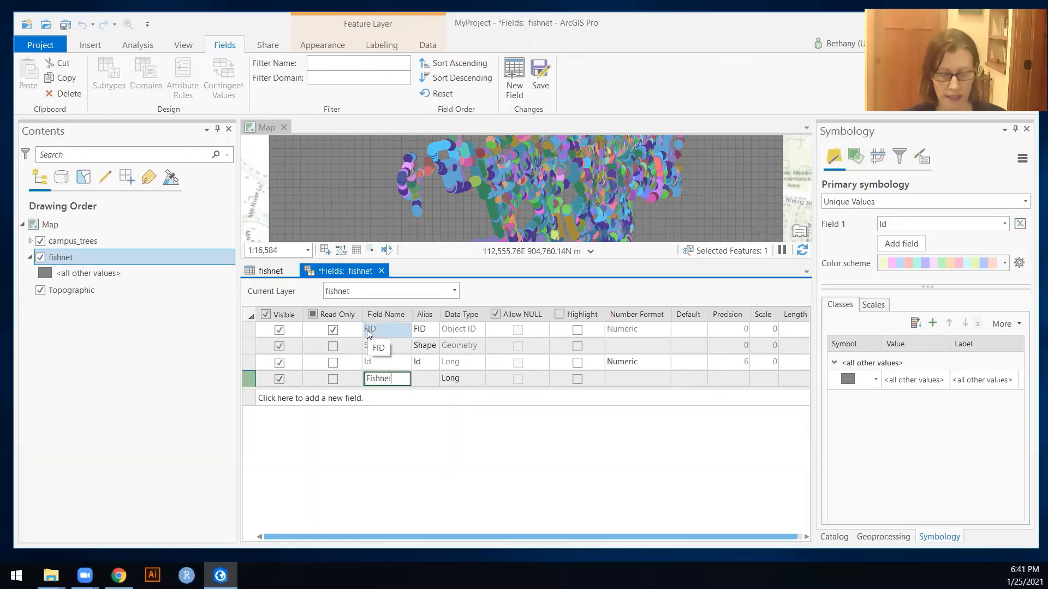
type("_ID")
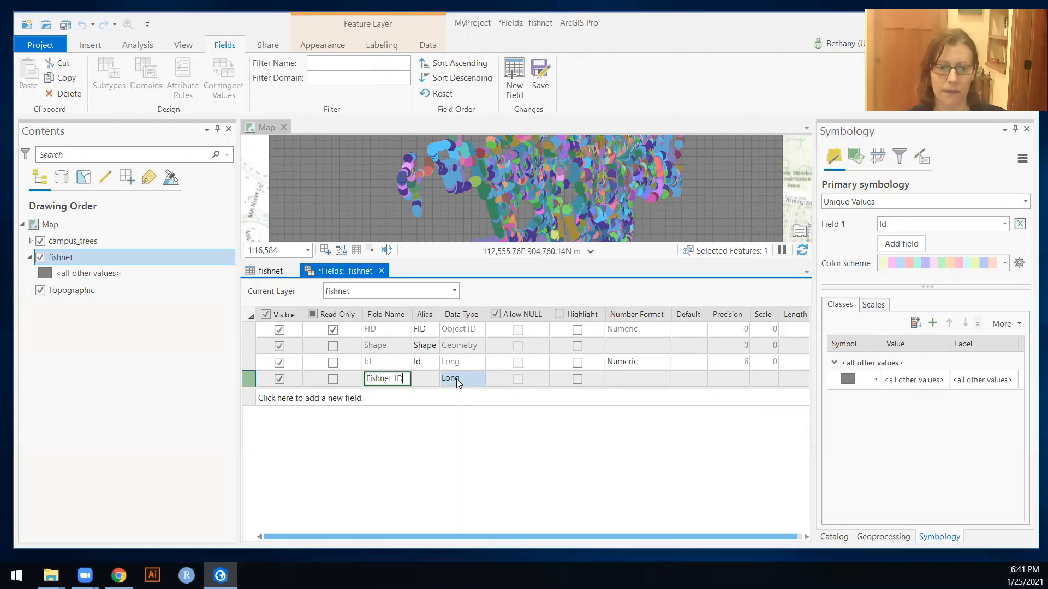
left_click(381, 271)
left_click(516, 314)
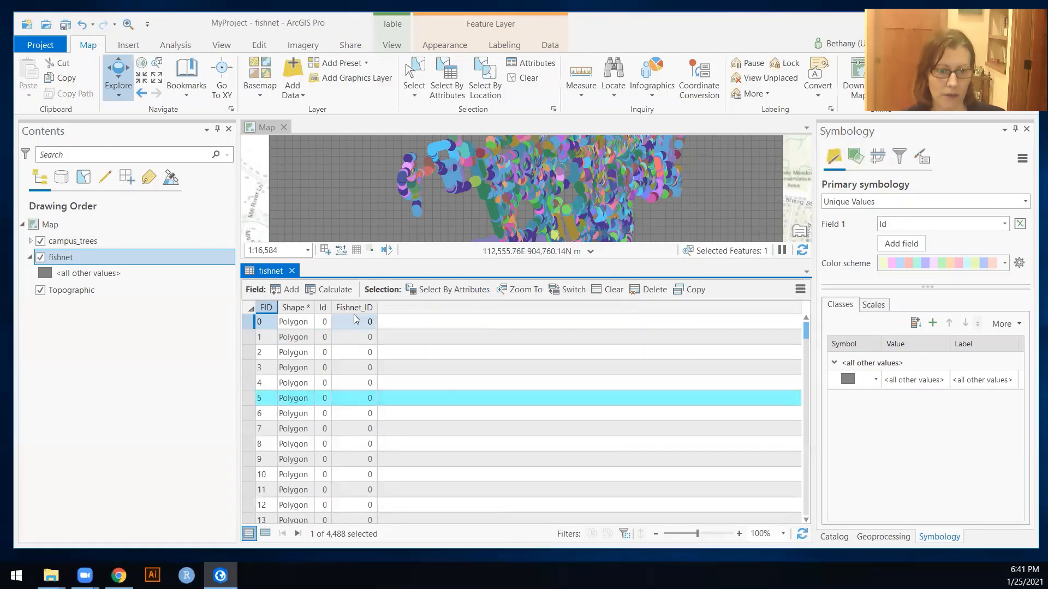
- Clear the record selection in the fishnet attribute table
left_click(356, 307)
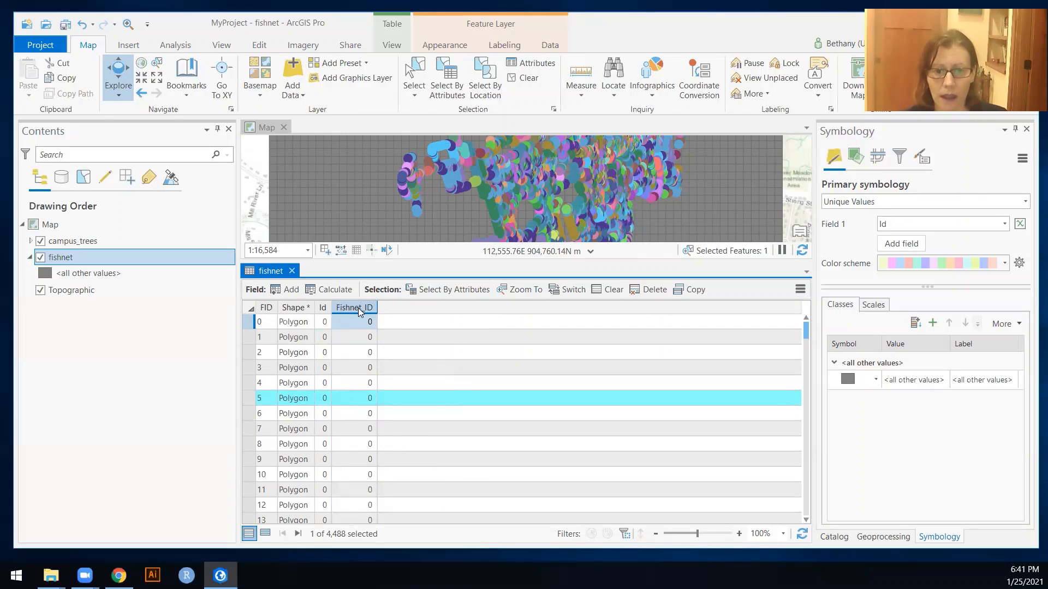
left_click(608, 289)
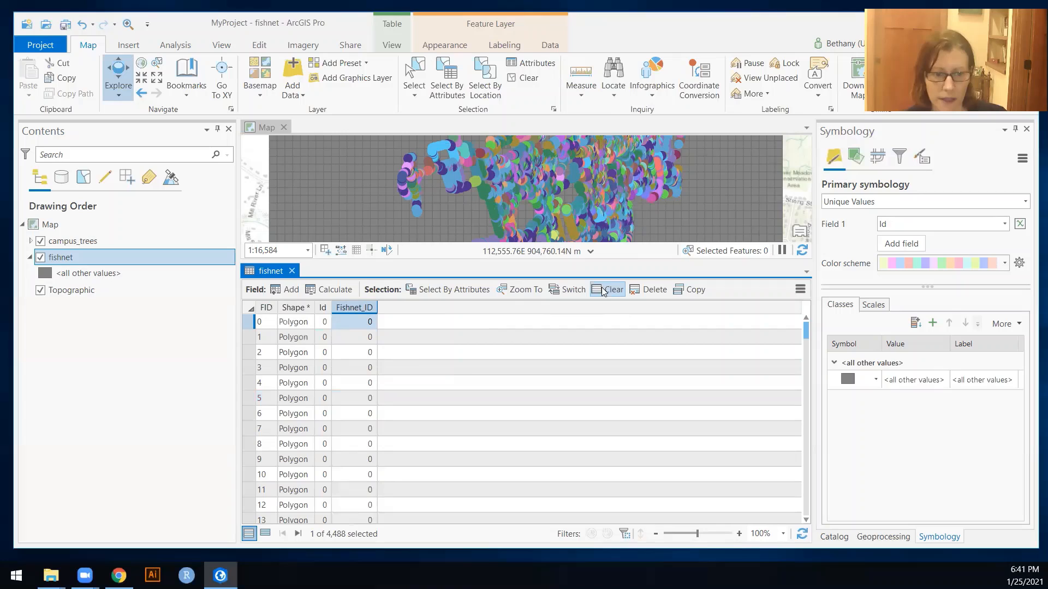
left_click(375, 339, "shift")
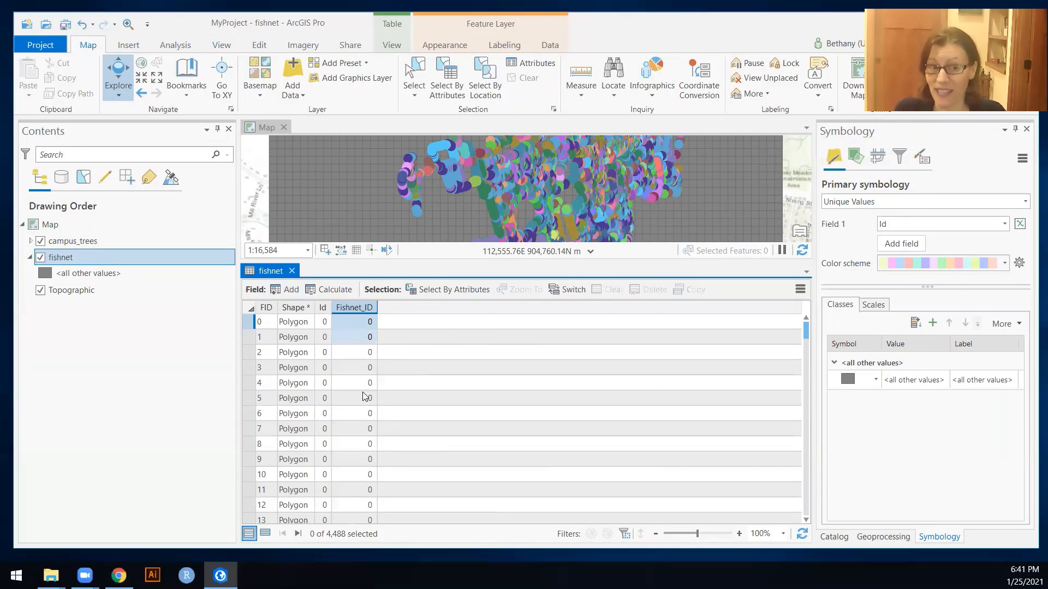
left_click(354, 459)
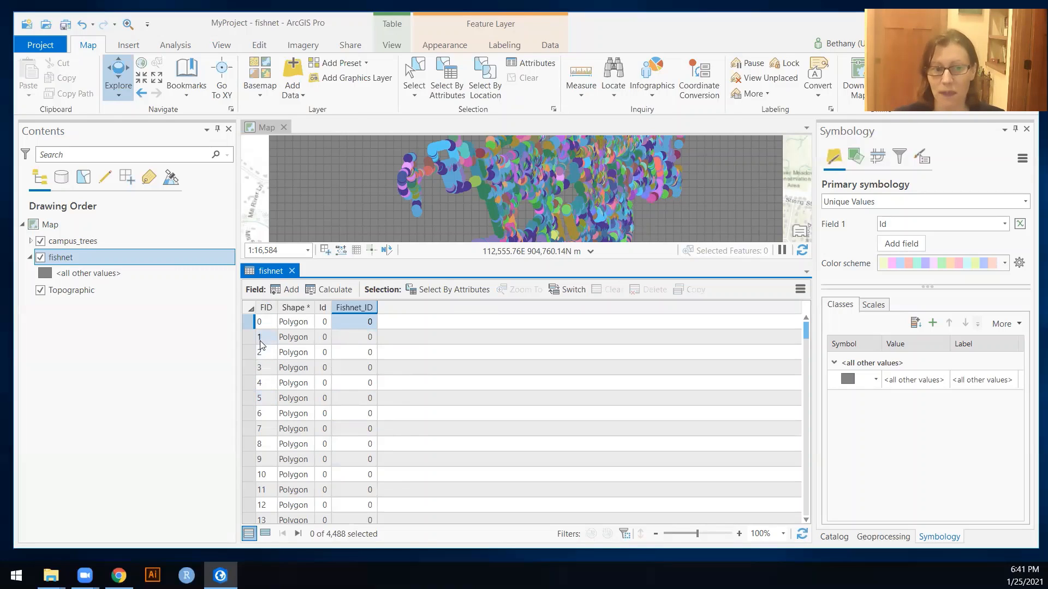
- Calculate the Fishnet_ID field of the fishnet table with the expression !FID!
right_click(351, 308)
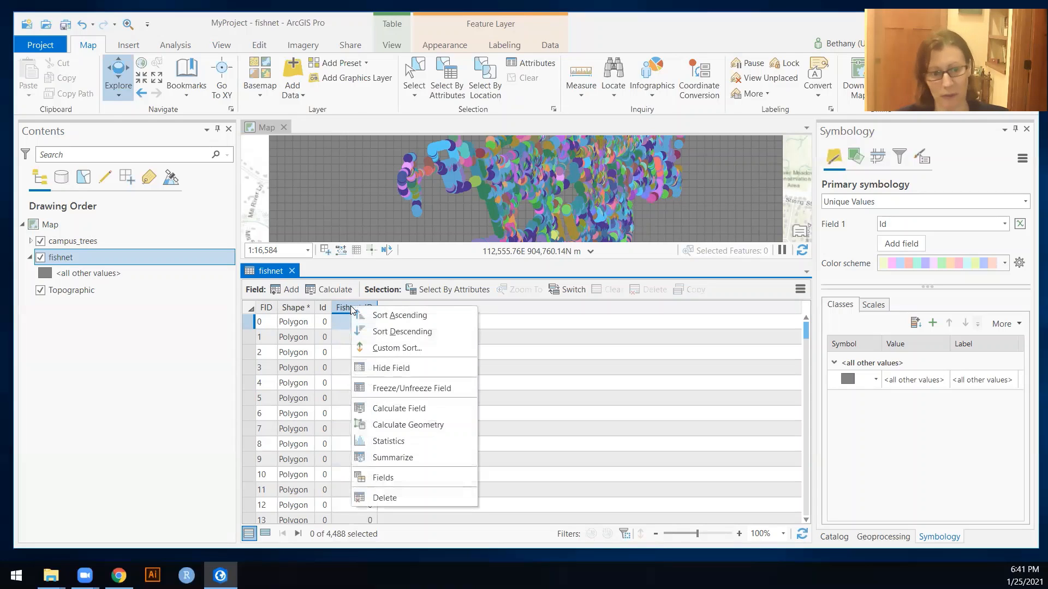
left_click(411, 414)
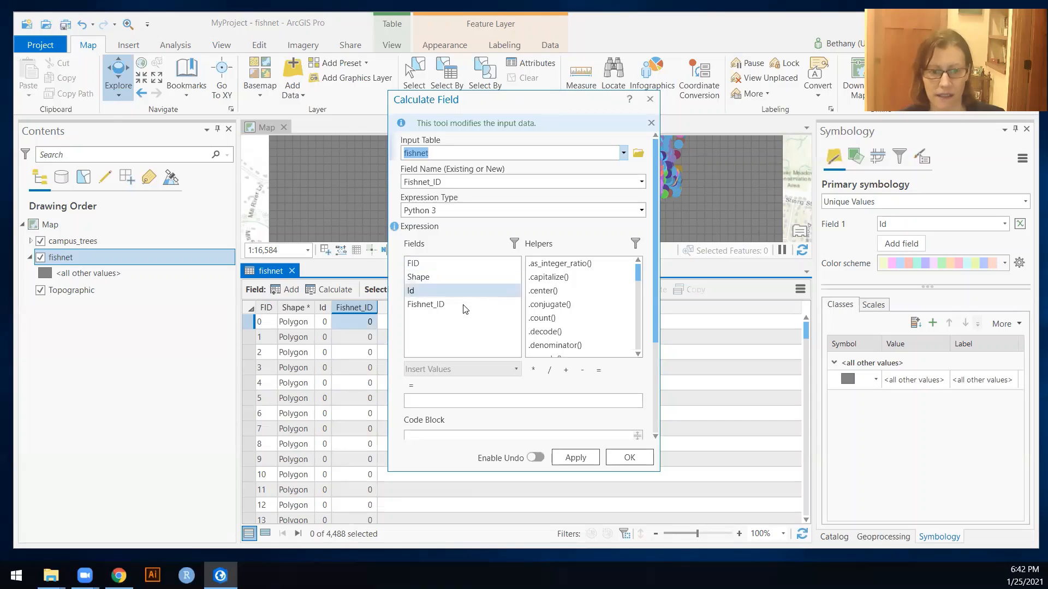
double_click(426, 305)
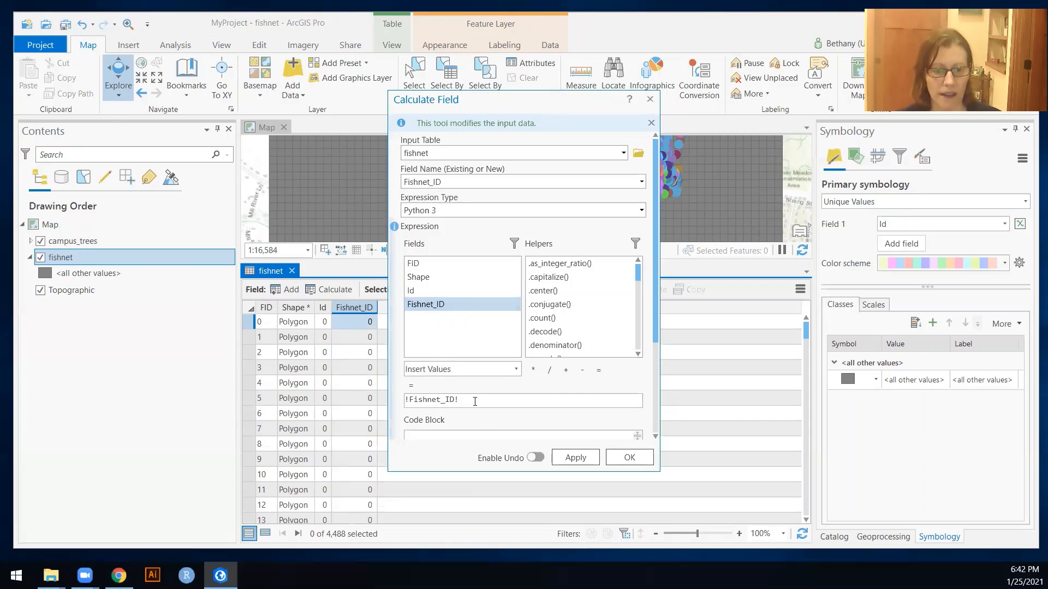
left_click_drag(473, 400, 380, 388)
key("Delete")
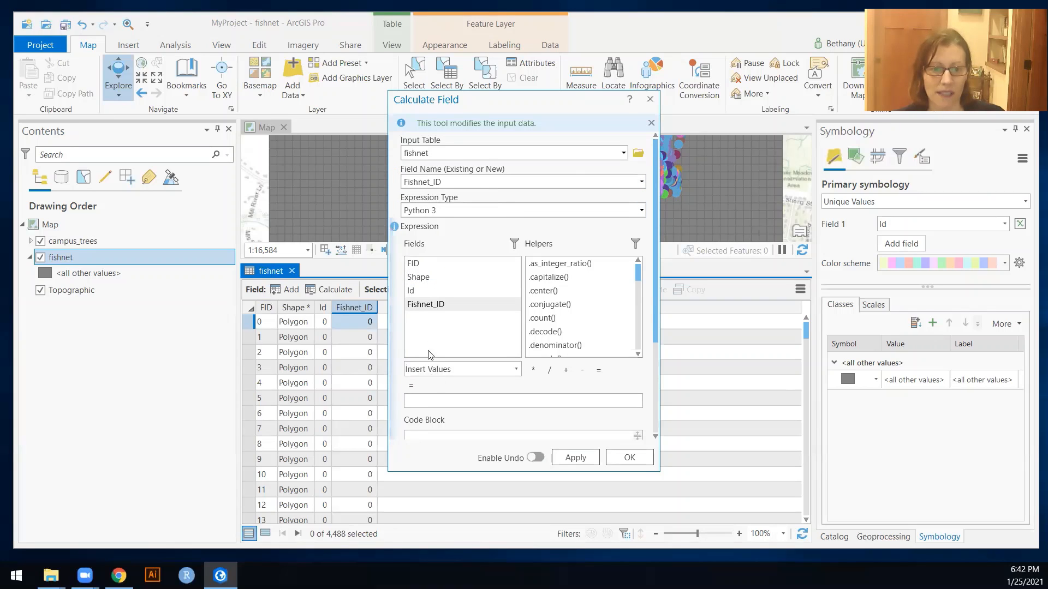
double_click(413, 264)
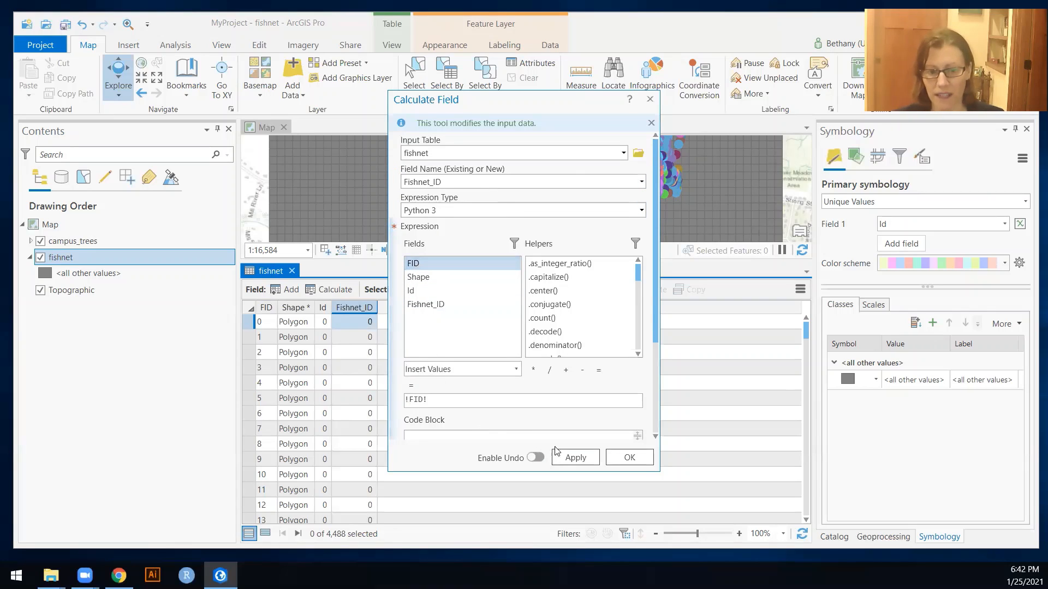
left_click(575, 459)
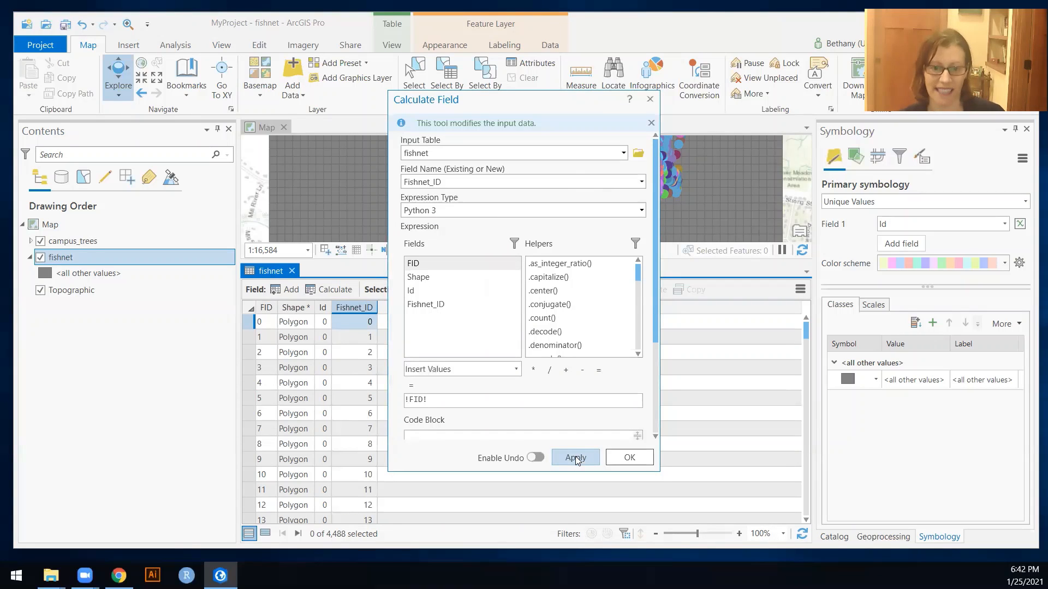
left_click(625, 457)
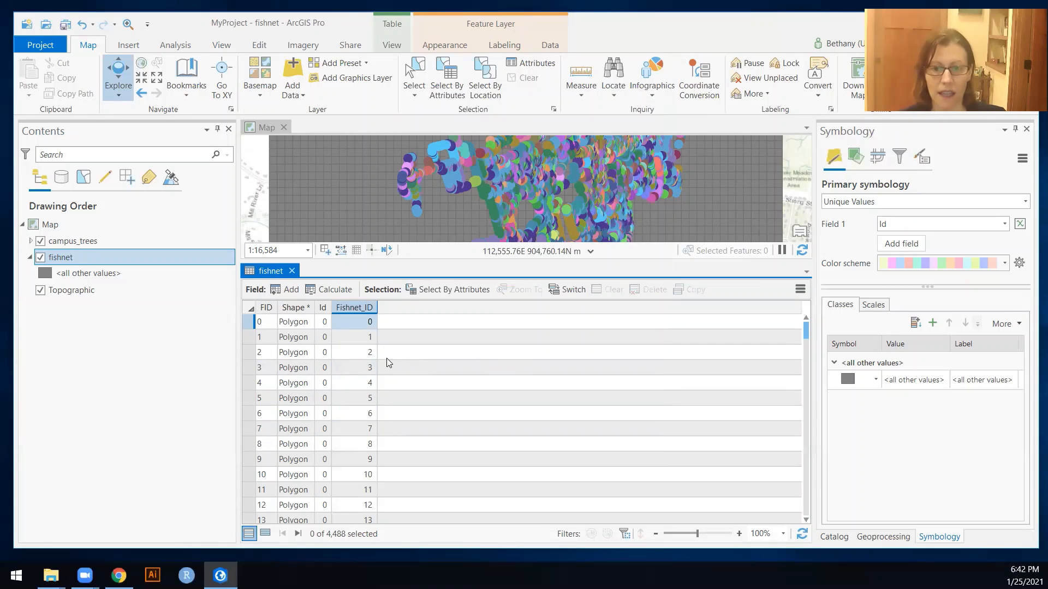
- Check the calculated Fishnet_ID values in the fishnet attribute table and close the table
scroll(359, 345, "down", 8)
scroll(360, 345, "up", 5)
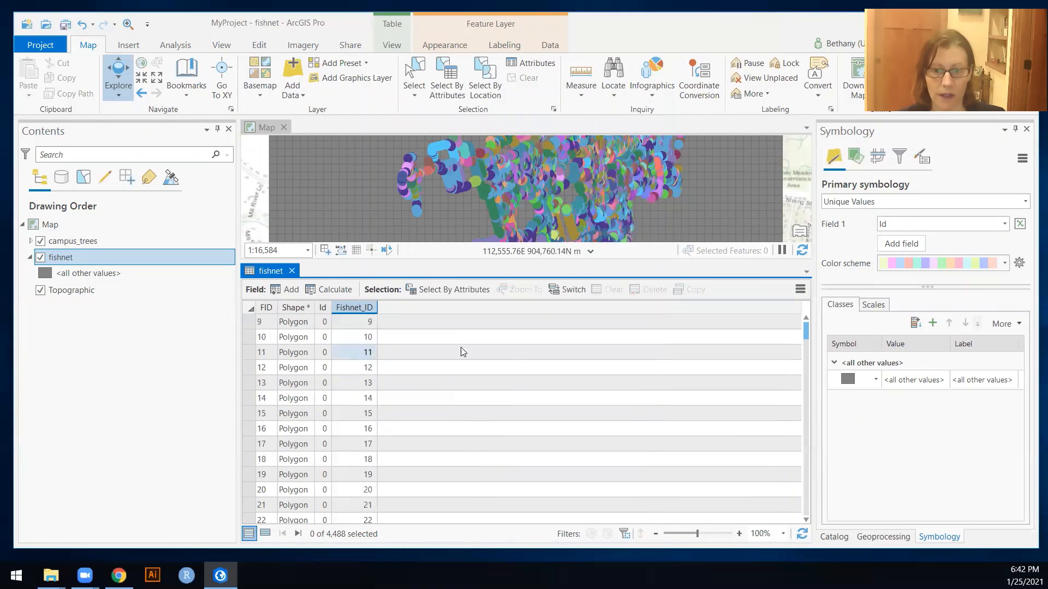
left_click(292, 273)
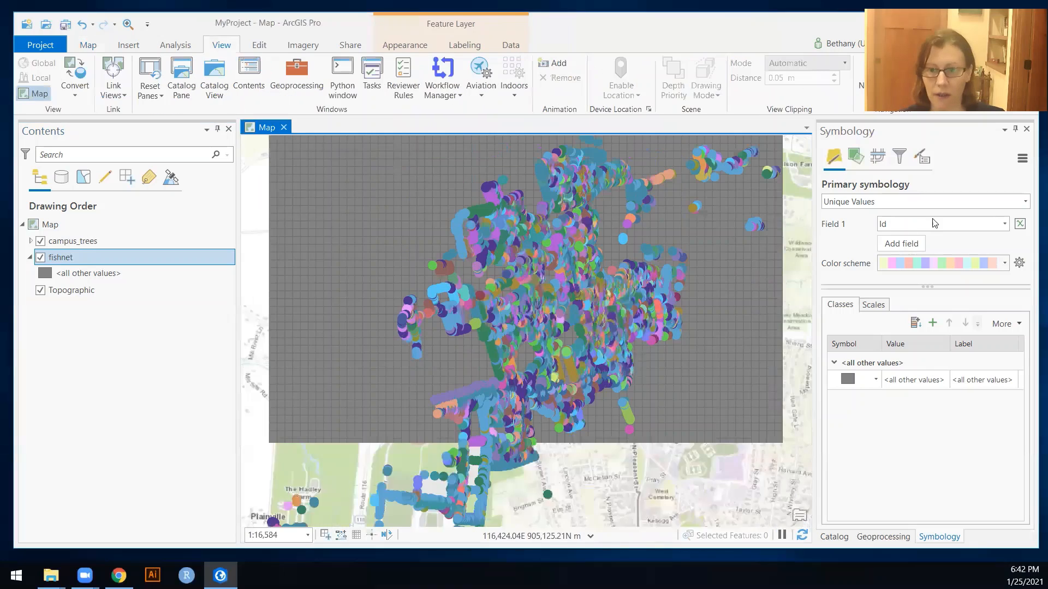
- Symbolize the fishnet layer by unique values of the Fishnet_ID field
left_click(1005, 226)
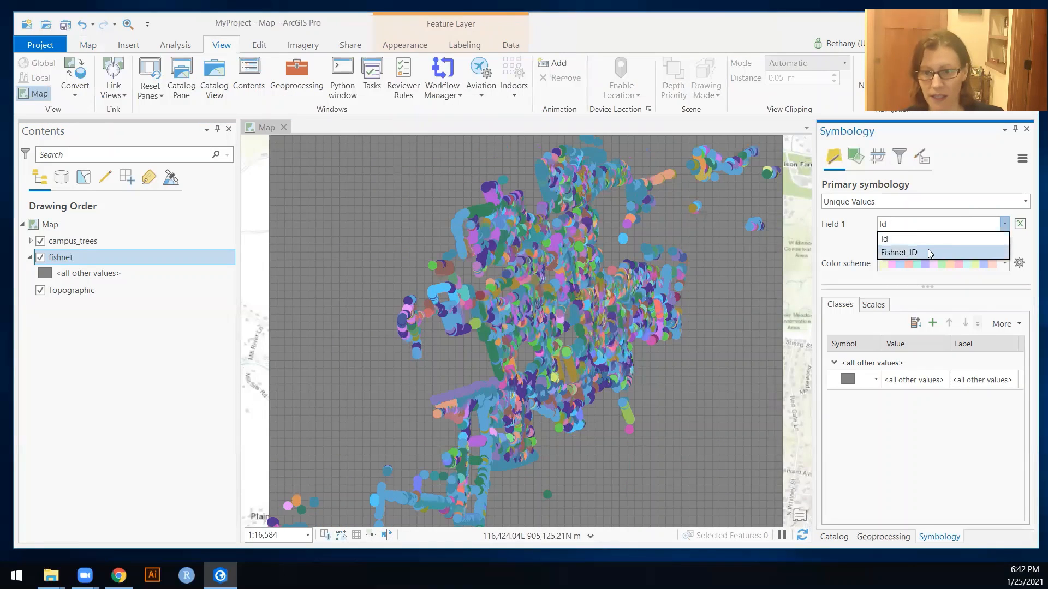
left_click(905, 252)
left_click(570, 315)
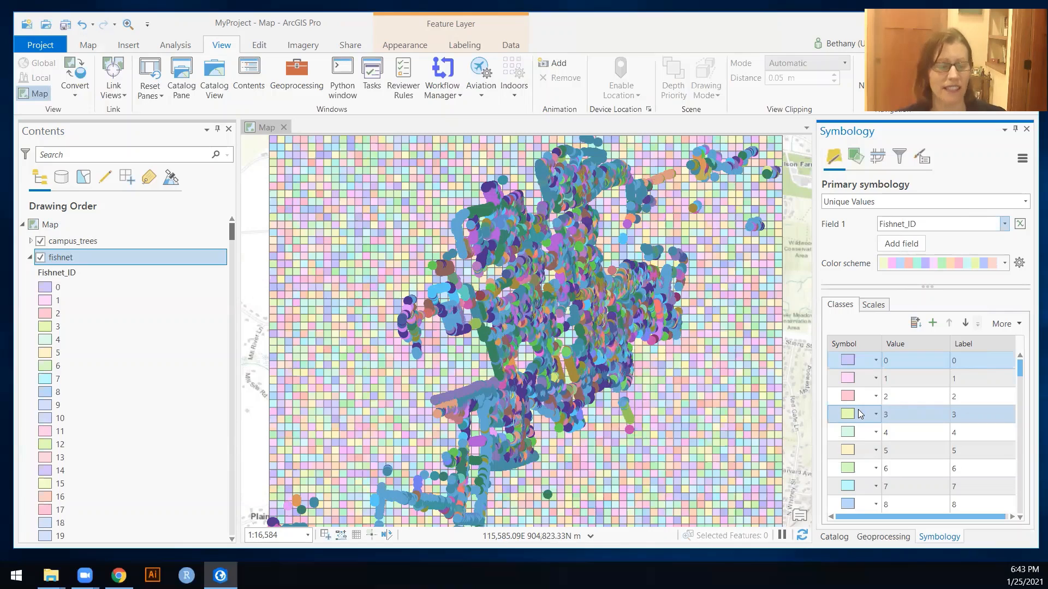
- Collapse the fishnet layer's legend, and hide and show the layer to compare the trees with and without the grid
left_click(30, 257)
left_click(40, 257)
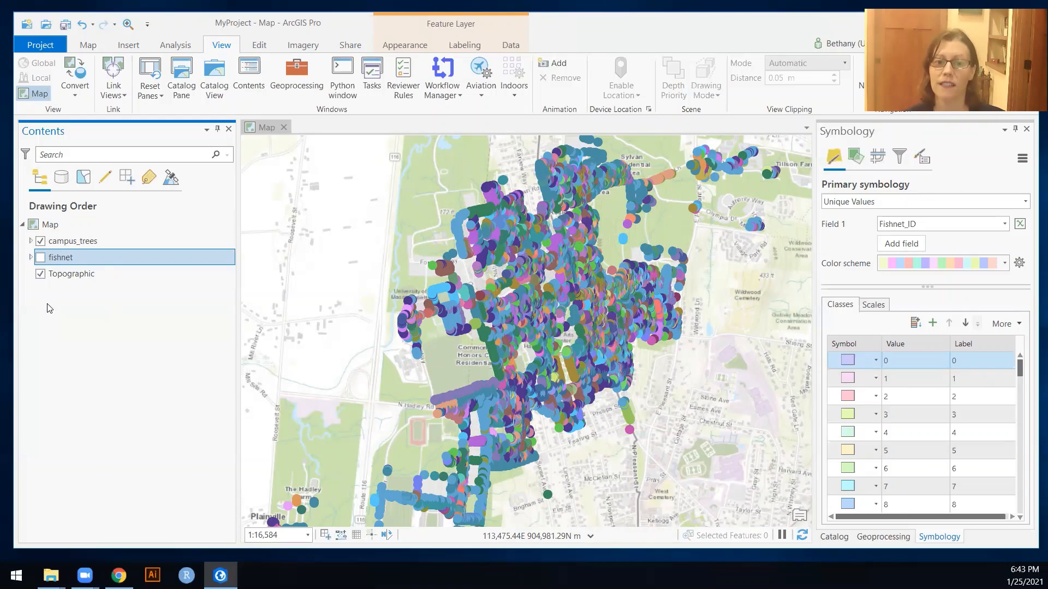
left_click(39, 258)
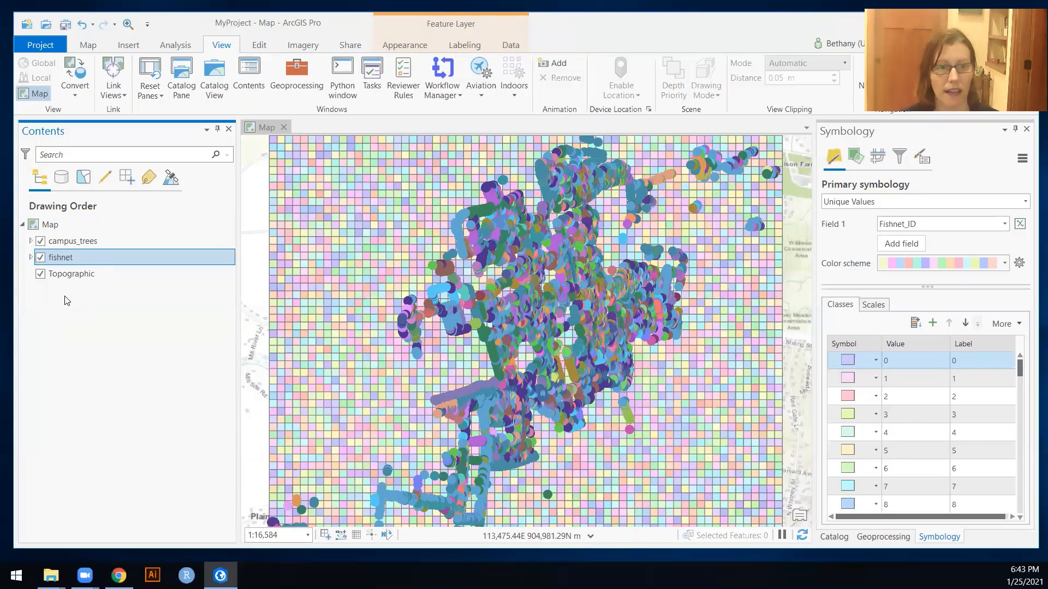
- Run a Spatial Join with campus_trees as target features and fishnet as join features, saving the output as trees with fishnet.shp
left_click(174, 45)
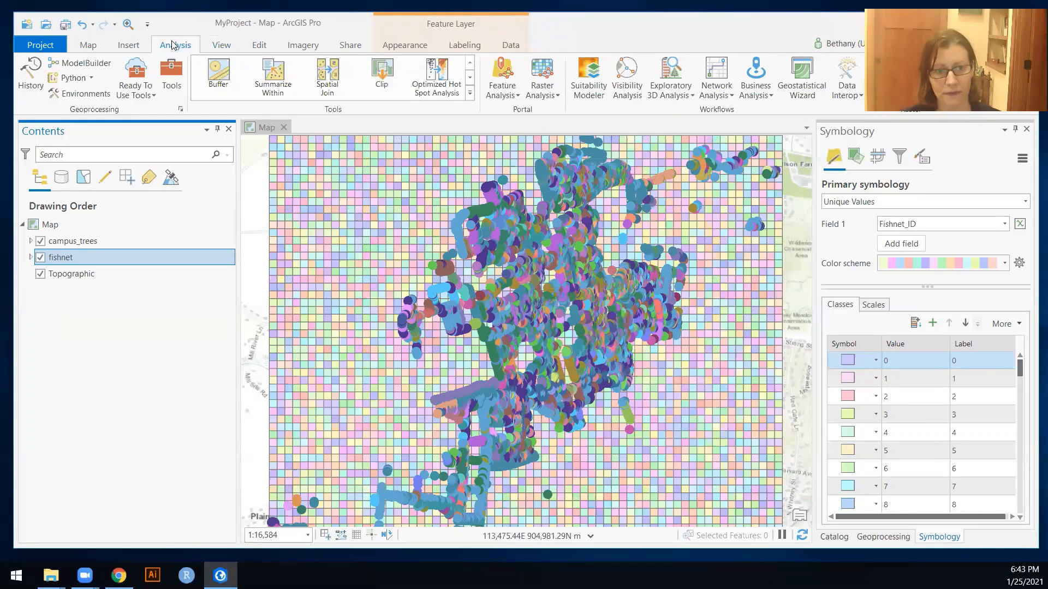
left_click(336, 83)
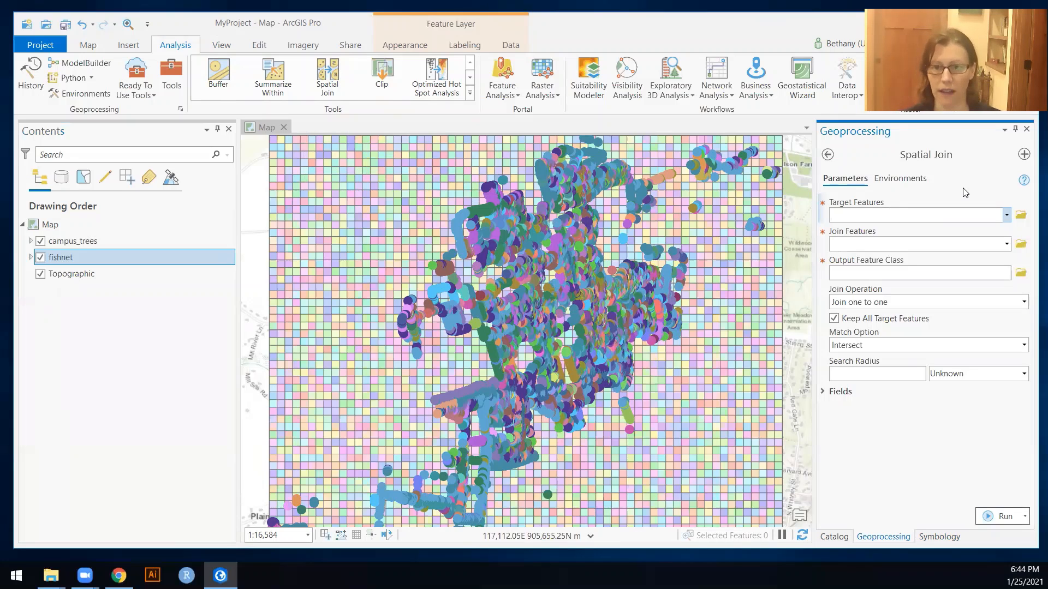
left_click(1007, 216)
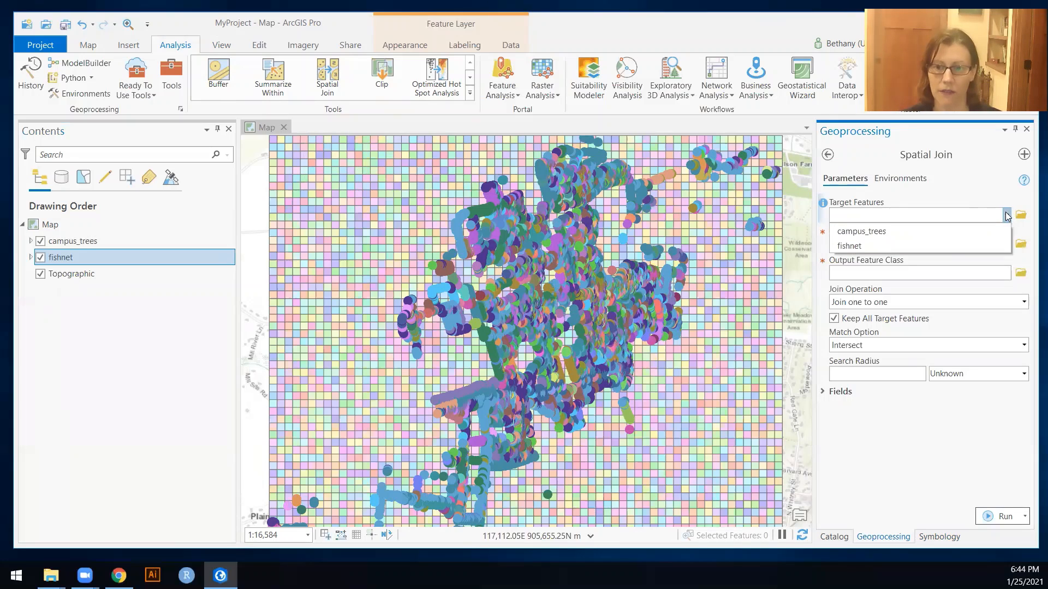
left_click(865, 231)
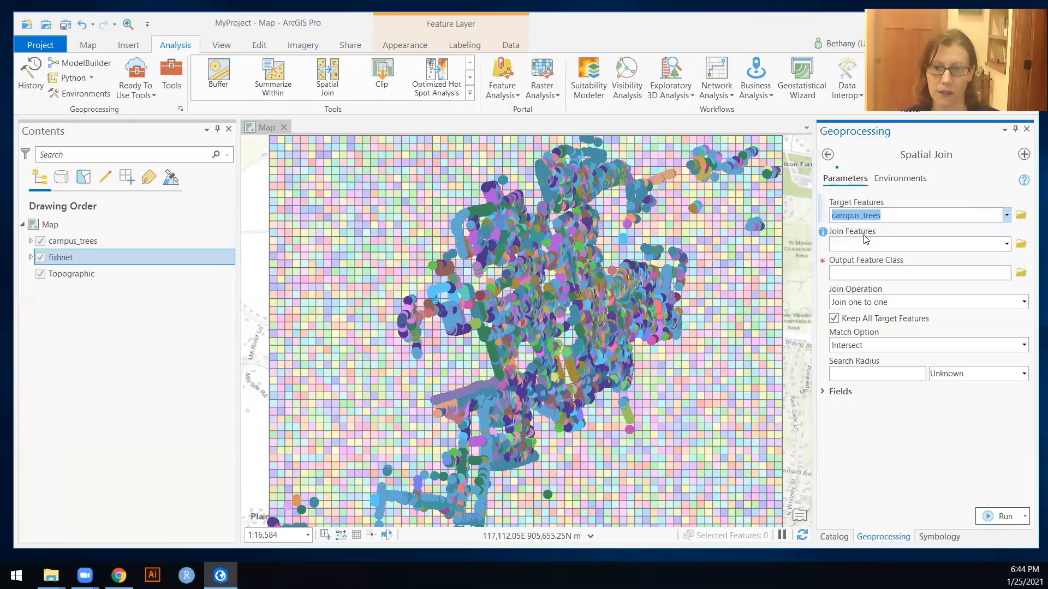
left_click(1006, 244)
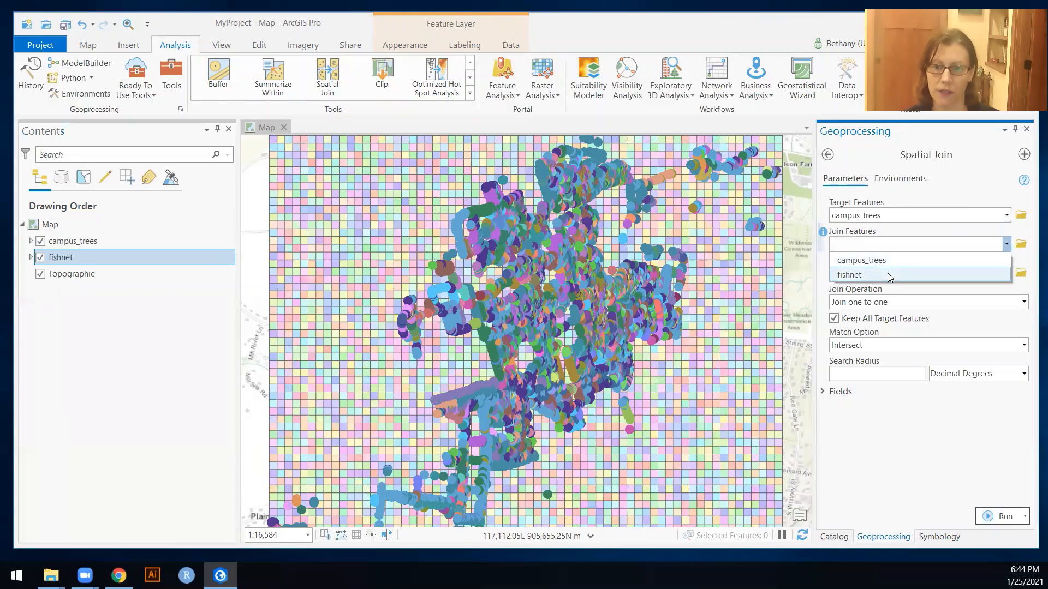
left_click(887, 274)
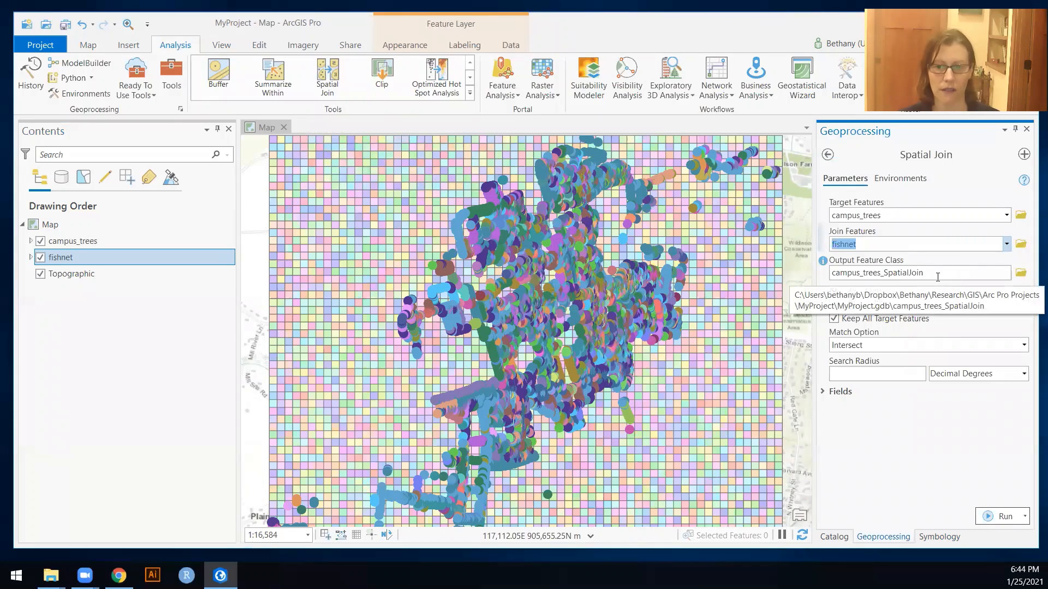
left_click(1020, 273)
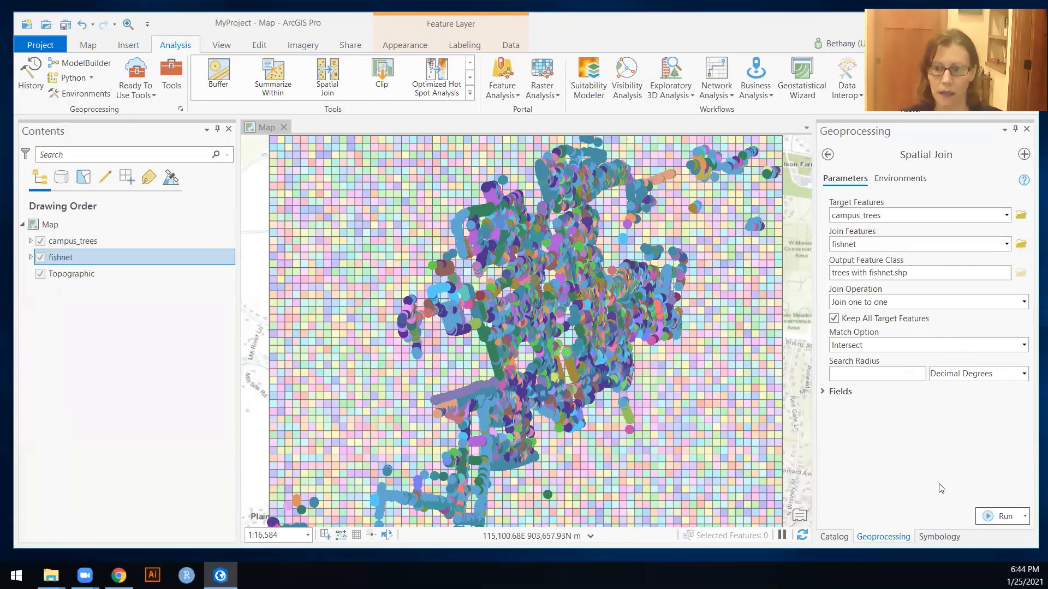
left_click(1003, 519)
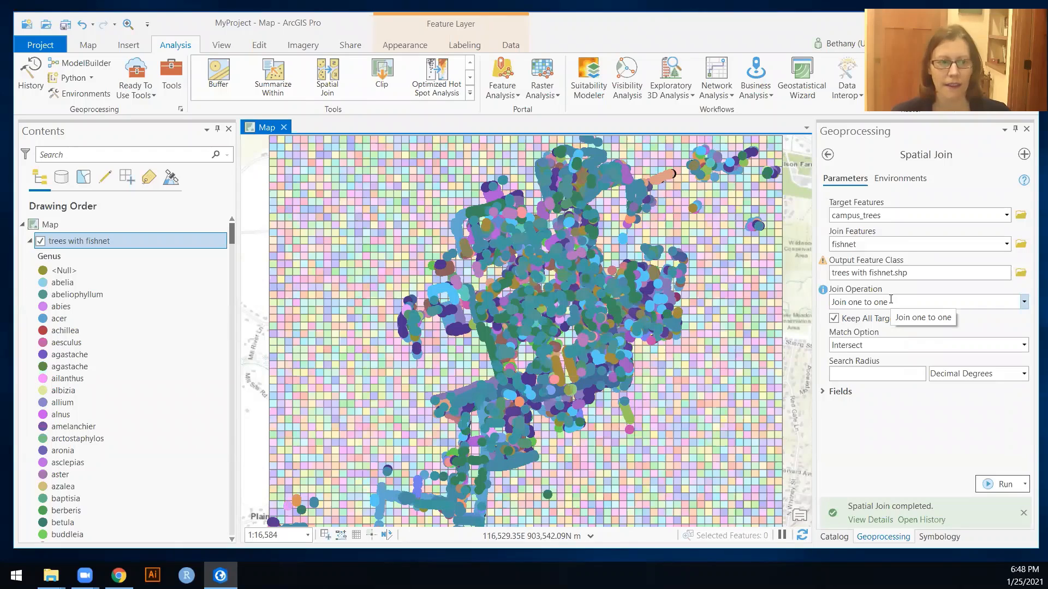
- Open the attribute table of the trees with fishnet layer and examine its joined Fishnet_ID column
right_click(94, 241)
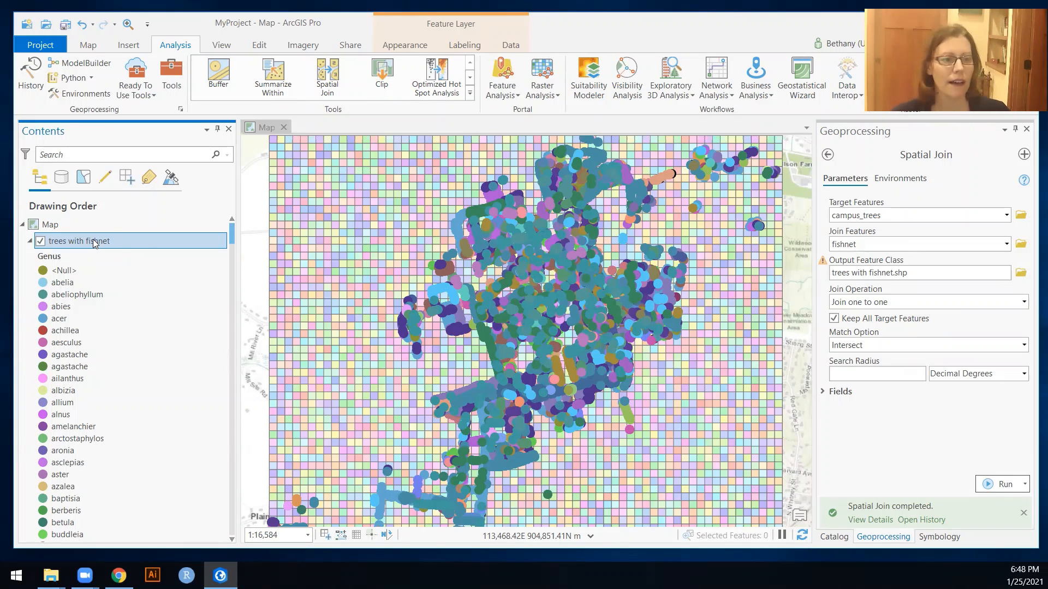
left_click(123, 189)
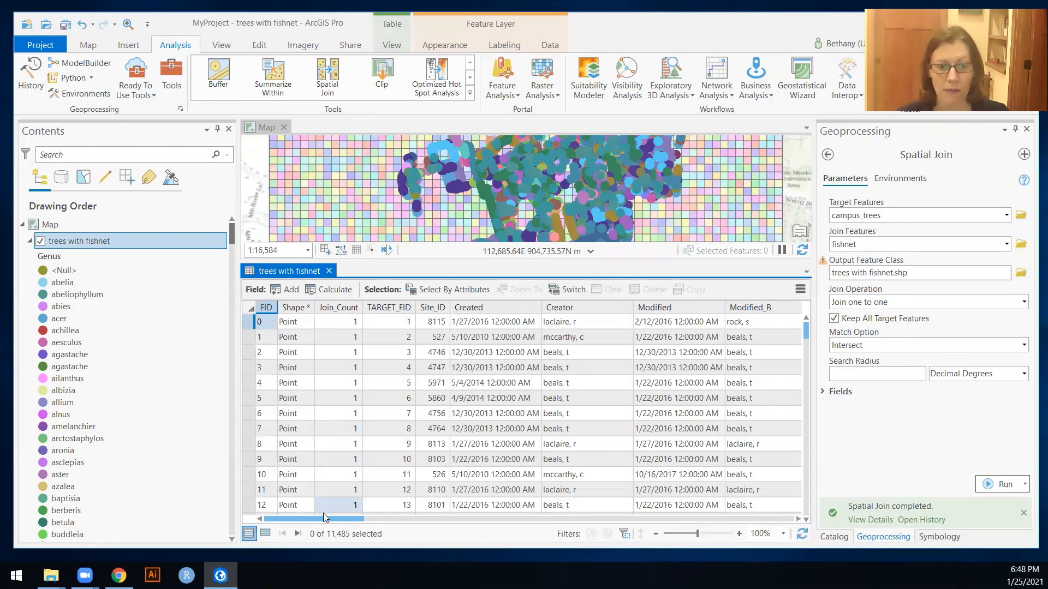
left_click_drag(319, 519, 494, 518)
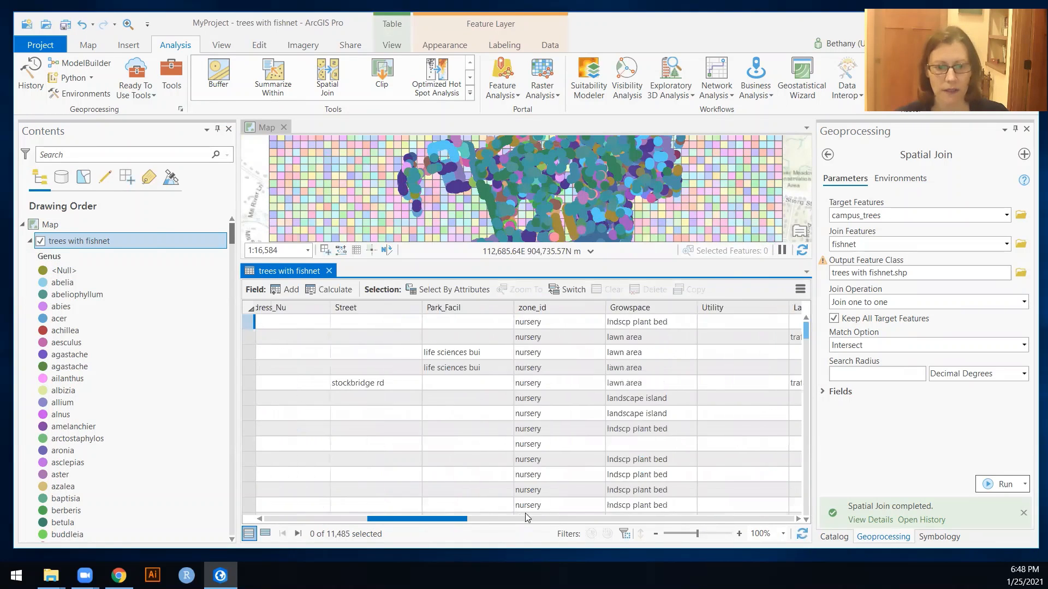
left_click(792, 521)
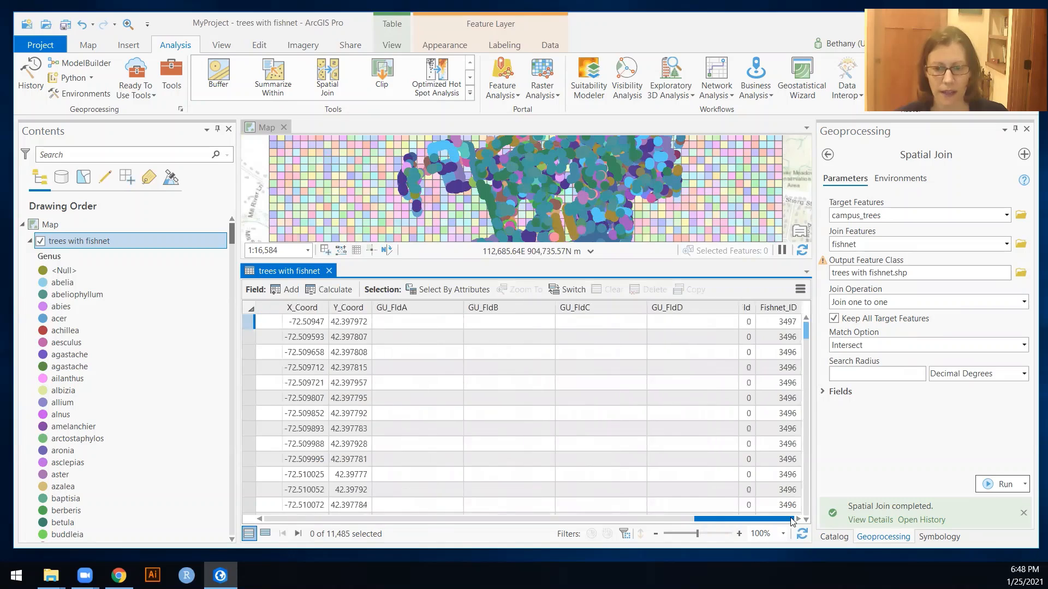
- Sort the trees with fishnet table by Fishnet_ID in ascending order and bring that column fully into view
right_click(765, 306)
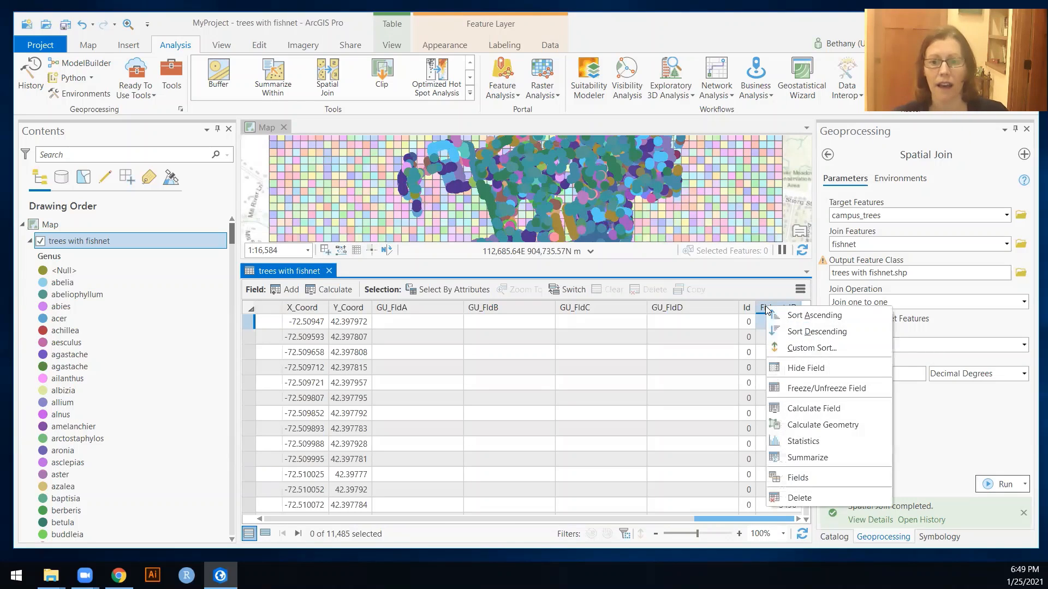
left_click(795, 332)
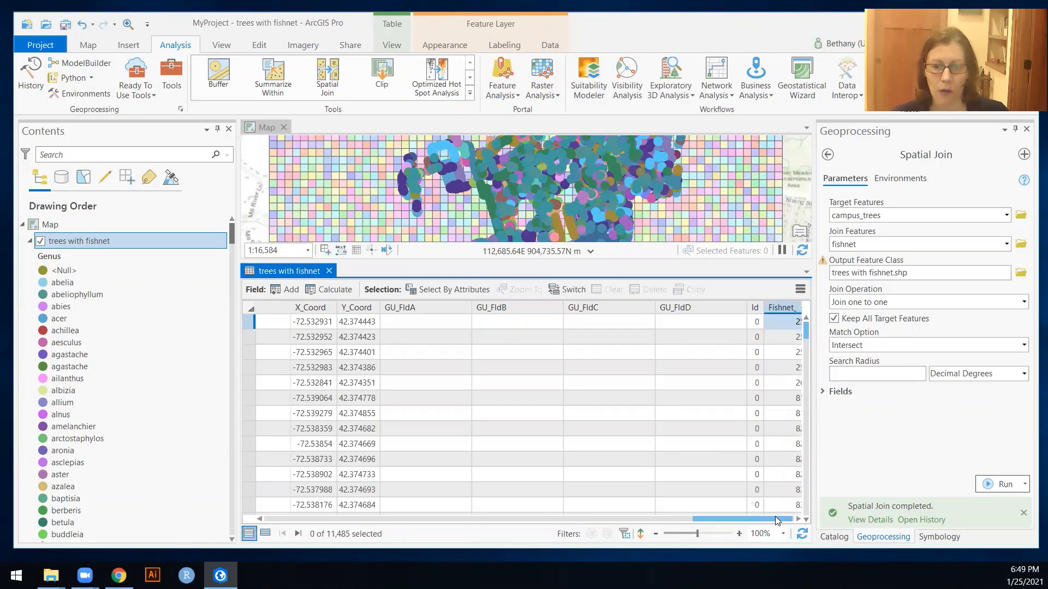
left_click_drag(774, 520, 776, 521)
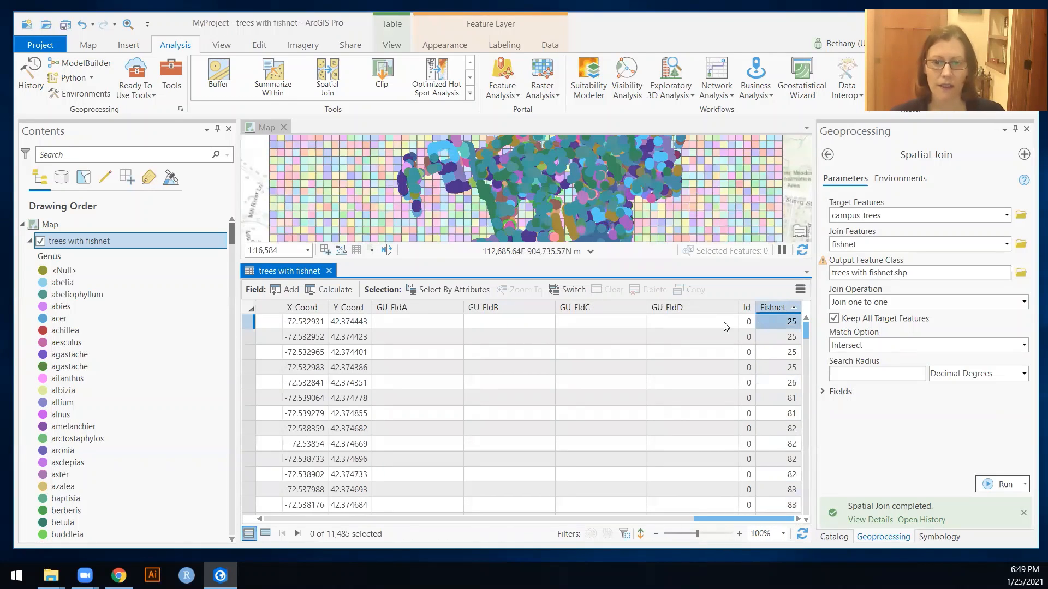
- Select in turn the groups of tree records that share a fishnet cell, including those with Fishnet_ID 25, 26 and 82
left_click_drag(246, 322, 257, 375)
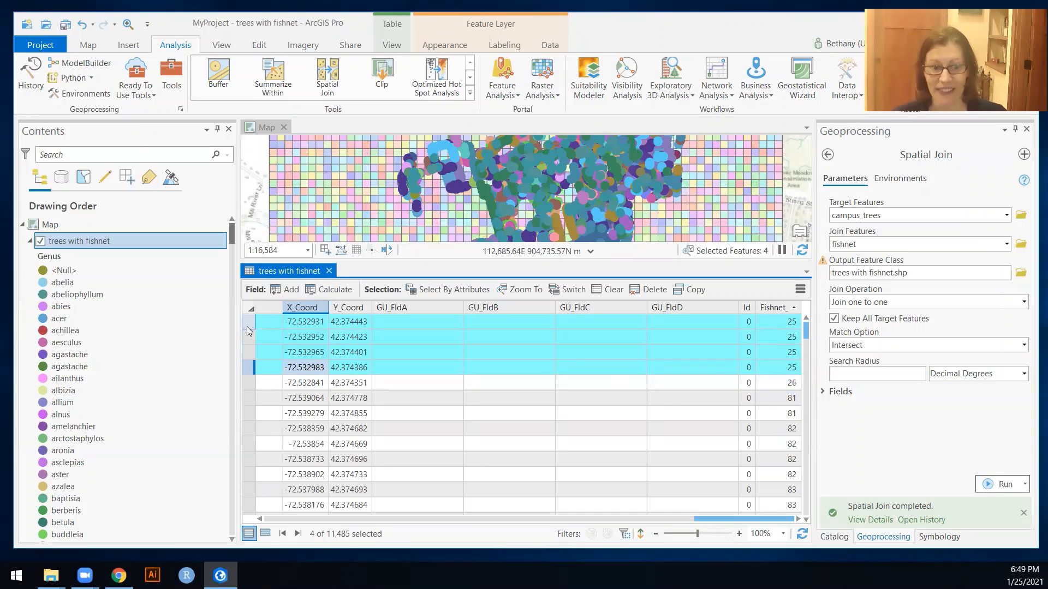
left_click(251, 385)
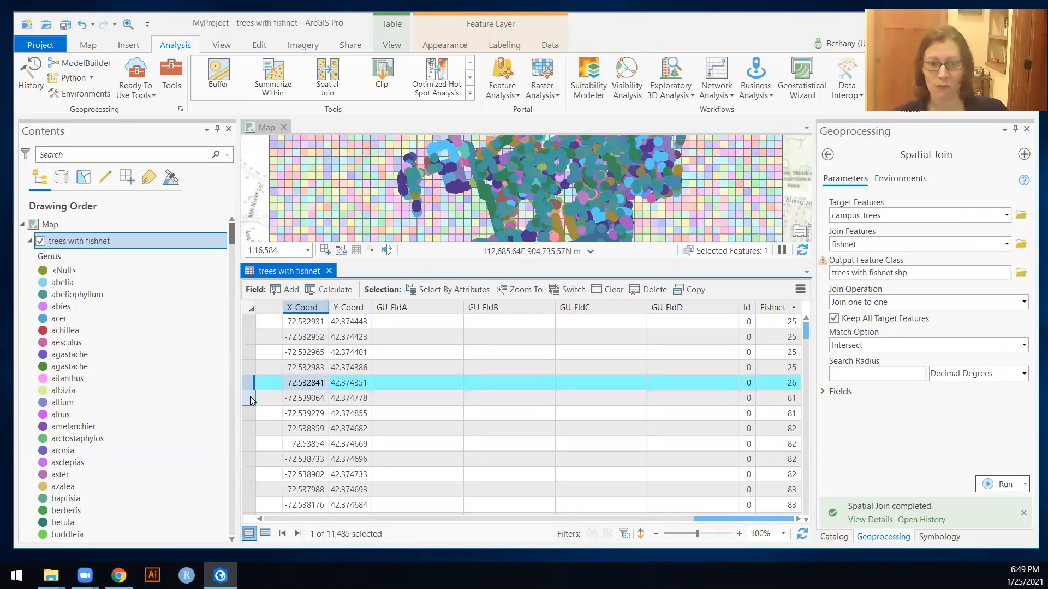
left_click_drag(250, 398, 240, 475)
left_click_drag(248, 428, 251, 435)
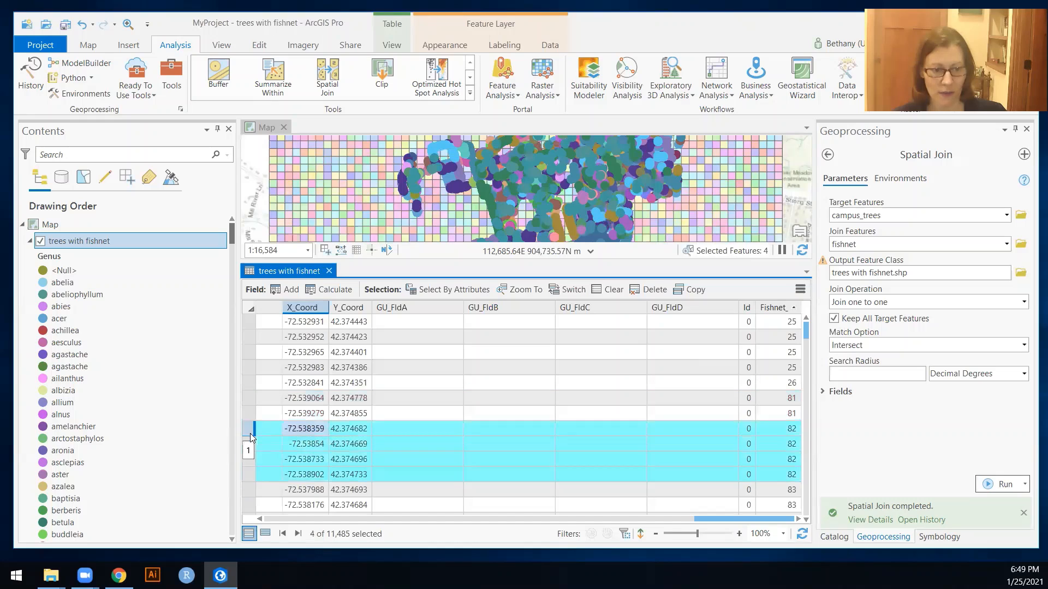
- Clear the selected tree records and start summarizing the trees with fishnet table by its Fishnet_ID field
left_click(250, 434)
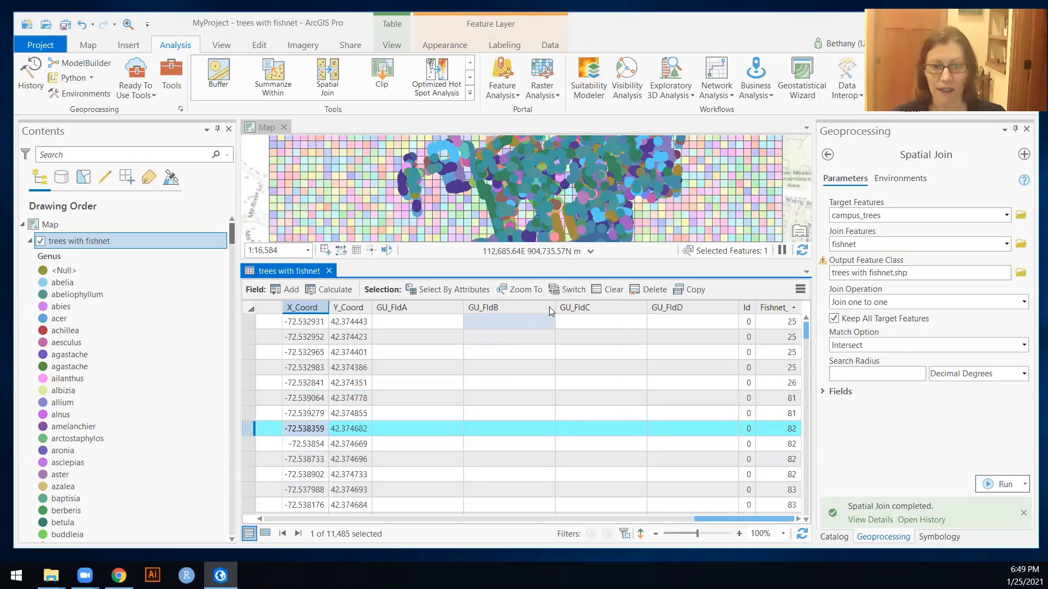
left_click(608, 291)
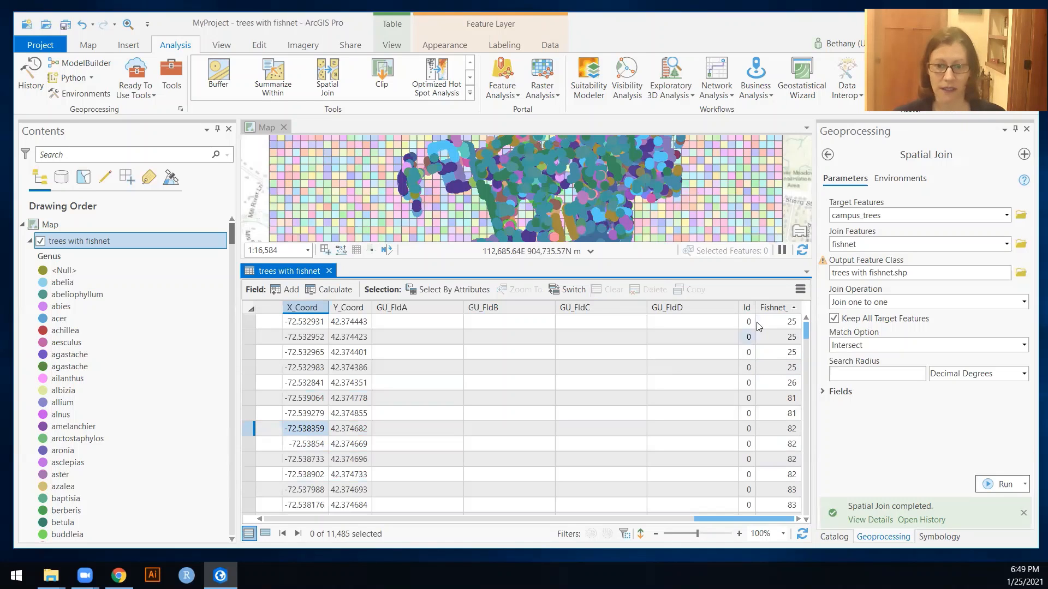
left_click(773, 309)
right_click(772, 310)
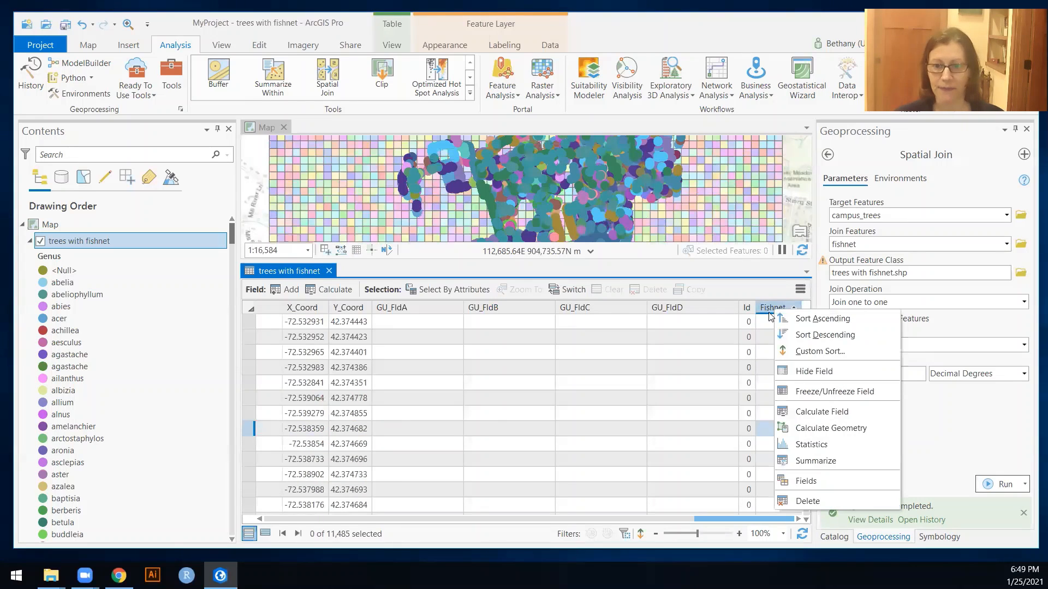
left_click(807, 460)
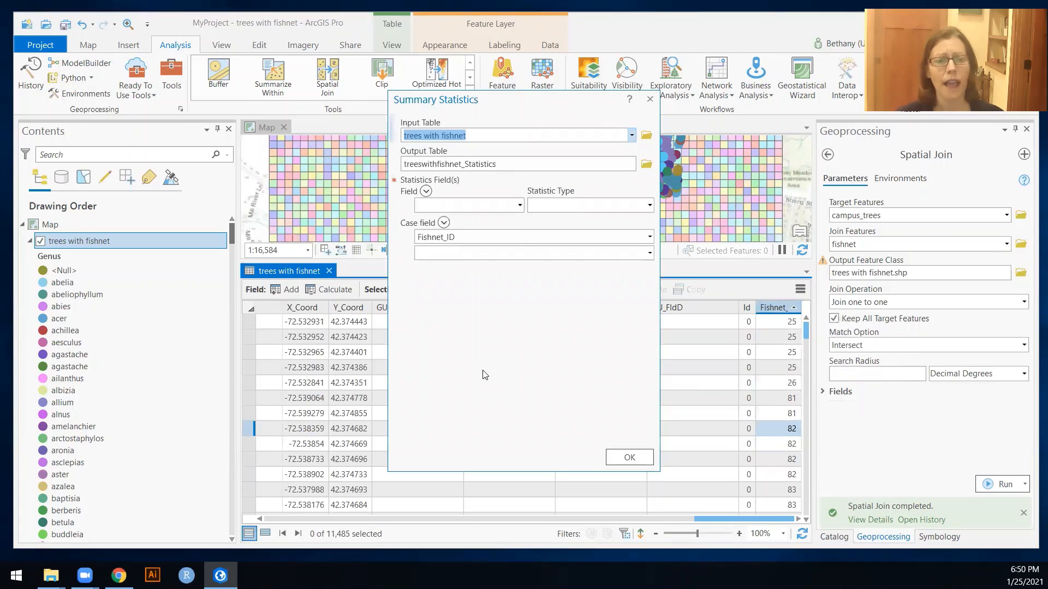
- Set the summary statistic to a Count of the Fishnet_ID field
left_click(520, 206)
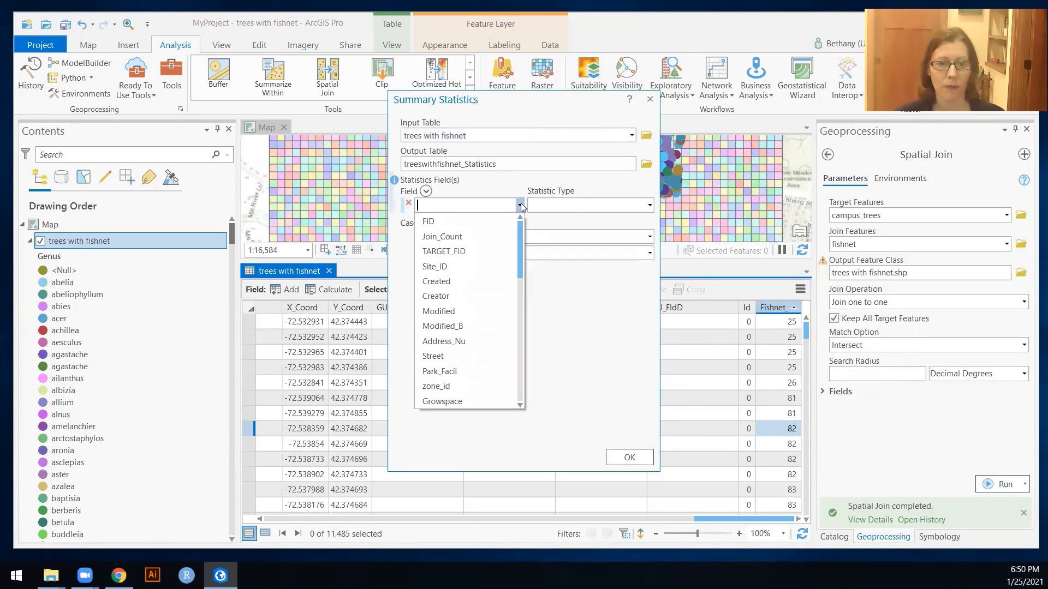
left_click_drag(520, 238, 499, 402)
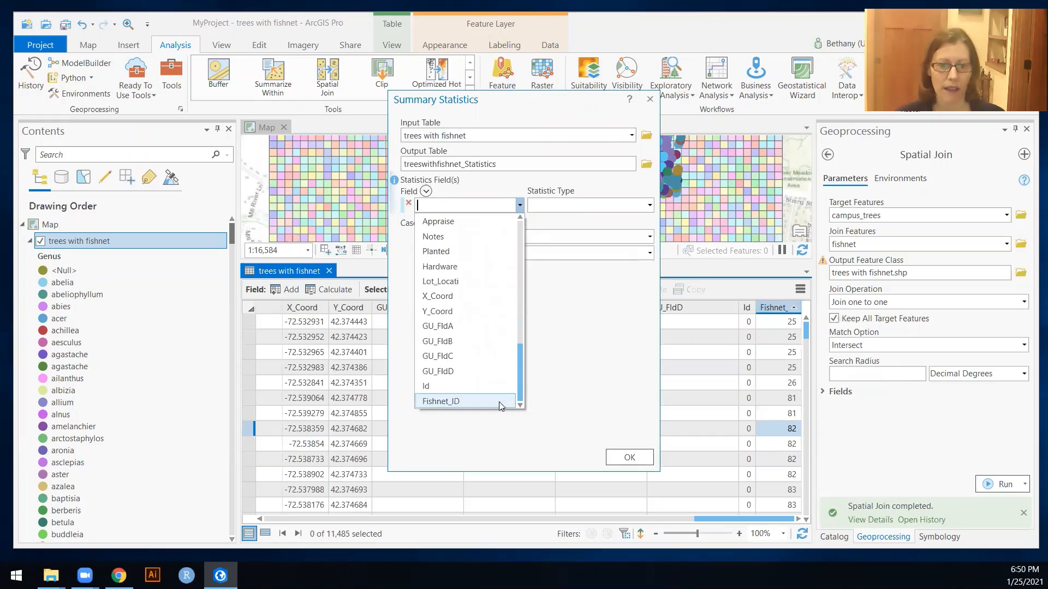
left_click(499, 402)
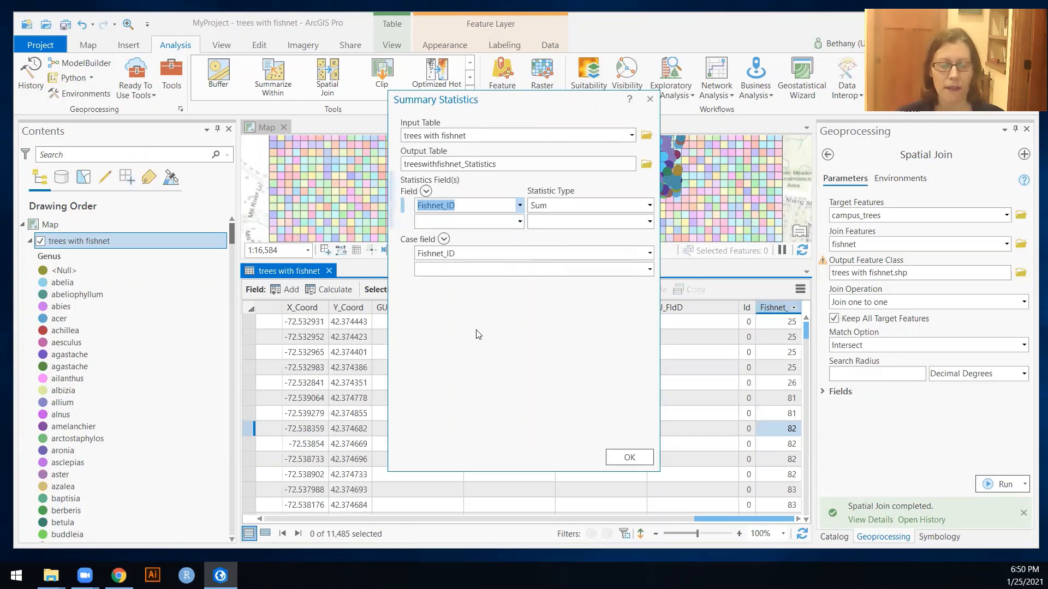
left_click(649, 206)
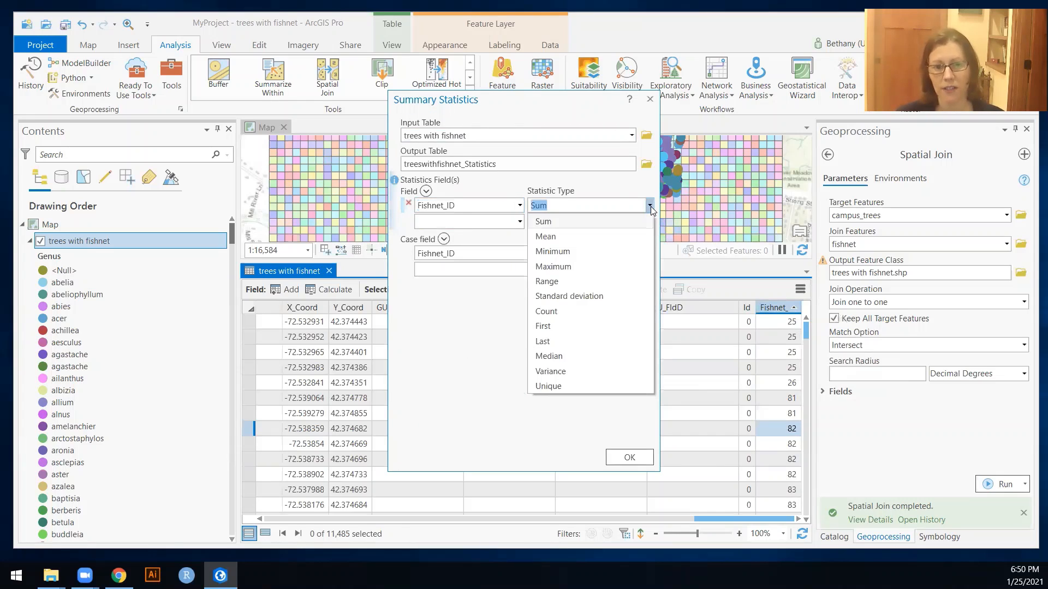
left_click(565, 315)
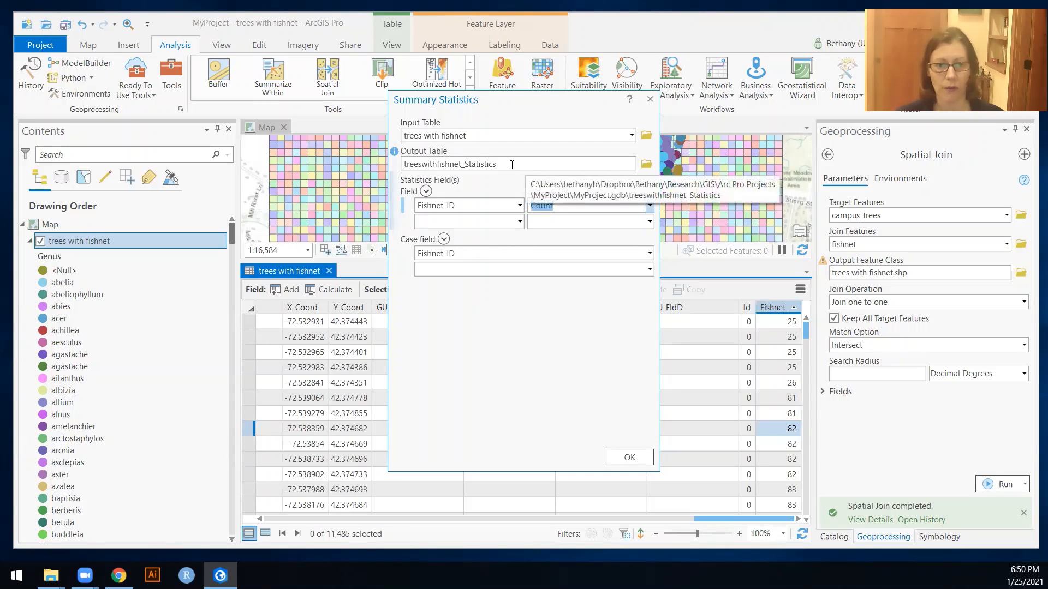
- Name the output table count_trees and run Summary Statistics
left_click_drag(511, 164, 413, 163)
left_click(645, 168)
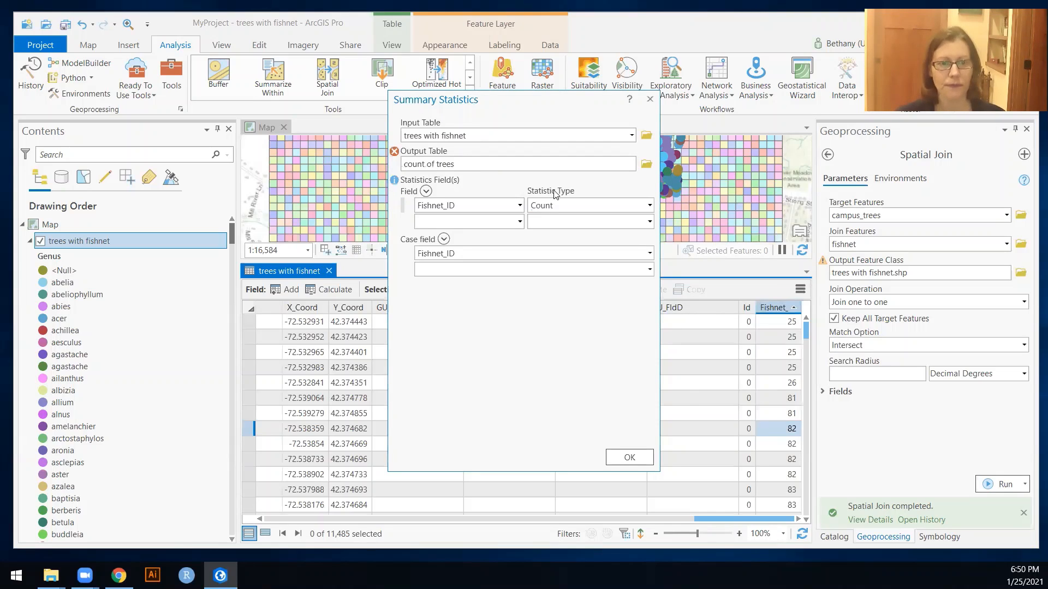
left_click(436, 164)
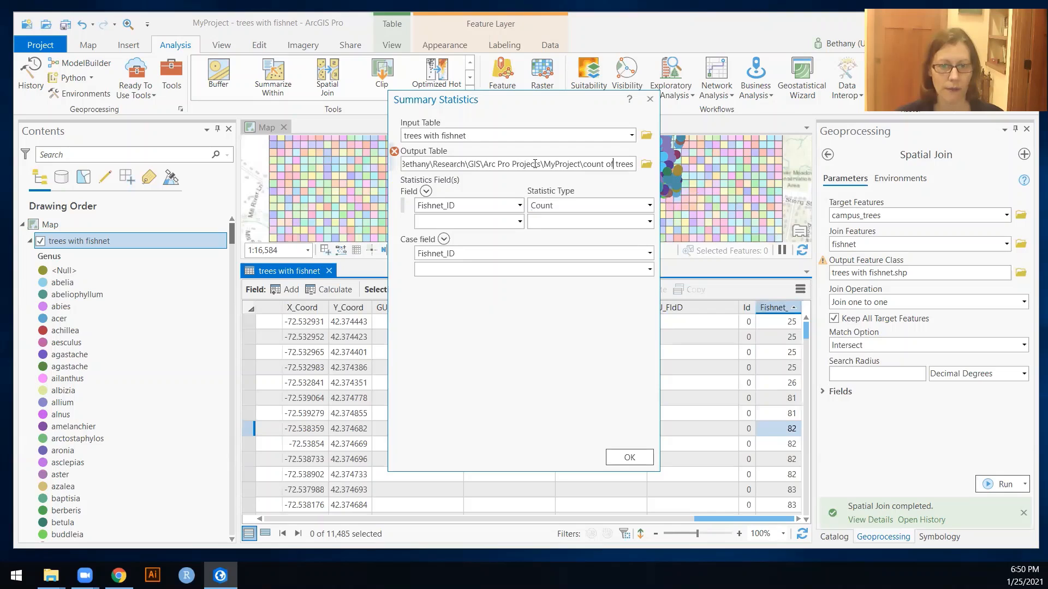
key("BackSpace")
key("BackSpace")
key("BackSpace")
key("BackSpace")
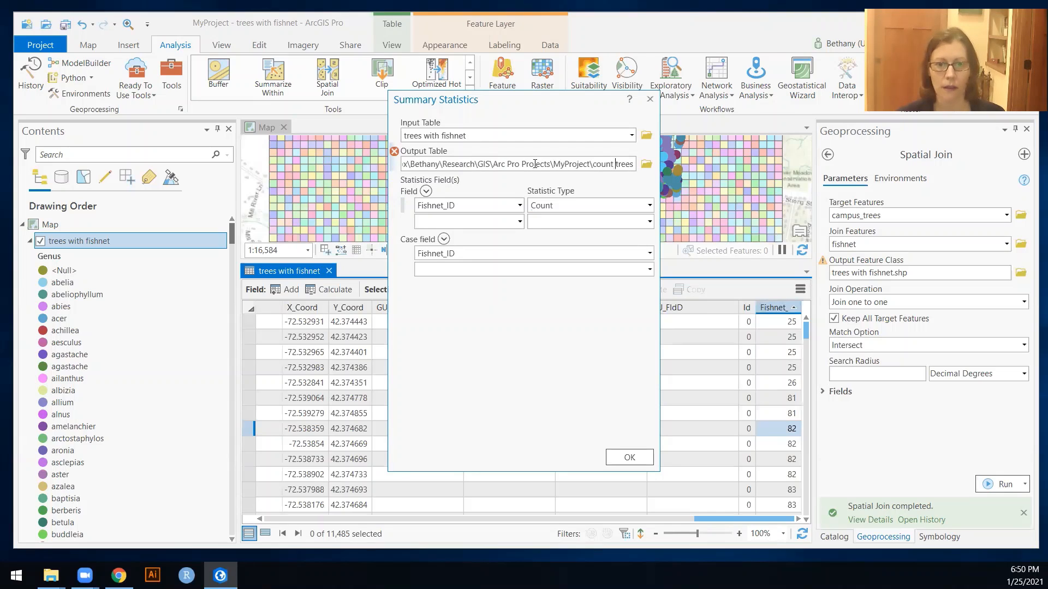
type("_")
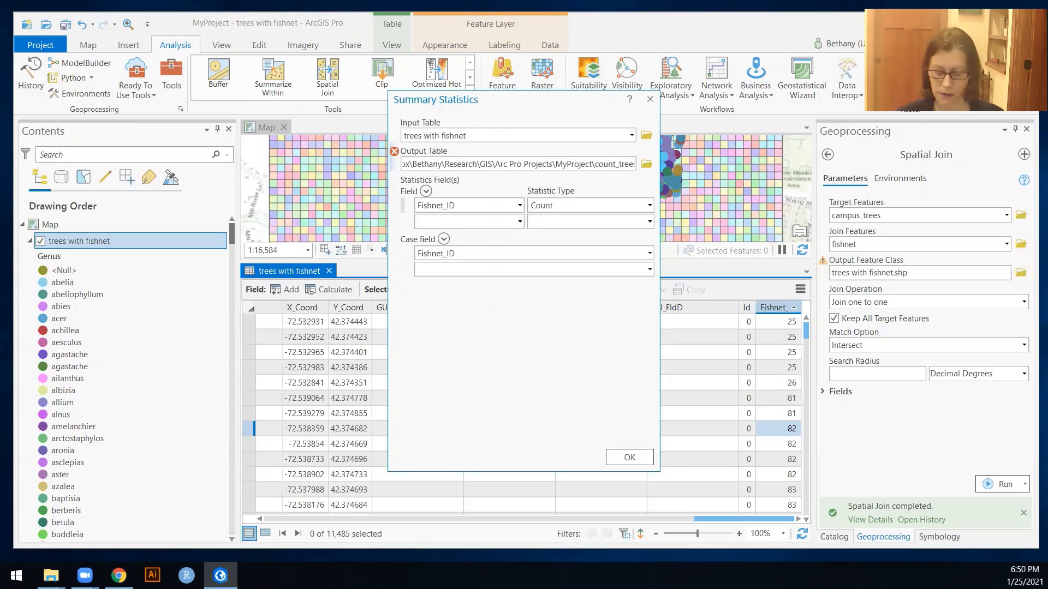
left_click(517, 350)
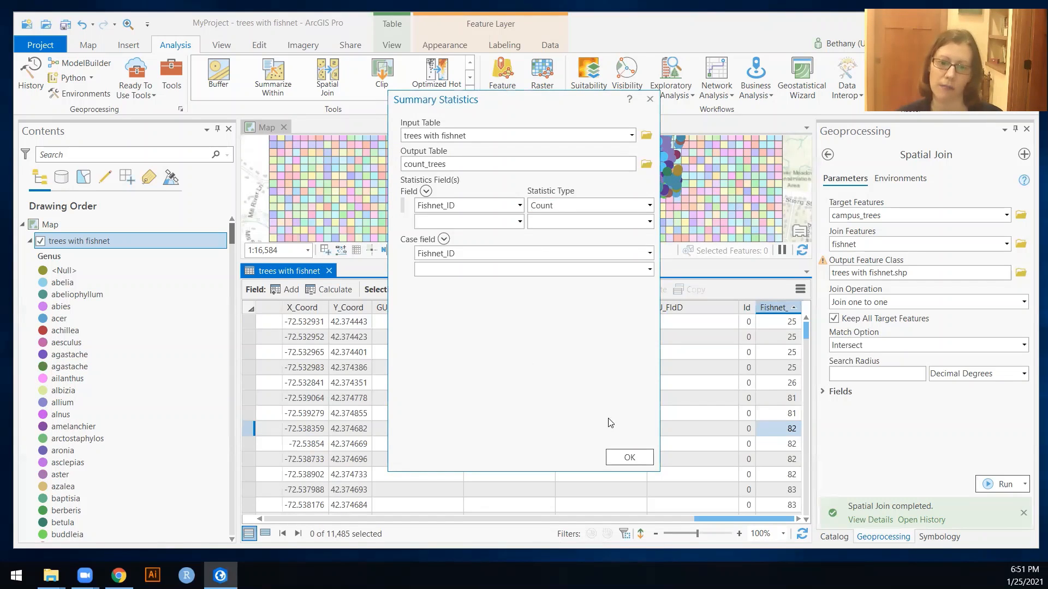
left_click(629, 458)
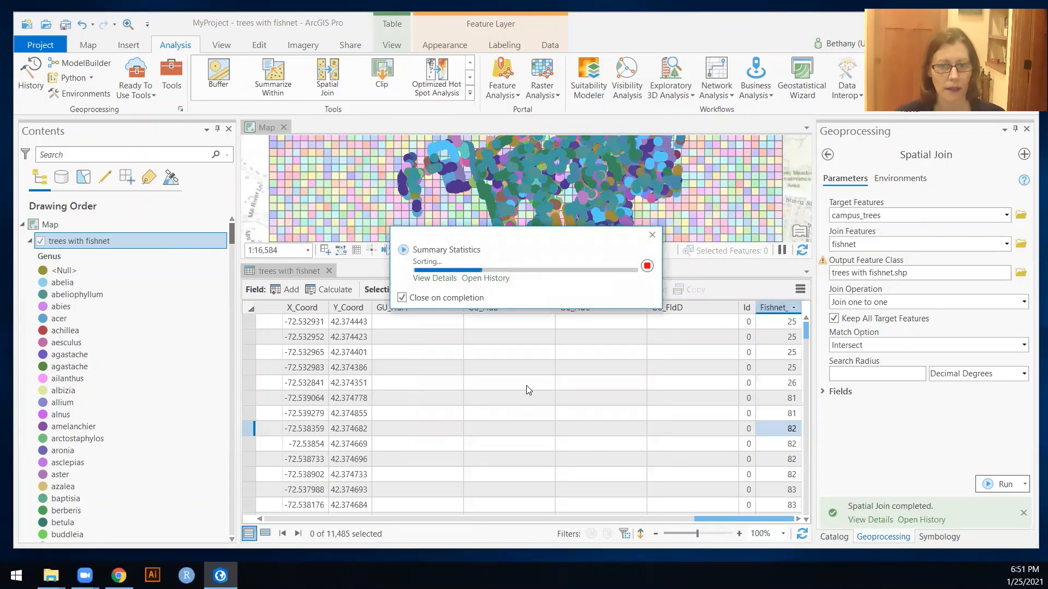
- Collapse the trees with fishnet legend, close that layer's table and open the standalone count_trees table
left_click(31, 241)
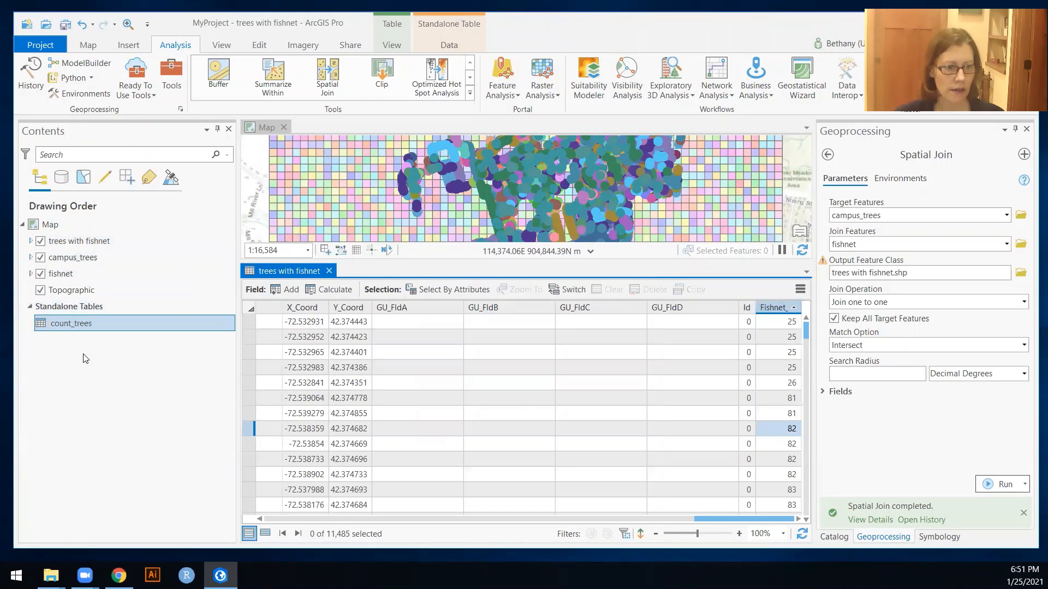
left_click(329, 271)
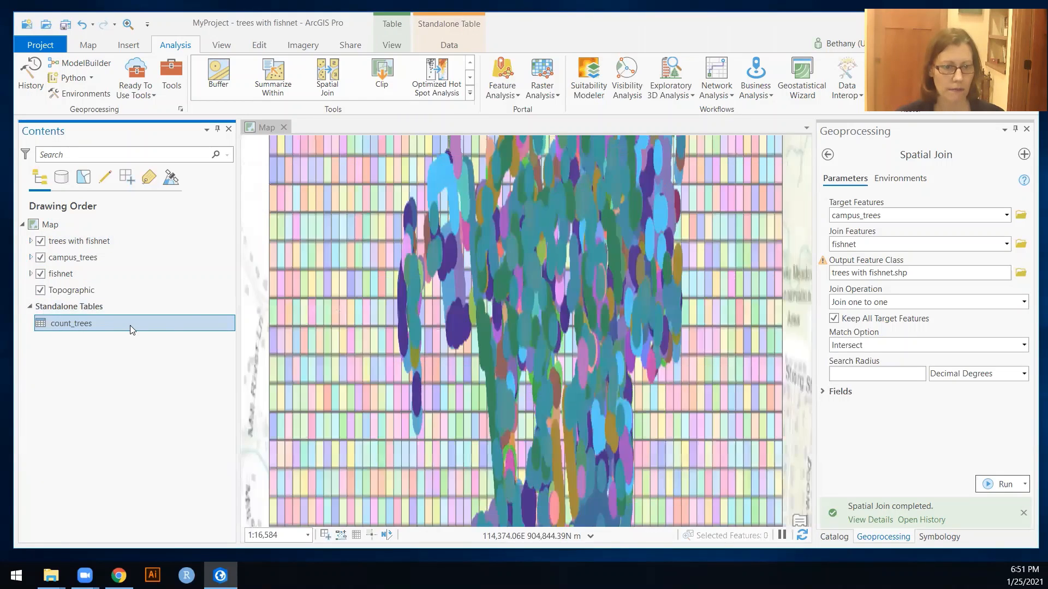
right_click(68, 326)
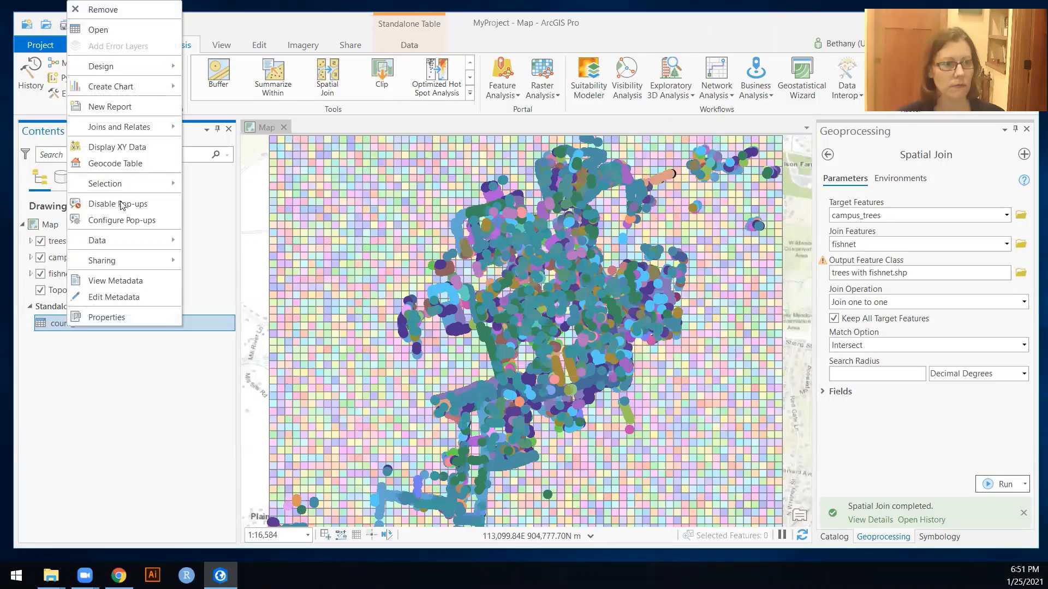
left_click(121, 35)
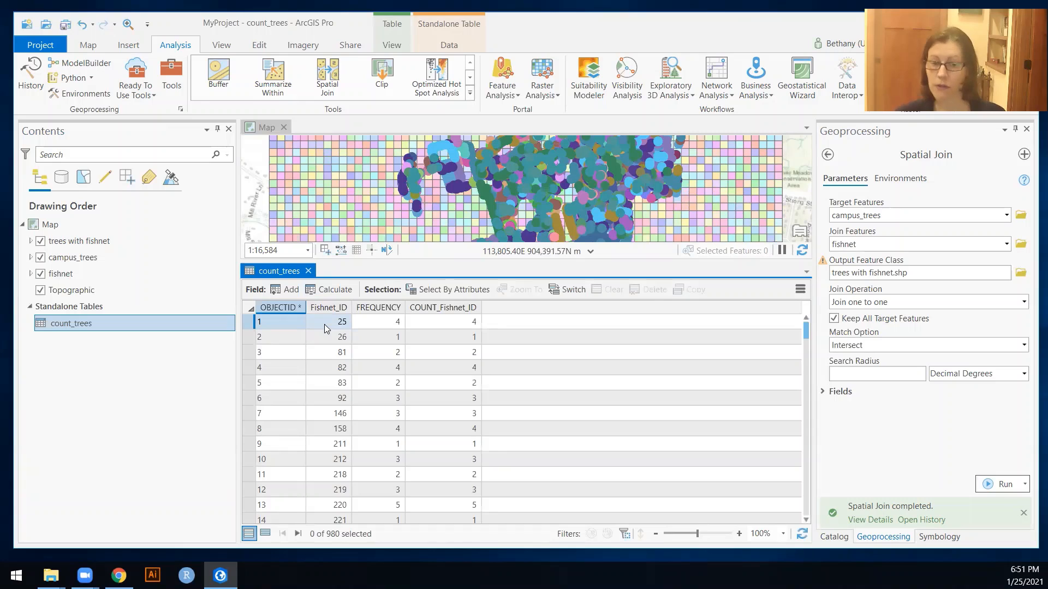
- Select the first four count_trees records in turn to examine the tree count per Fishnet_ID, and clear the selection
left_click(249, 323)
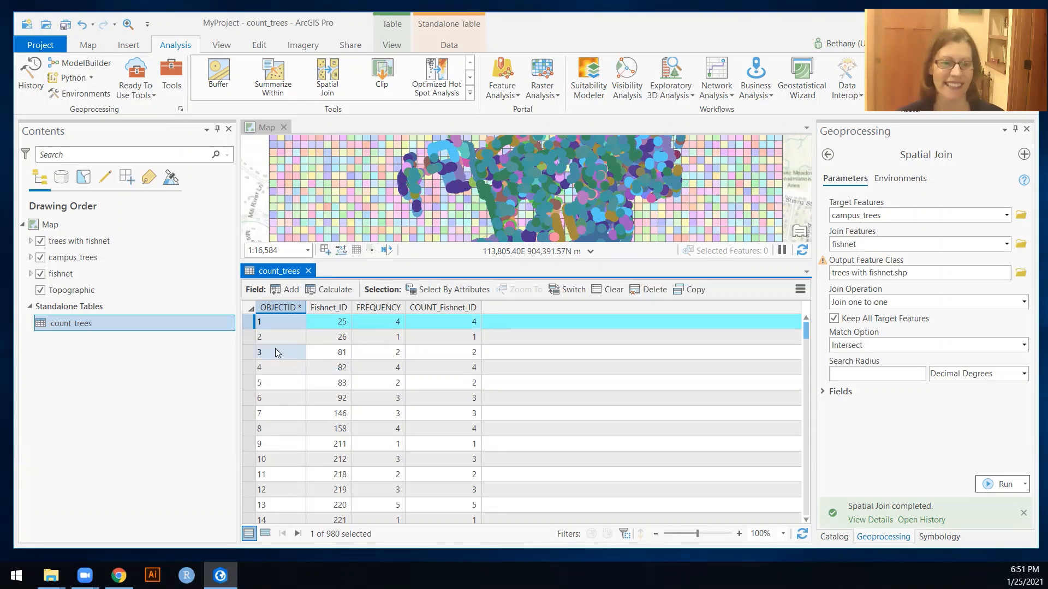
left_click(250, 339)
left_click(250, 353)
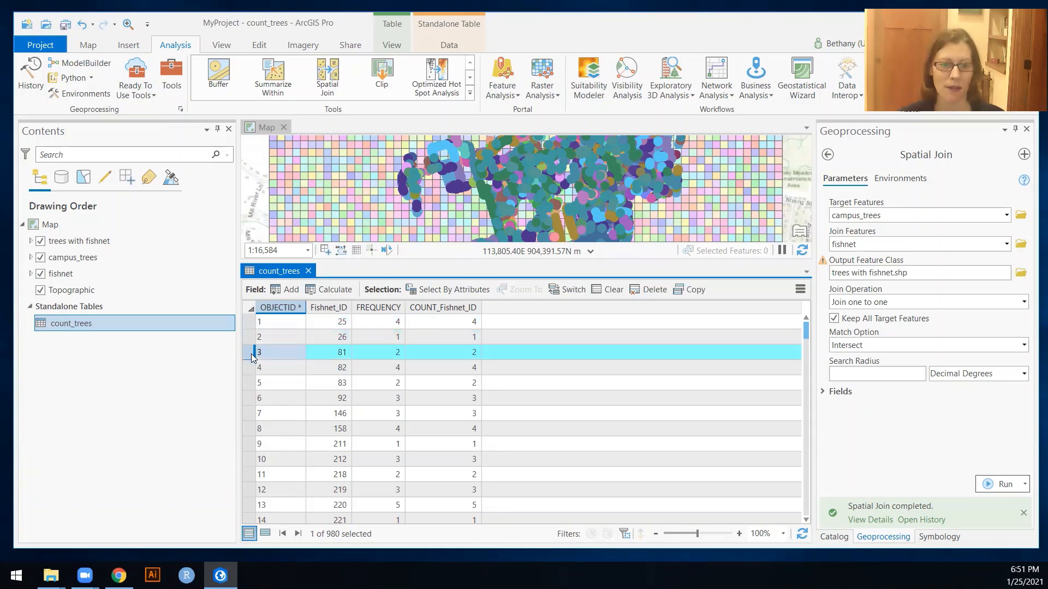
left_click(250, 369)
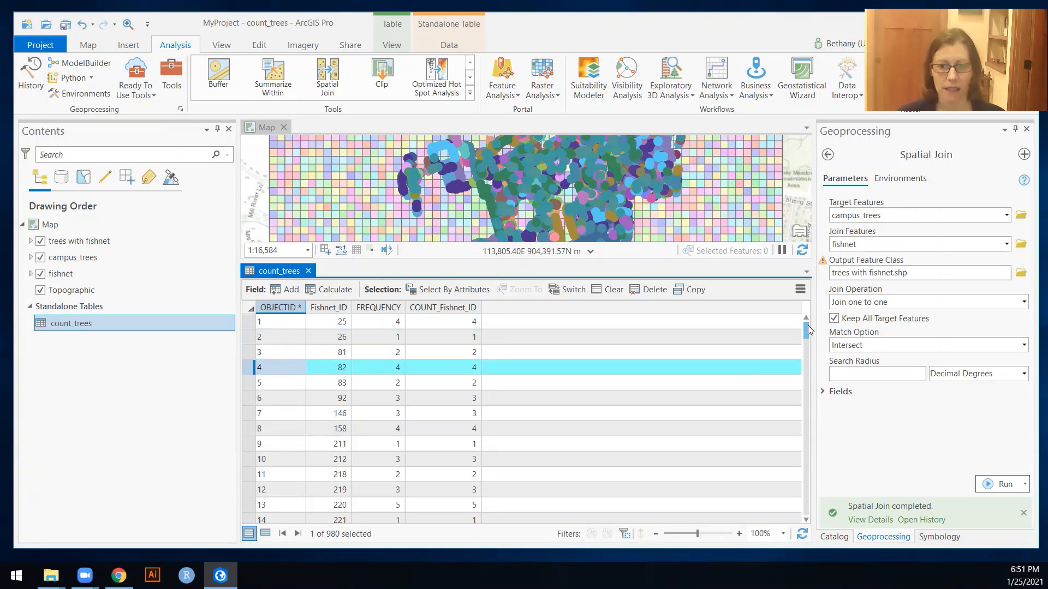
left_click_drag(807, 344, 807, 314)
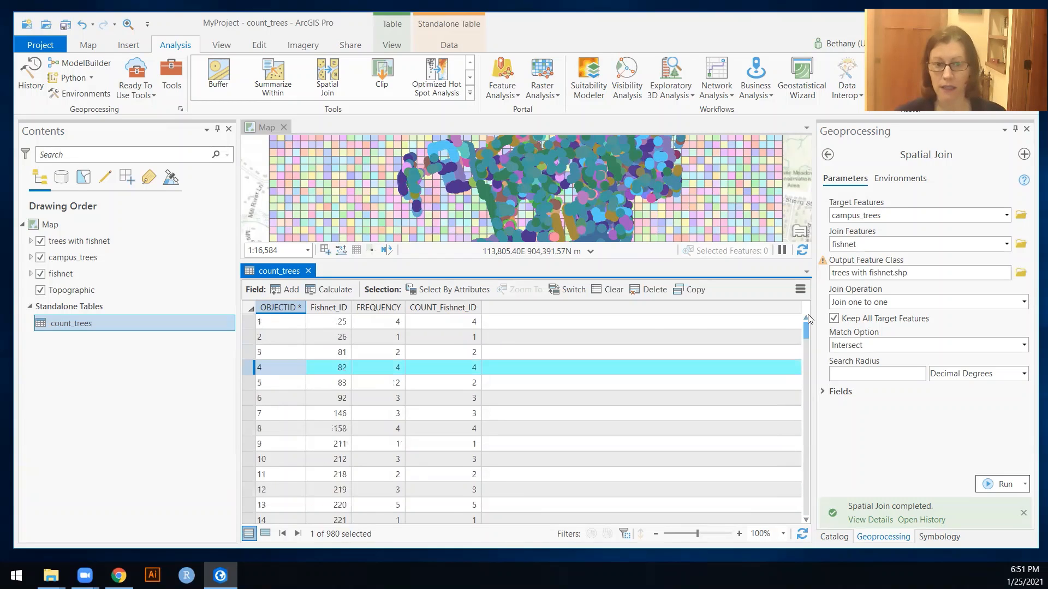
left_click(609, 289)
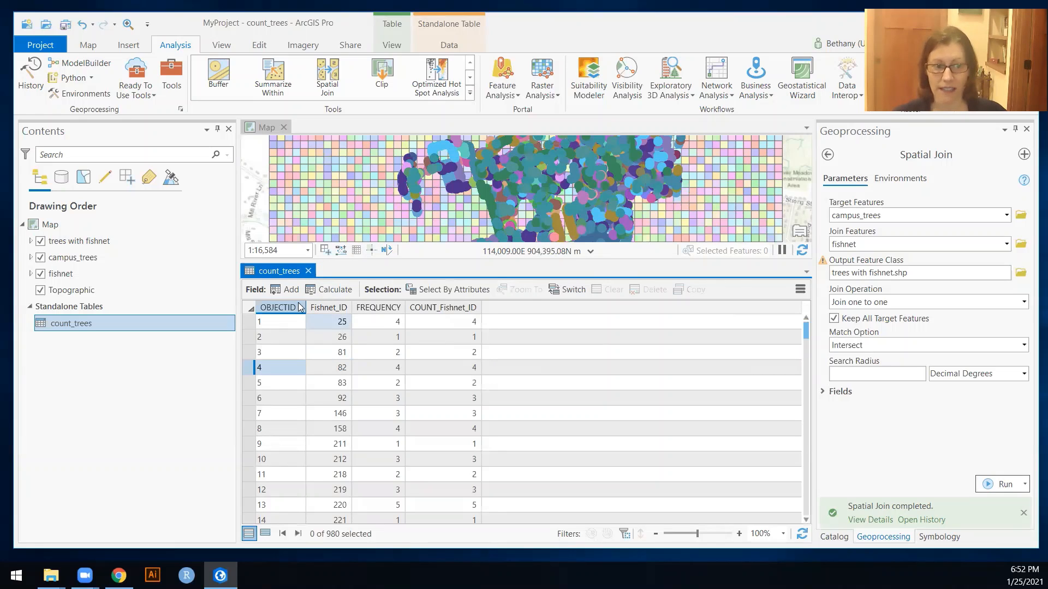
- Close the count_trees table and hide the campus_trees and trees with fishnet layers
left_click(309, 270)
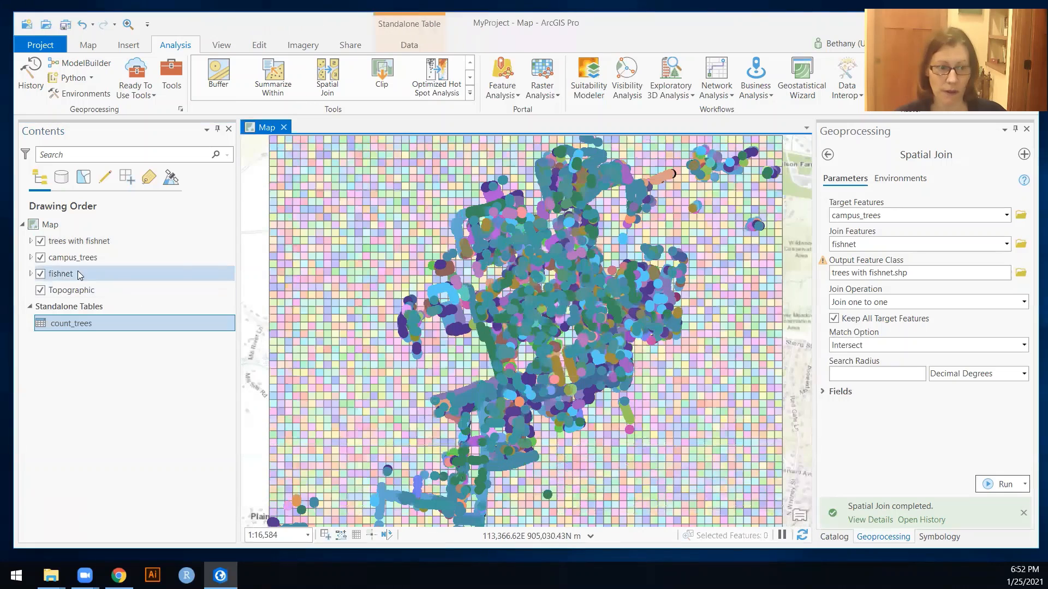
left_click(40, 256)
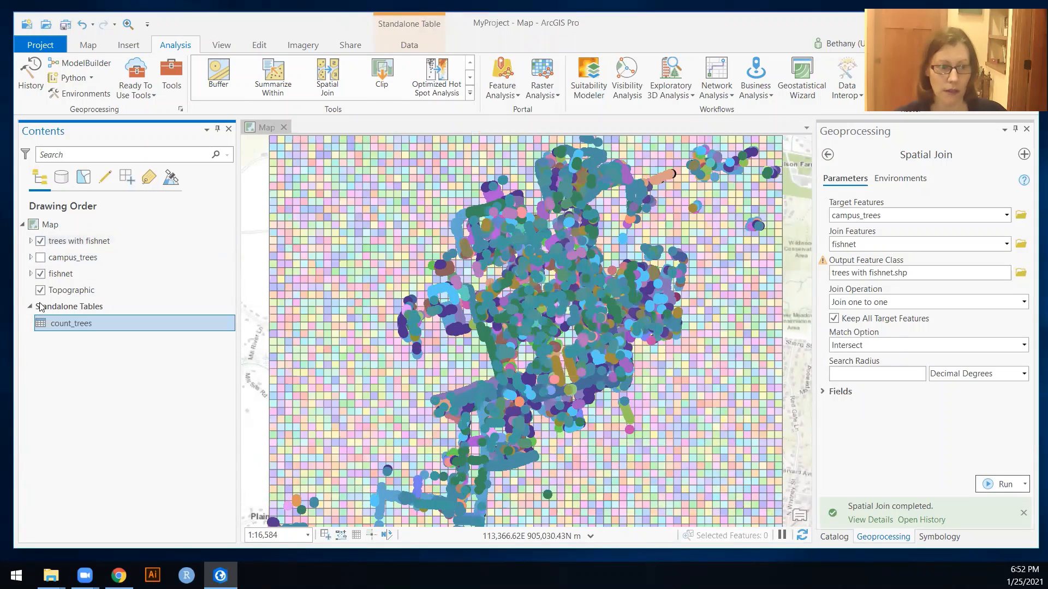
left_click(41, 241)
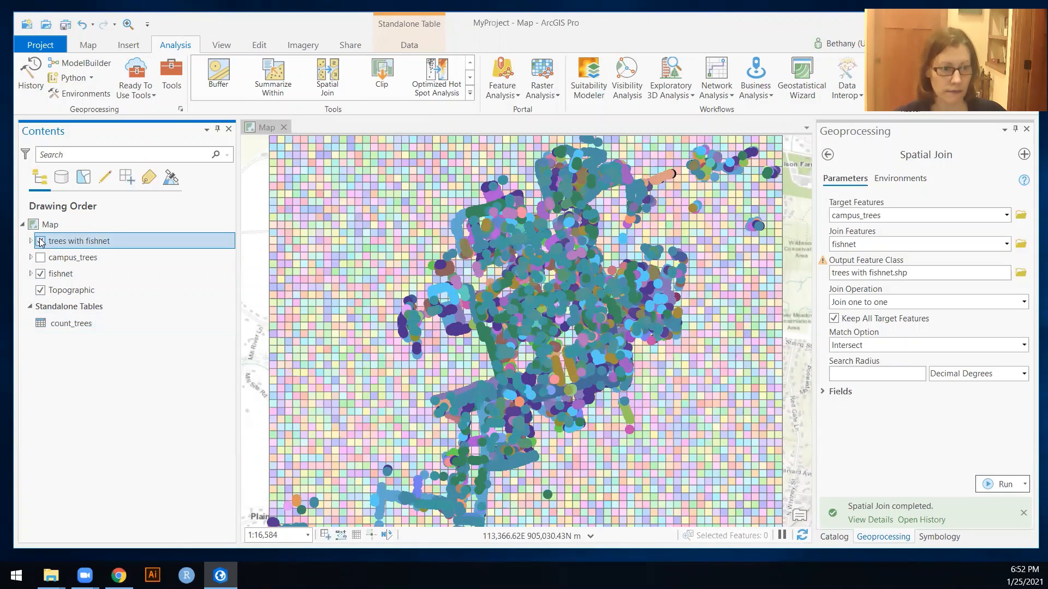
- Join the count_trees table to the fishnet layer, using Fishnet_ID as the join field in both and keeping all target features
right_click(56, 272)
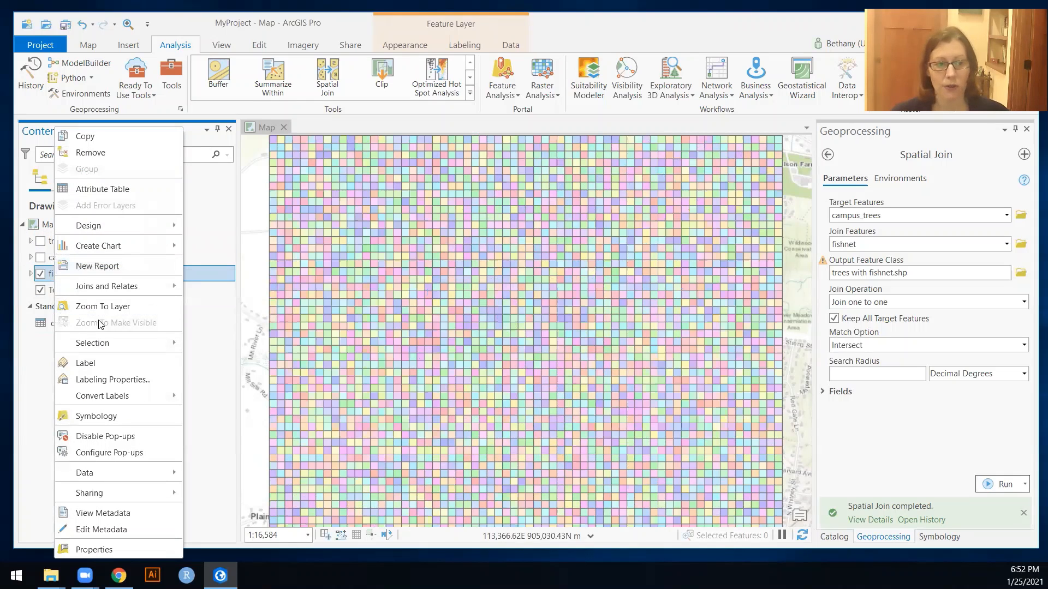
mouse_move(148, 291)
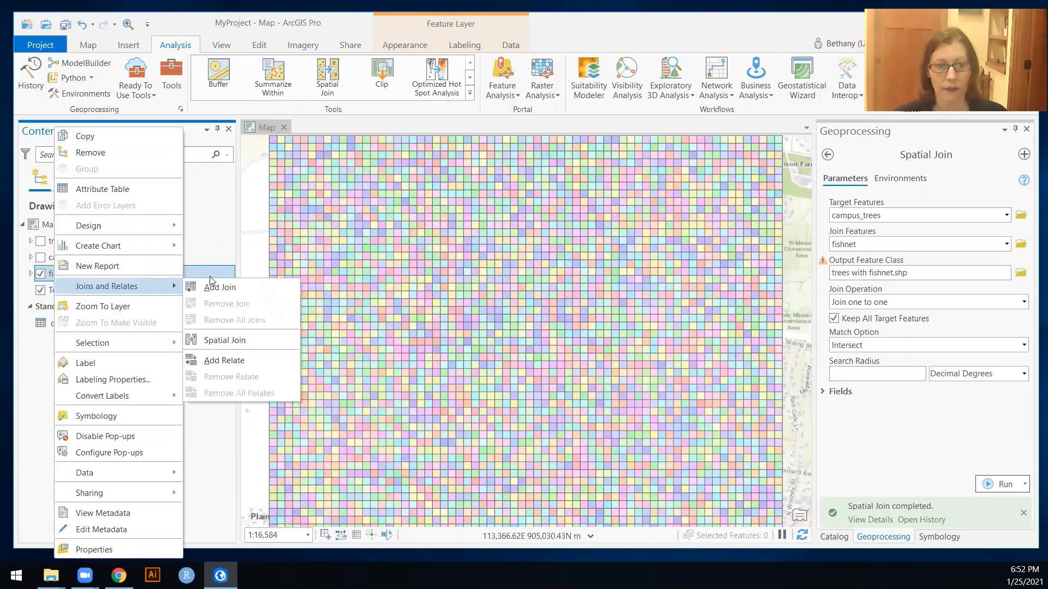
left_click(219, 284)
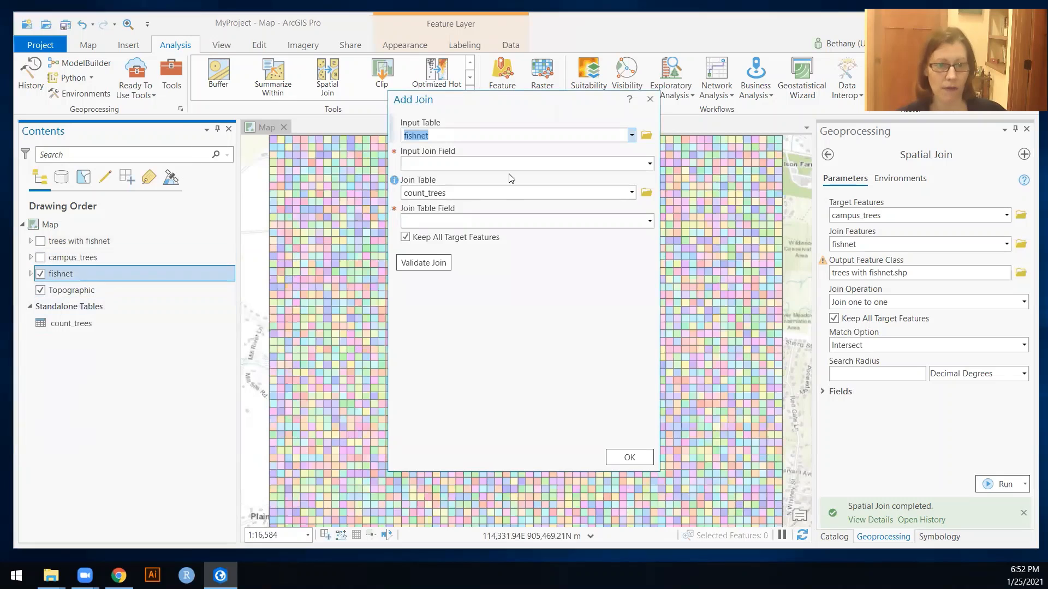
left_click(649, 163)
left_click(552, 209)
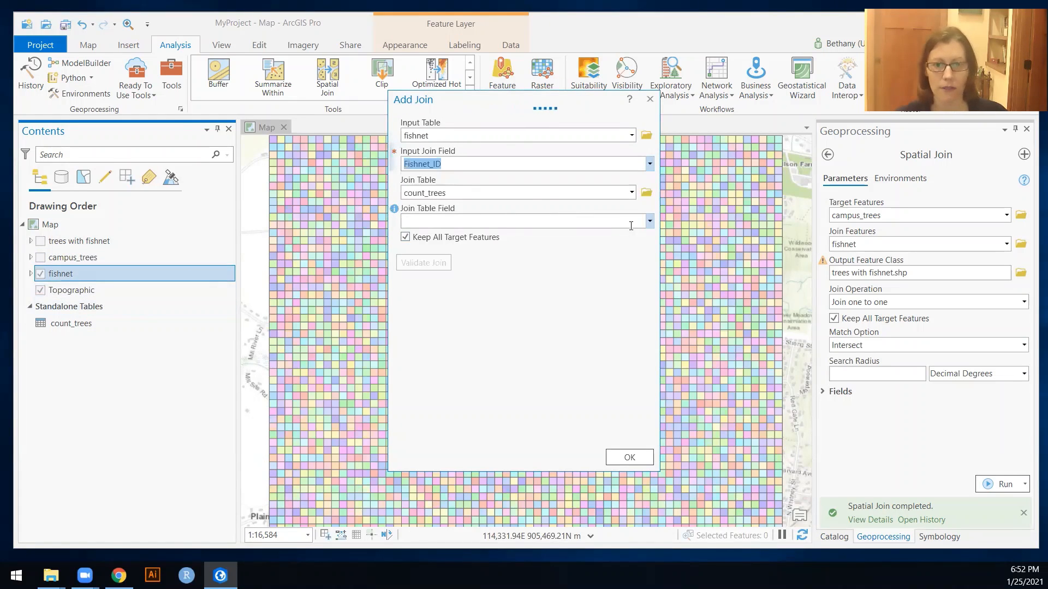
left_click(649, 221)
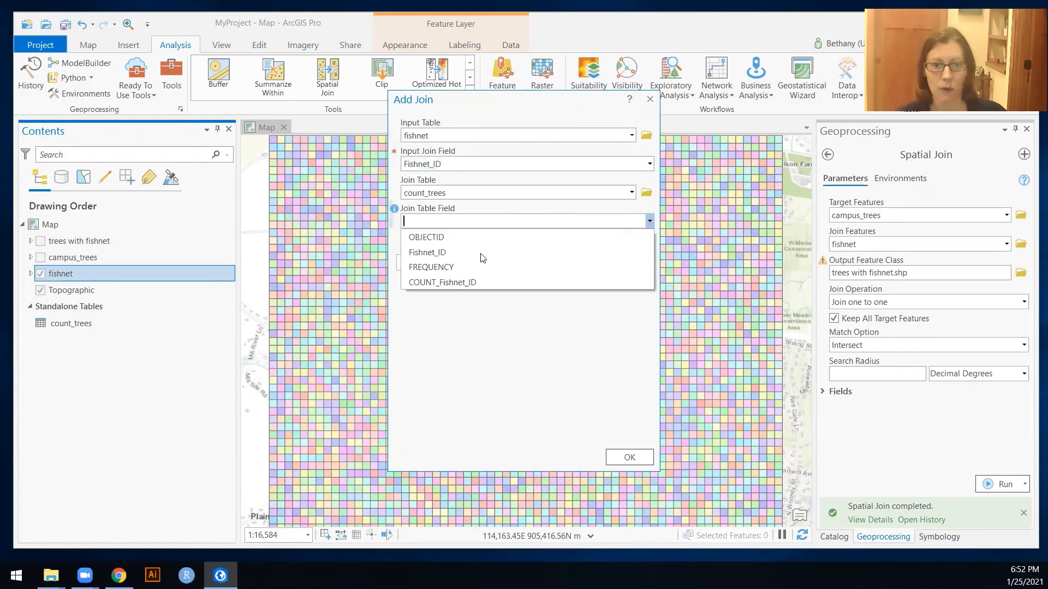
left_click(440, 252)
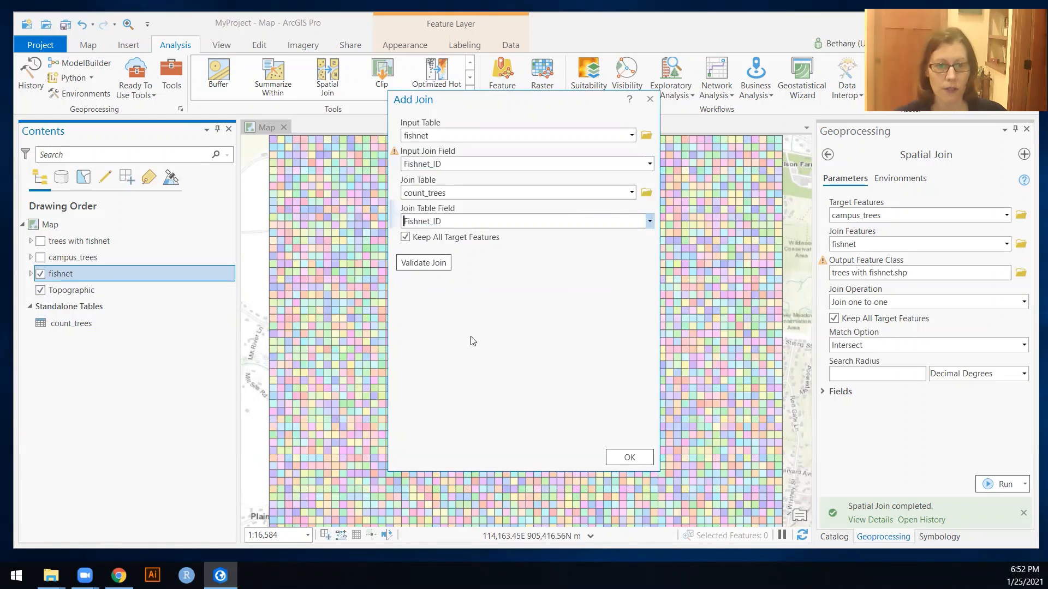
left_click(622, 454)
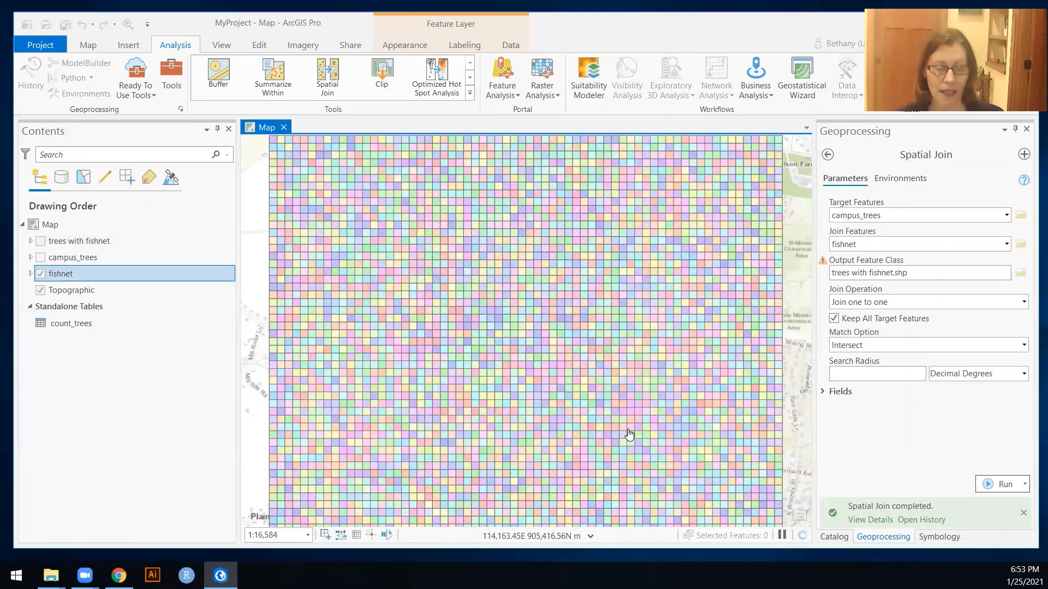
- Open the fishnet attribute table, sort it ascending by COUNT_Fishnet_ID and examine the joined counts from the lowest to the highest rows
right_click(63, 273)
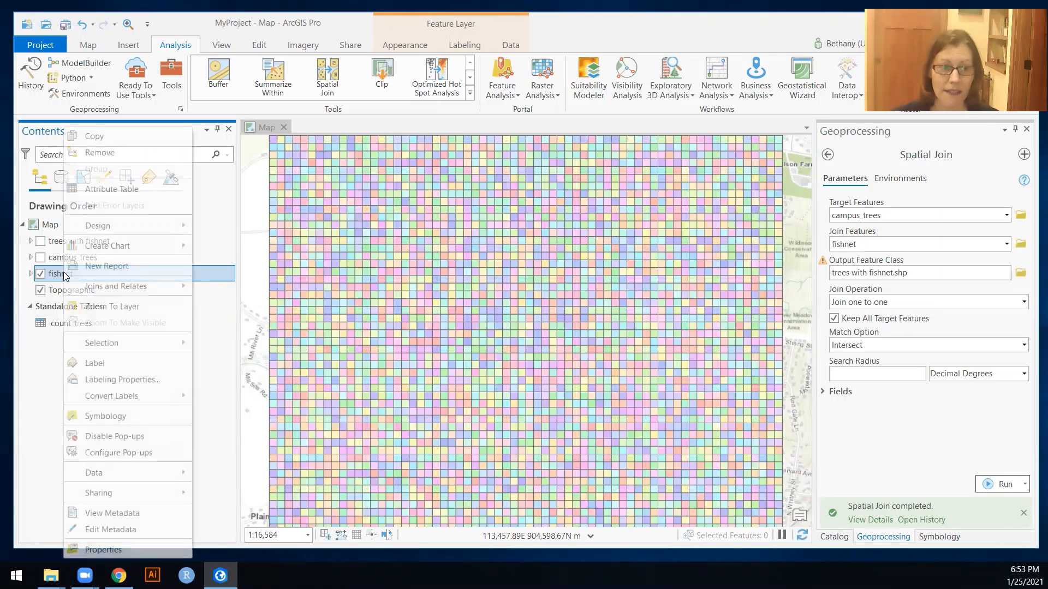
left_click(133, 191)
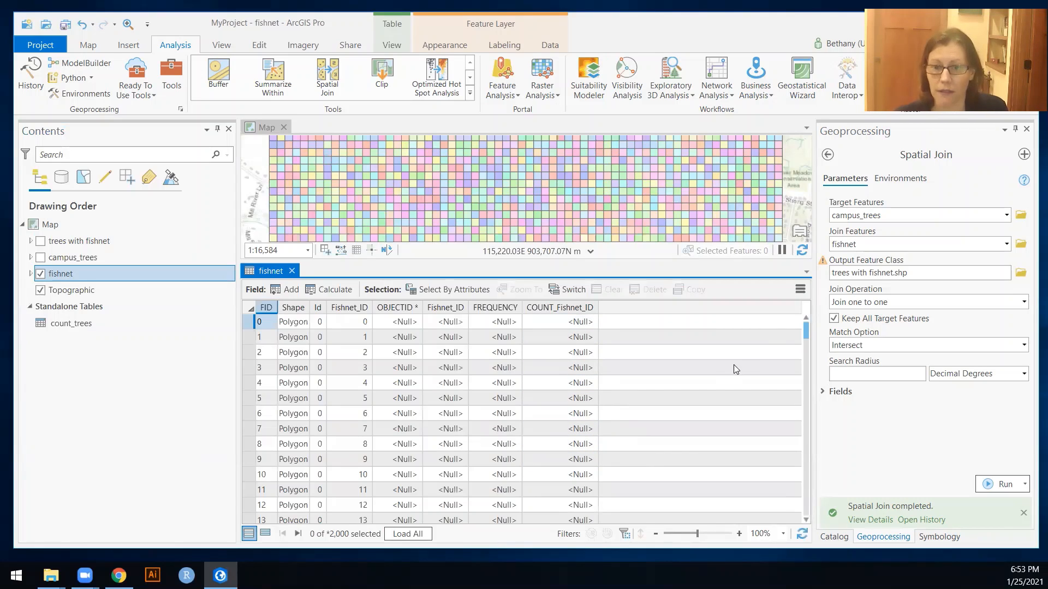
right_click(562, 308)
left_click(600, 318)
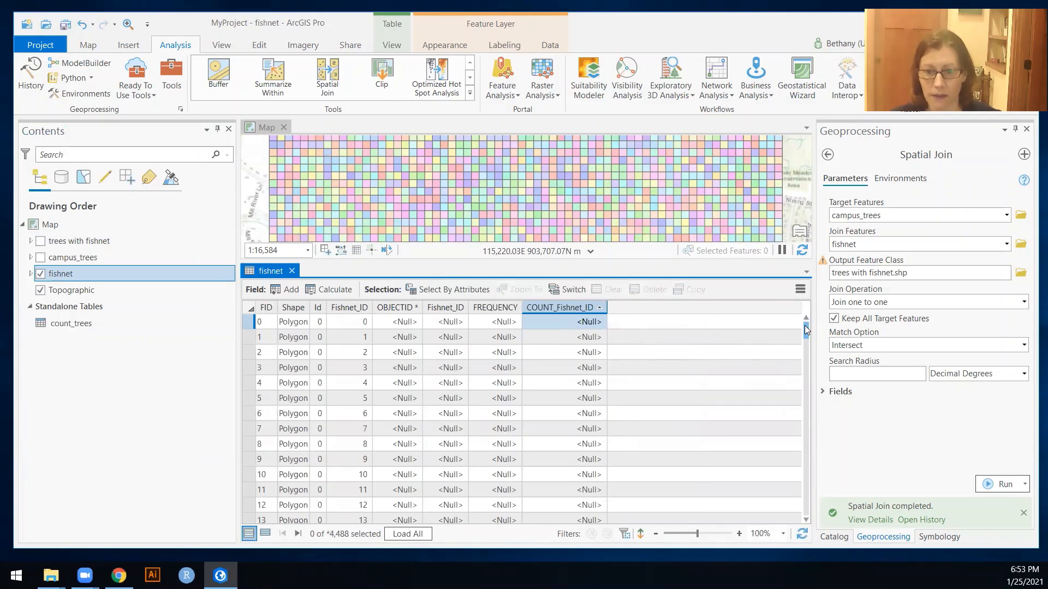
left_click_drag(807, 330, 806, 506)
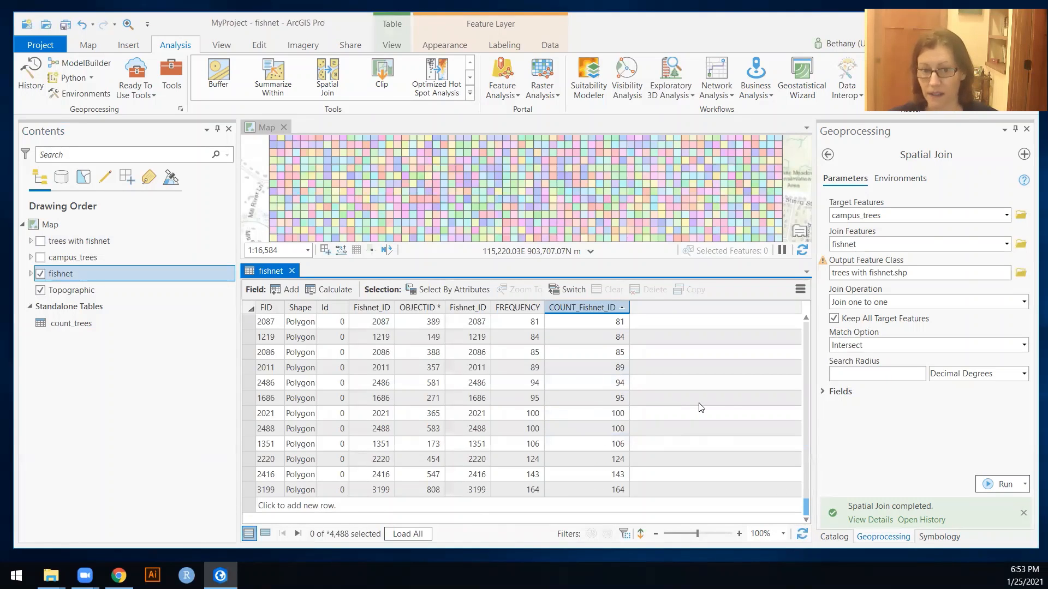
scroll(699, 403, "up", 20)
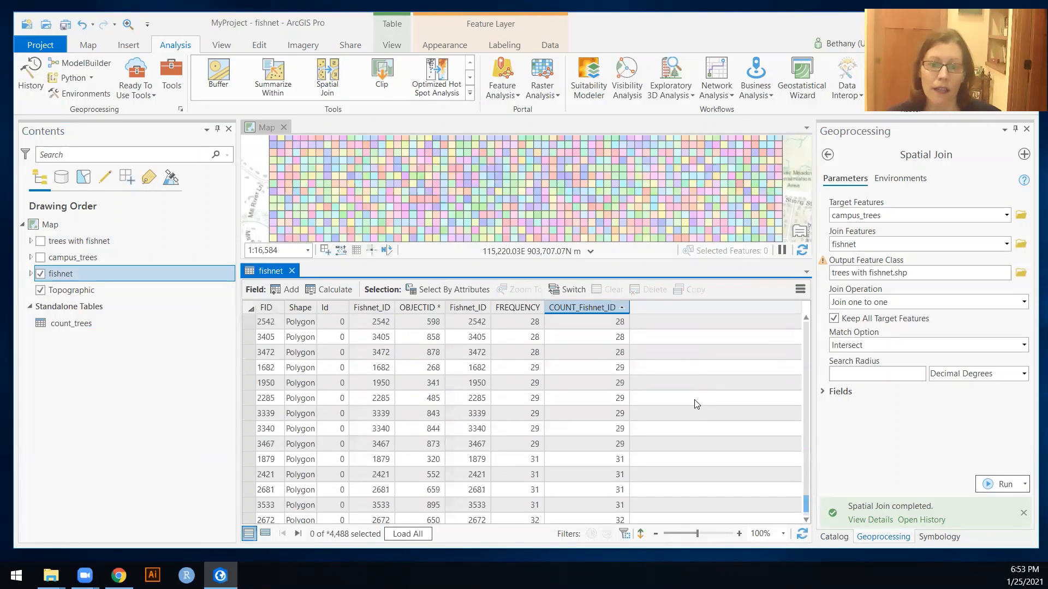
scroll(696, 403, "up", 10)
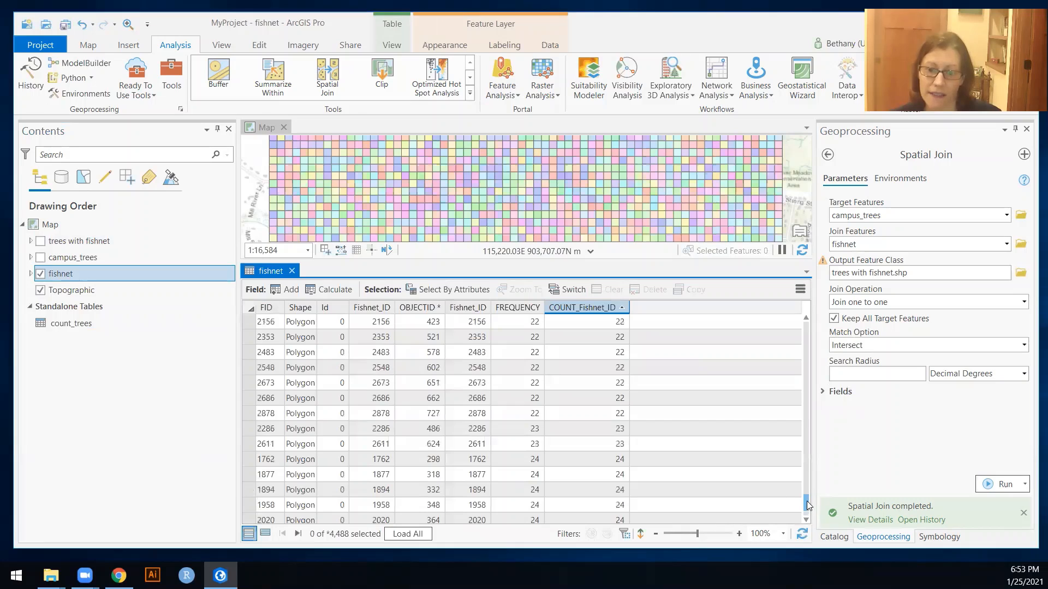
left_click_drag(807, 500, 805, 345)
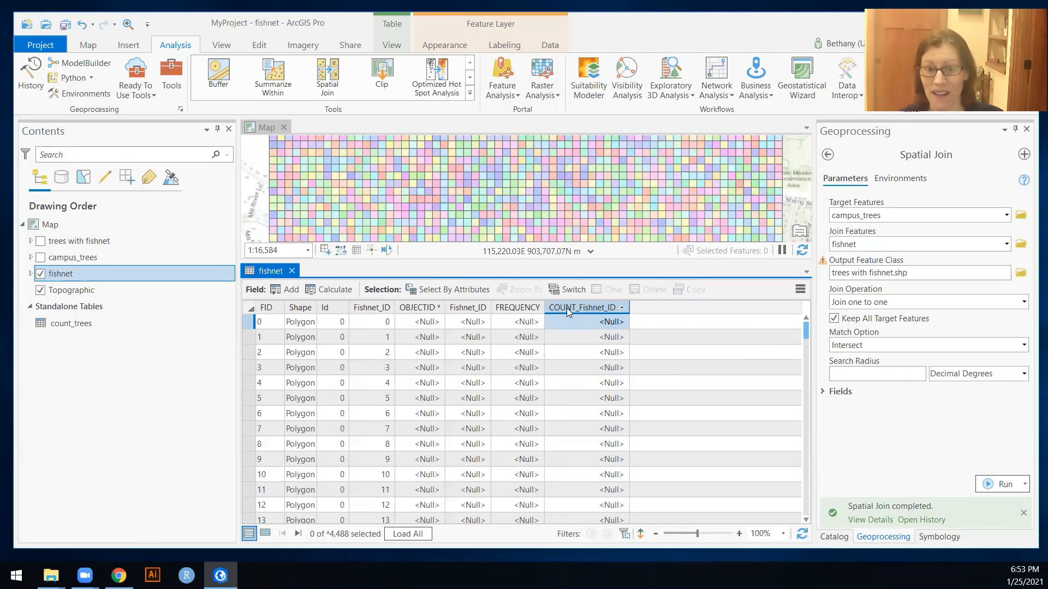
mouse_move(596, 307)
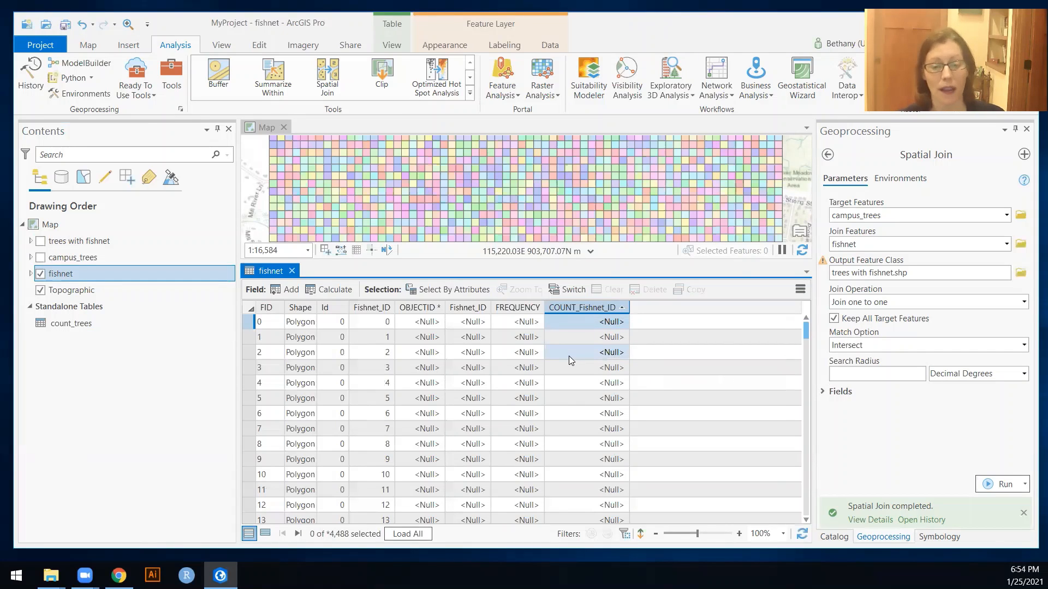
- Add a new Long field named num_trees to the fishnet layer
left_click(288, 290)
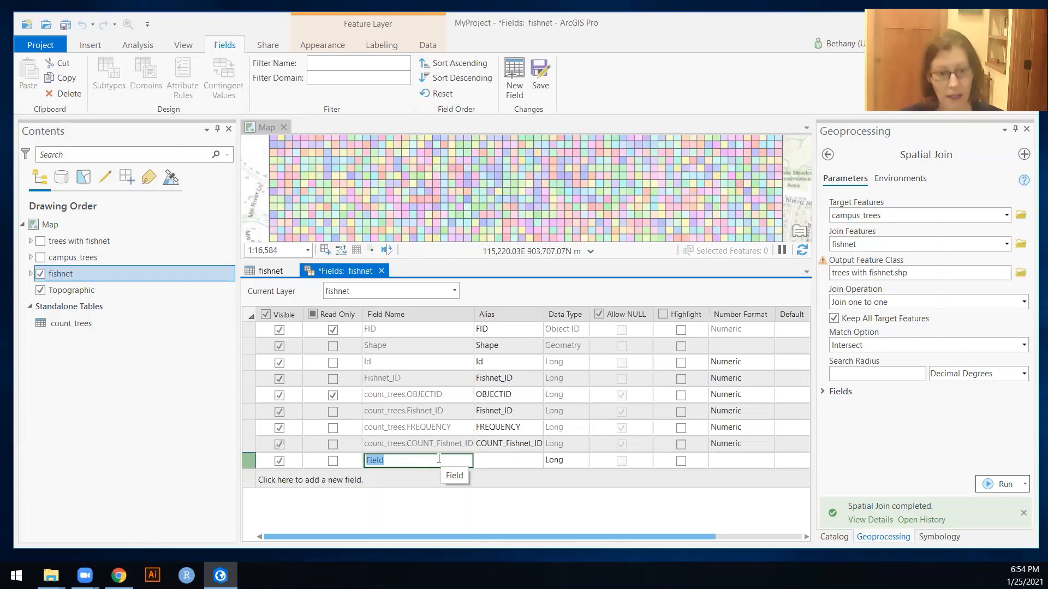
type("num")
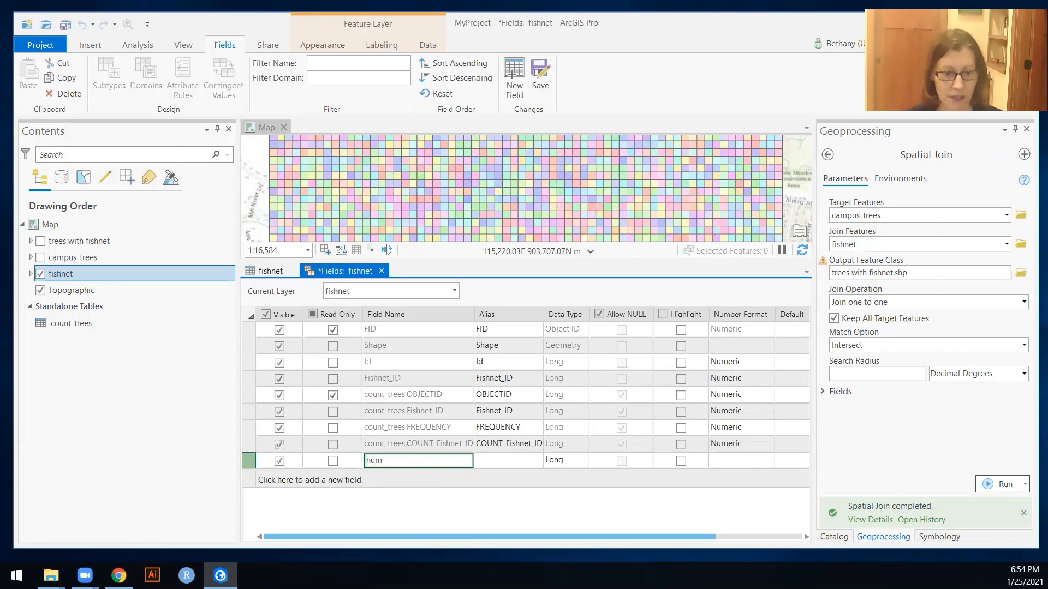
type("ber_trees")
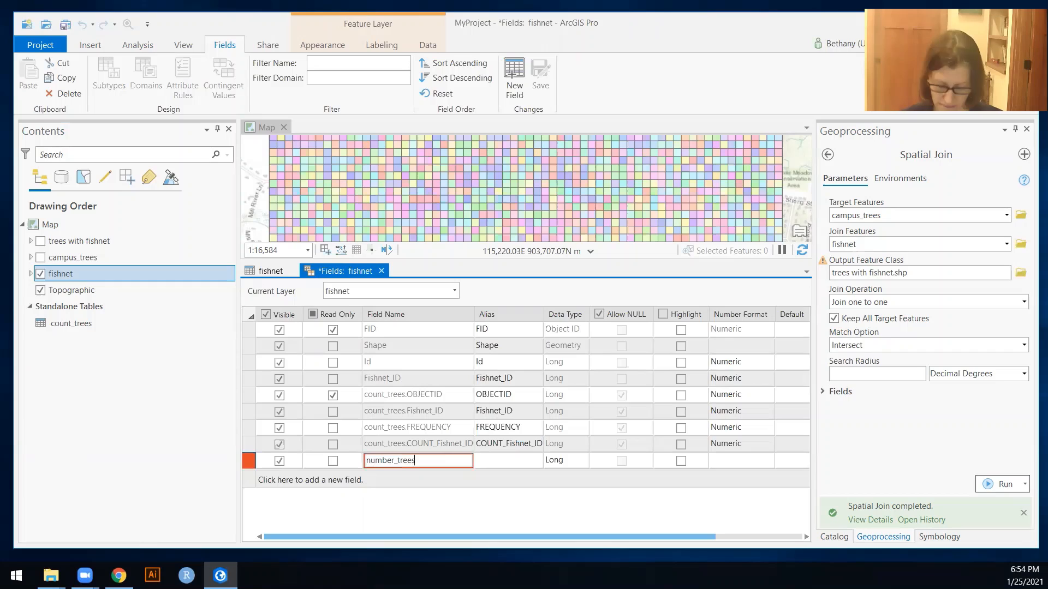
key("BackSpace")
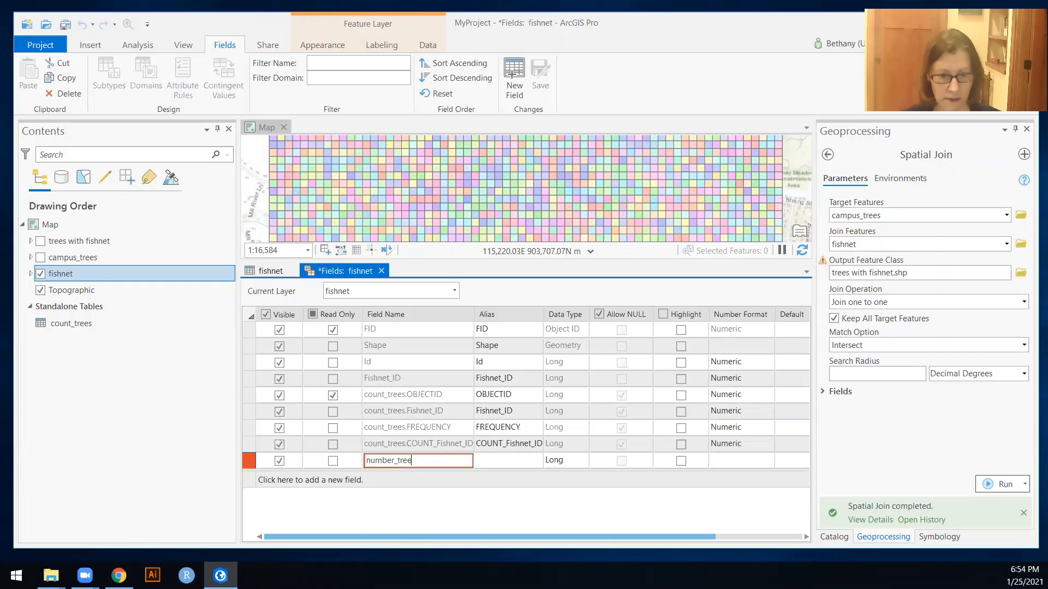
key("BackSpace")
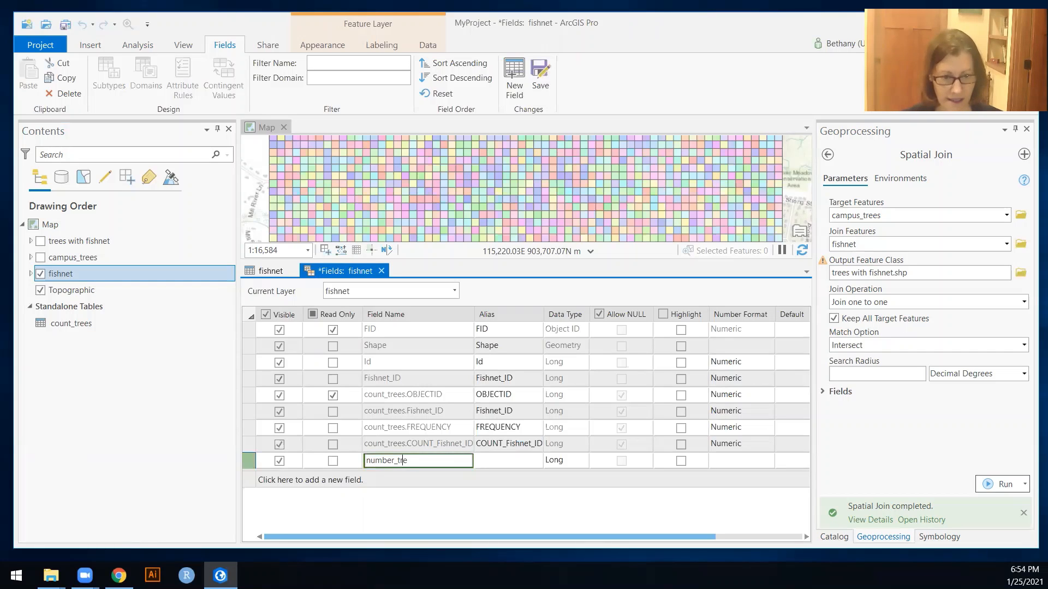
key("Left")
key("Left")
key("Left")
key("BackSpace")
key("BackSpace")
key("BackSpace")
key("End")
type("es")
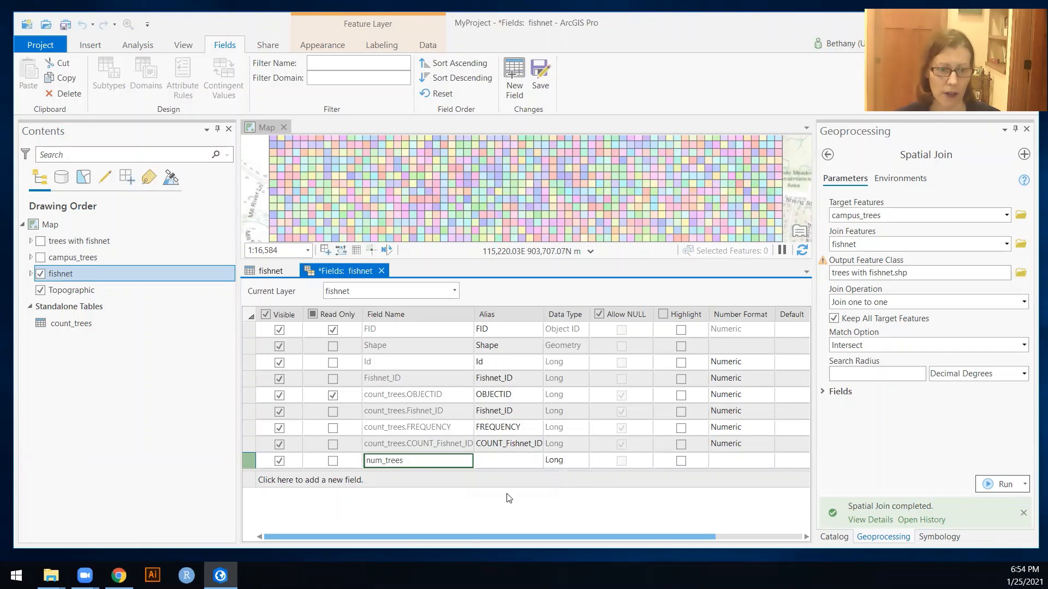
- Give the num_trees field the alias Number of trees and save the field changes, closing the field design view
left_click(508, 462)
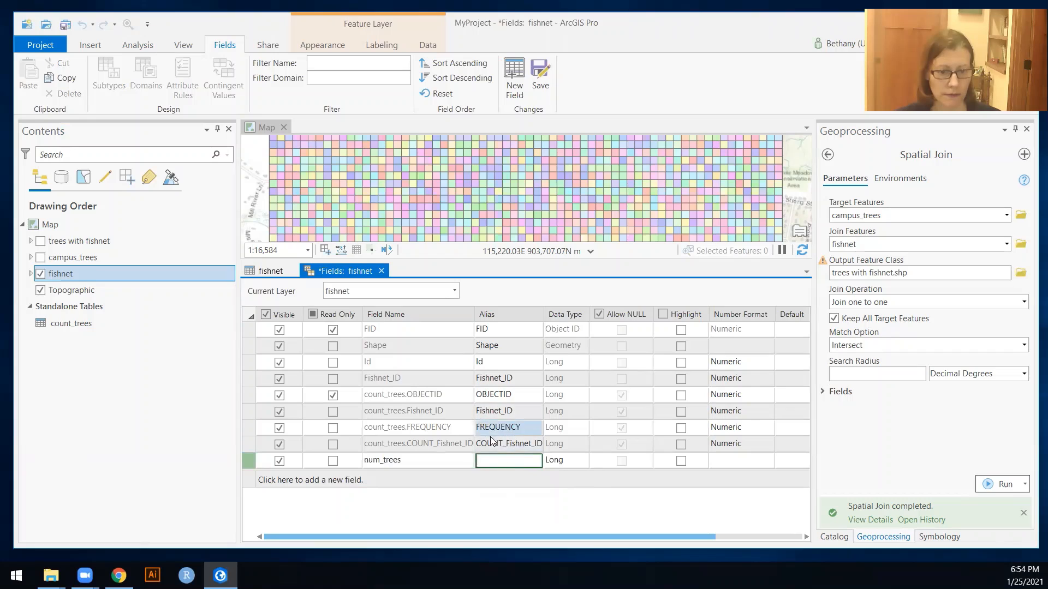
type("Num")
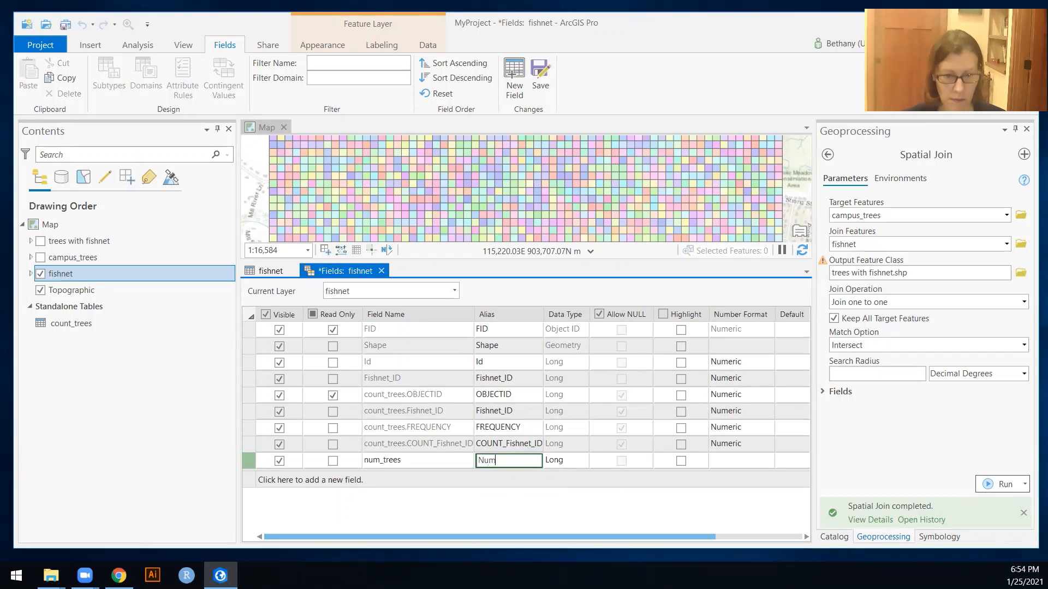
type("ber of trees")
key("Return")
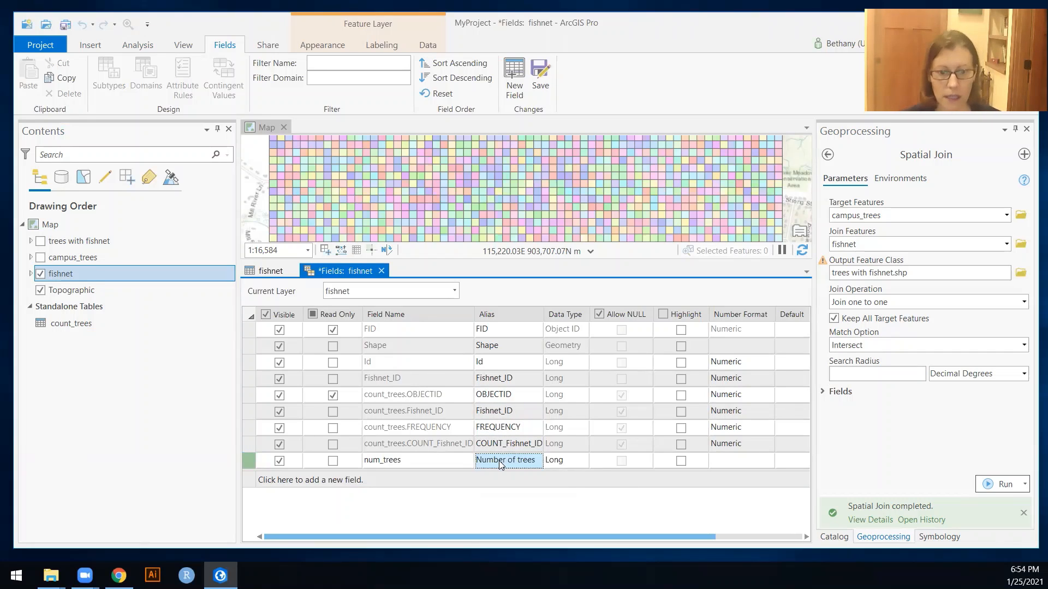
left_click(380, 271)
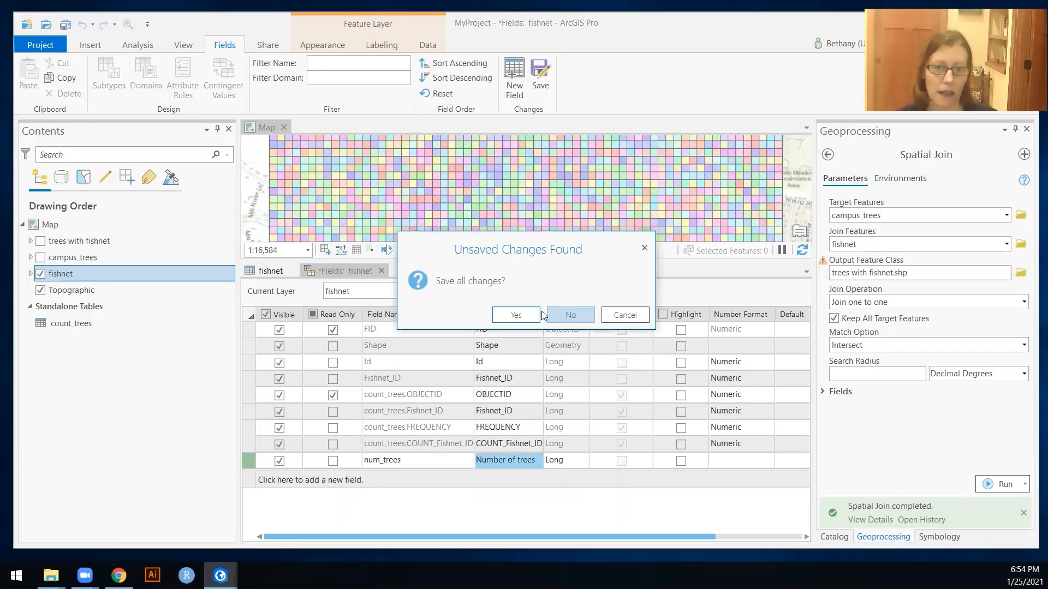
left_click(524, 317)
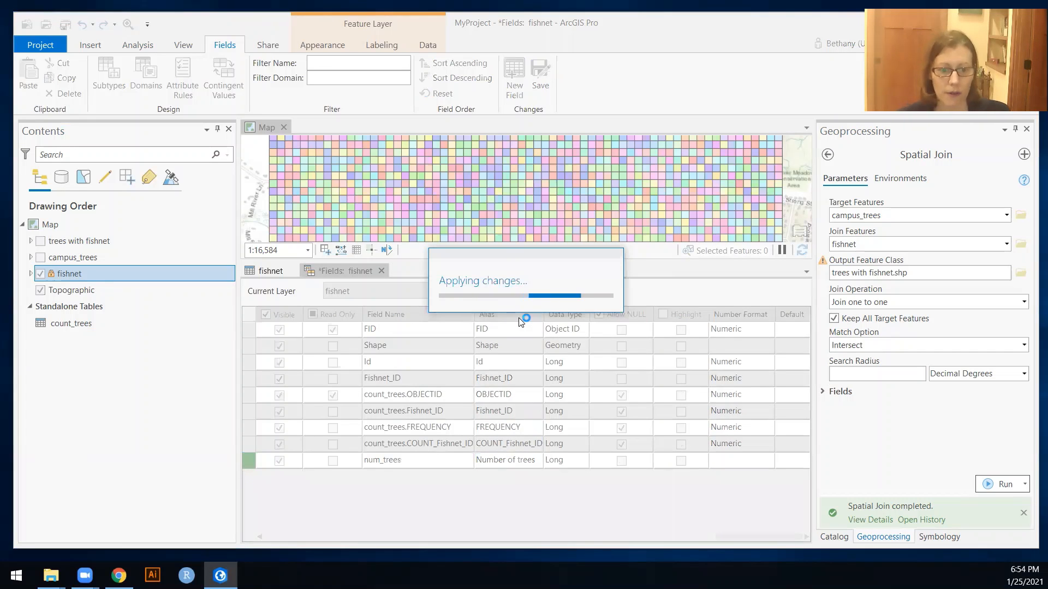
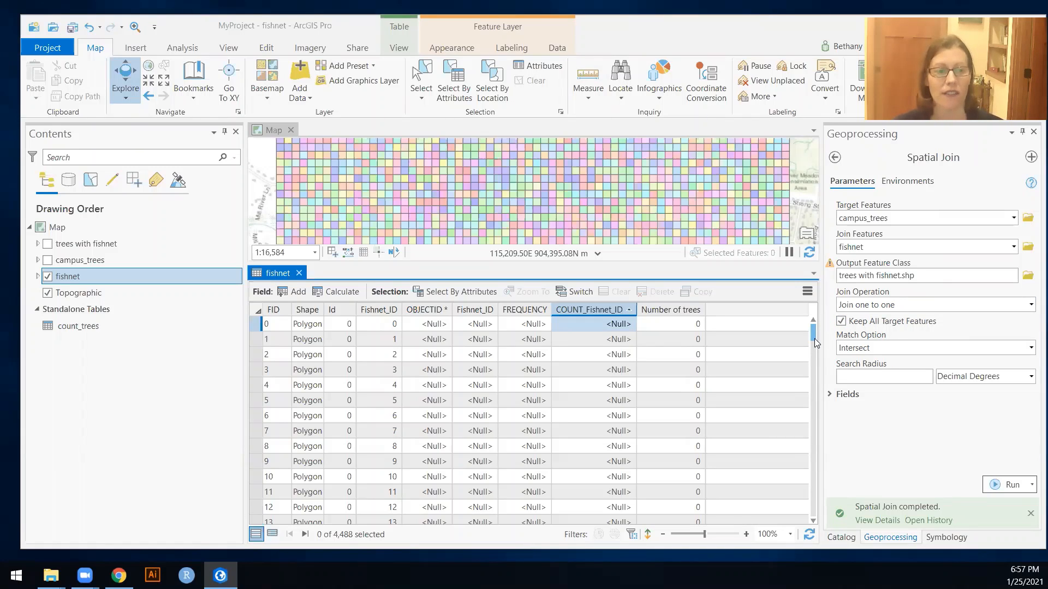
- Calculate the Number of trees field as !count_trees.COUNT_Fishnet_ID! and check the filled values across the fishnet table
right_click(678, 315)
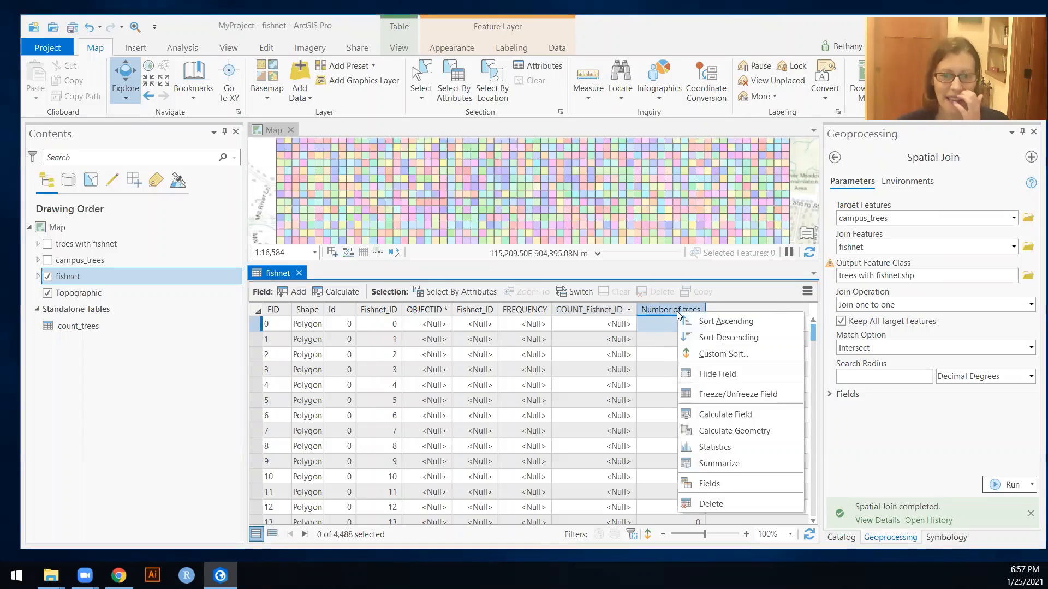
left_click(719, 416)
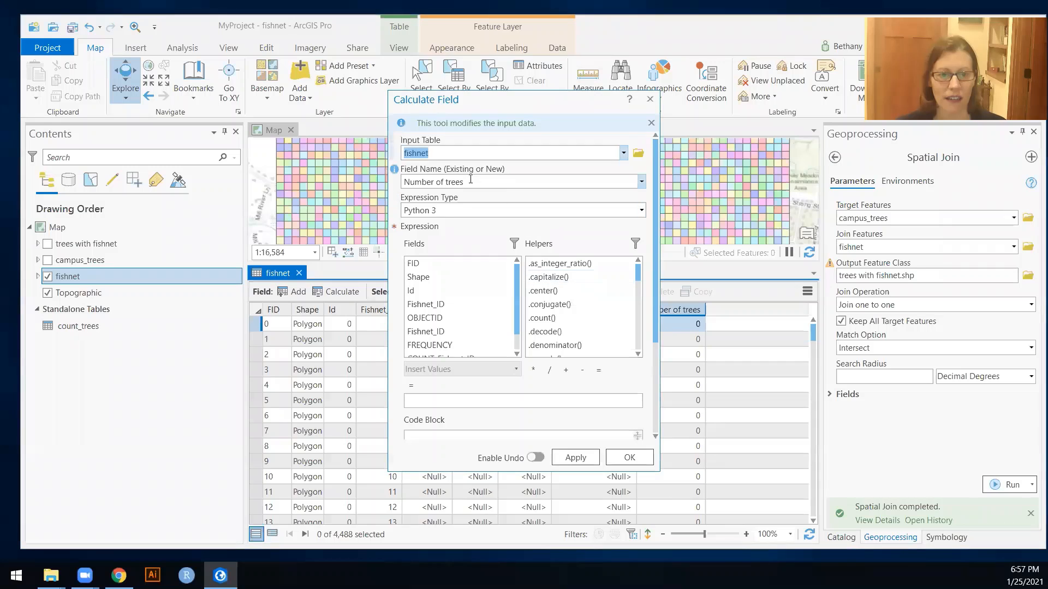
left_click_drag(515, 299, 519, 344)
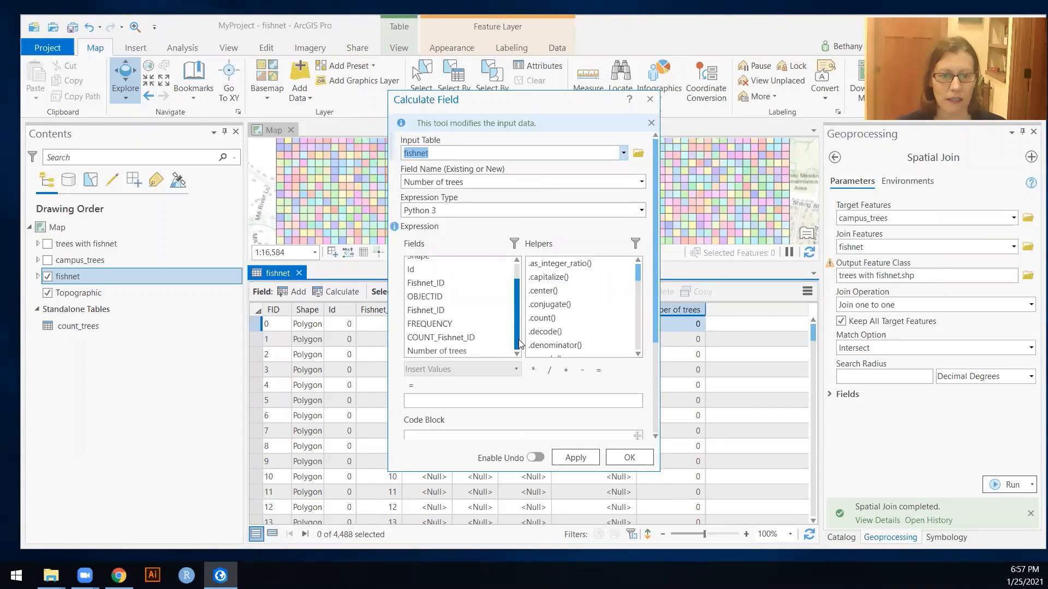
double_click(454, 338)
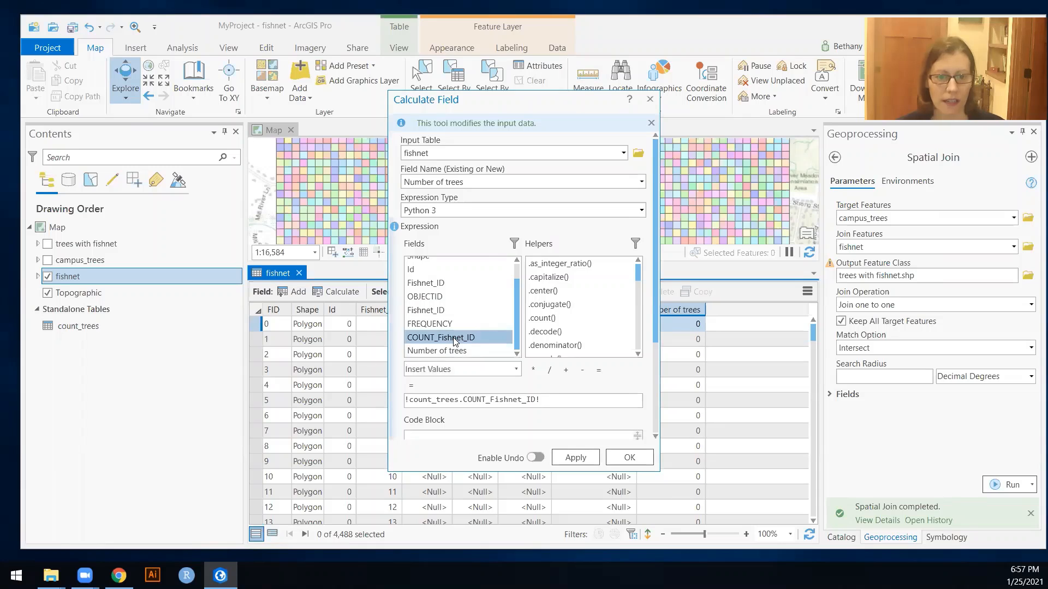
left_click(575, 457)
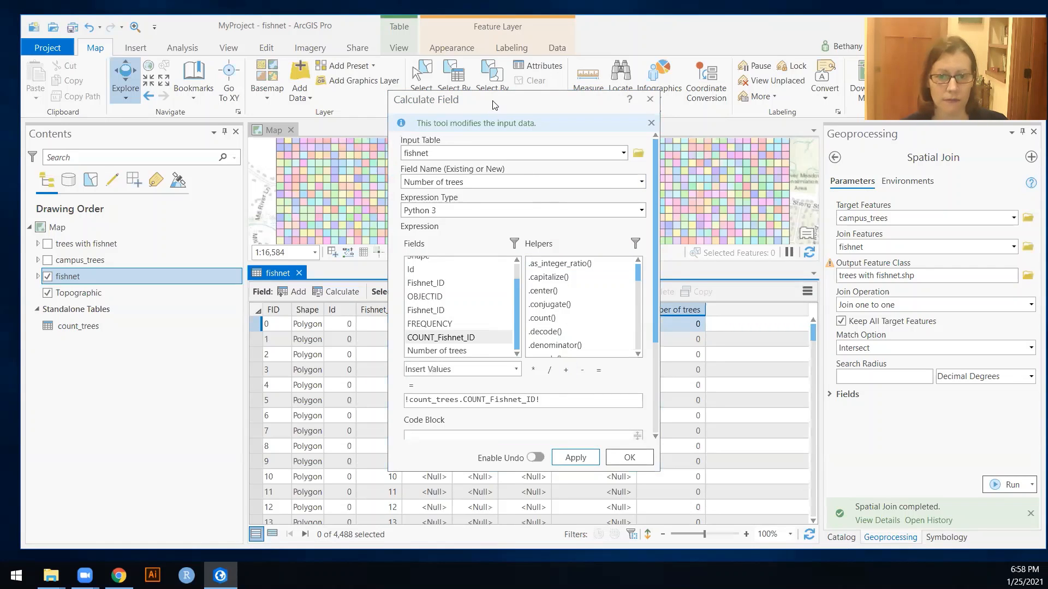
left_click_drag(495, 104, 347, 107)
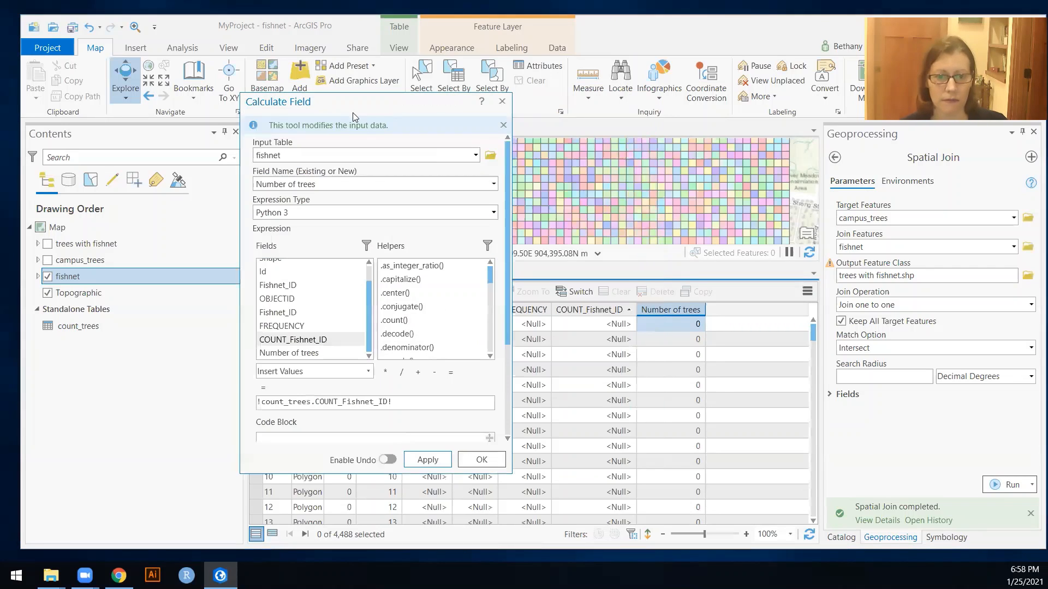
left_click(478, 461)
left_click_drag(811, 352, 803, 513)
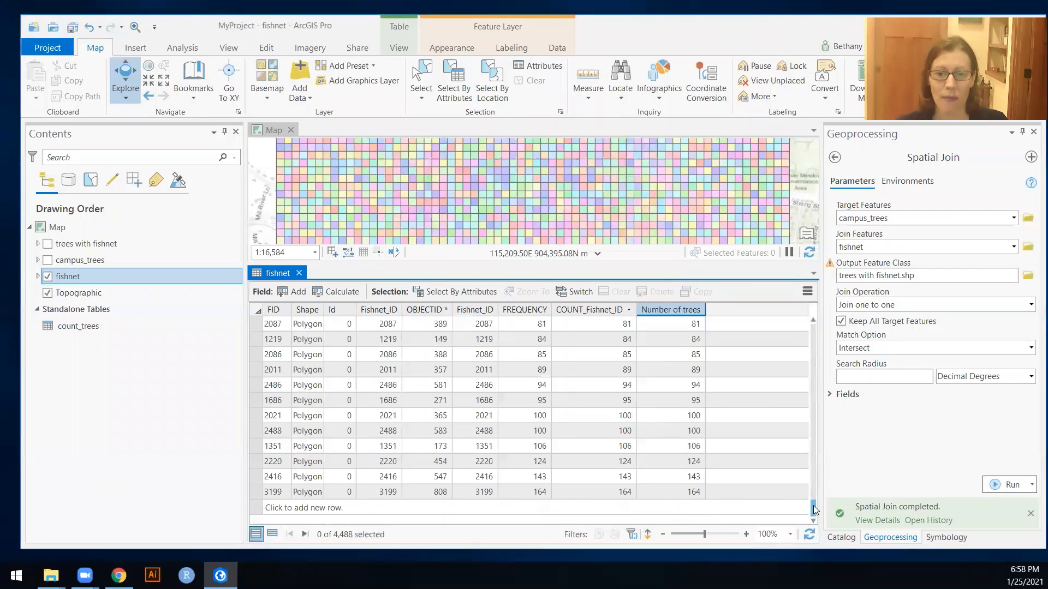
left_click_drag(813, 505, 815, 320)
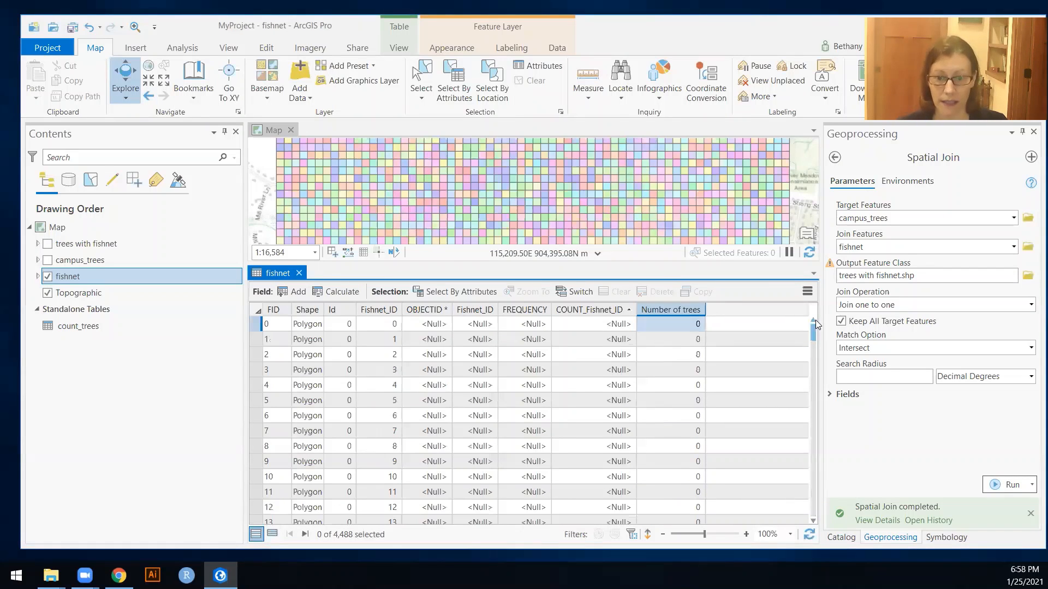
- Remove the count_trees join from the fishnet layer
right_click(68, 278)
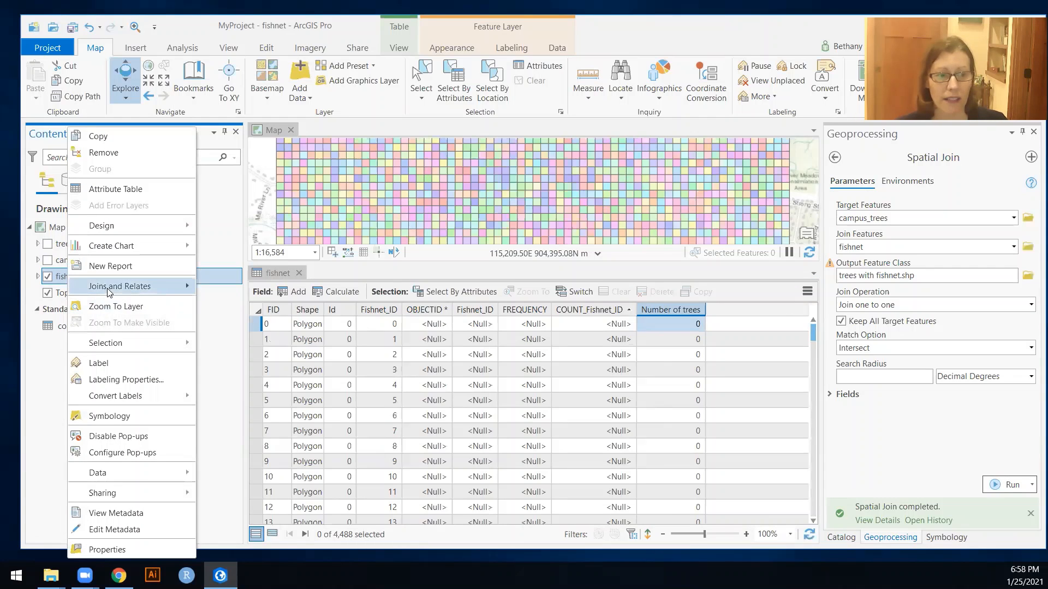
mouse_move(117, 291)
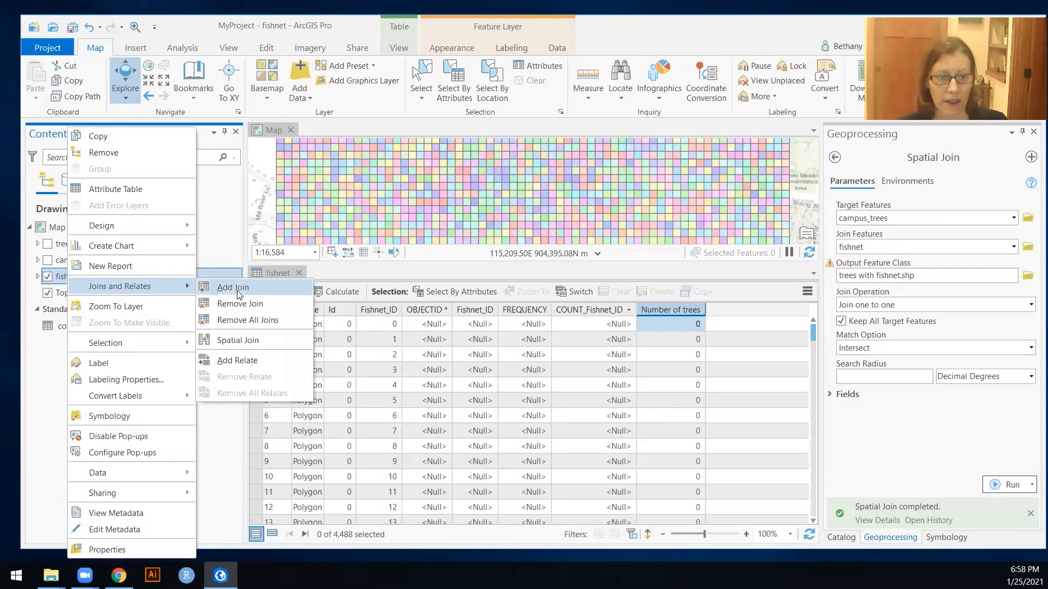
left_click(245, 306)
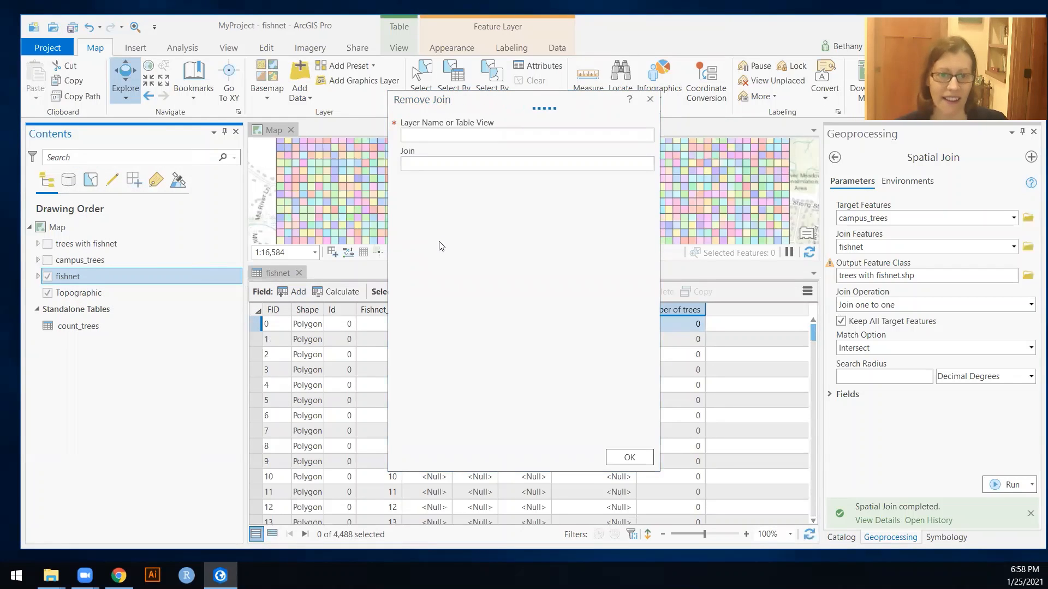
left_click(626, 460)
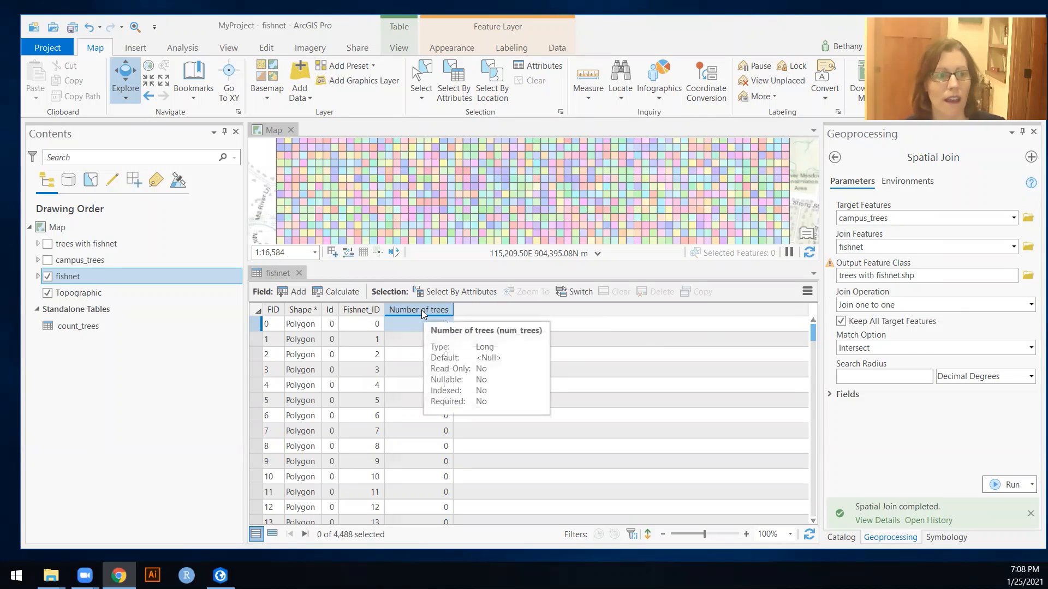
- Set the field for the fishnet layer's unique values symbology to Number of trees
left_click(941, 537)
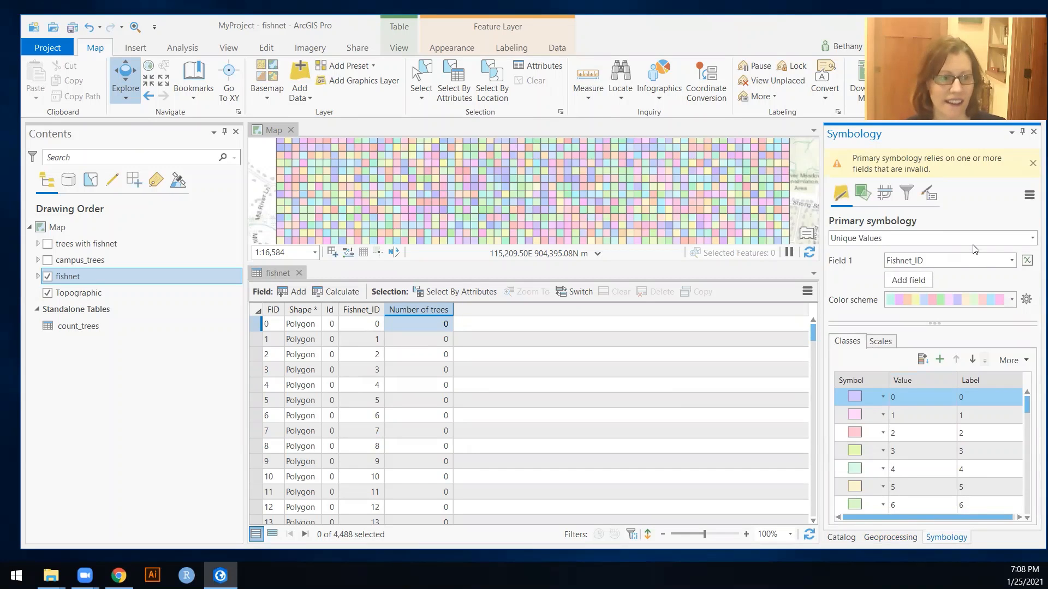
left_click(1012, 263)
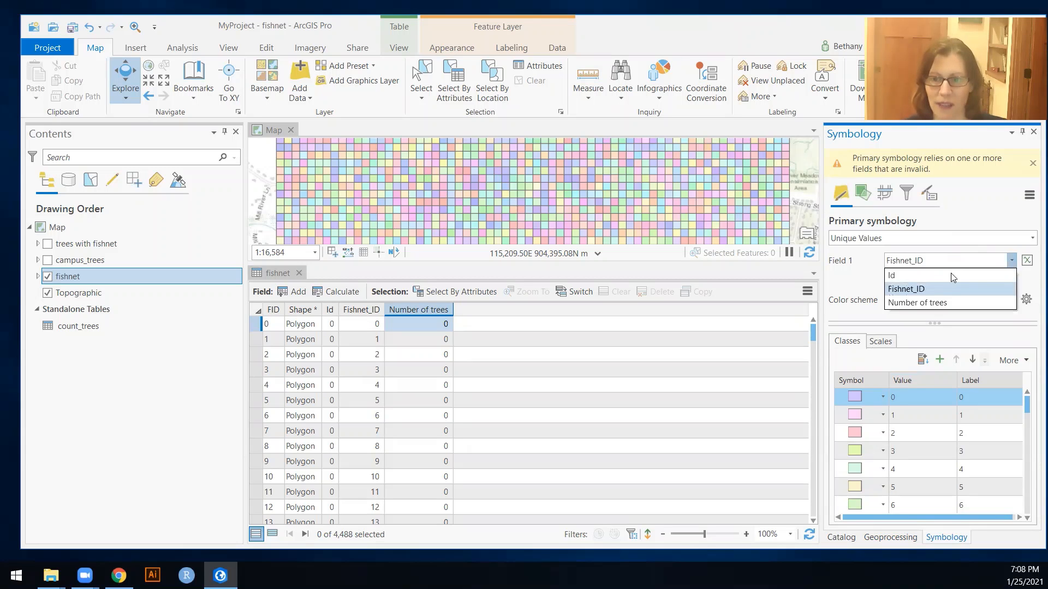
left_click(943, 304)
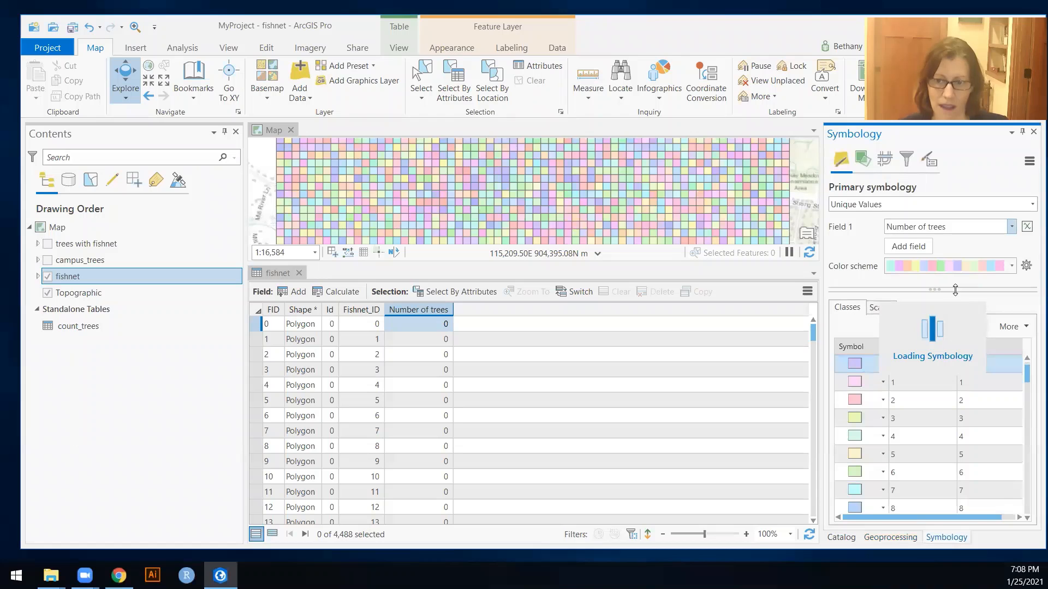
- Symbolize the fishnet layer with Graduated Colors based on the Number of trees field
left_click(1032, 205)
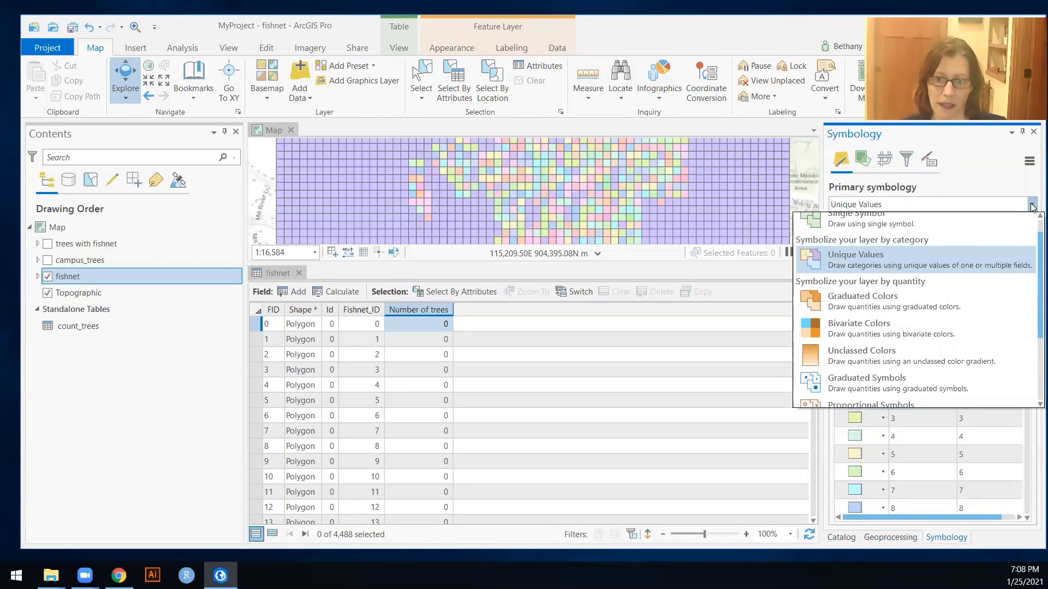
left_click(893, 308)
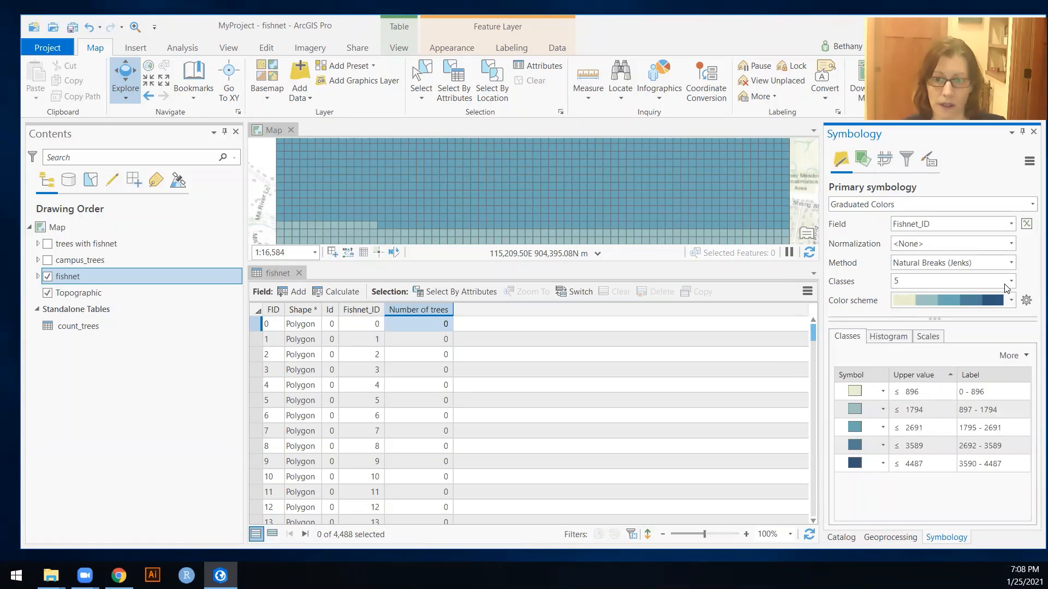
left_click(1009, 224)
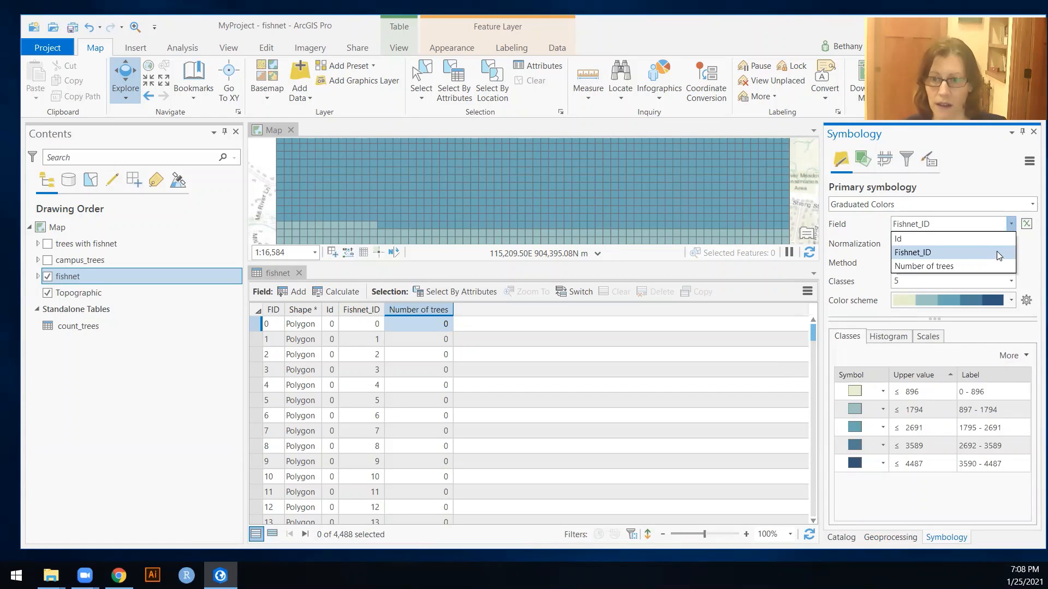
left_click(985, 265)
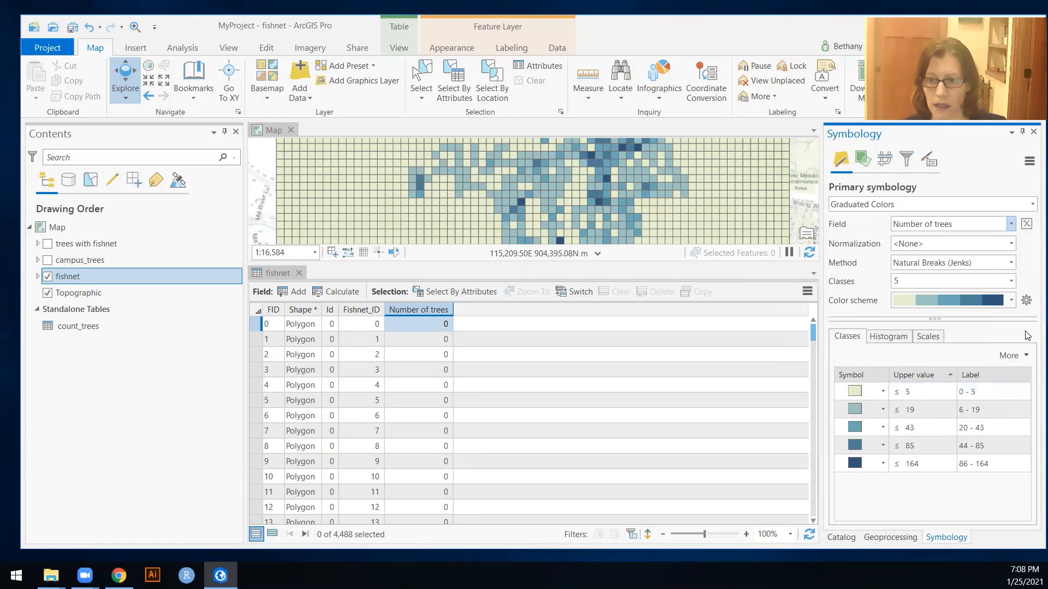
- Apply the pale blue to dark green color scheme to the fishnet classes and close the fishnet attribute table
left_click(1010, 300)
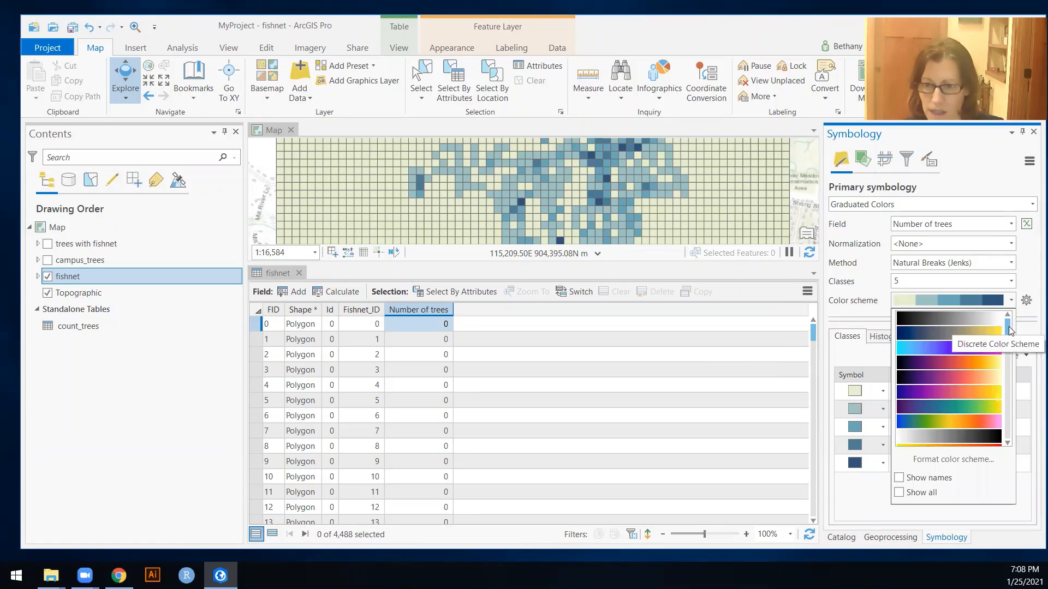
scroll(1011, 336, "down", 3)
left_click(984, 390)
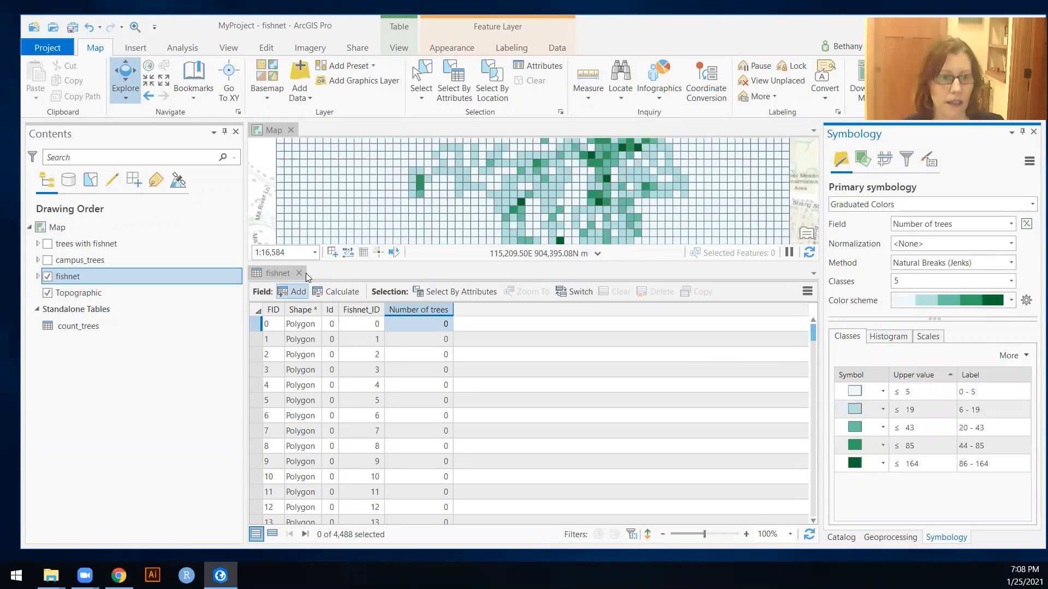
left_click(299, 274)
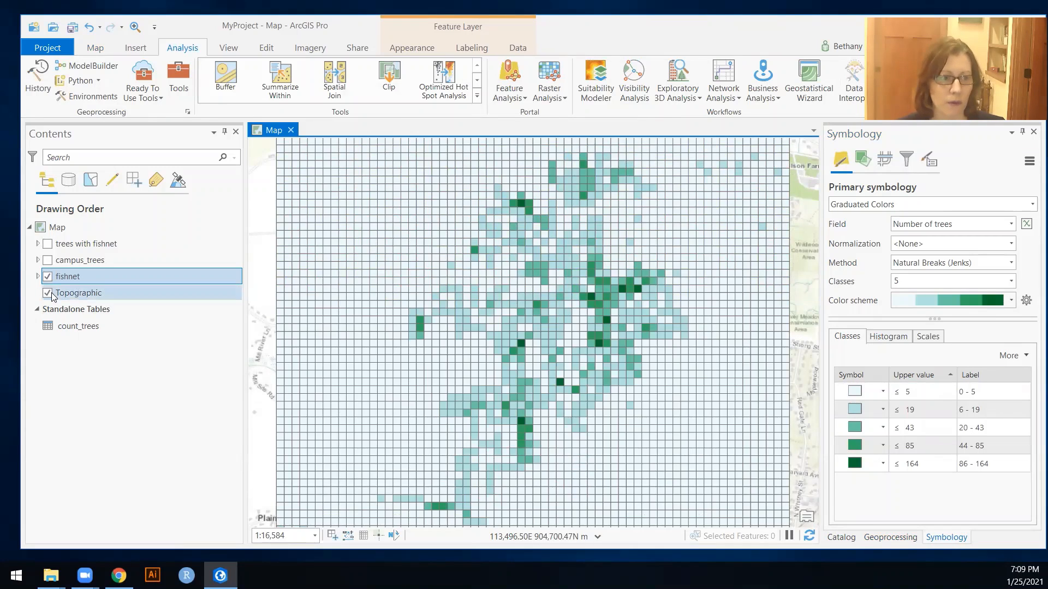
- Change the fishnet classification method to Quantile, comparing the cell colors with the campus_trees points before and after
left_click(48, 260)
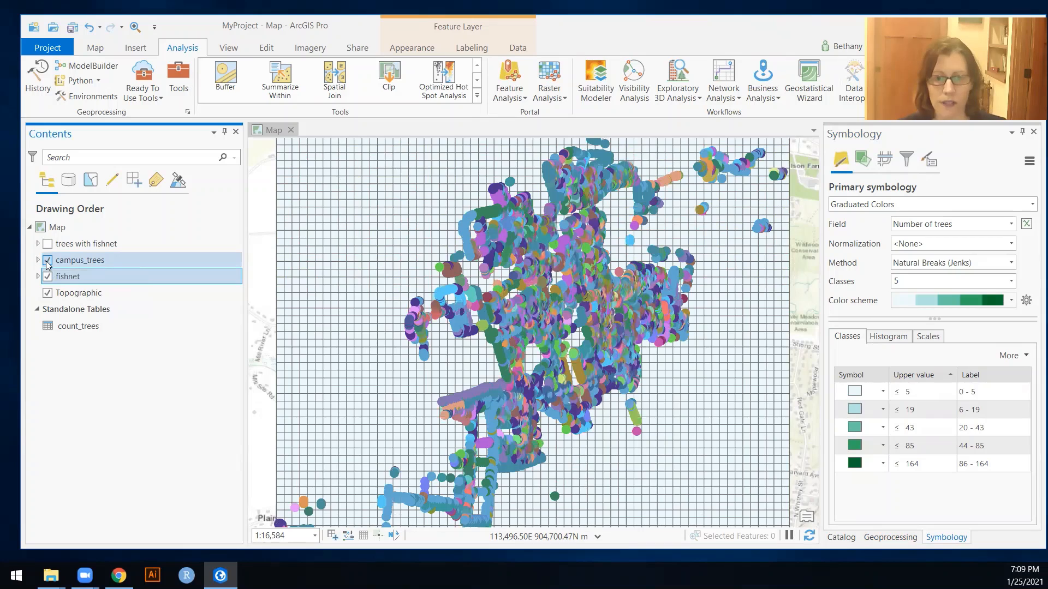
left_click(47, 261)
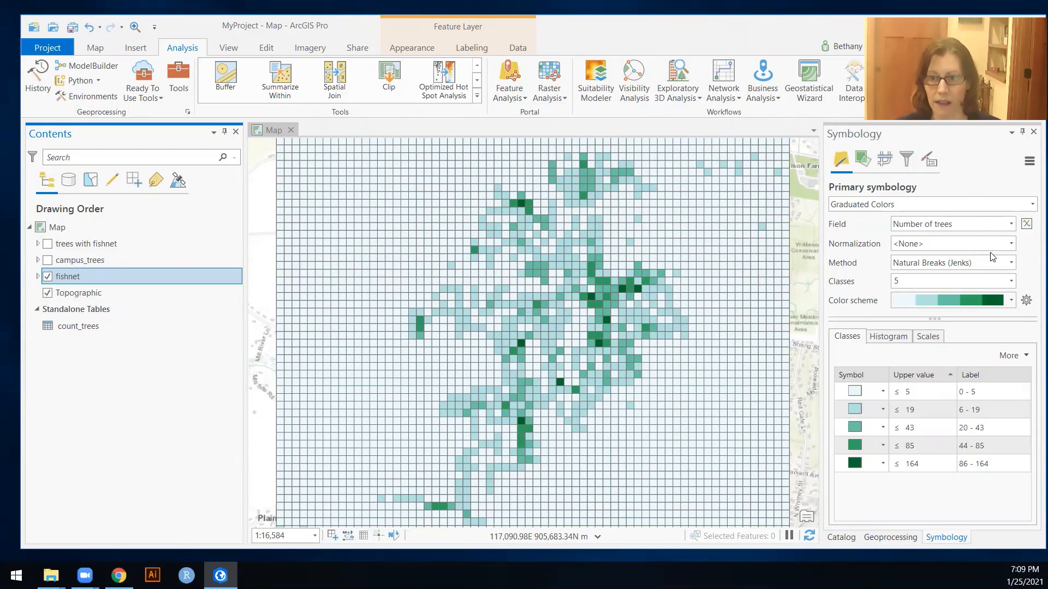
left_click(1010, 262)
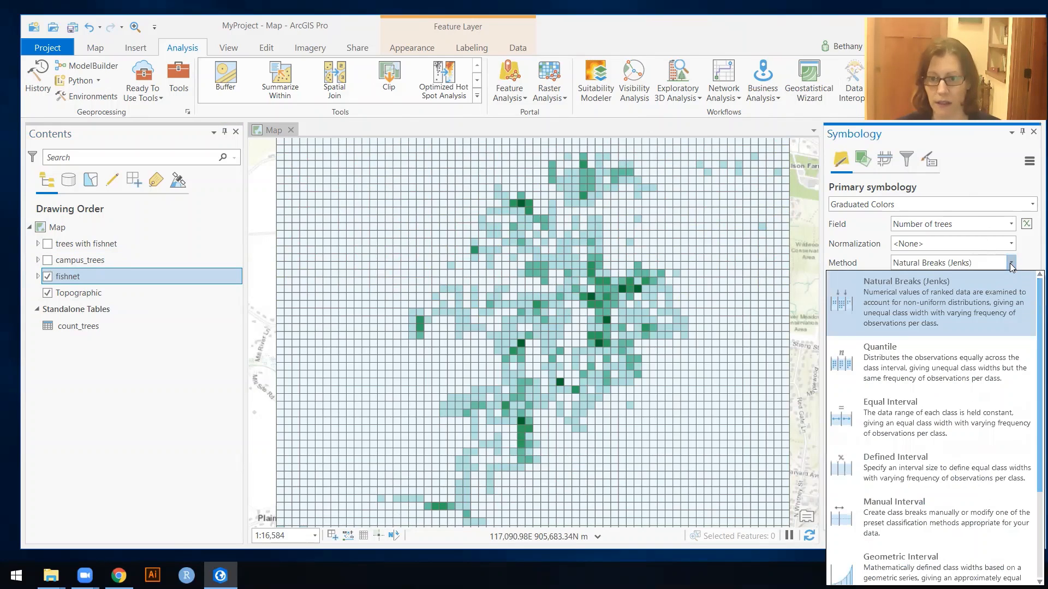
left_click(925, 366)
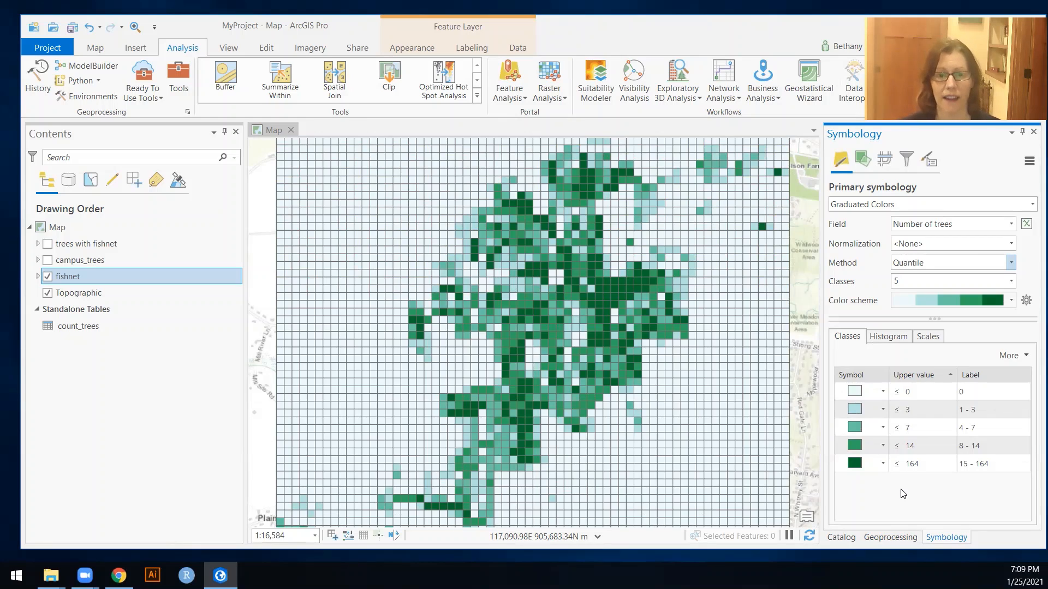
left_click(48, 260)
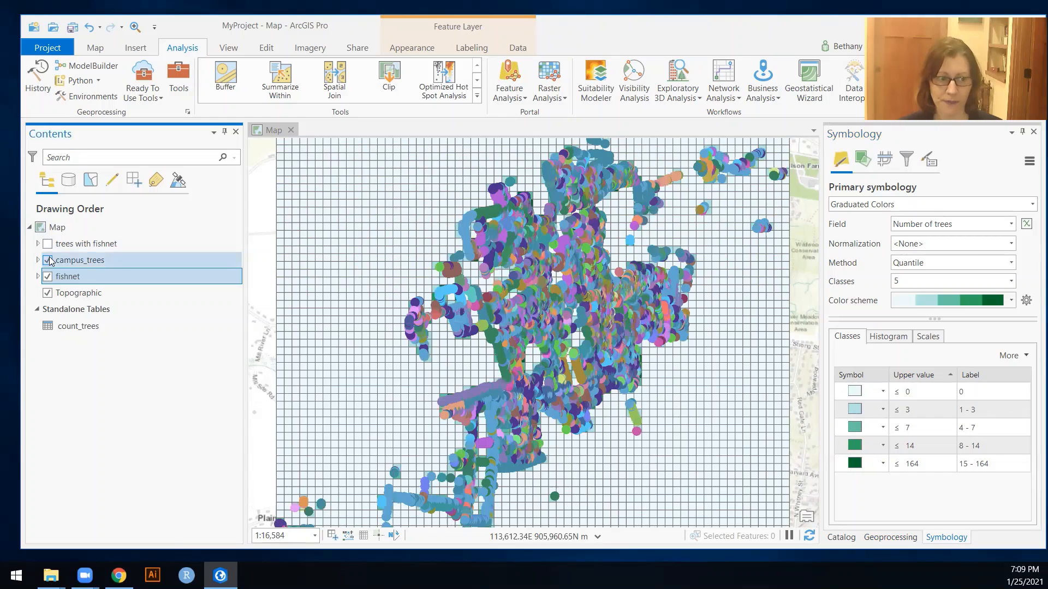
left_click(48, 260)
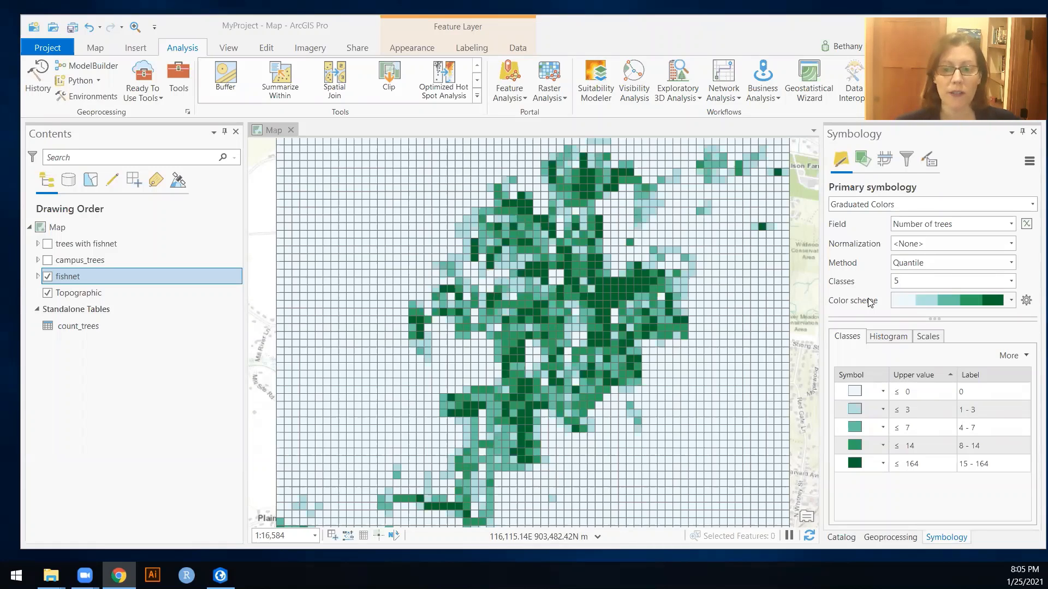
- Search the geoprocessing tools for "delete identical" and open the Delete Identical tool
left_click(891, 537)
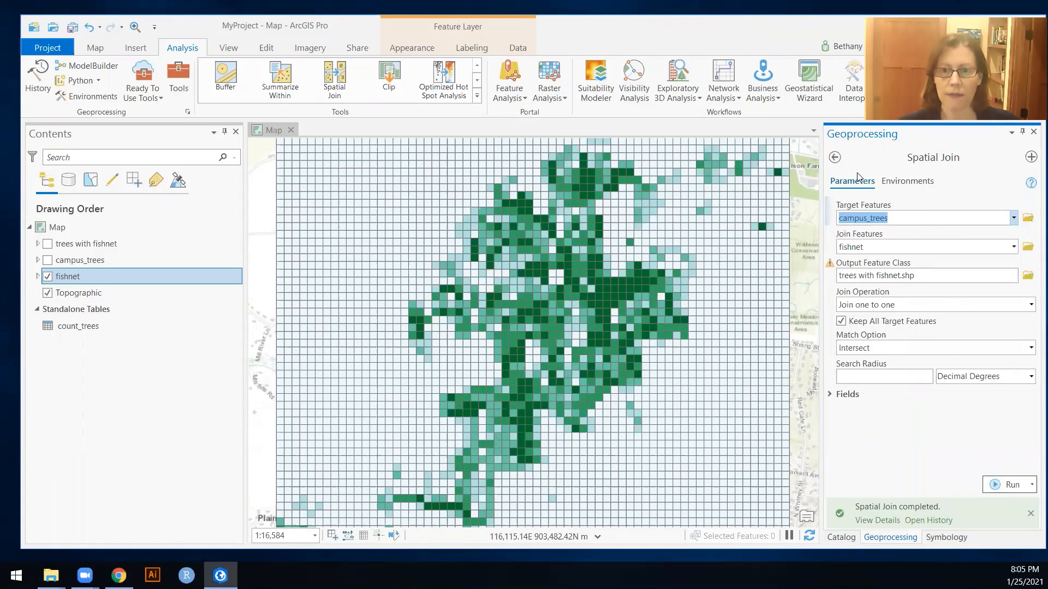
left_click(835, 157)
left_click_drag(879, 156, 845, 153)
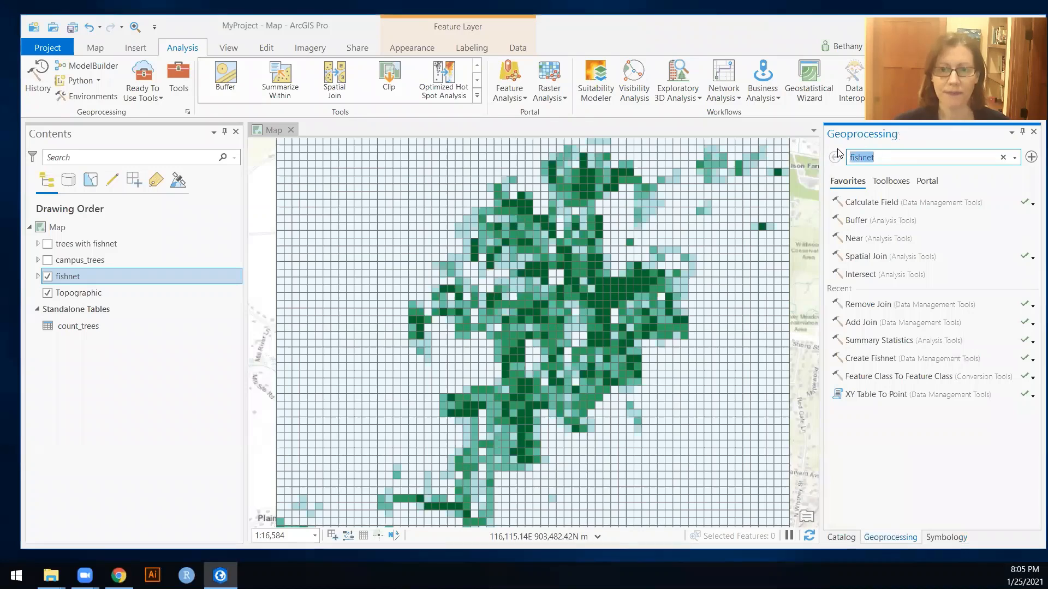
type("delete identical")
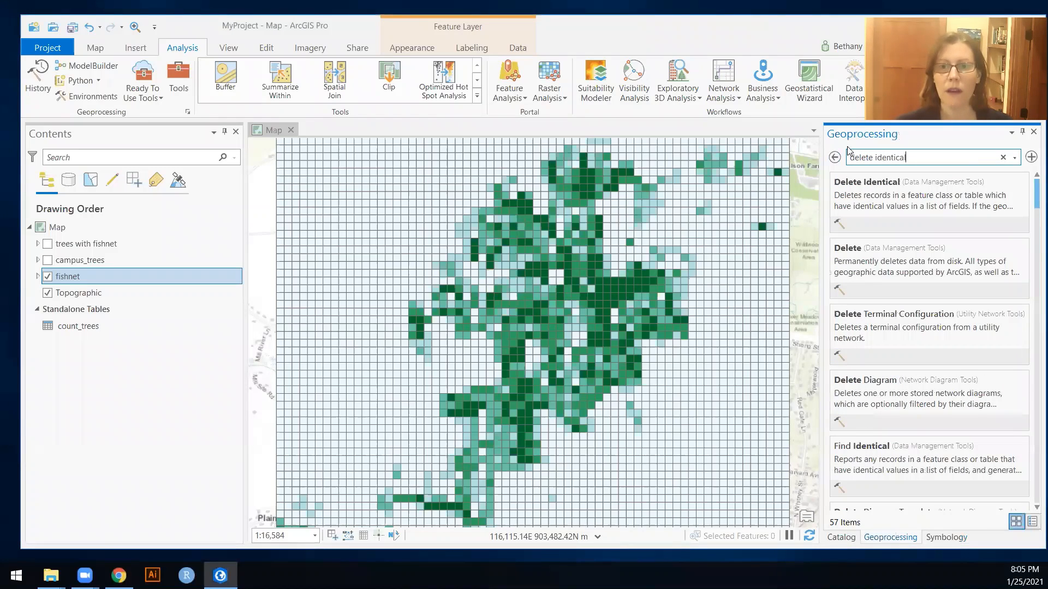
left_click(877, 186)
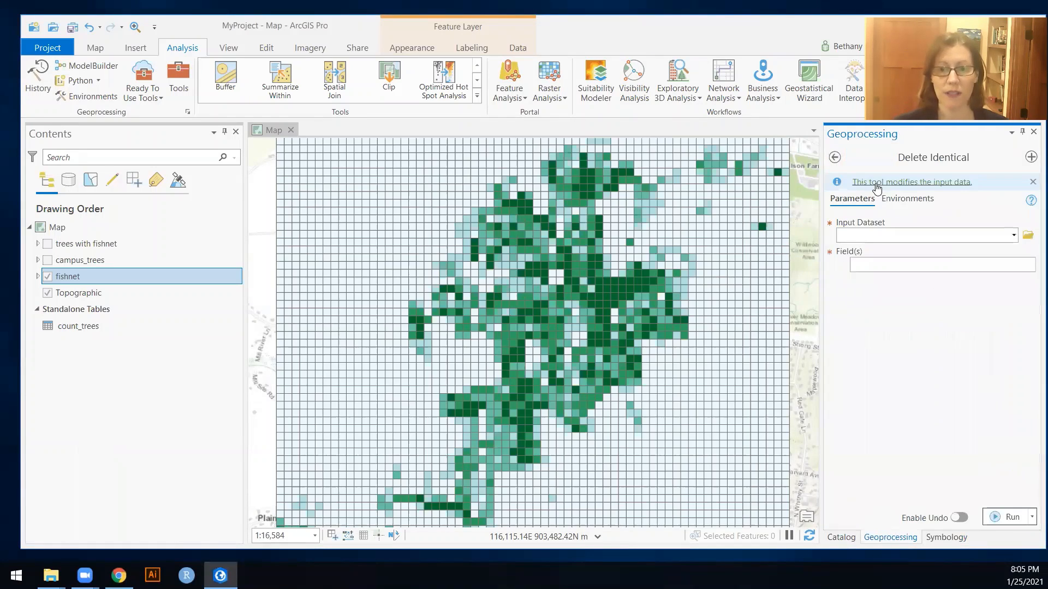
- Set up Delete Identical for the trees with fishnet layer, using Fishnet_ID and Genus as the comparison fields
left_click(1012, 235)
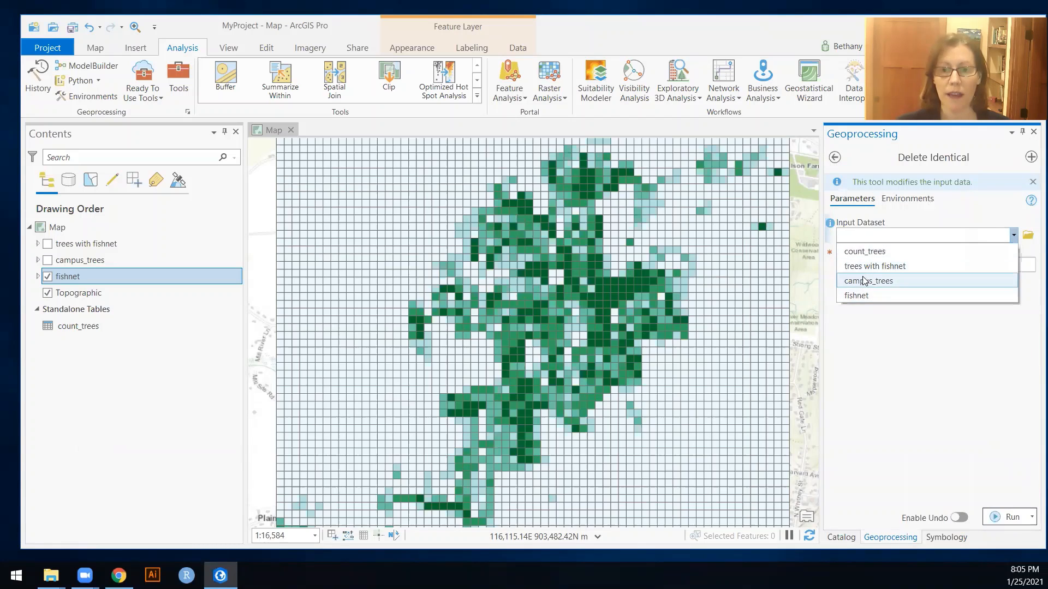
left_click(858, 267)
left_click(1031, 267)
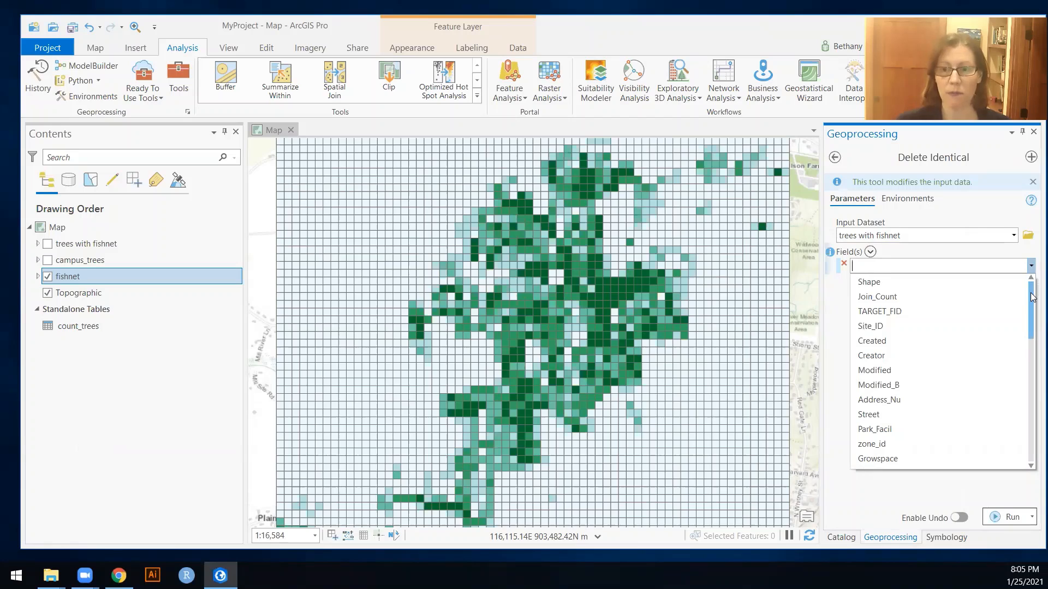
left_click_drag(1031, 303, 1032, 444)
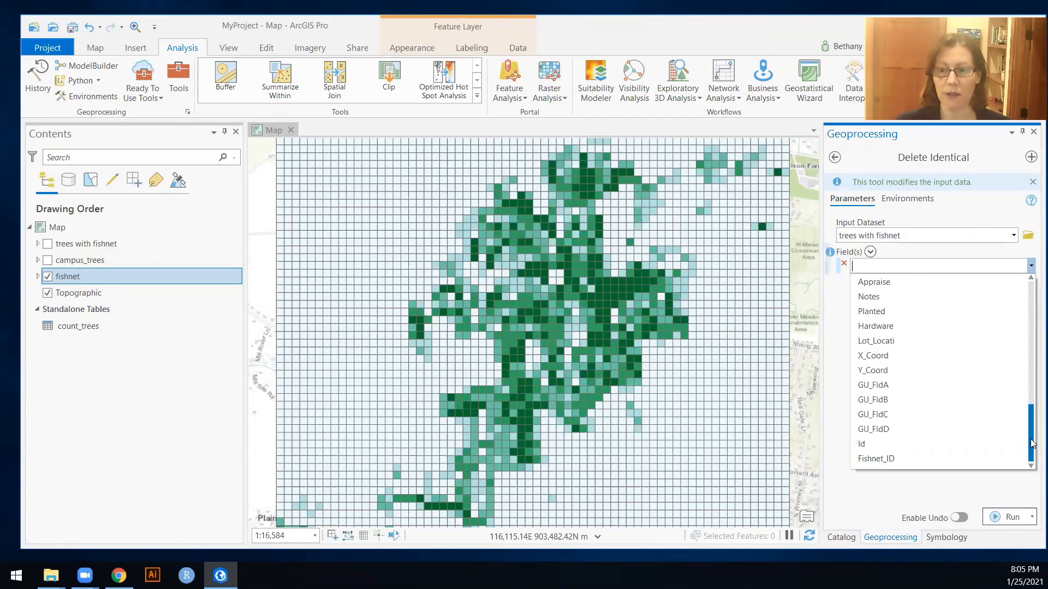
left_click(928, 457)
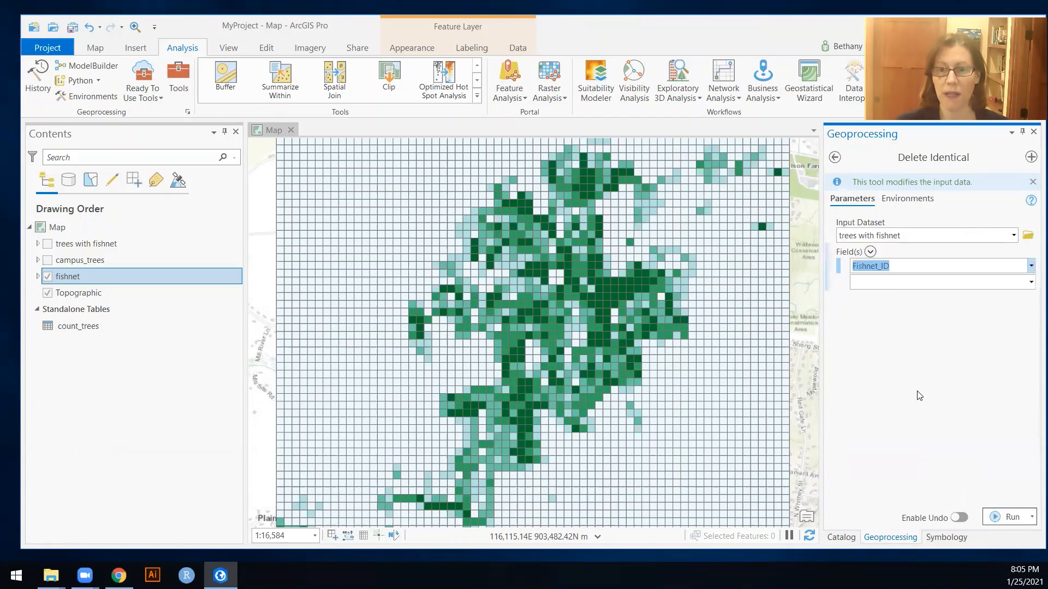
left_click(1031, 283)
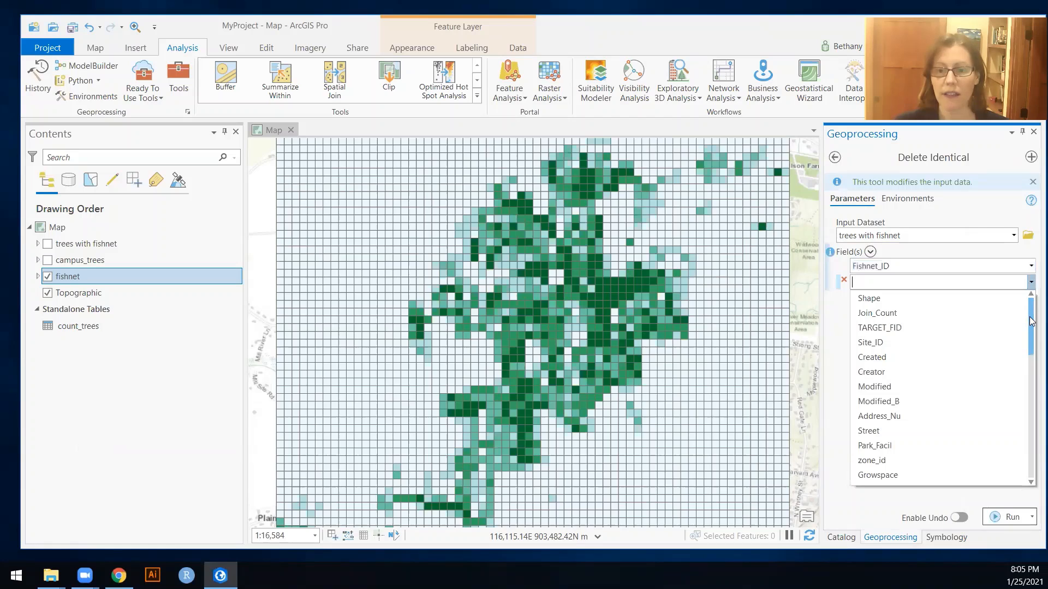
left_click_drag(1031, 328, 1027, 368)
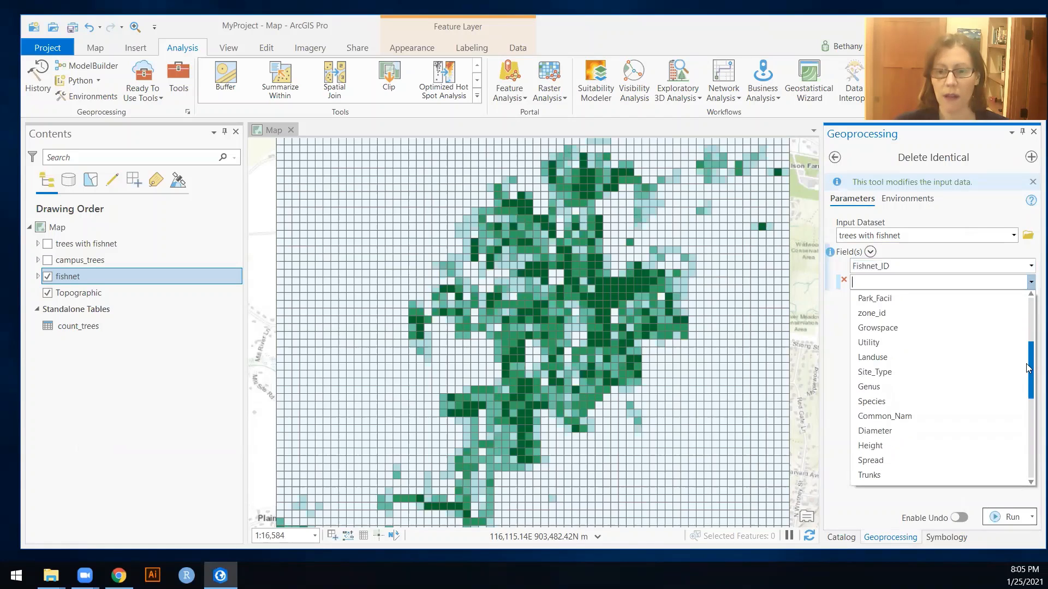
left_click(868, 387)
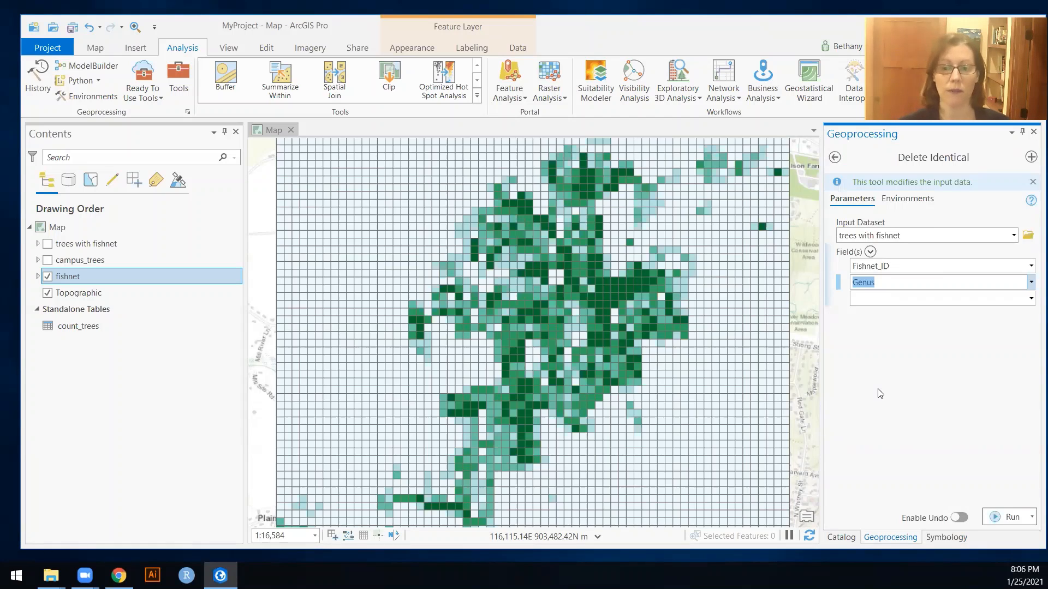
- Leave the Delete Identical tool without running it and clear the tool search
left_click(834, 157)
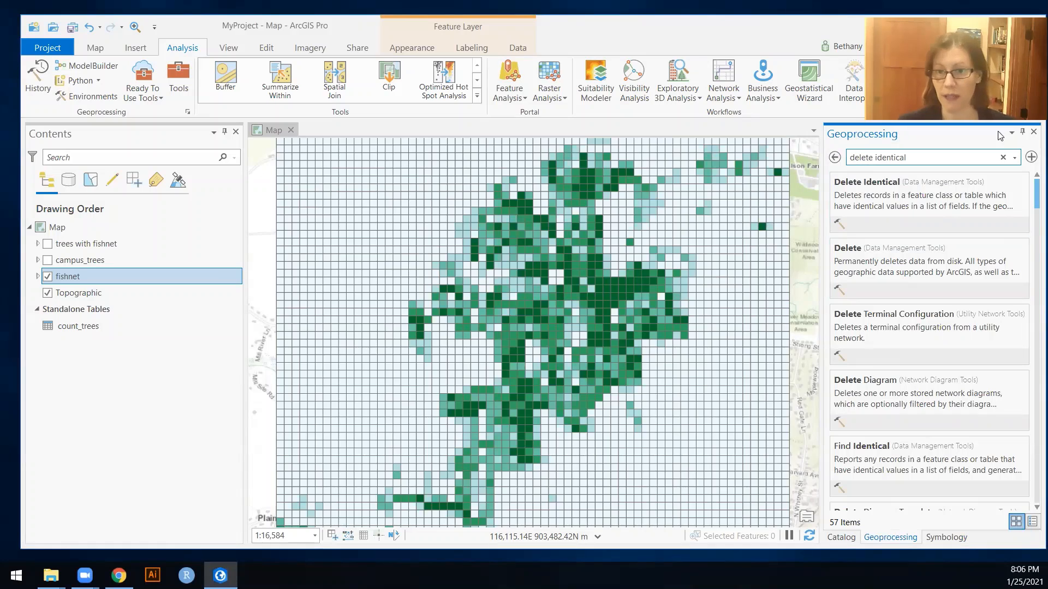
left_click(834, 157)
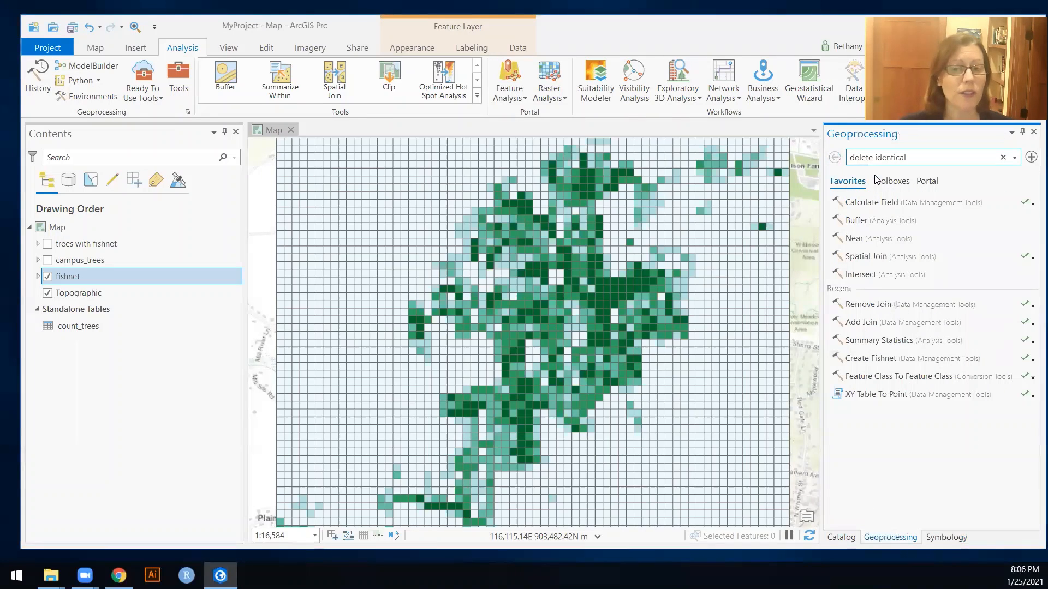
left_click(1003, 158)
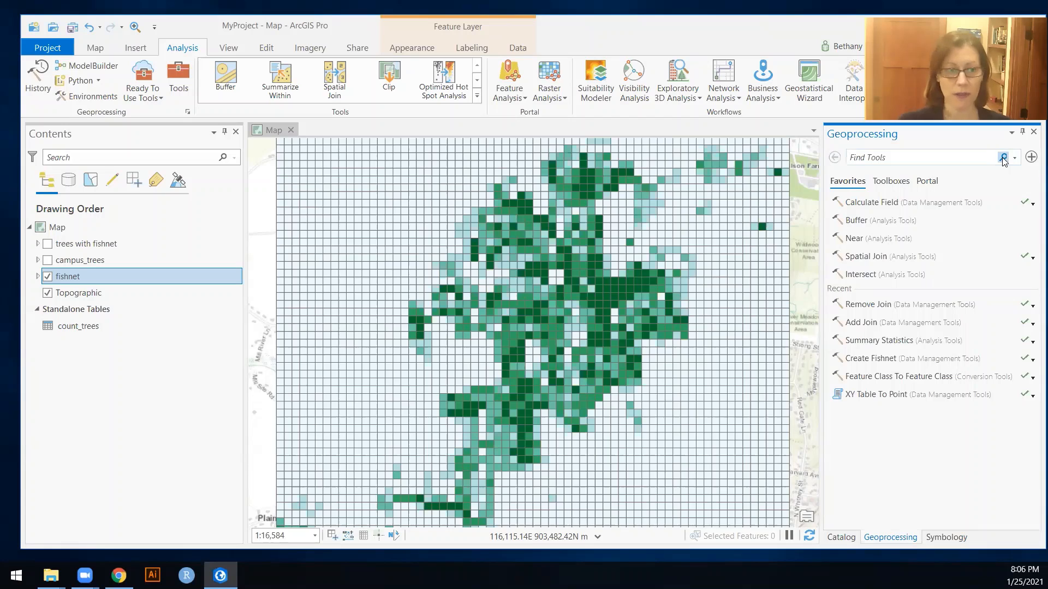
- Show the trees with fishnet layer in place of the fishnet layer and open its attribute table
left_click(48, 277)
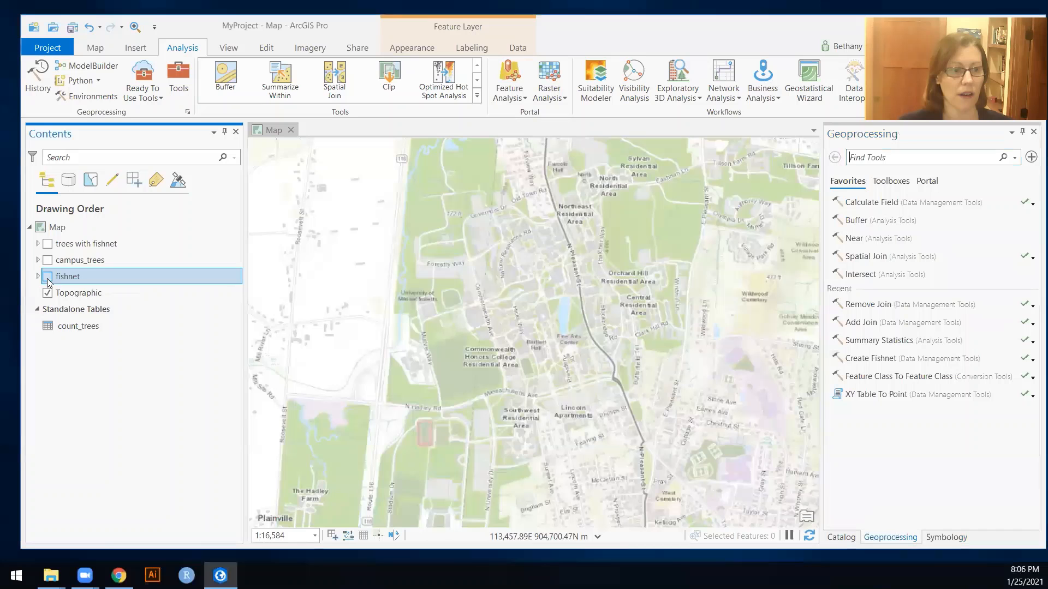
left_click(49, 244)
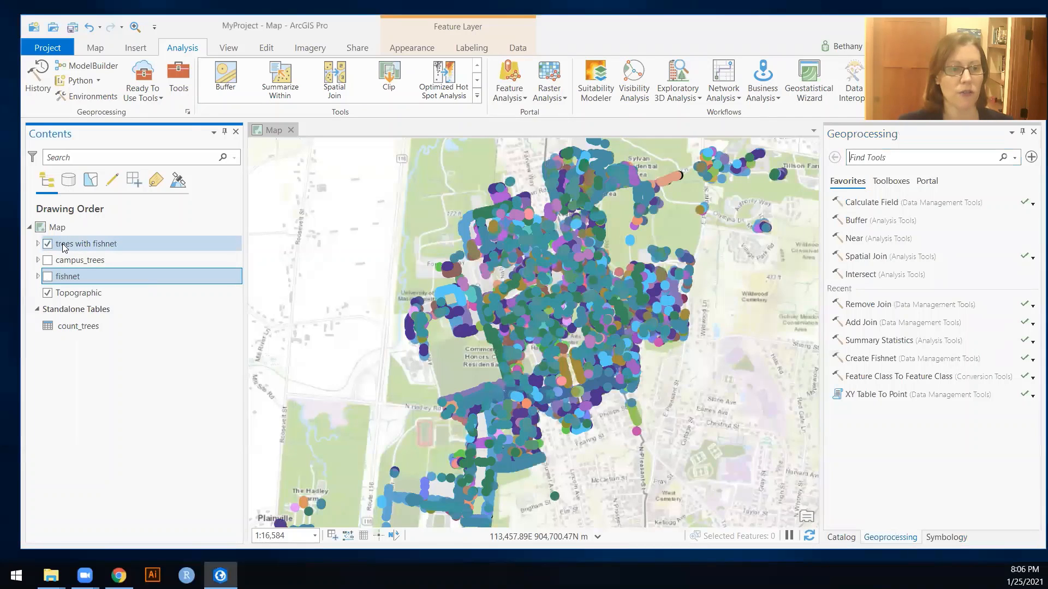
right_click(64, 247)
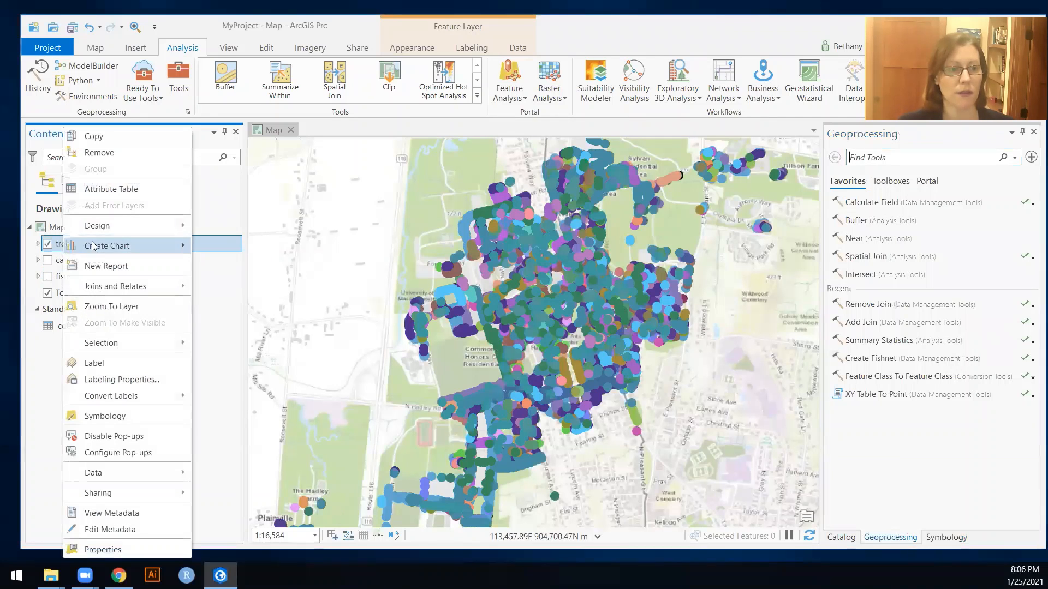
left_click(111, 189)
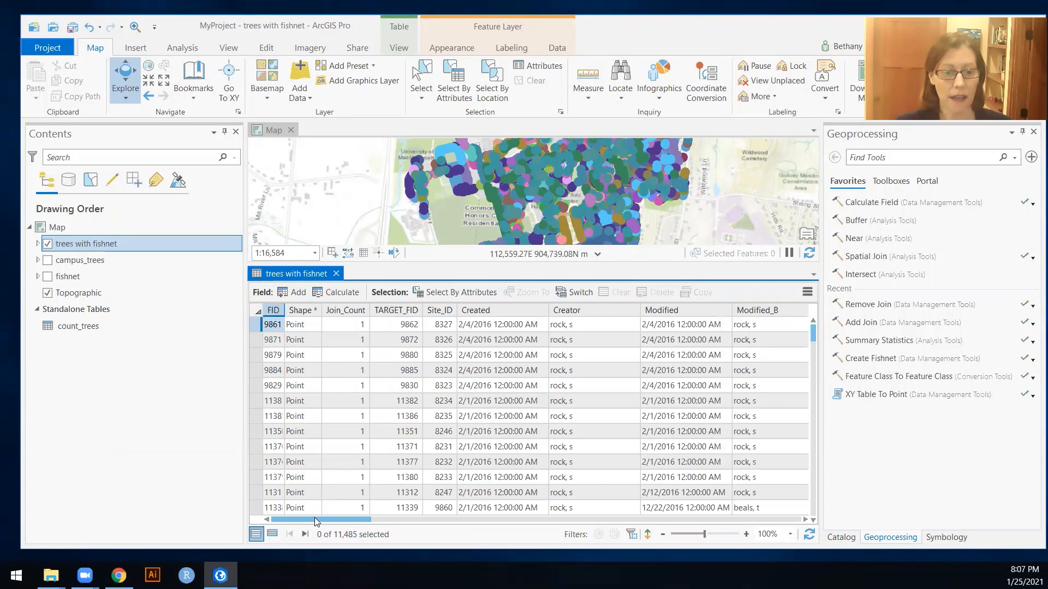
- Start a Summary Statistics on the Genus field of the trees with fishnet table and add Fishnet_ID as second case field
left_click_drag(320, 519, 800, 521)
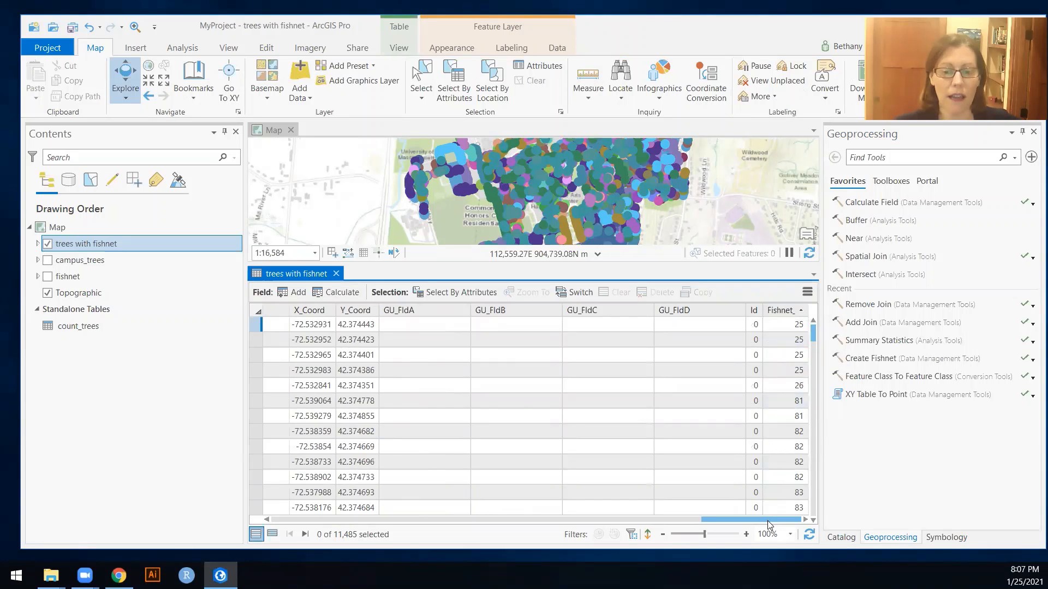
left_click_drag(767, 520, 545, 521)
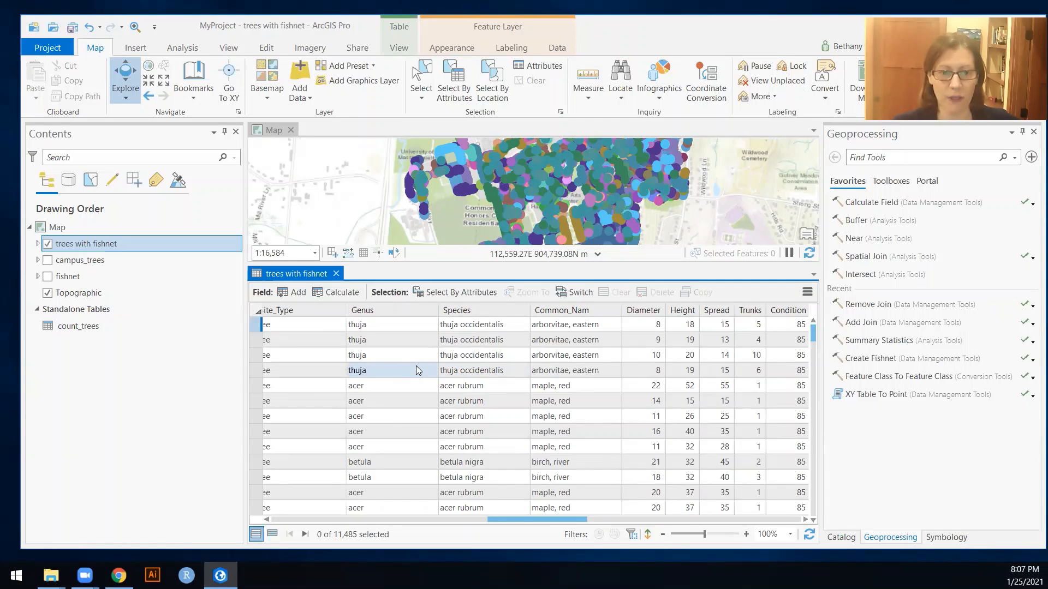
right_click(394, 309)
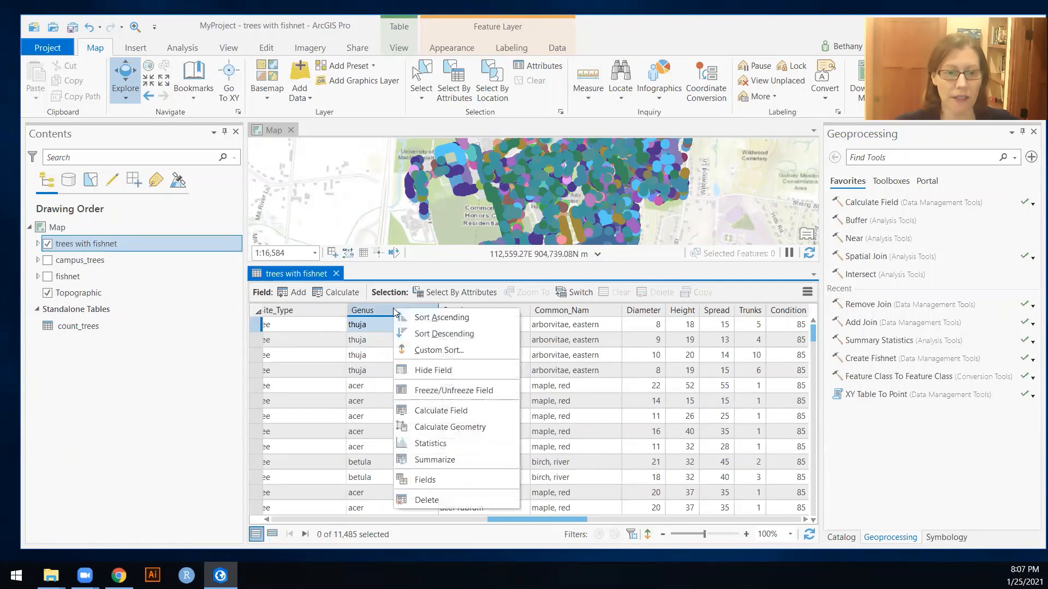
left_click(436, 461)
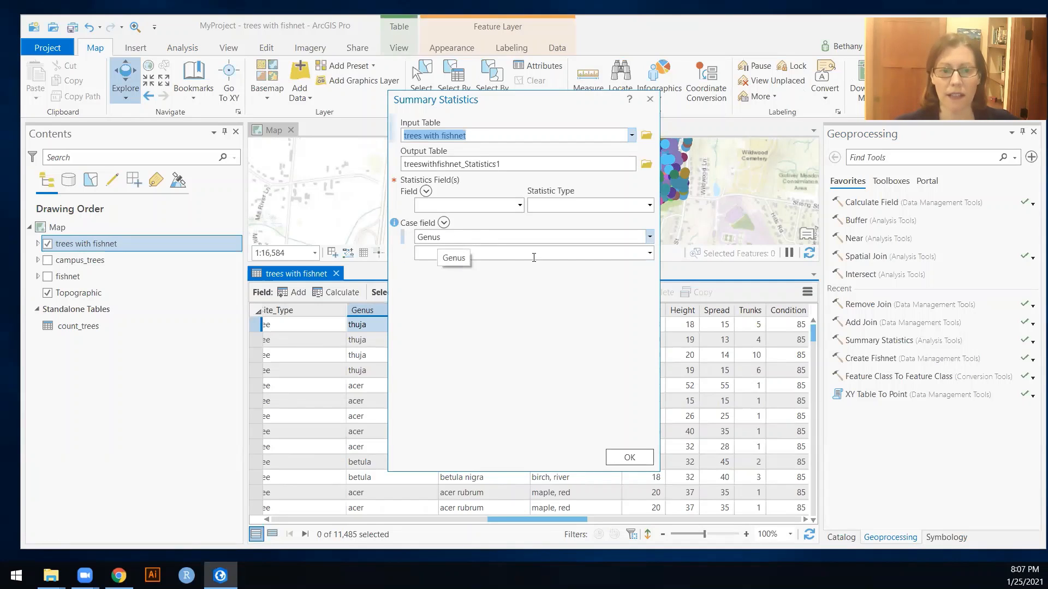
left_click(649, 253)
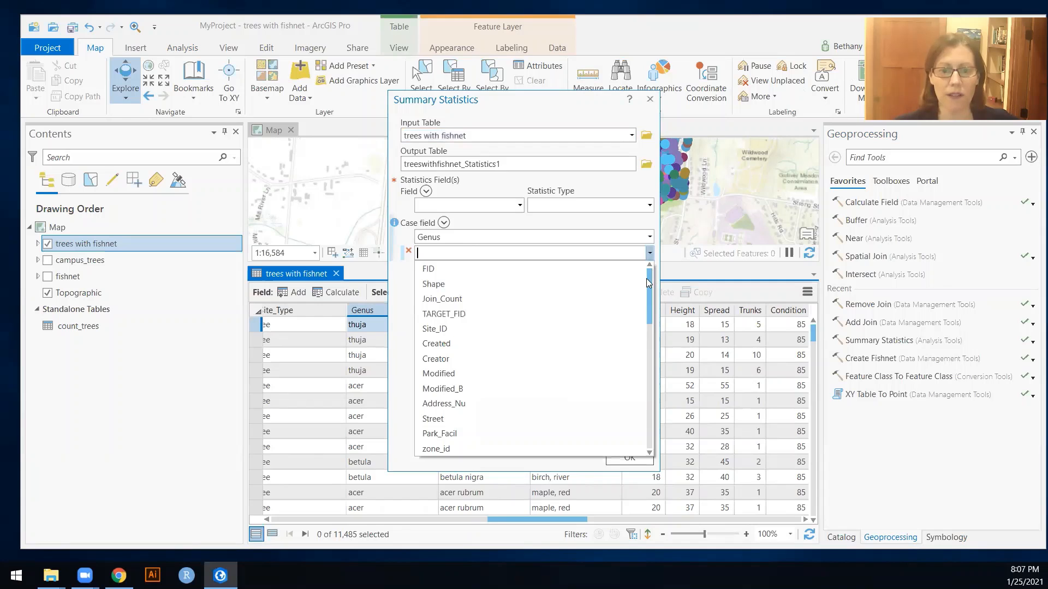
scroll(640, 364, "down", 5)
scroll(640, 365, "down", 3)
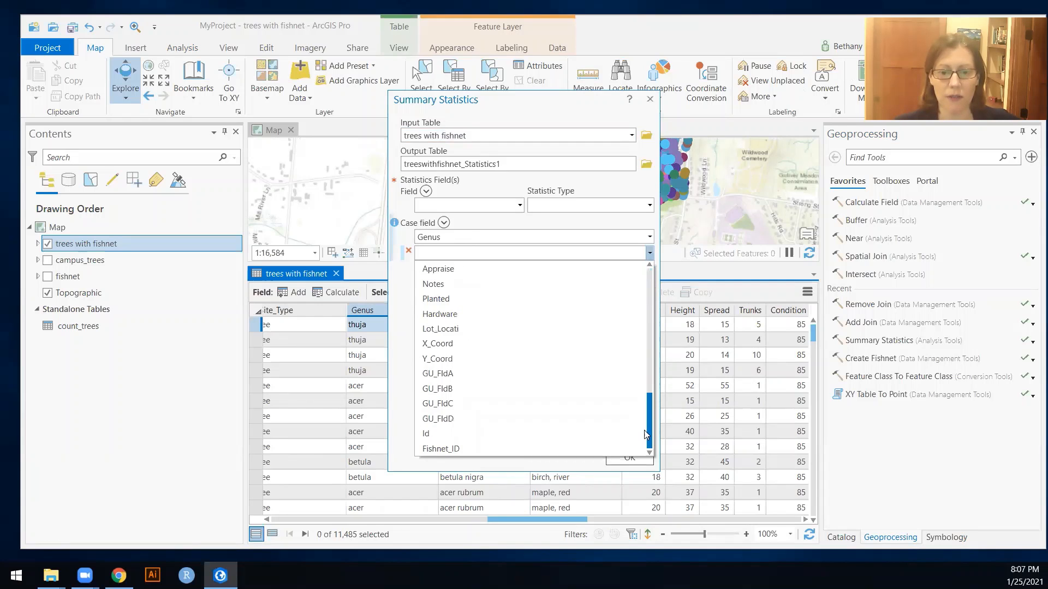
left_click(470, 451)
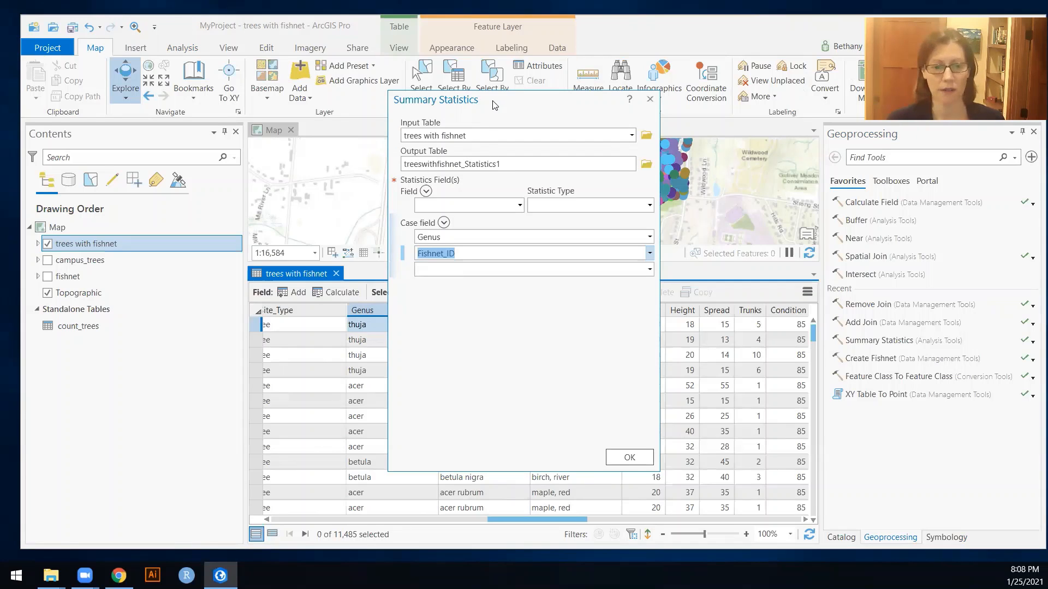
- Add a Count statistic on Fishnet_ID and run the summary with treeswithfishnet_Statistics1 as output table
left_click_drag(493, 103, 544, 102)
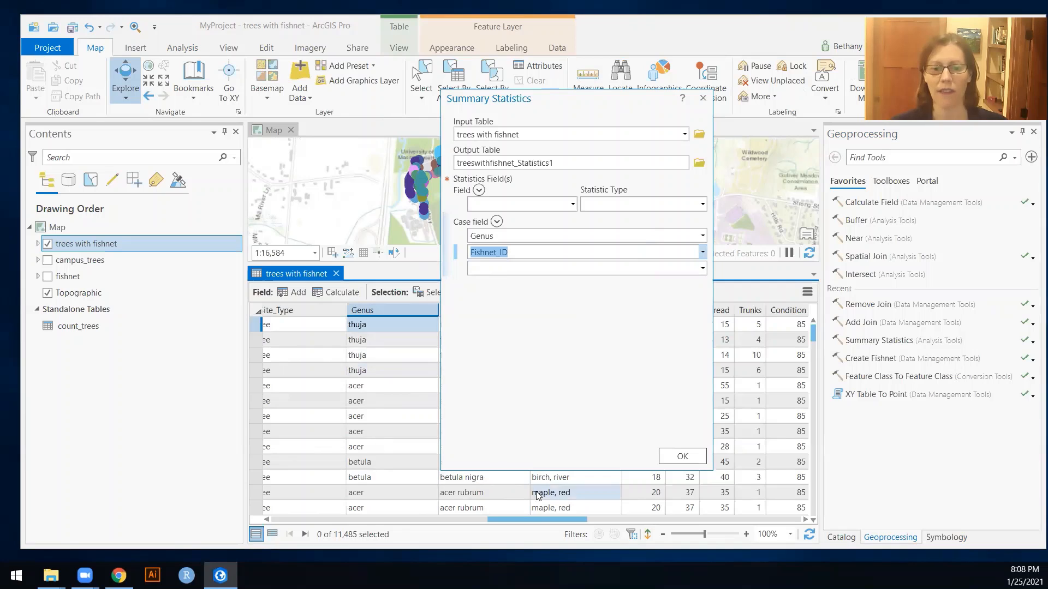
scroll(638, 517, "right", 5)
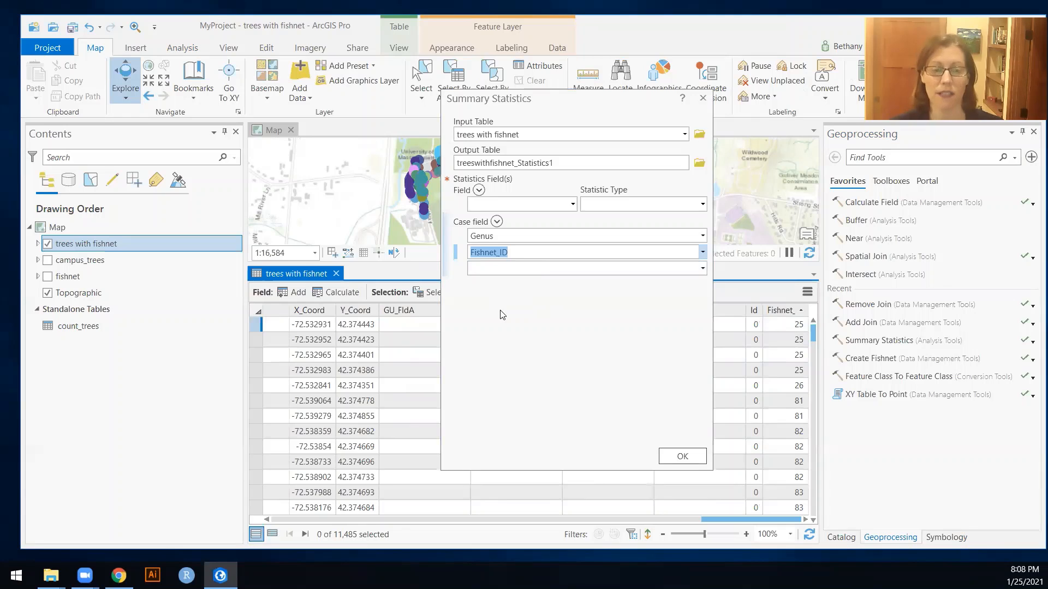
left_click(572, 204)
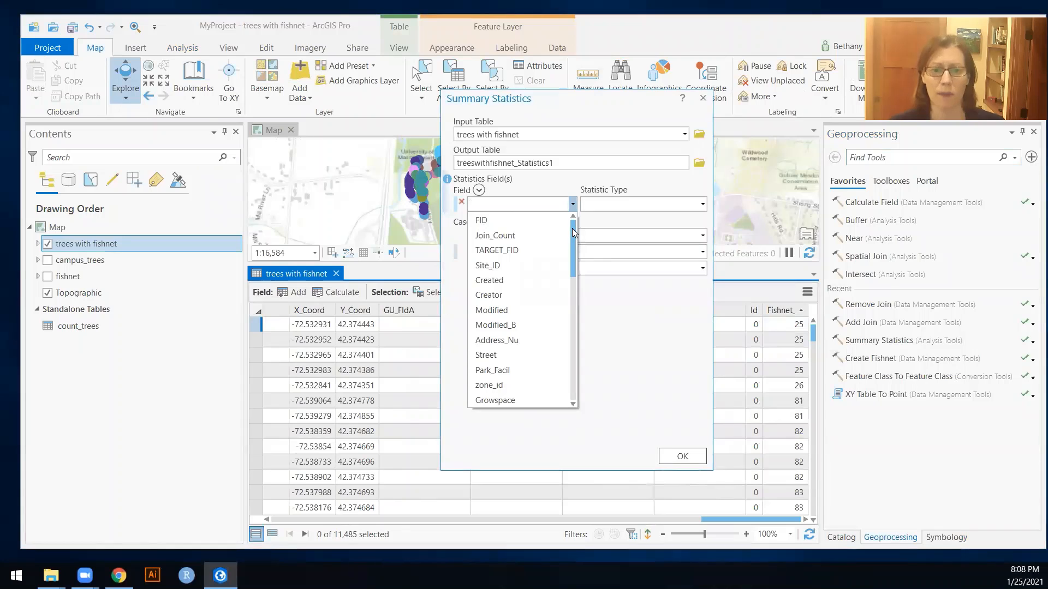
left_click_drag(571, 228, 575, 367)
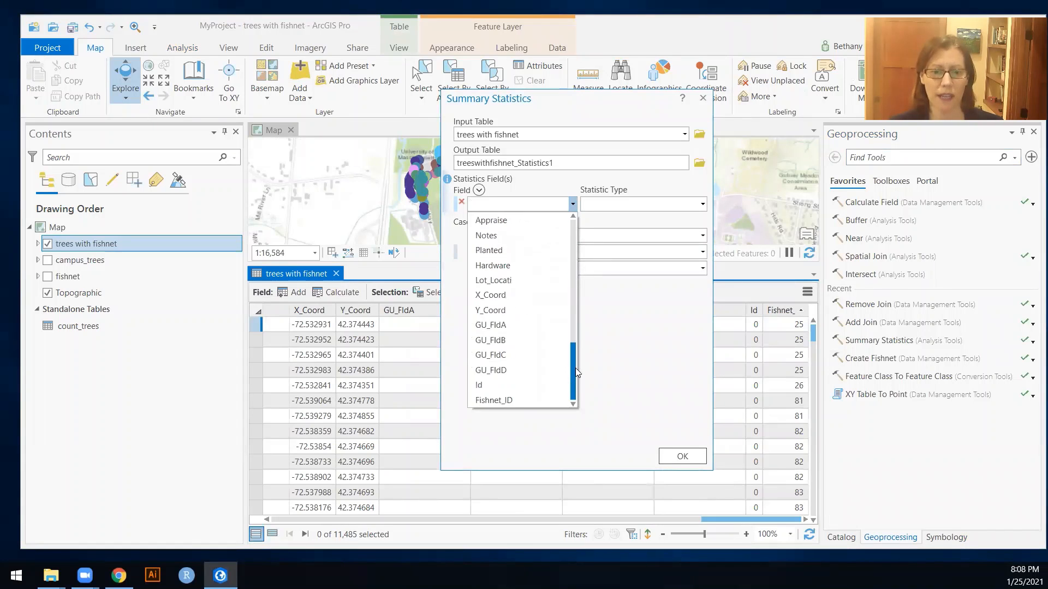
left_click(545, 399)
left_click(702, 204)
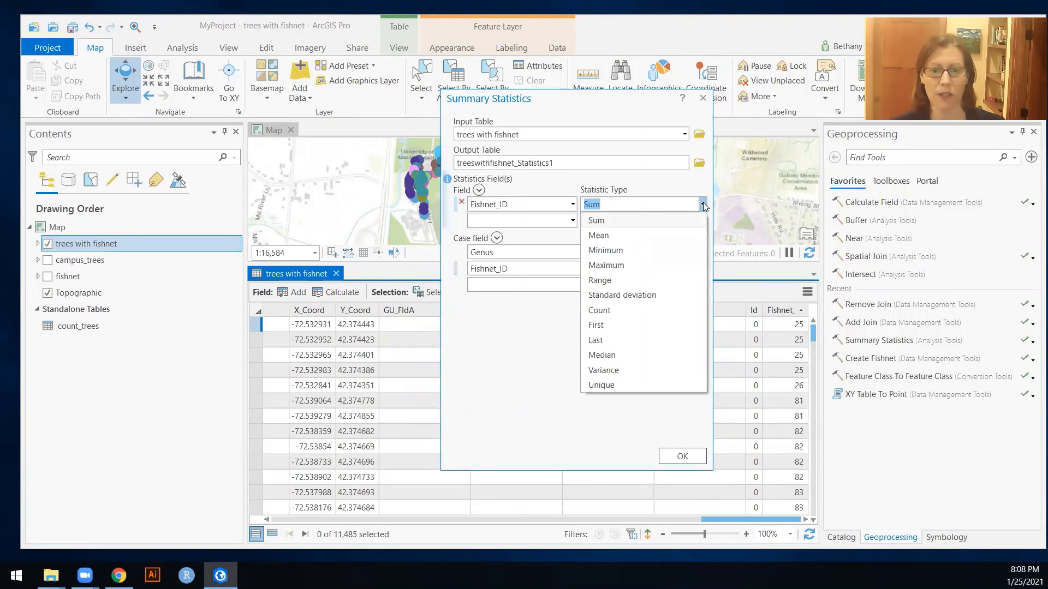
left_click(619, 311)
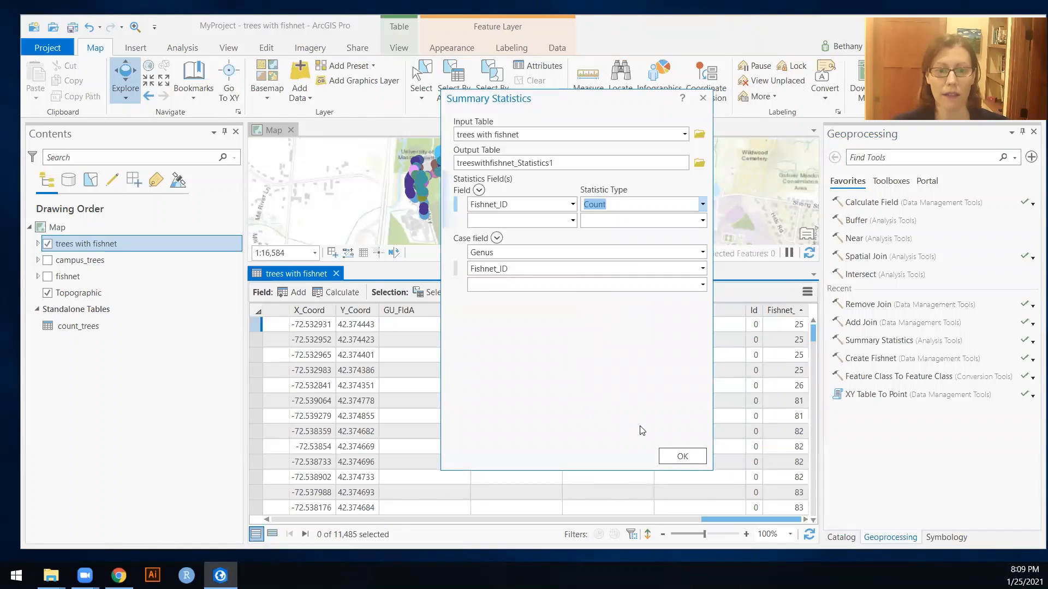
left_click(681, 457)
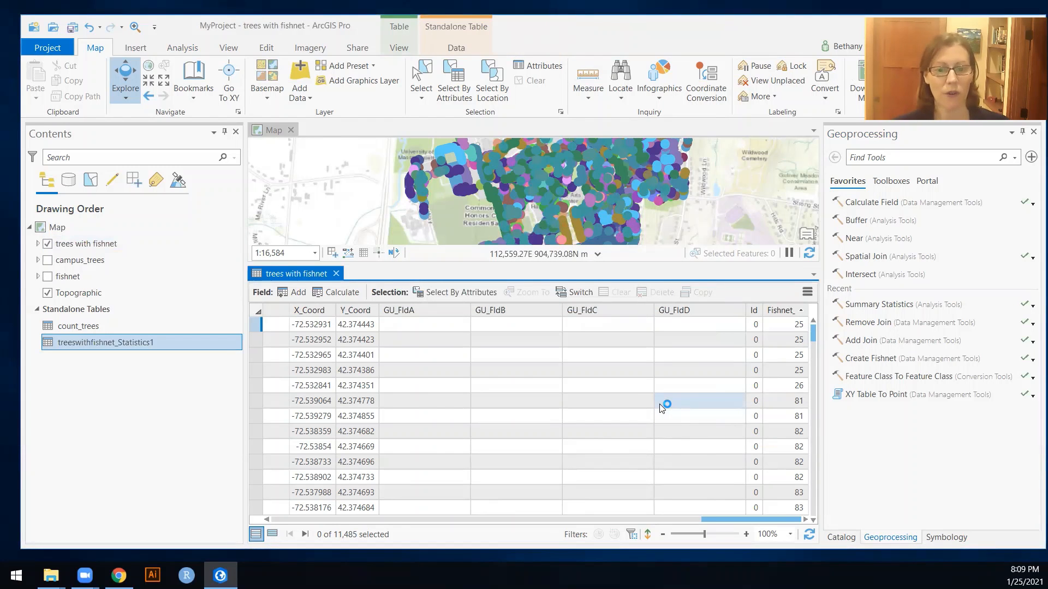
- Open the treeswithfishnet_Statistics1 table, look through its records and sort it ascending by Fishnet_ID
right_click(92, 344)
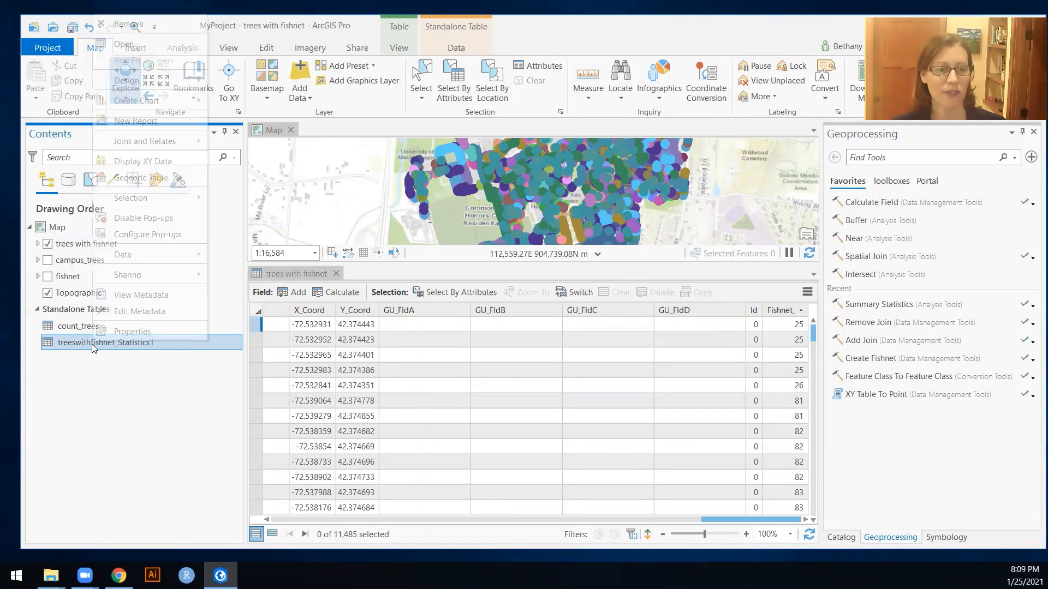
left_click(134, 44)
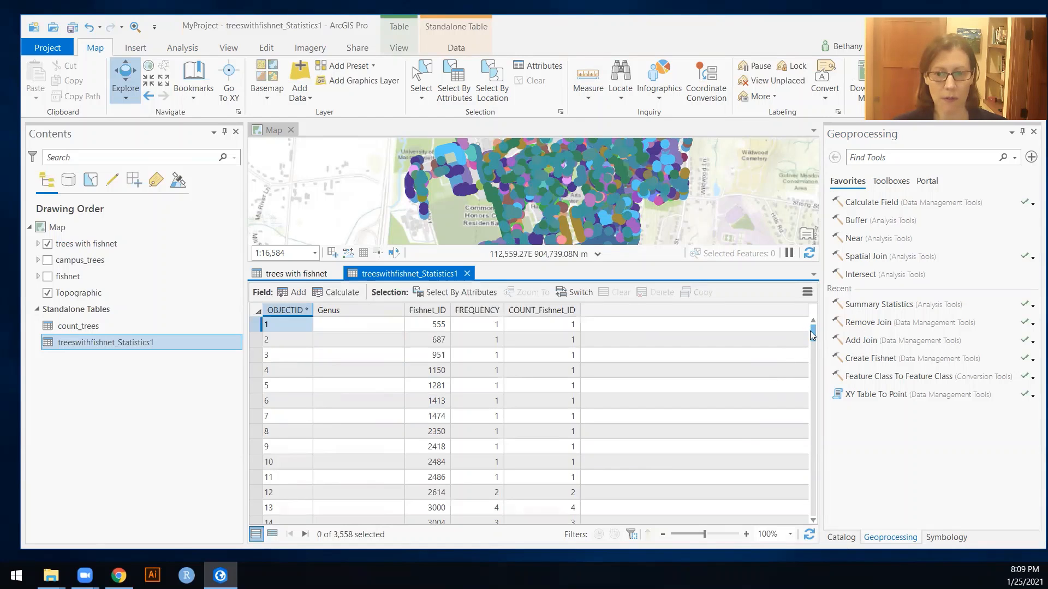
left_click_drag(812, 333, 810, 347)
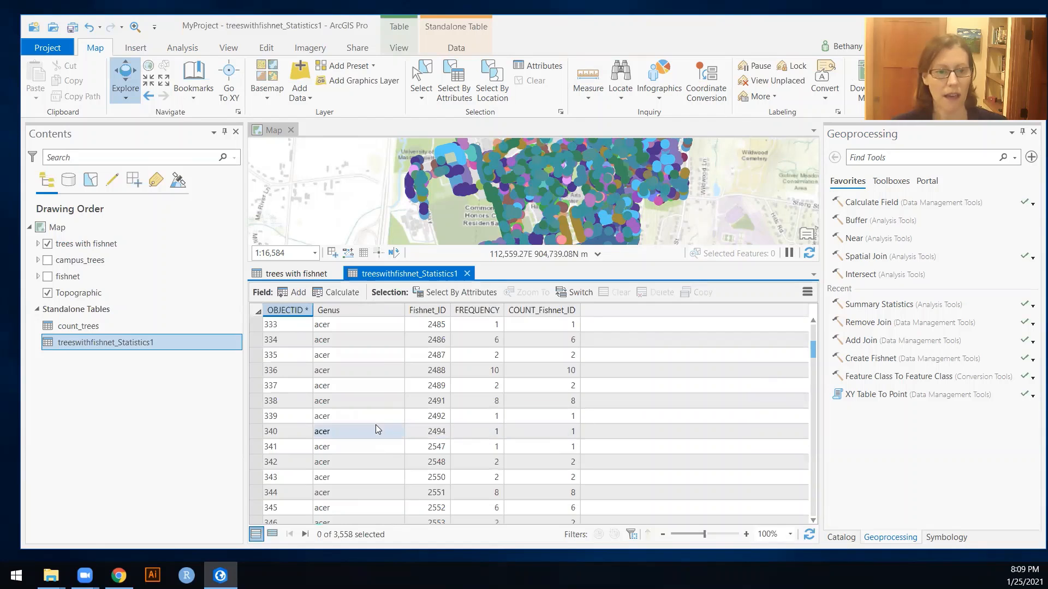
scroll(345, 371, "up", 2)
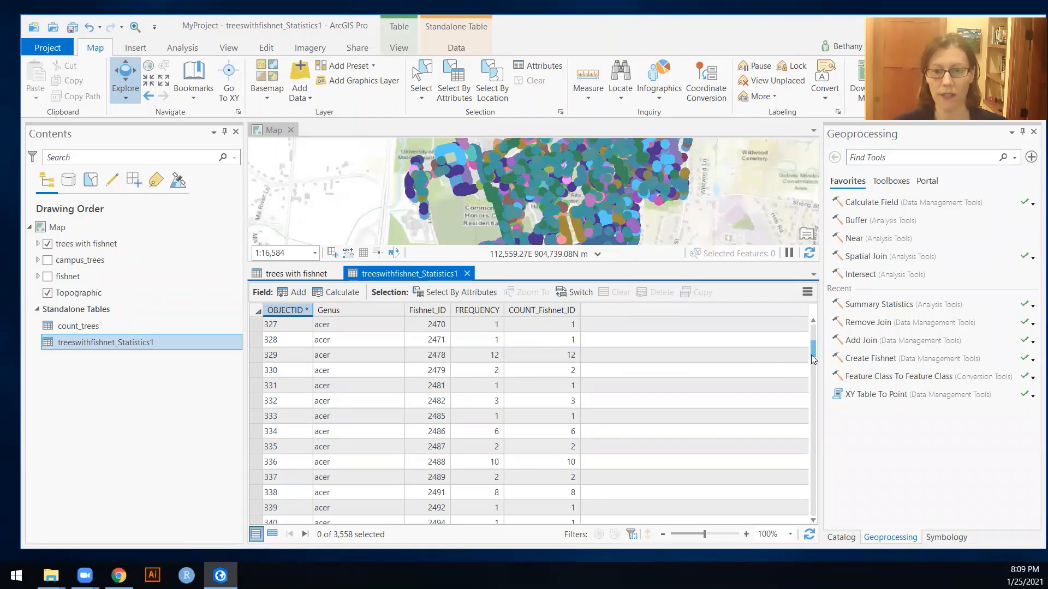
left_click_drag(813, 318, 813, 317)
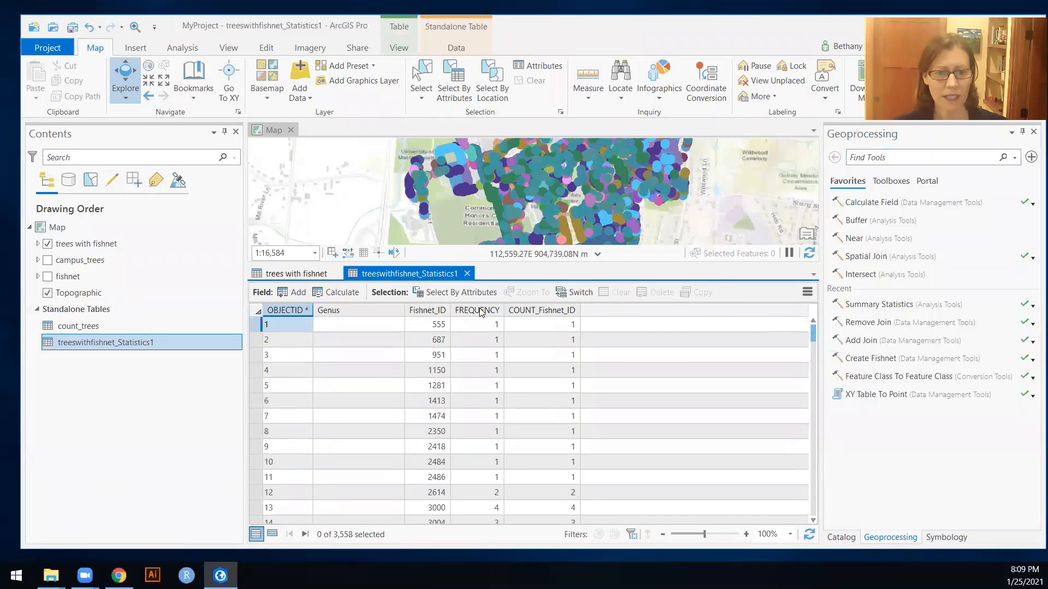
right_click(436, 310)
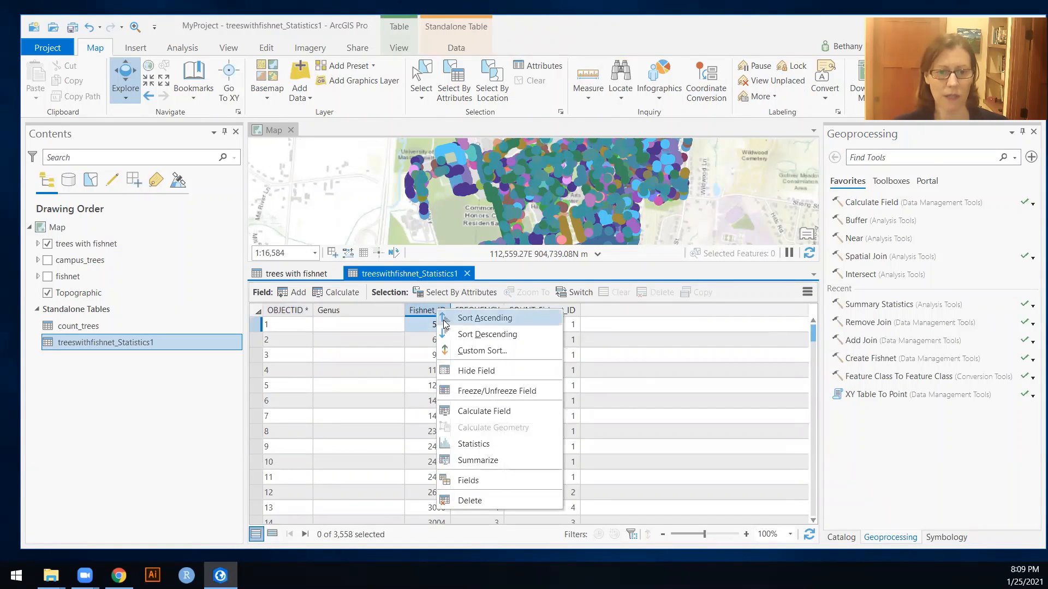
left_click(446, 322)
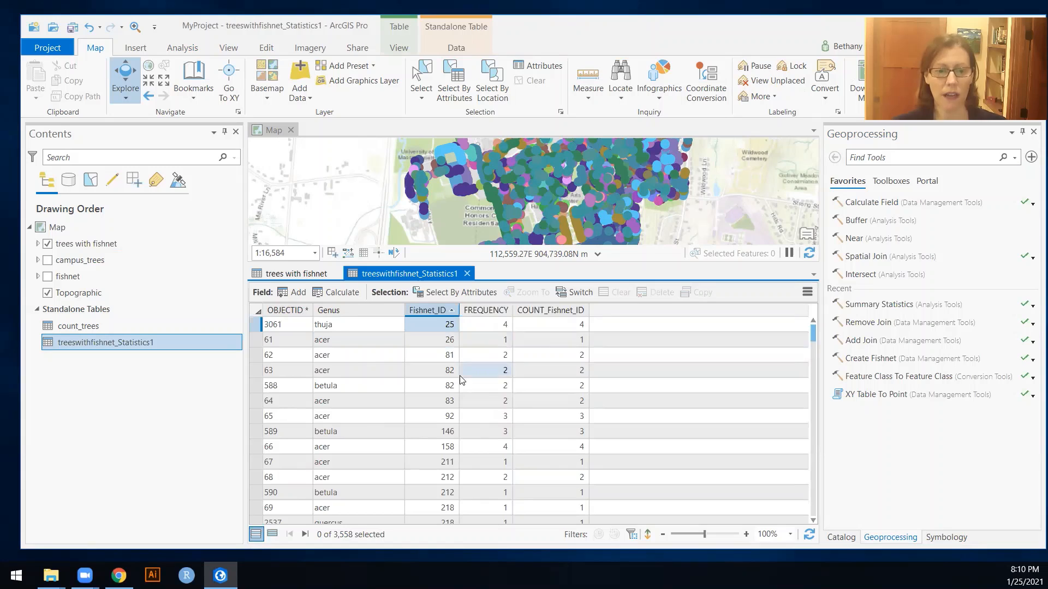
- Highlight the two rows of fishnet cell 82, followed by the single rows of cells 81, 26 and 25
left_click_drag(252, 371, 257, 386)
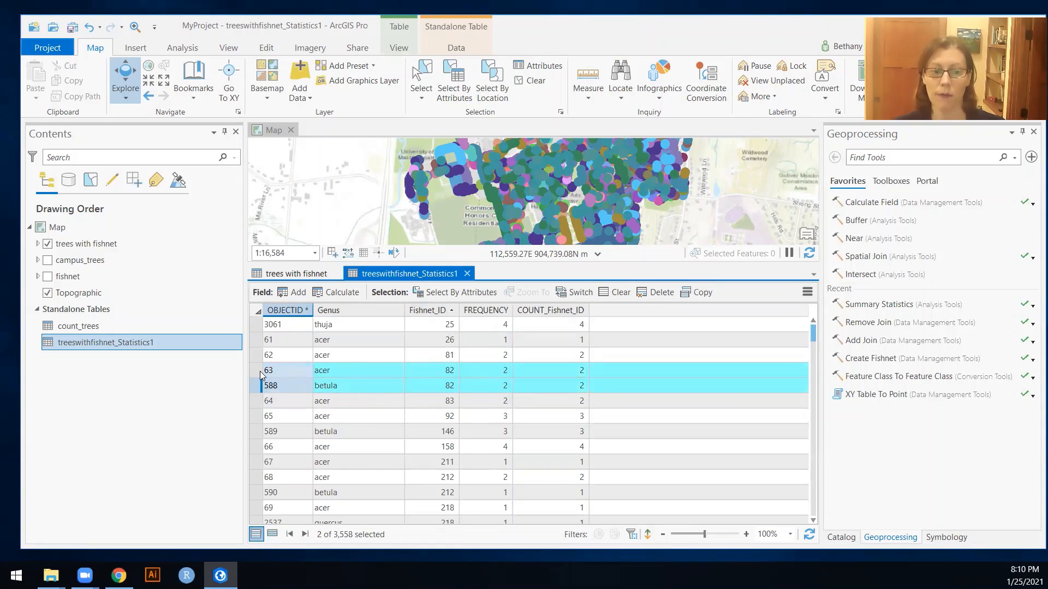
left_click(260, 355)
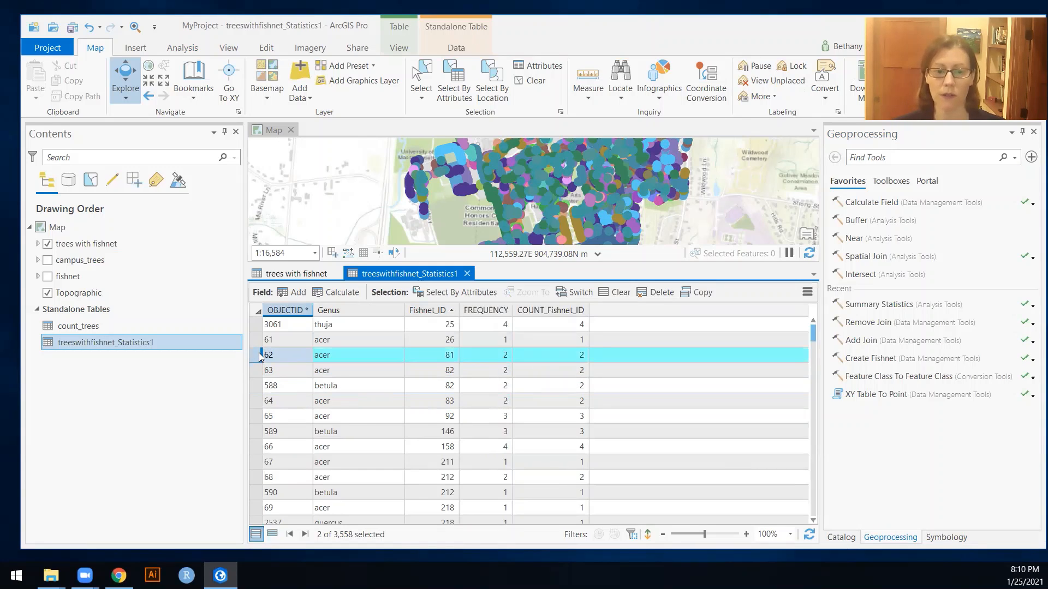
left_click(259, 340)
left_click(259, 325)
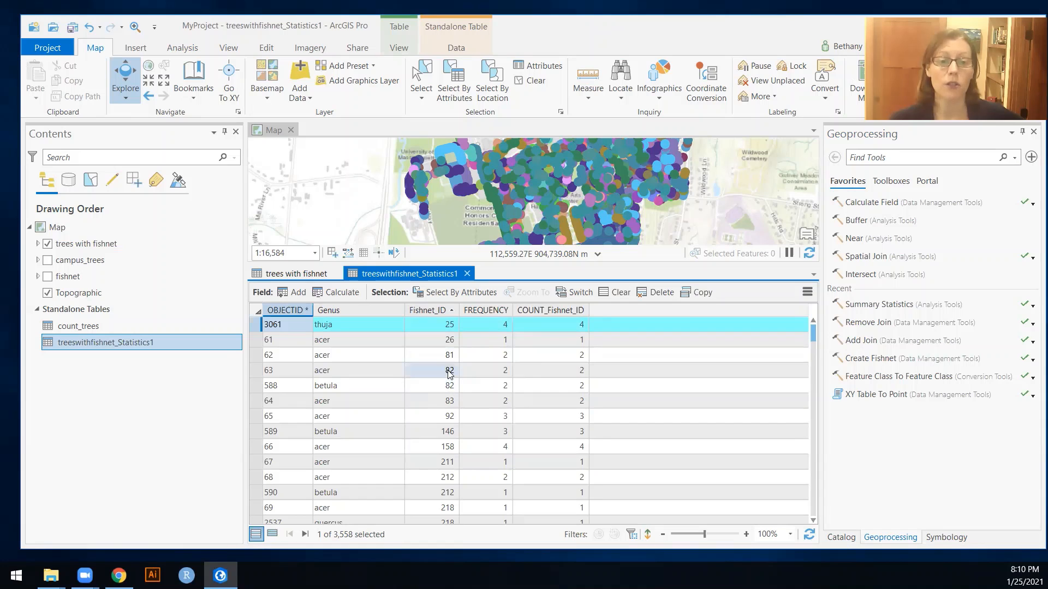
- Summarize treeswithfishnet_Statistics1 by Fishnet_ID with a Count statistic on Fishnet_ID, writing the output table genus_rich
right_click(431, 309)
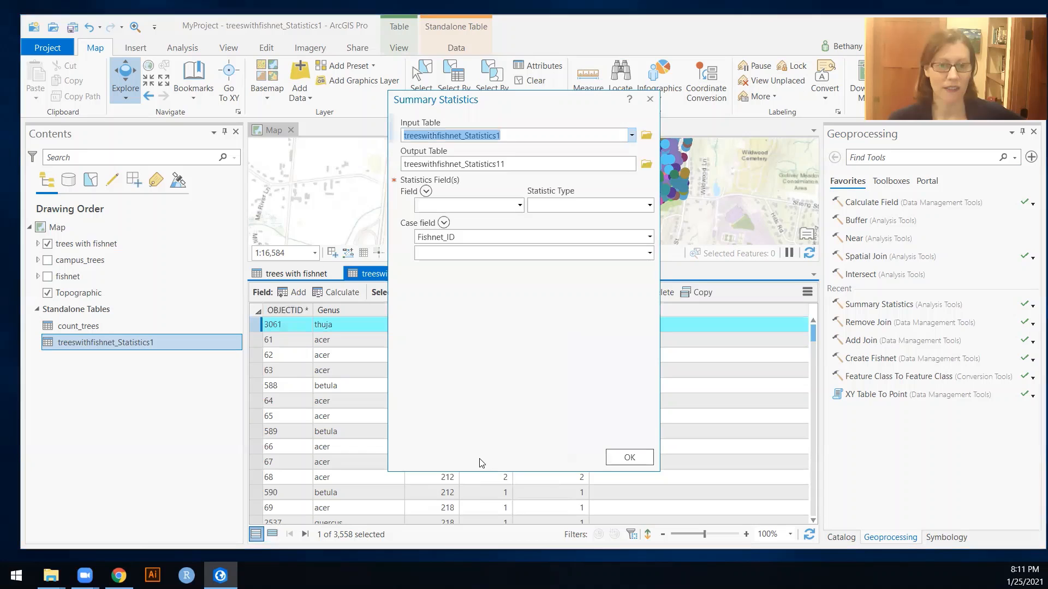
left_click(519, 164)
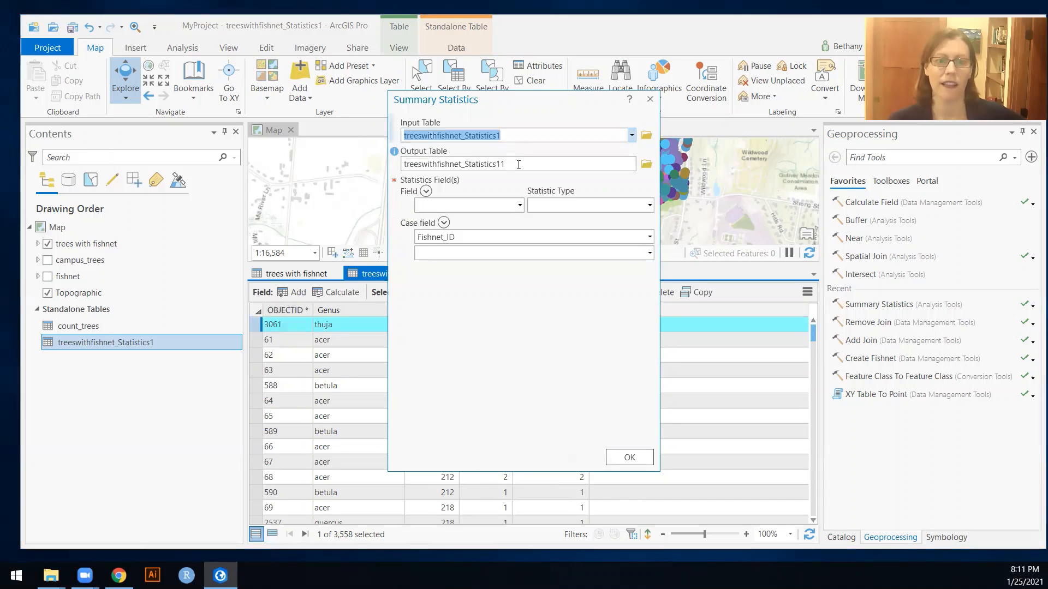
left_click(646, 166)
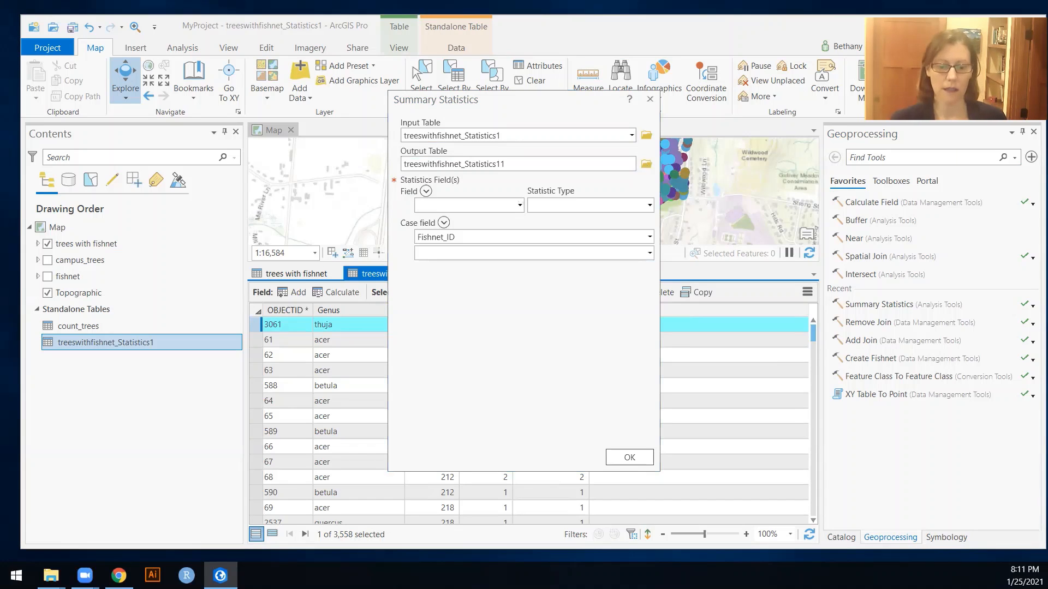
left_click(520, 206)
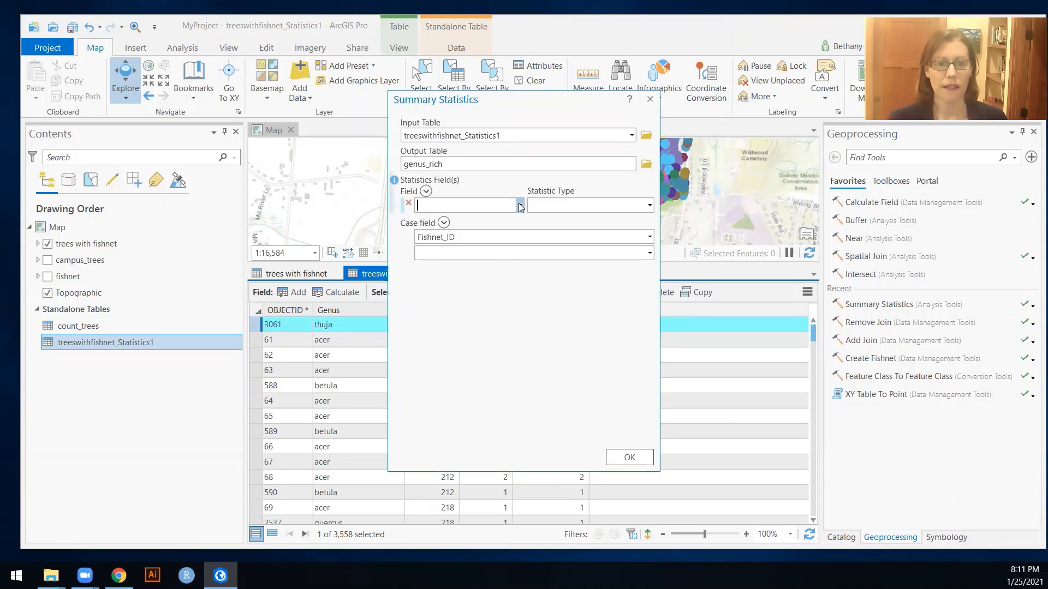
left_click(471, 252)
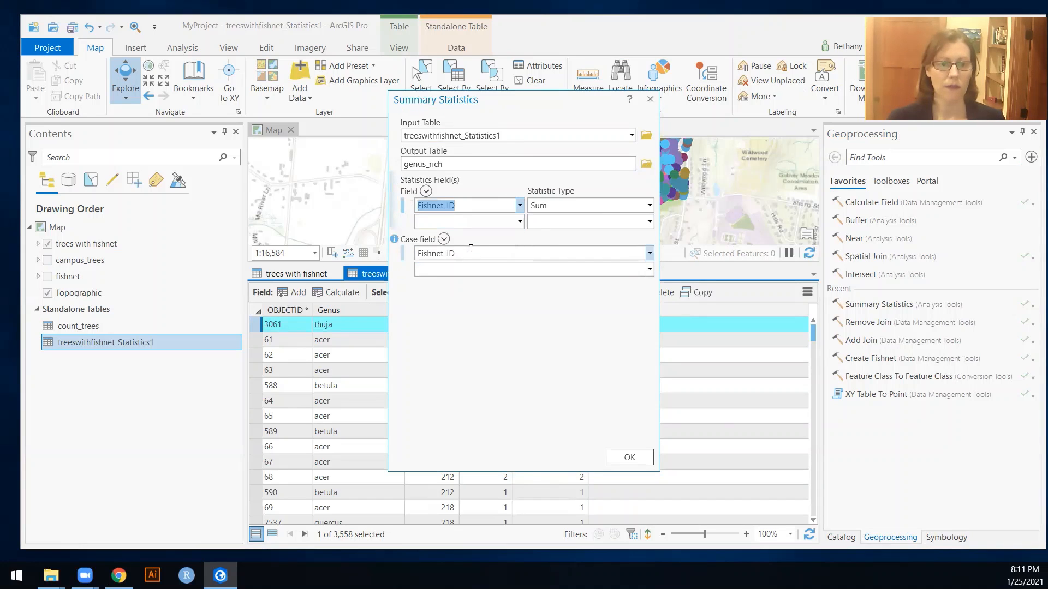
left_click(649, 205)
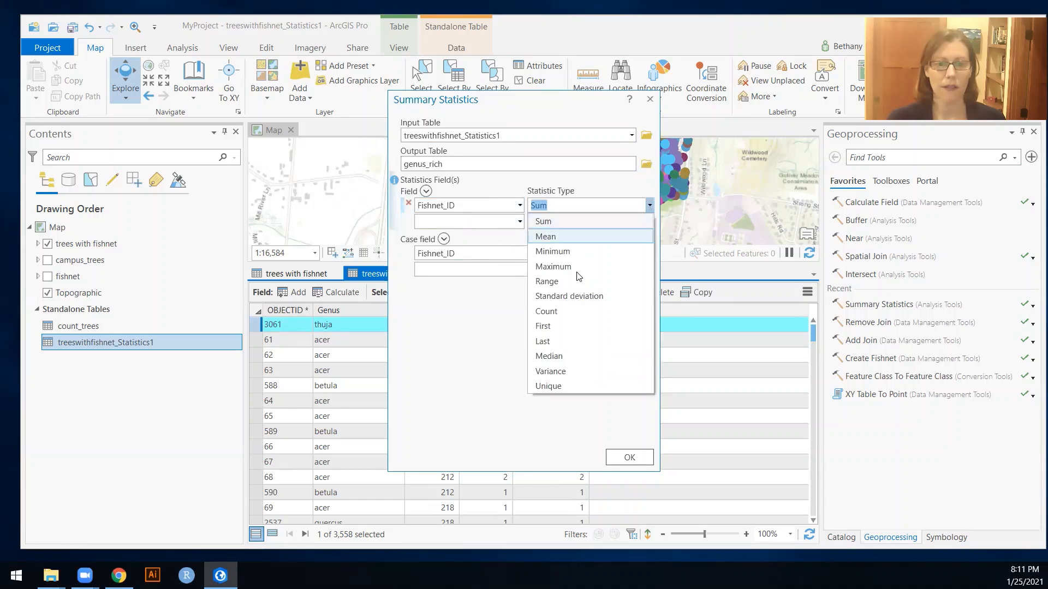
left_click(546, 311)
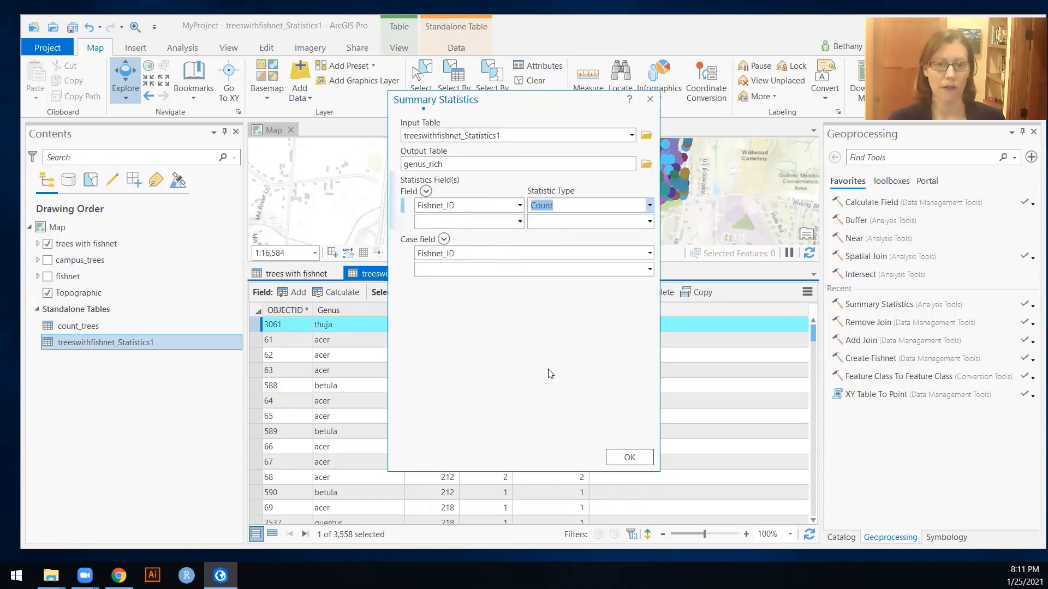
left_click(627, 458)
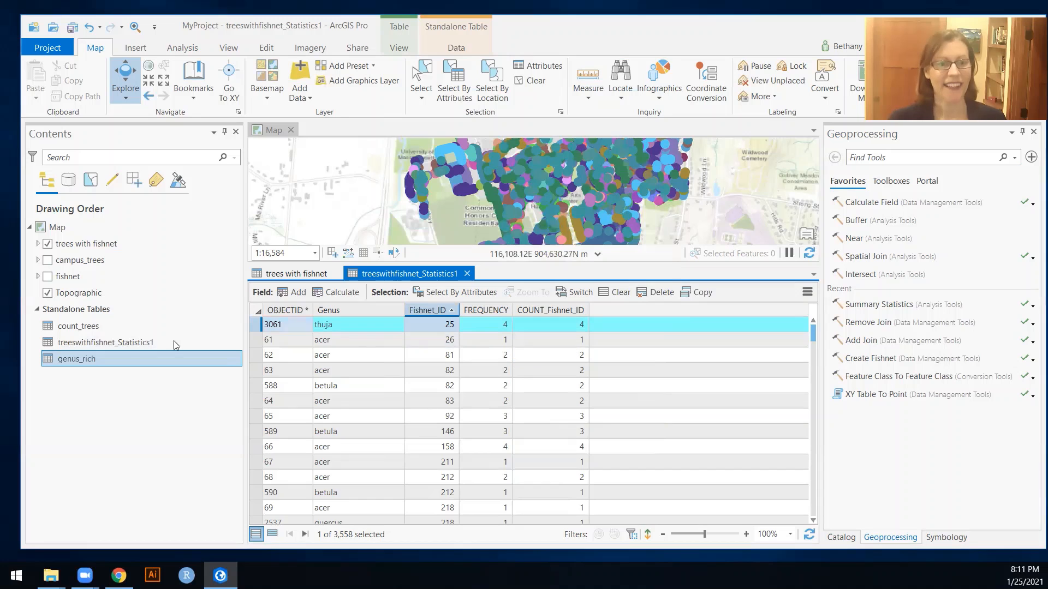
- Open the genus_rich table to check its records and close it again
right_click(107, 358)
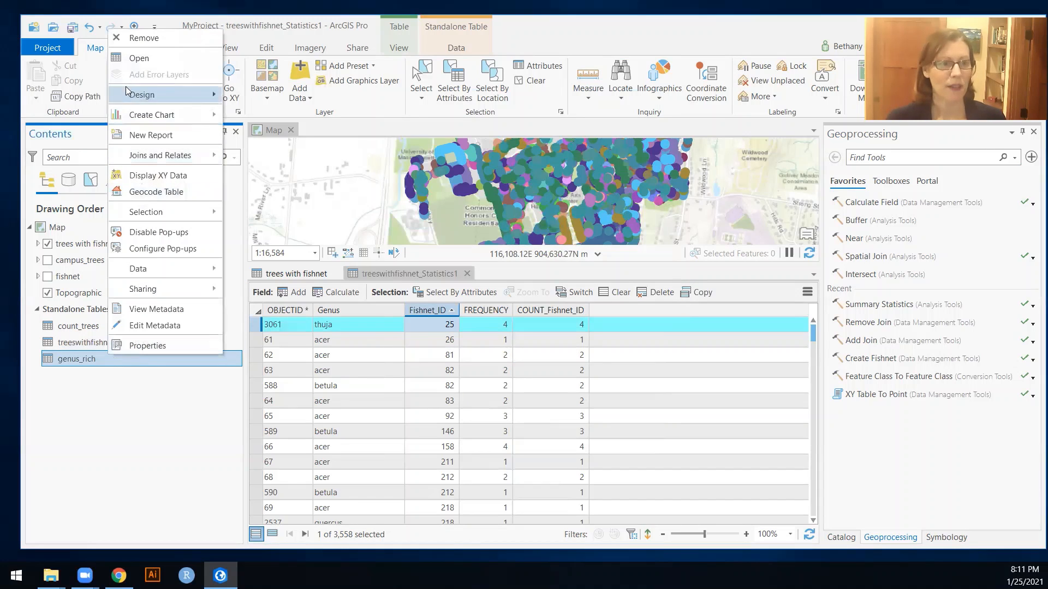
left_click(136, 58)
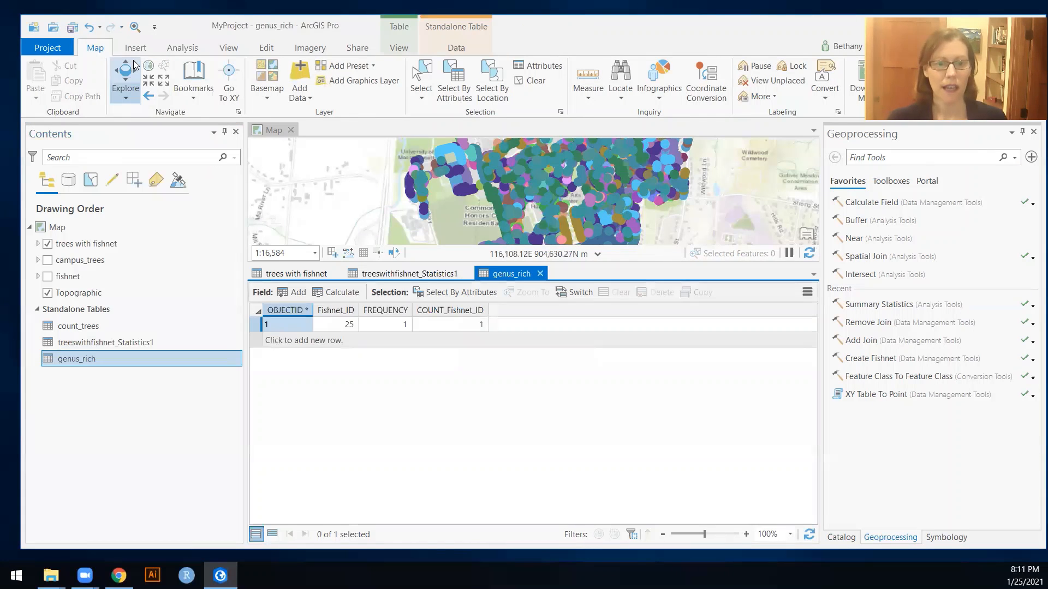
left_click(542, 272)
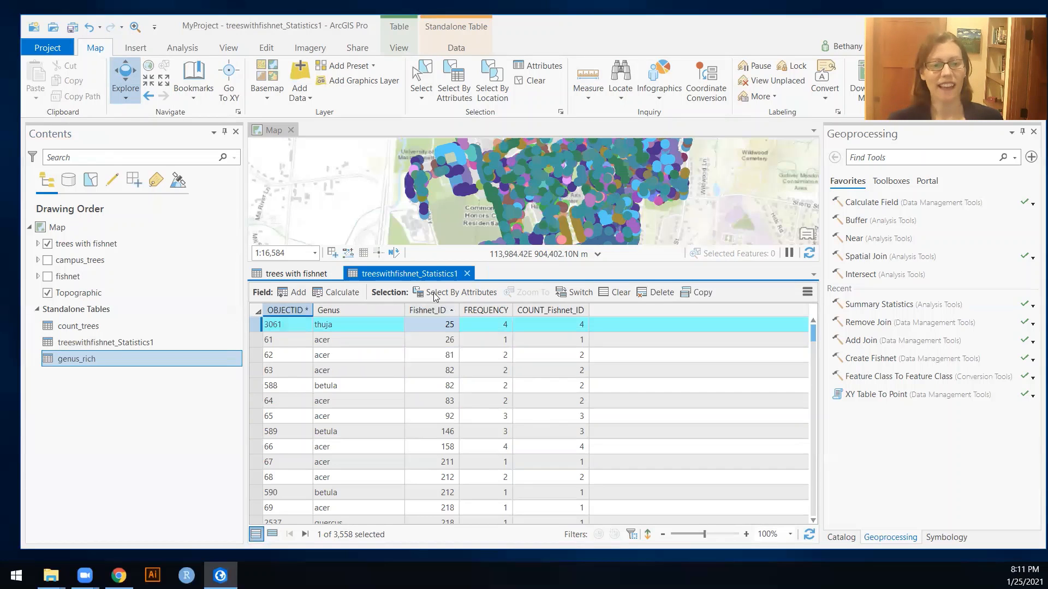
- Clear the row selection in treeswithfishnet_Statistics1 and remove the genus_rich table from the map
left_click(604, 293)
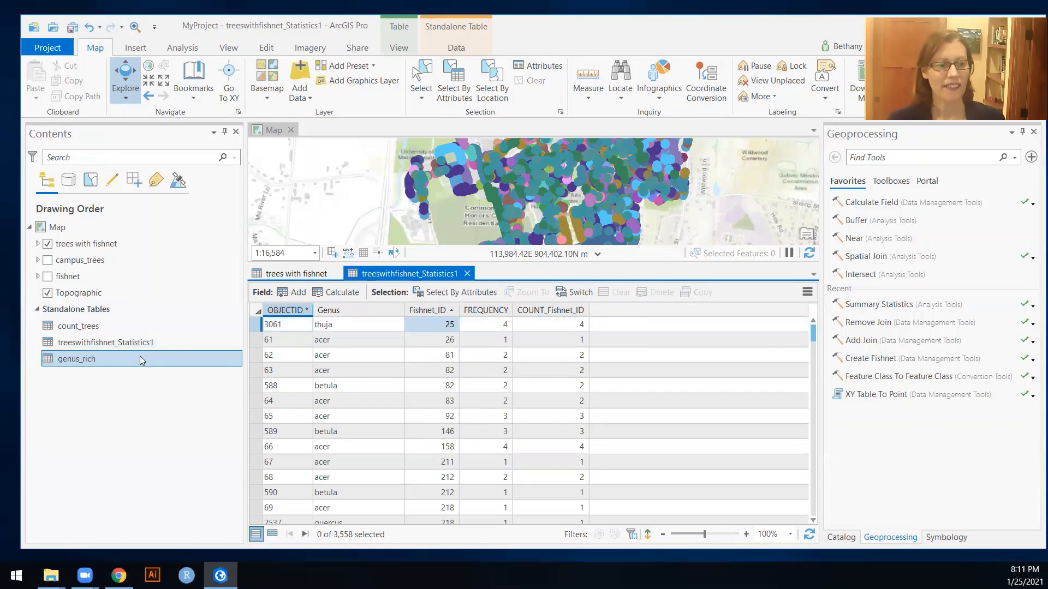
right_click(113, 358)
left_click(148, 37)
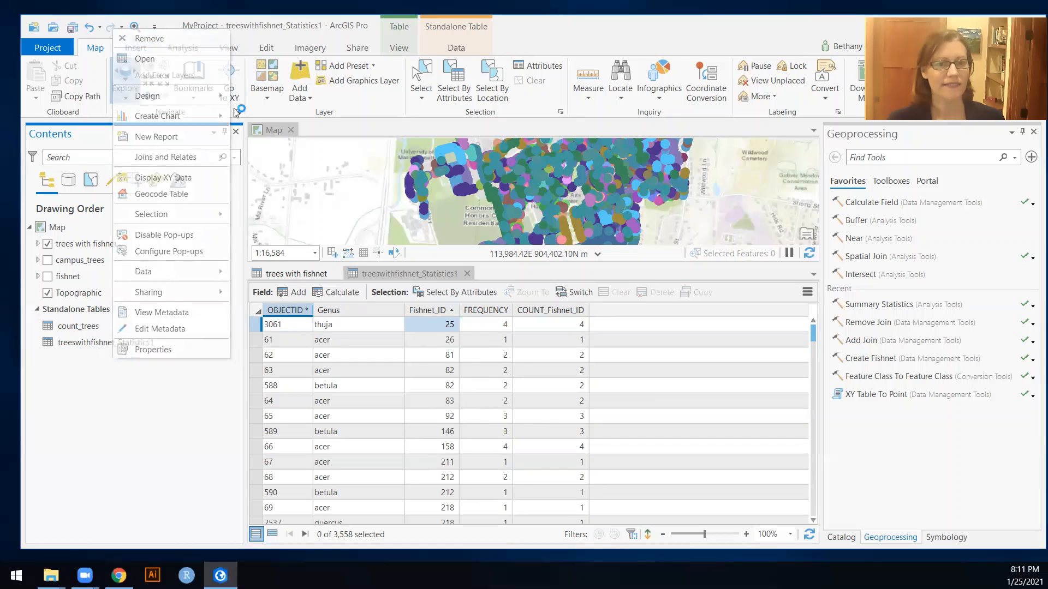
- Summarize treeswithfishnet_Statistics1 by Fishnet_ID again with a Count statistic on Fishnet_ID, writing the output table genus_rich2
right_click(422, 307)
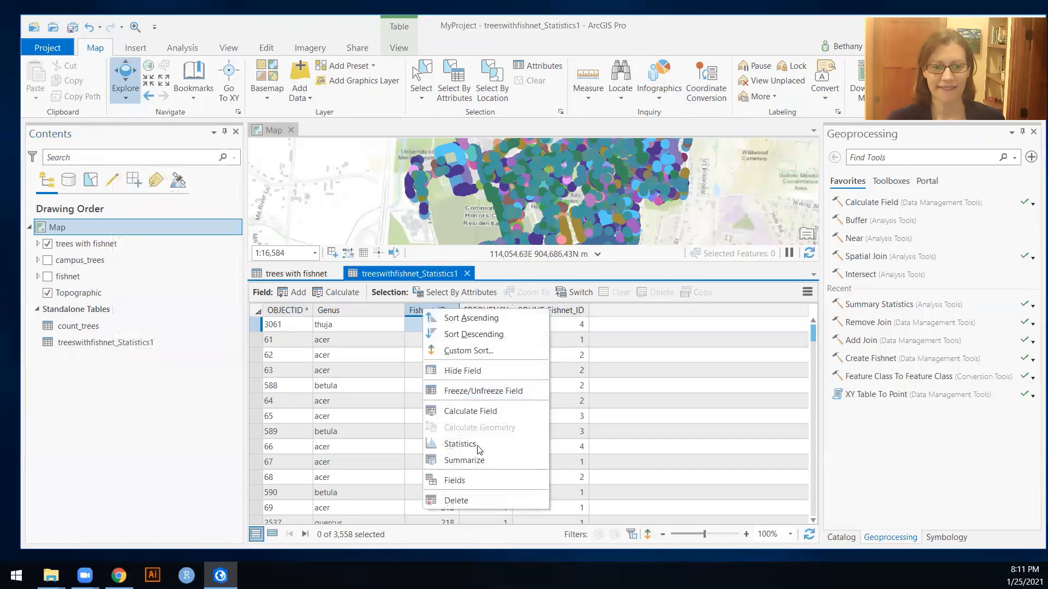
left_click(463, 461)
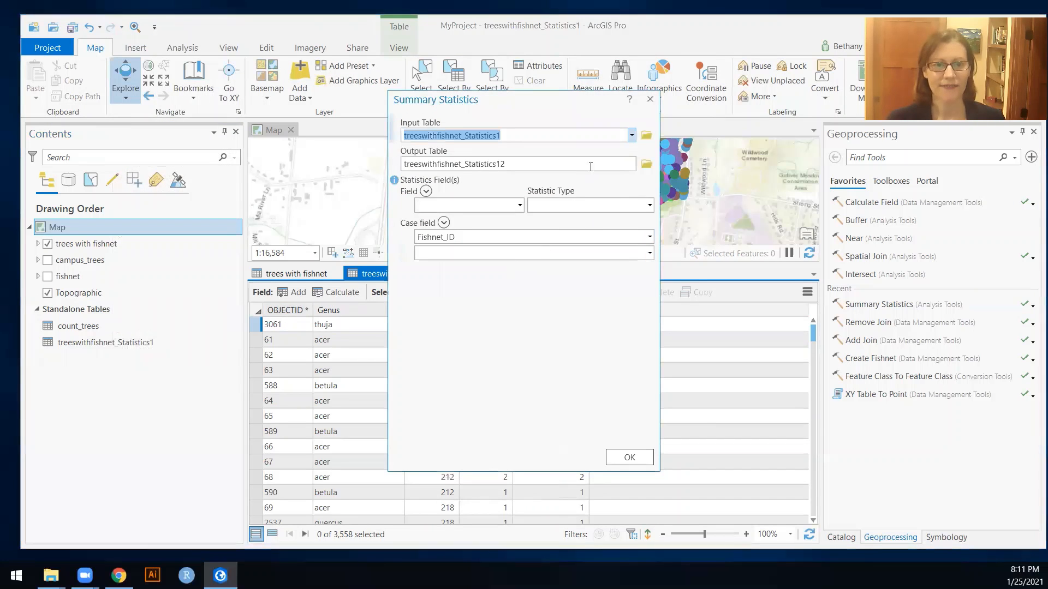
left_click(645, 167)
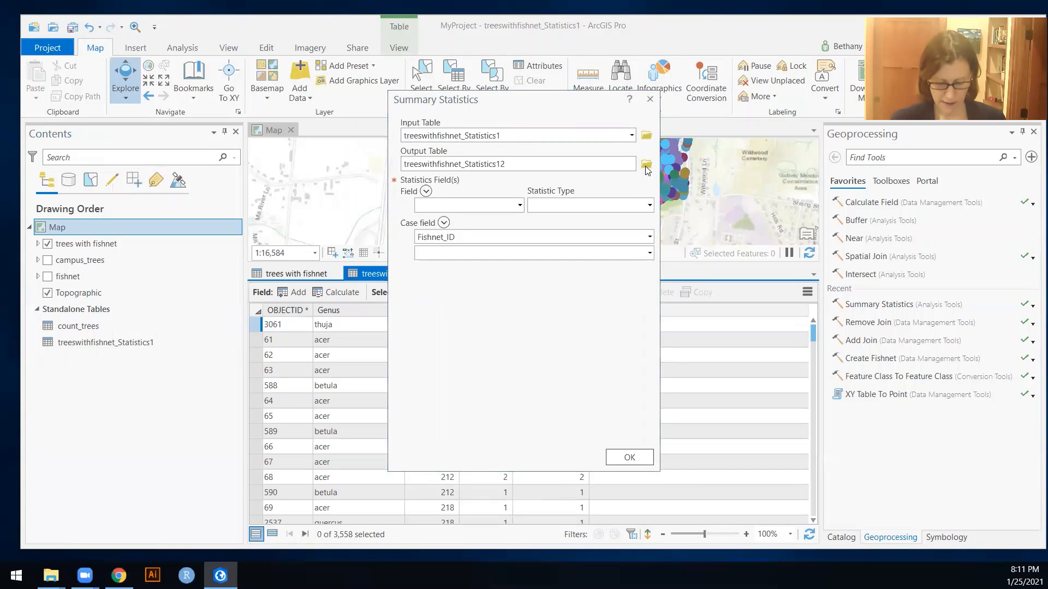
key("ctrl+a")
type("genus_rich")
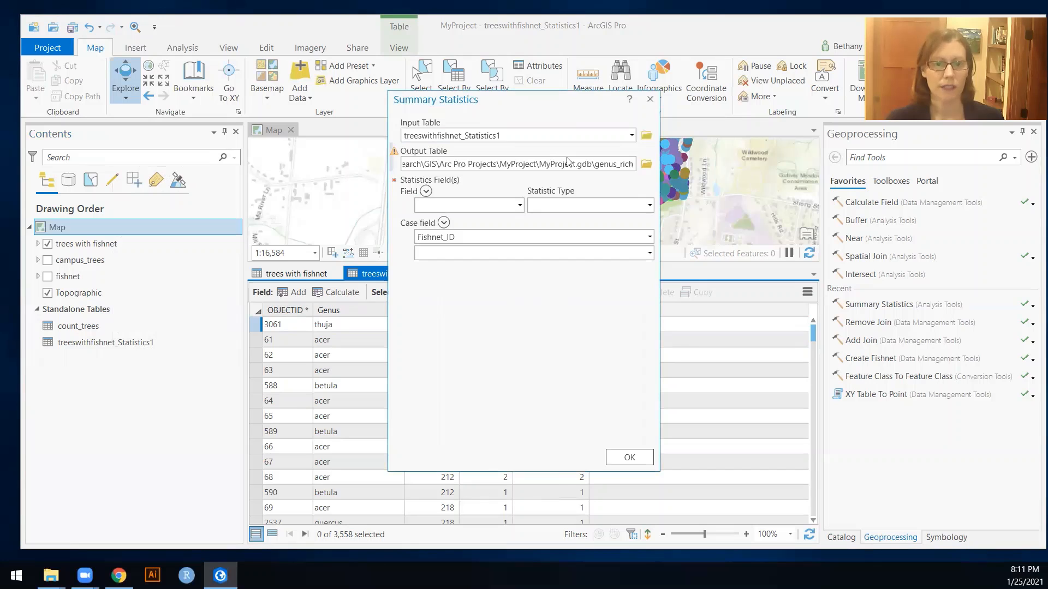
type("2")
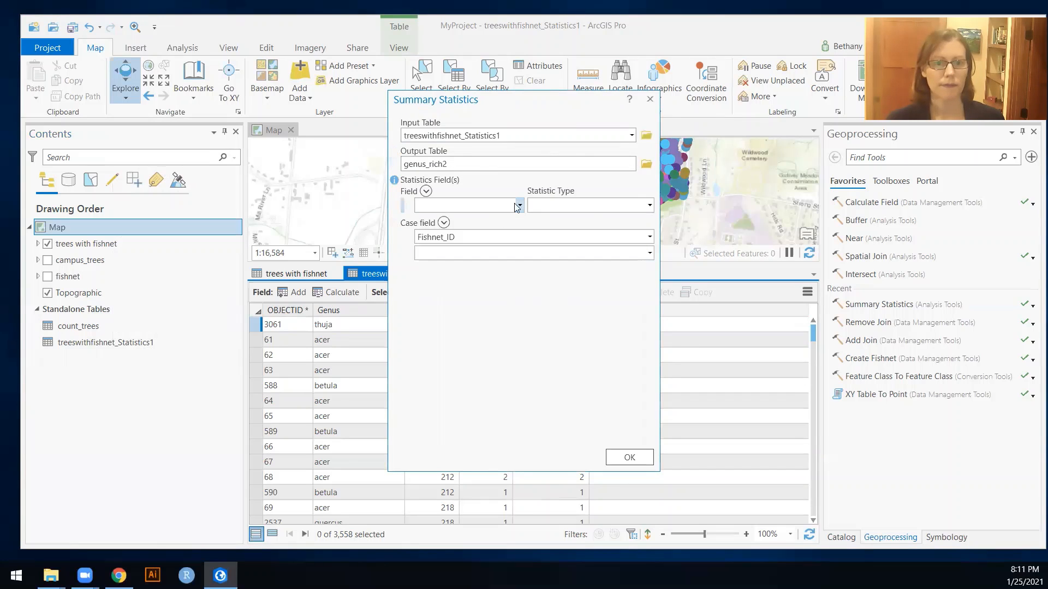
left_click(519, 206)
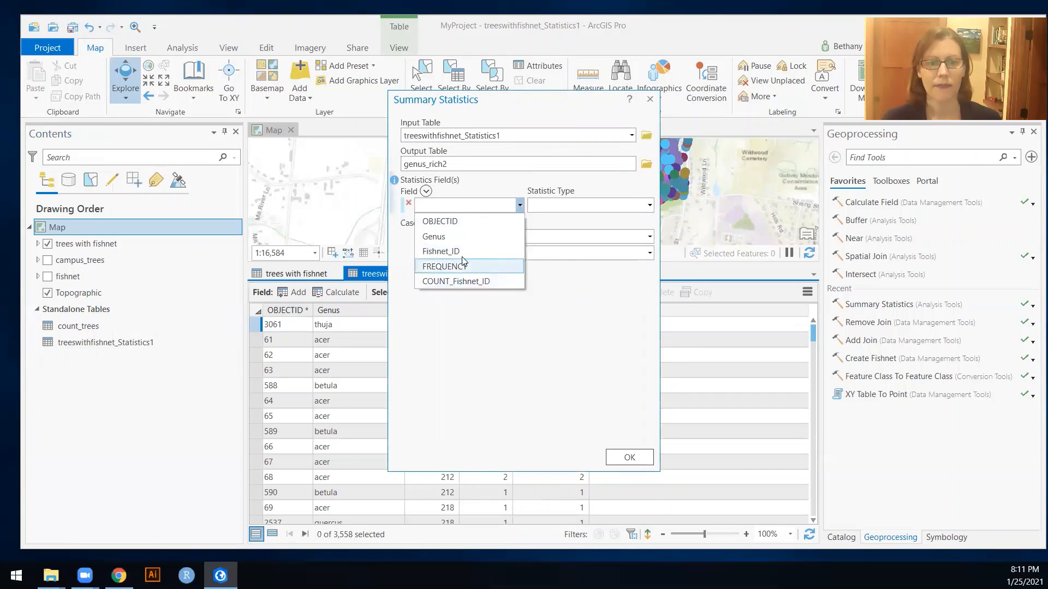
left_click(441, 251)
left_click(627, 205)
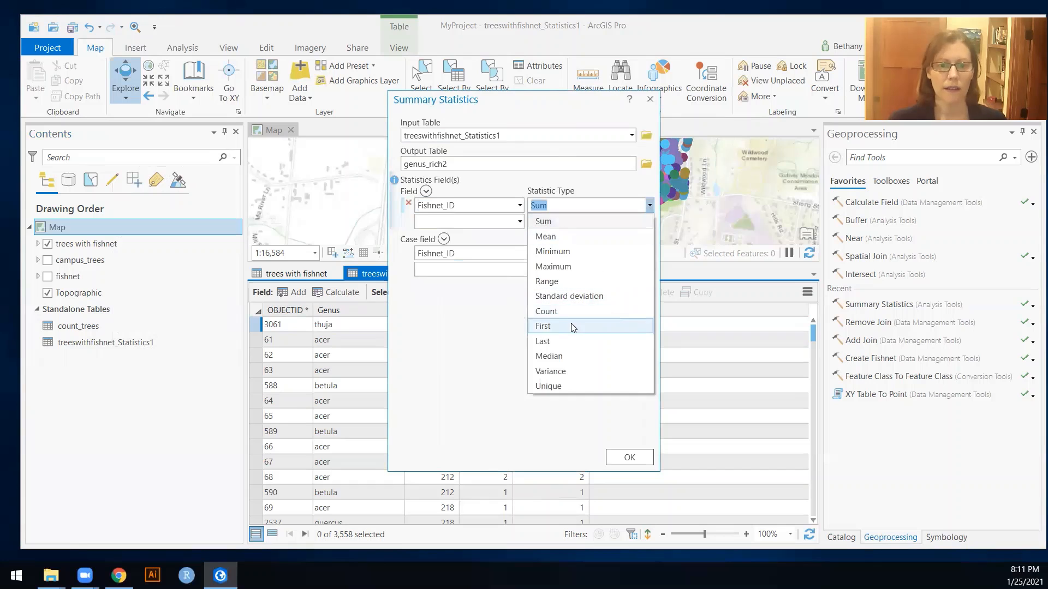
left_click(570, 317)
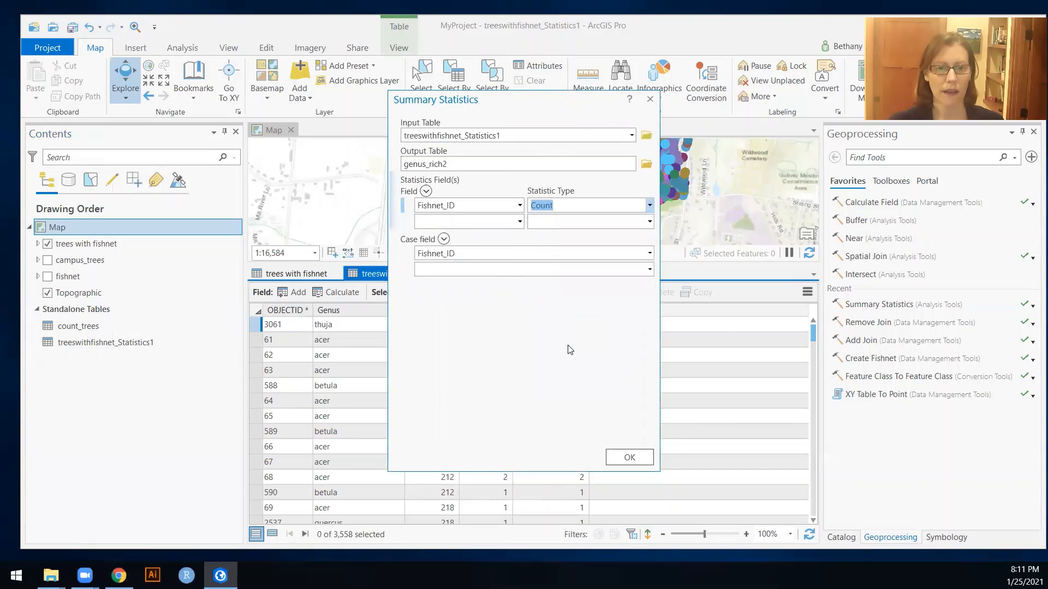
left_click(630, 458)
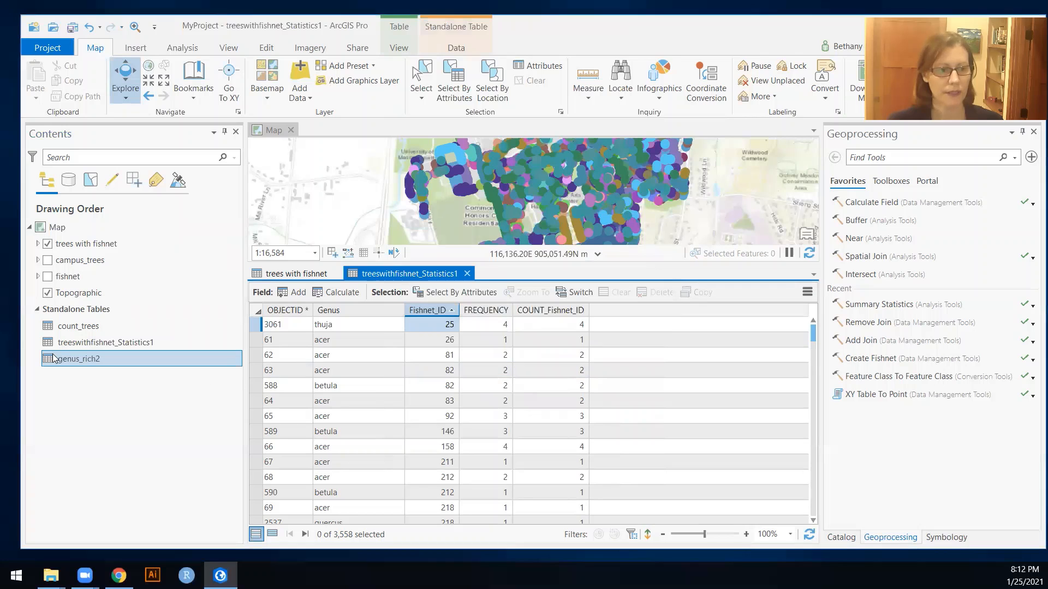
- Open the genus_rich2 table and compare its counts per fishnet cell with the genus rows in treeswithfishnet_Statistics1
right_click(79, 358)
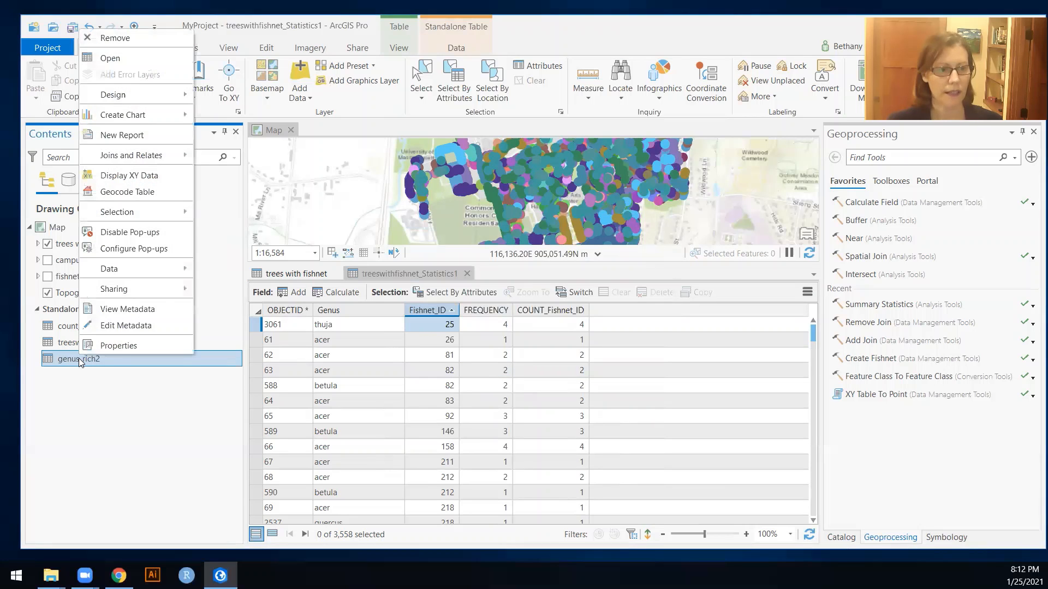
left_click(126, 57)
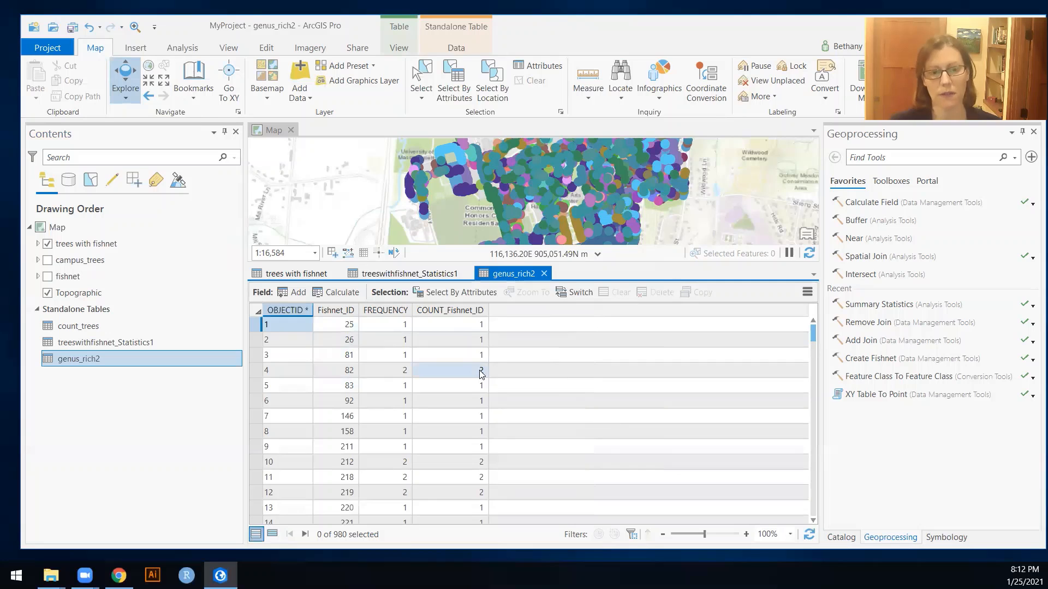
left_click(416, 272)
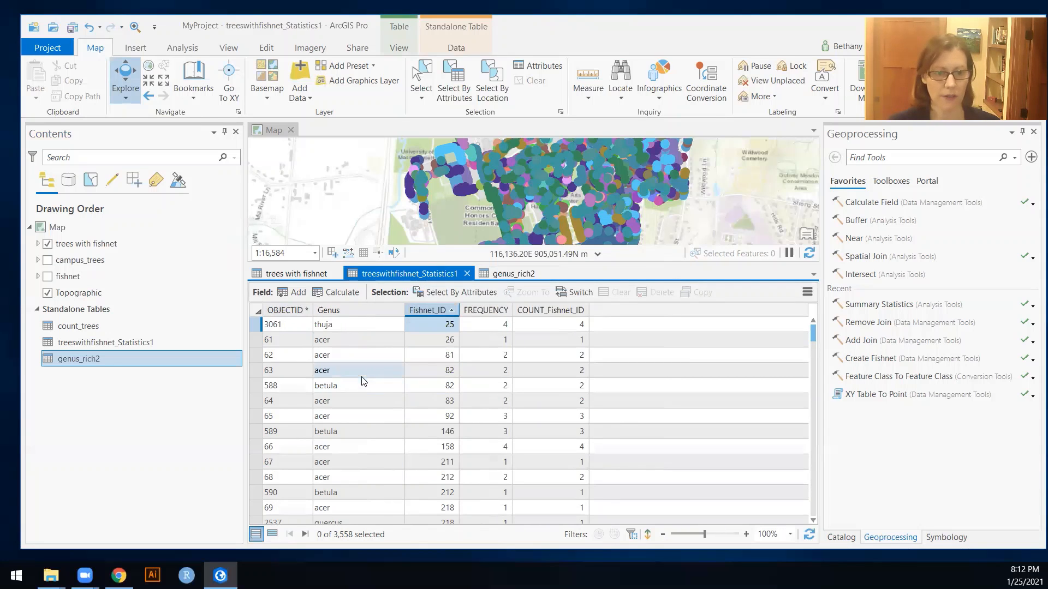
left_click(512, 274)
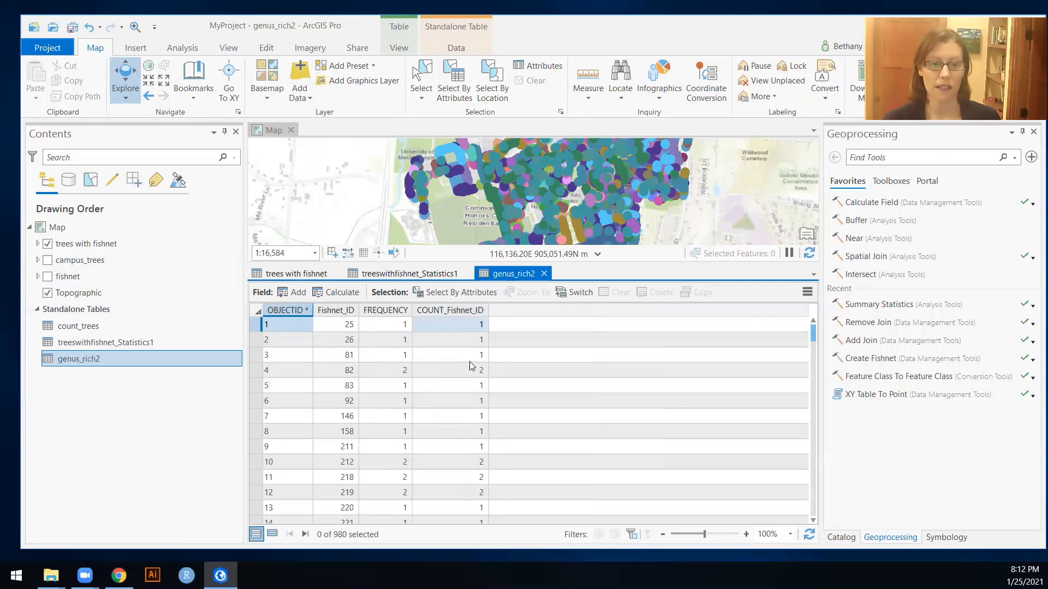
- Join the genus_rich2 table to the fishnet layer using Fishnet_ID as the join field, keeping all target features
right_click(71, 276)
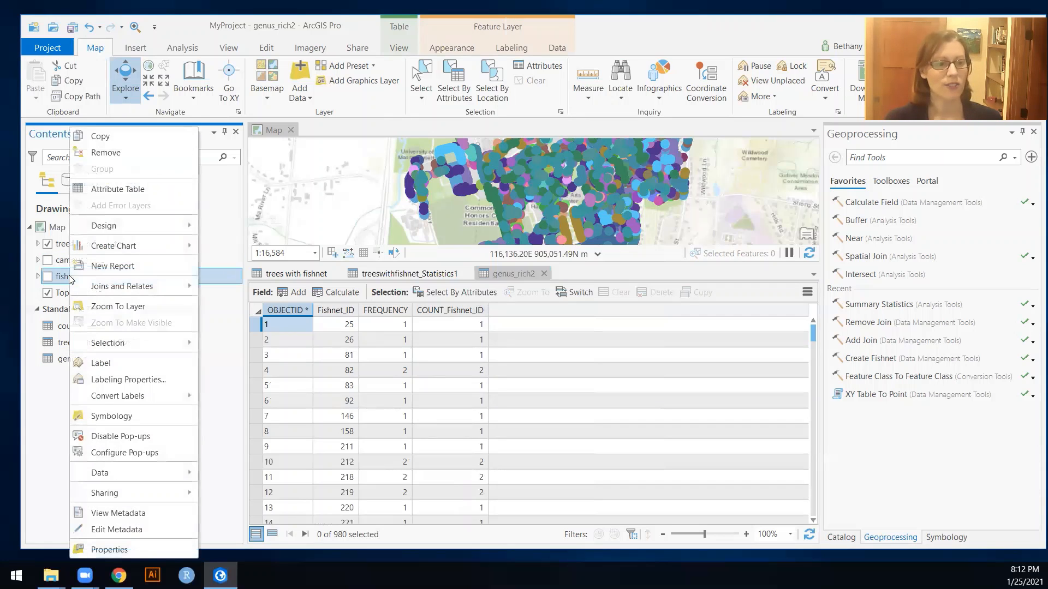
mouse_move(132, 288)
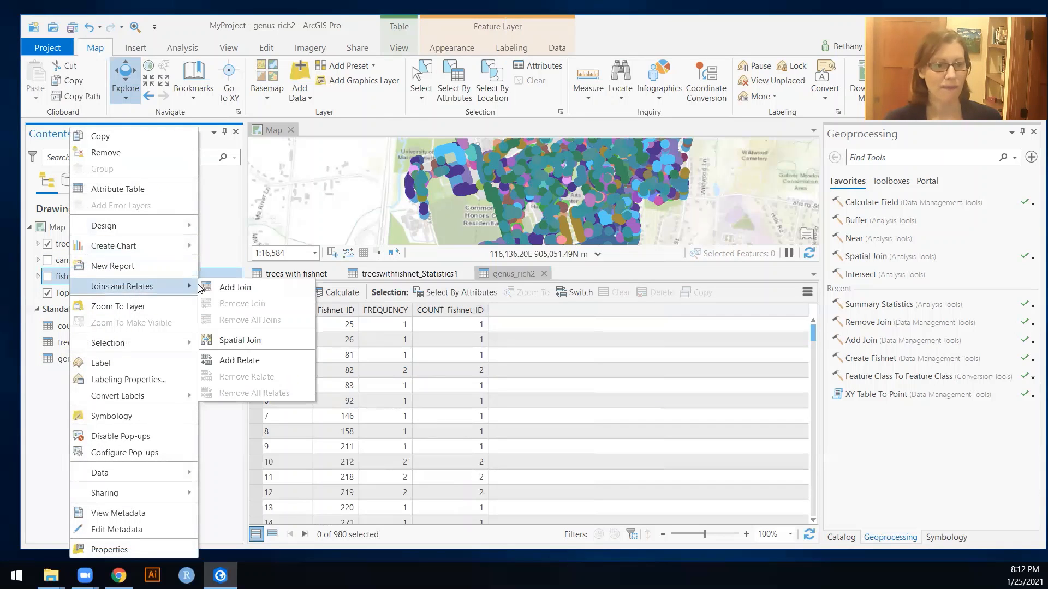
left_click(224, 292)
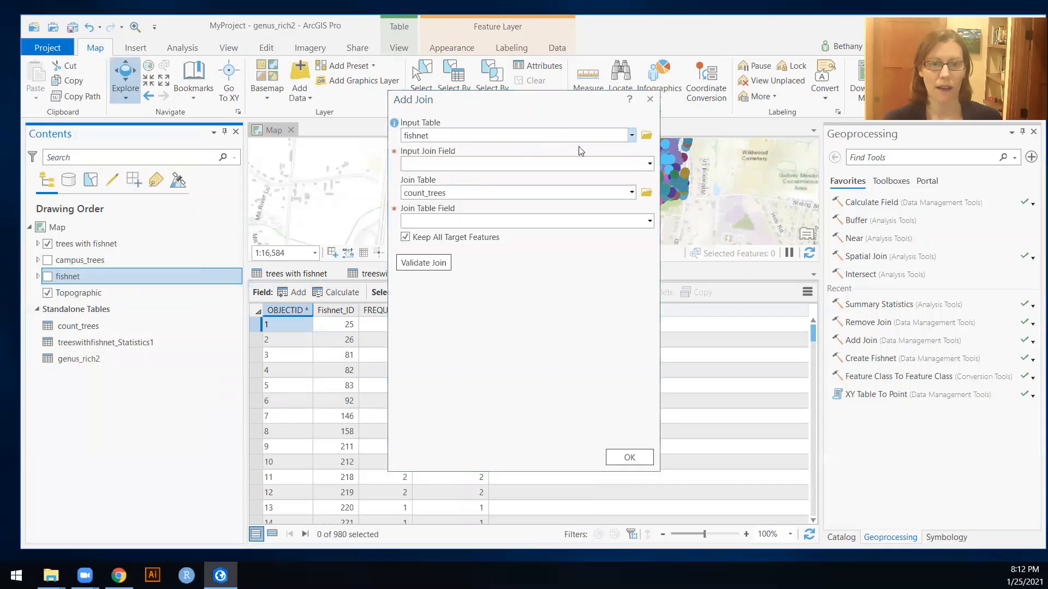
left_click(650, 164)
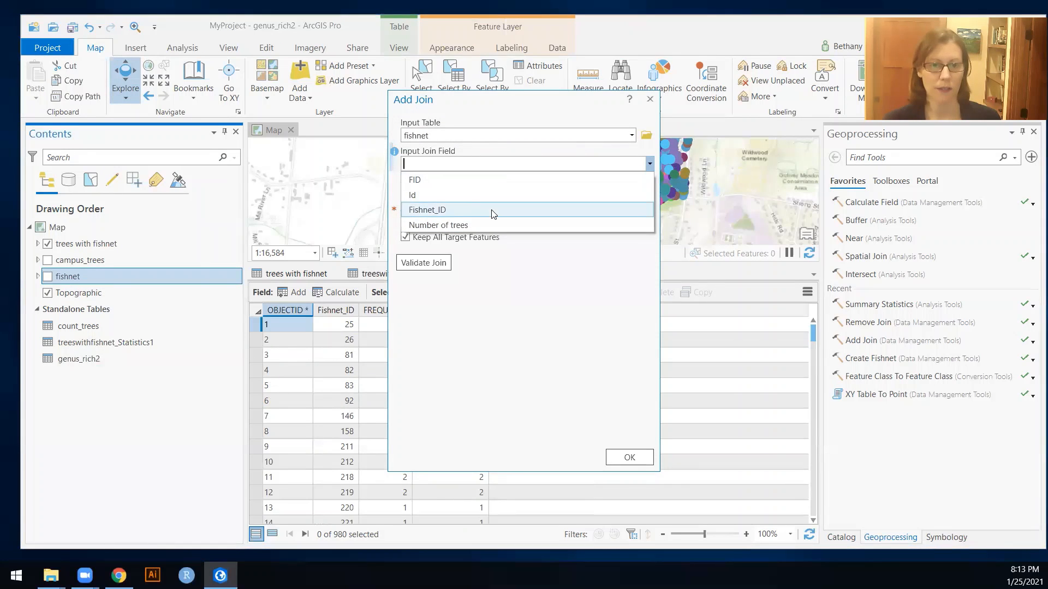
left_click(622, 209)
left_click(630, 193)
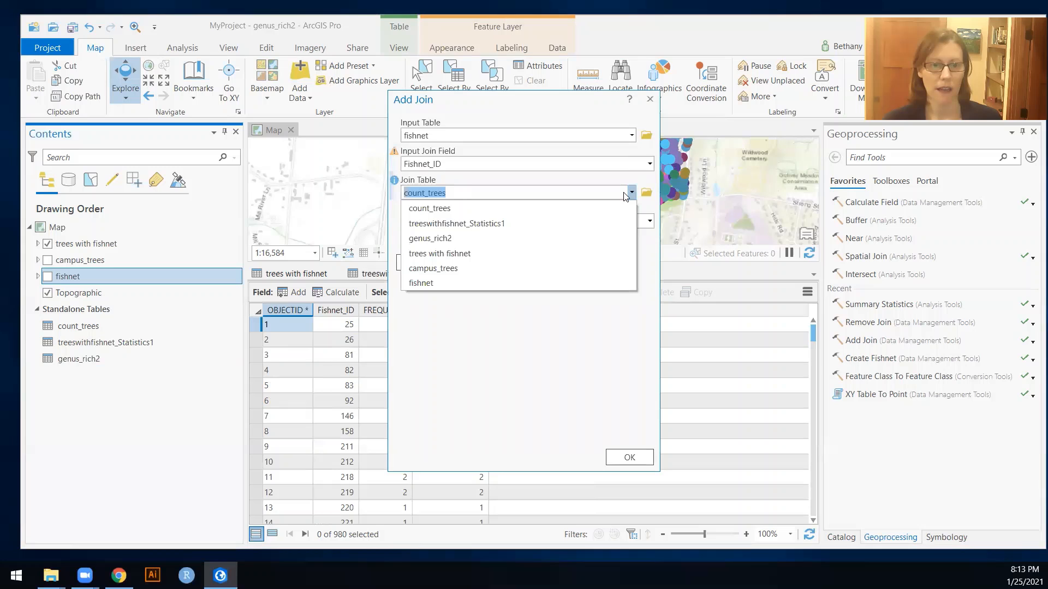
left_click(466, 239)
left_click(629, 458)
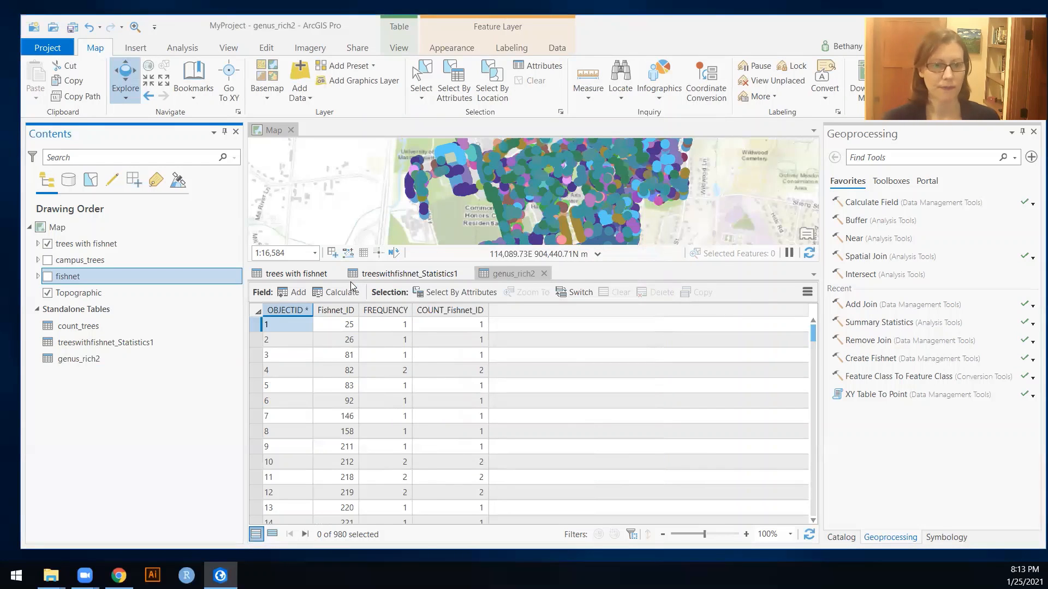
- Open the fishnet attribute table, look through the joined records and sort them descending by COUNT_Fishnet_ID
right_click(79, 281)
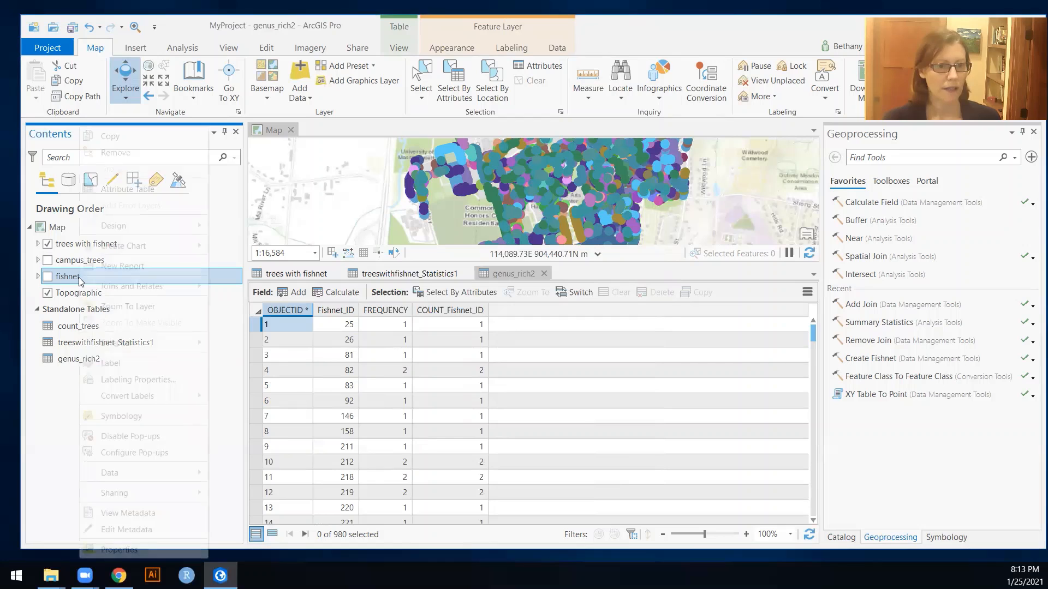
left_click(111, 190)
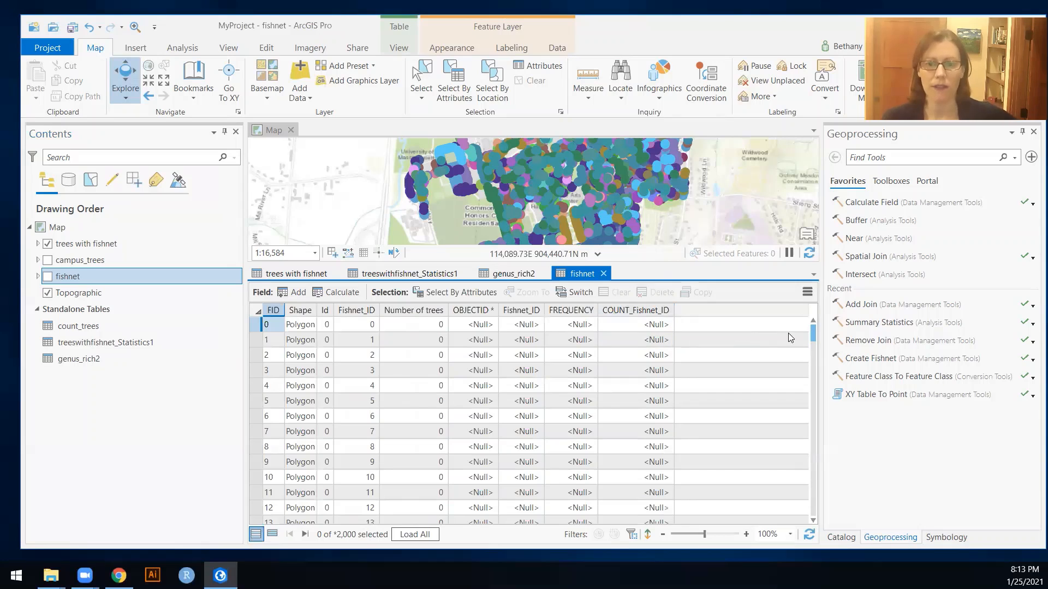
left_click_drag(813, 334, 805, 505)
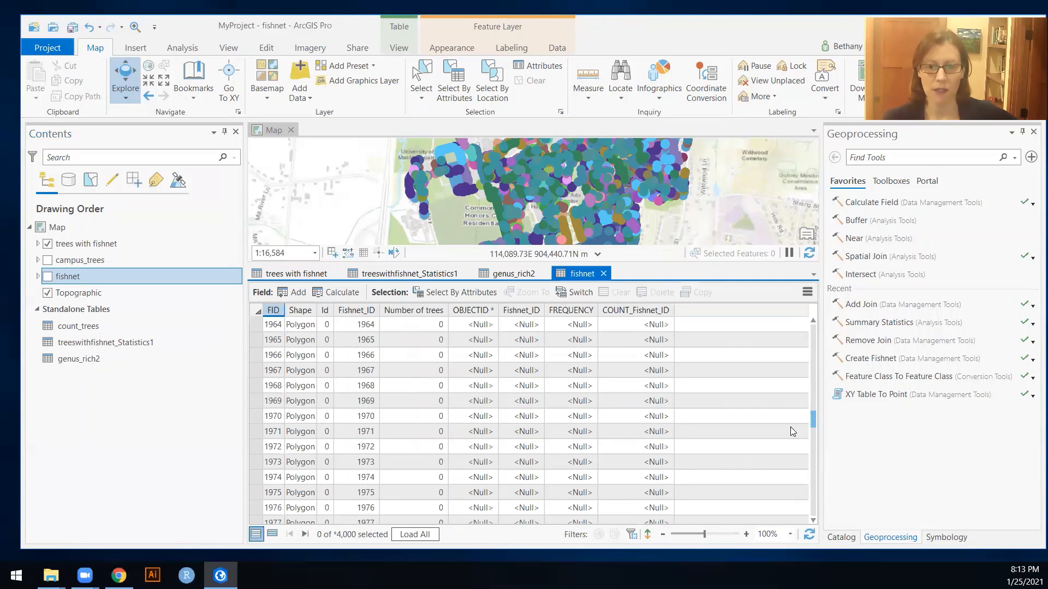
left_click_drag(814, 417, 813, 334)
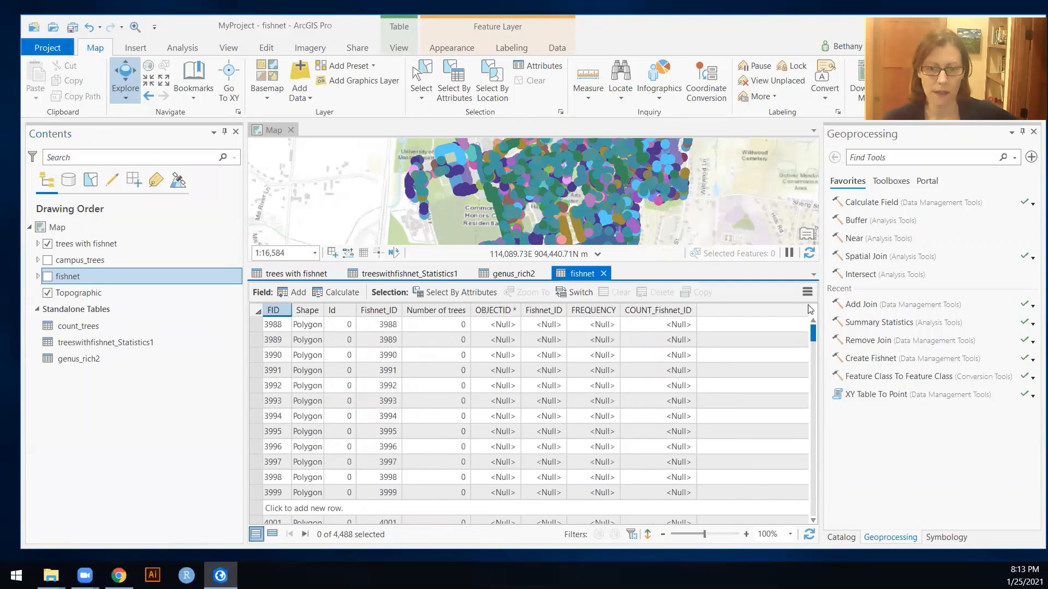
right_click(678, 308)
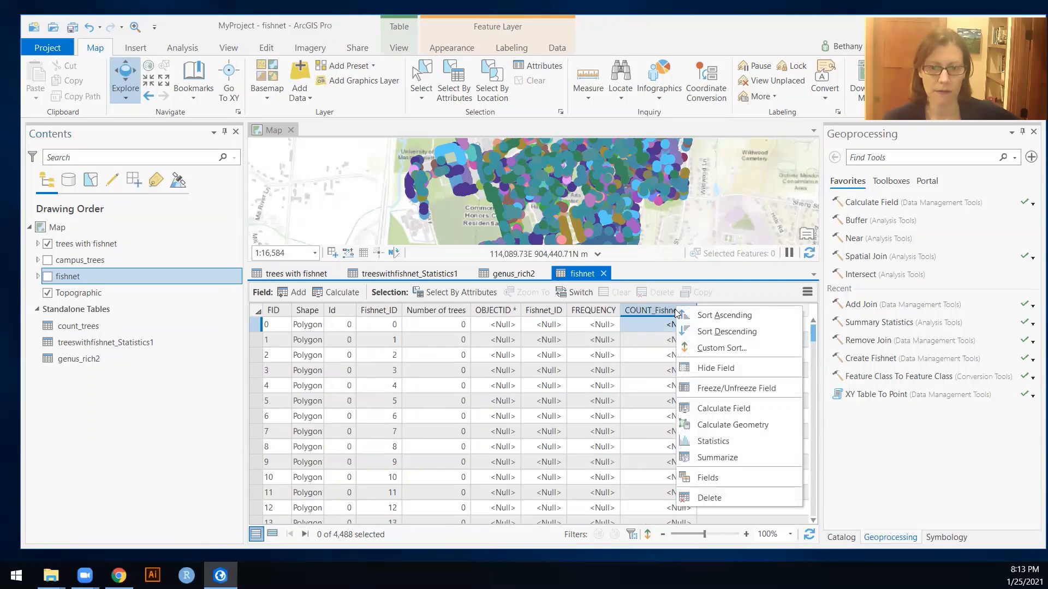
left_click(713, 331)
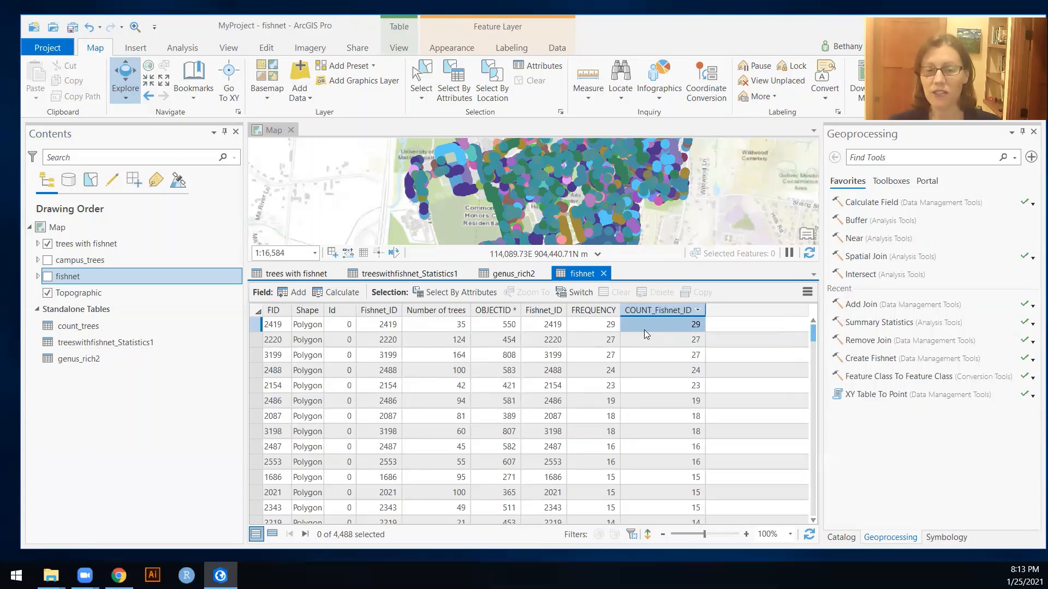
- Add a field num_genera with the alias "Number of tree genera" to the fishnet table and save the field changes
left_click(299, 292)
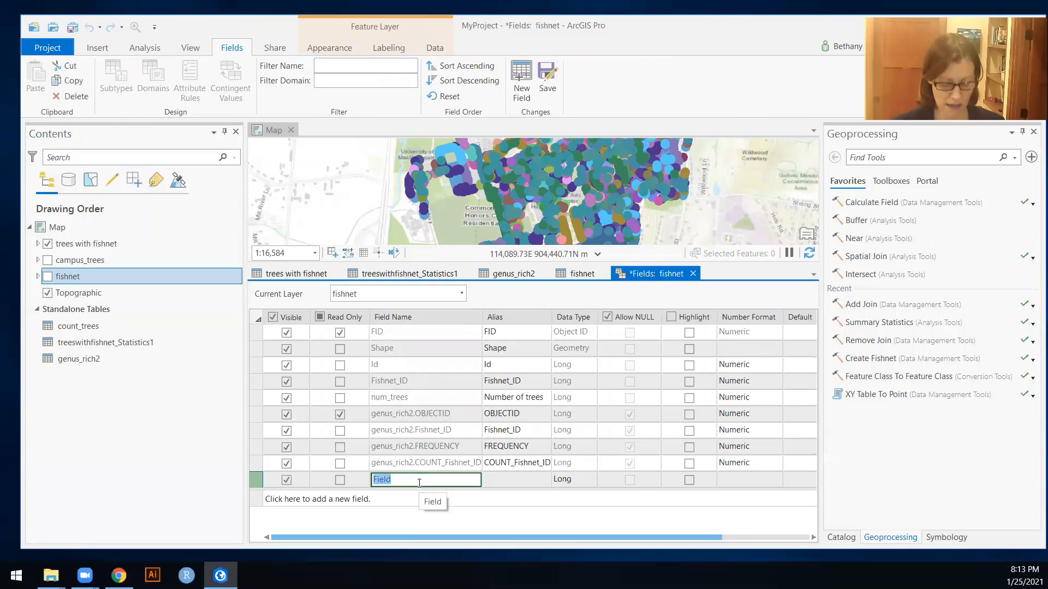
type("num")
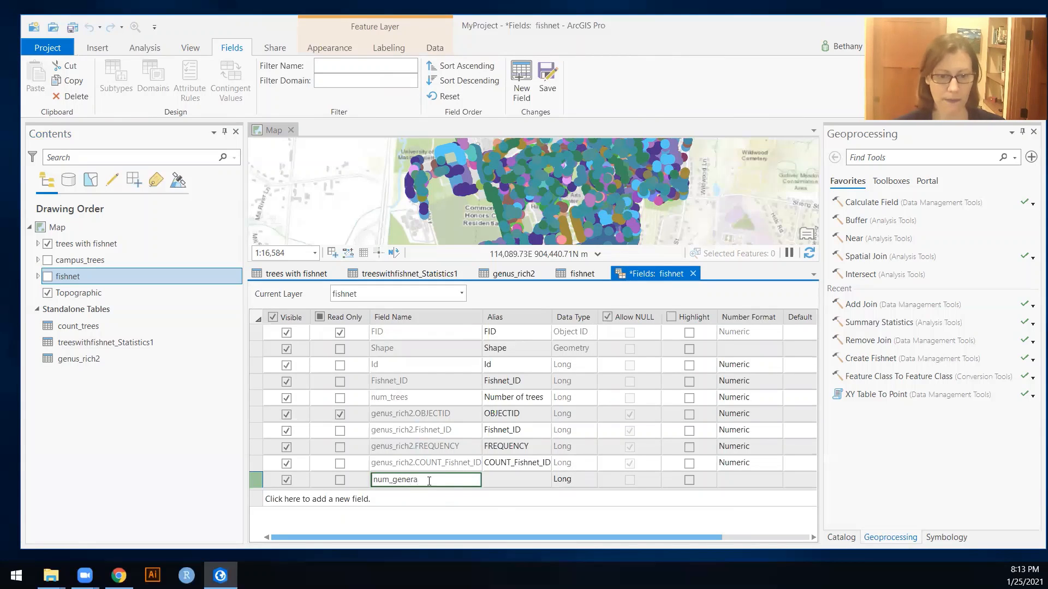
type("_genera")
left_click(520, 479)
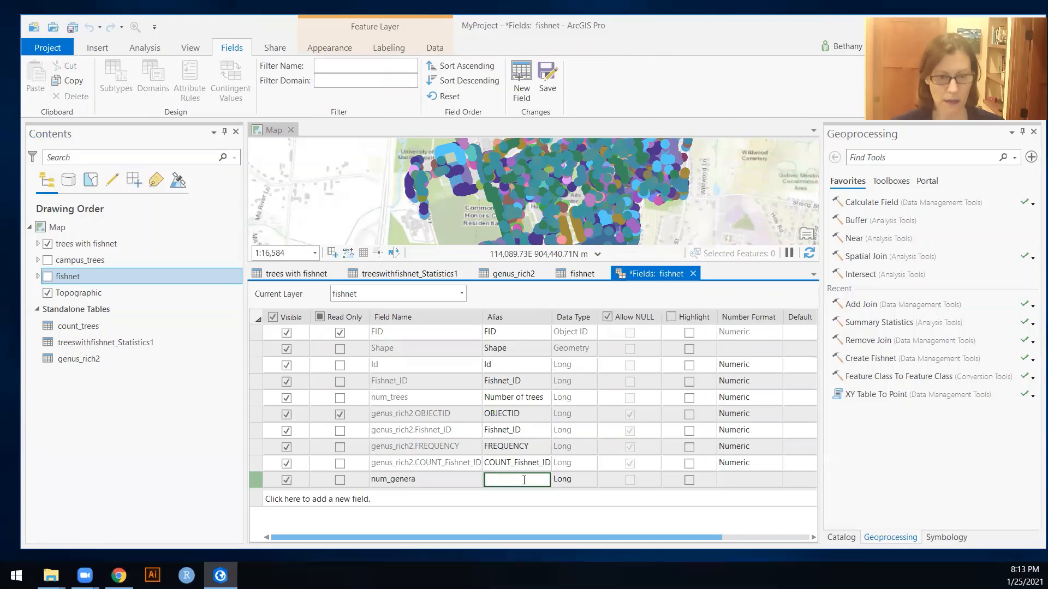
type("Number")
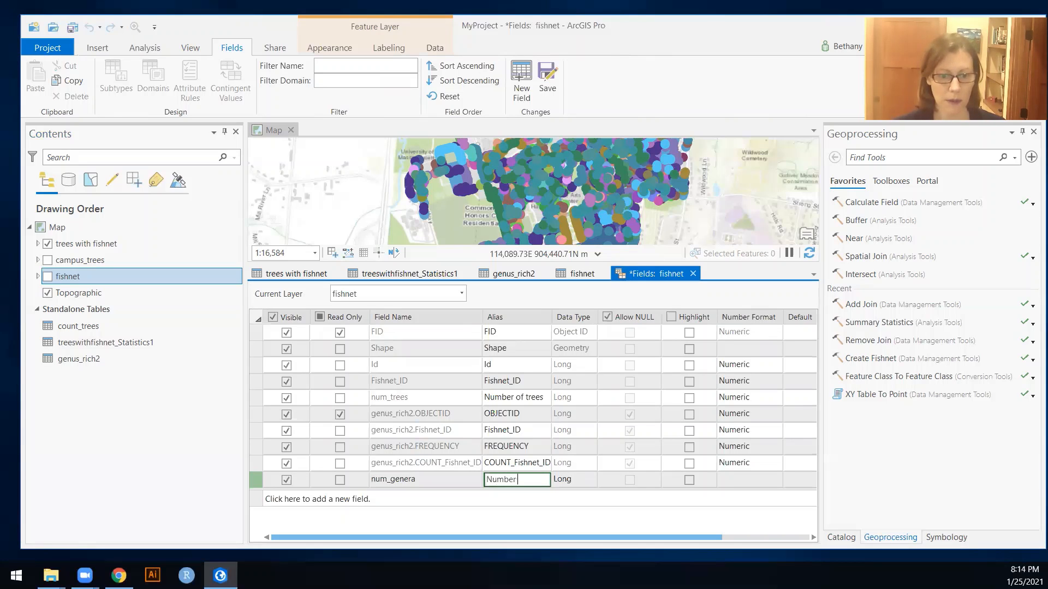
type(" of tree genera")
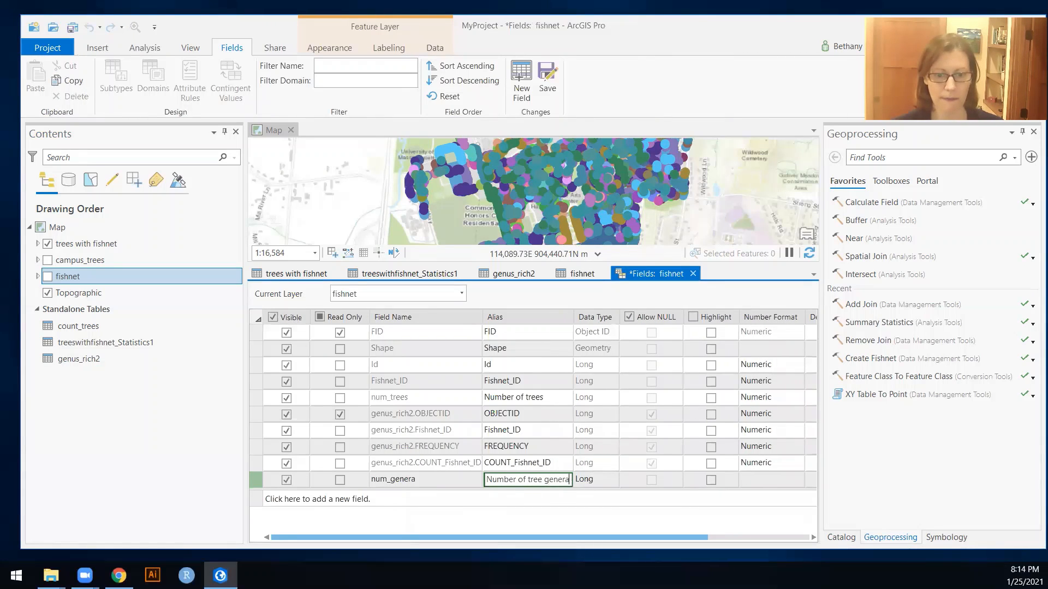
key("Return")
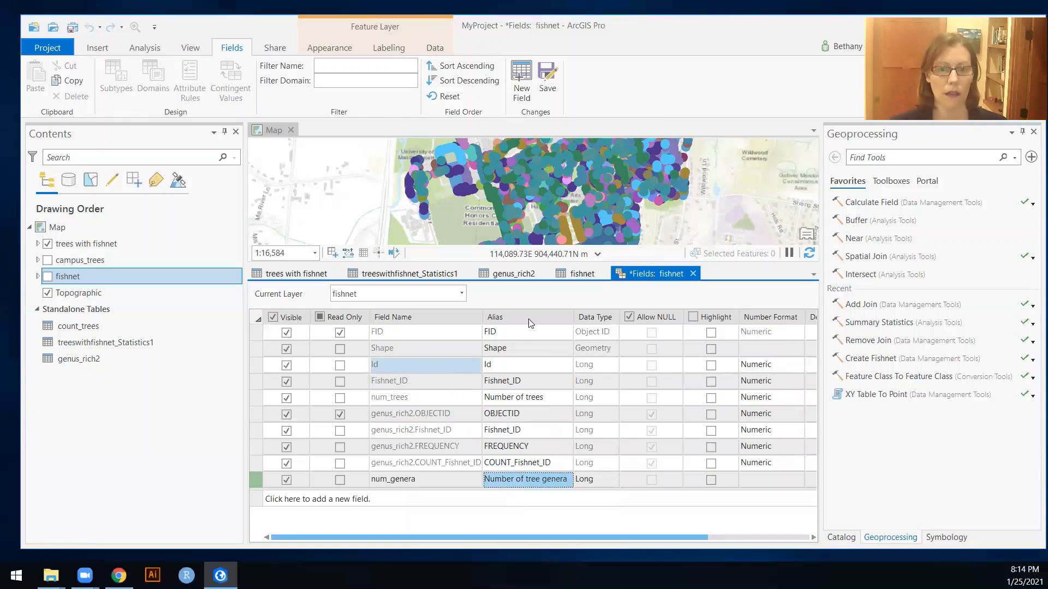
left_click(693, 274)
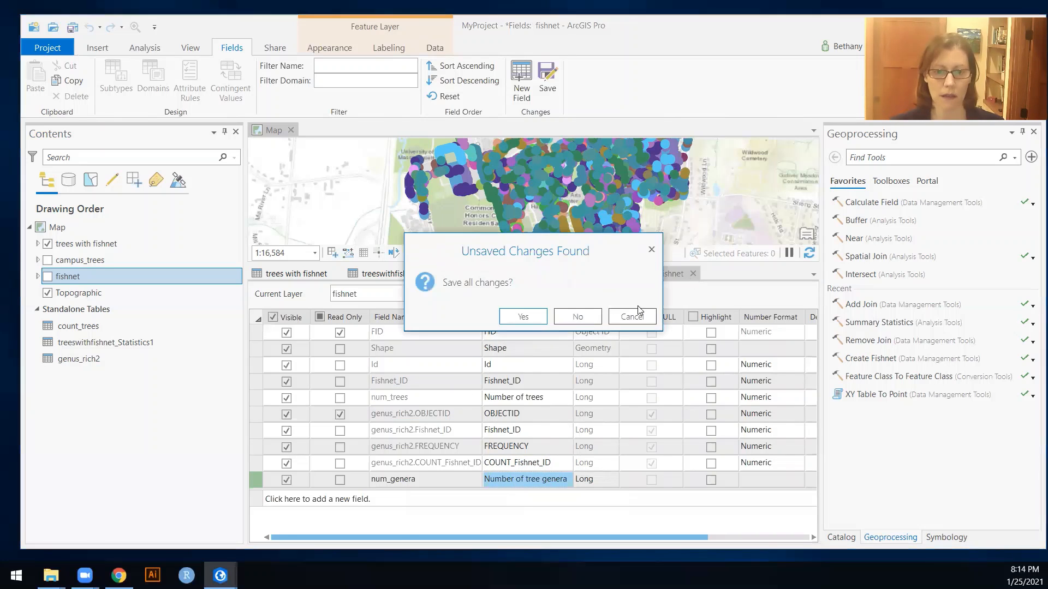
left_click(536, 314)
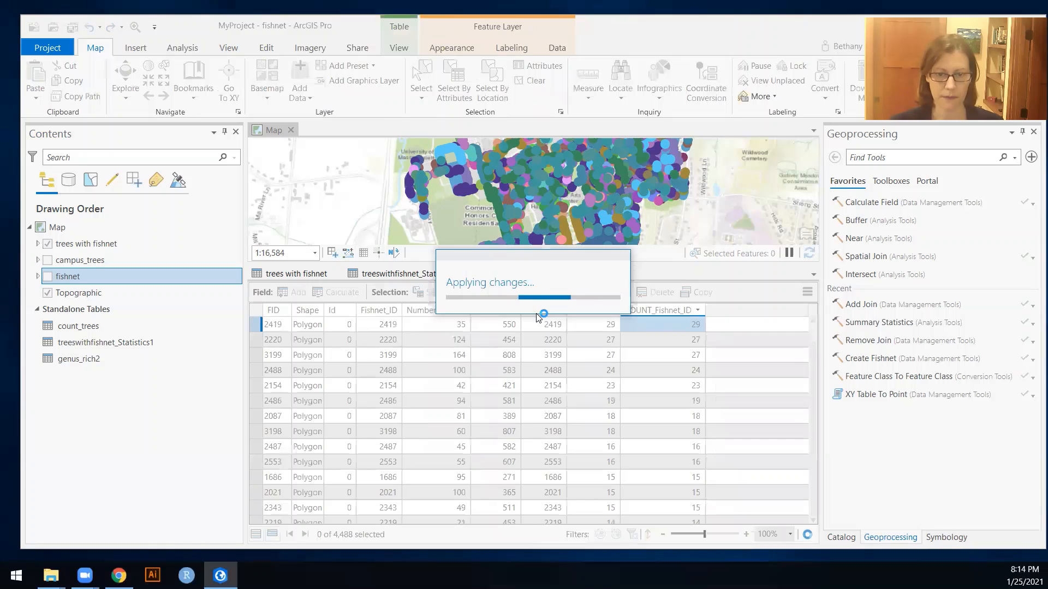
- Calculate the Number of tree genera field in the fishnet table as !genus_rich2.COUNT_Fishnet_ID!
right_click(776, 311)
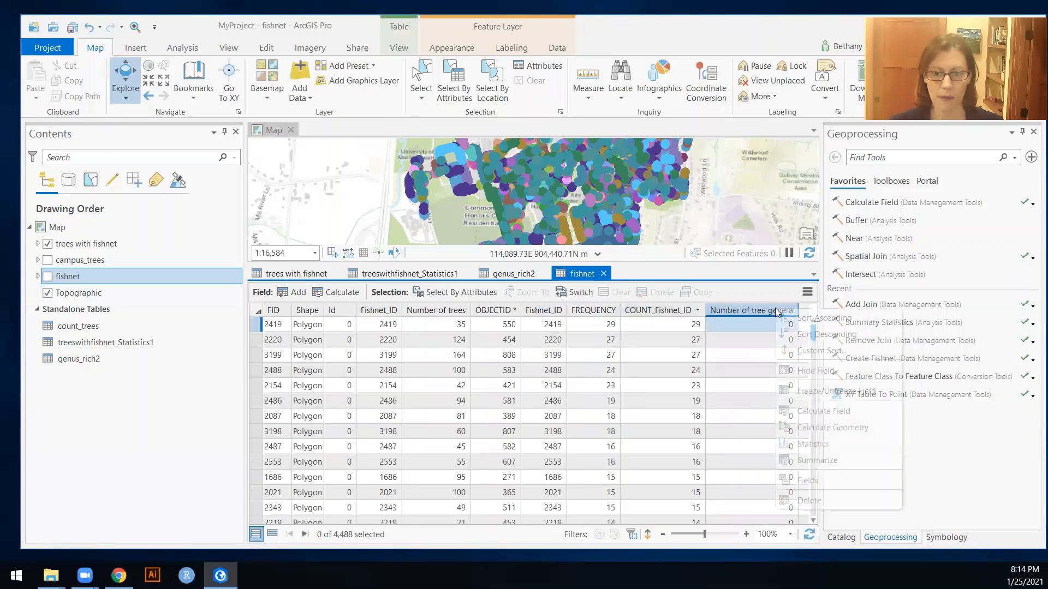
left_click(831, 416)
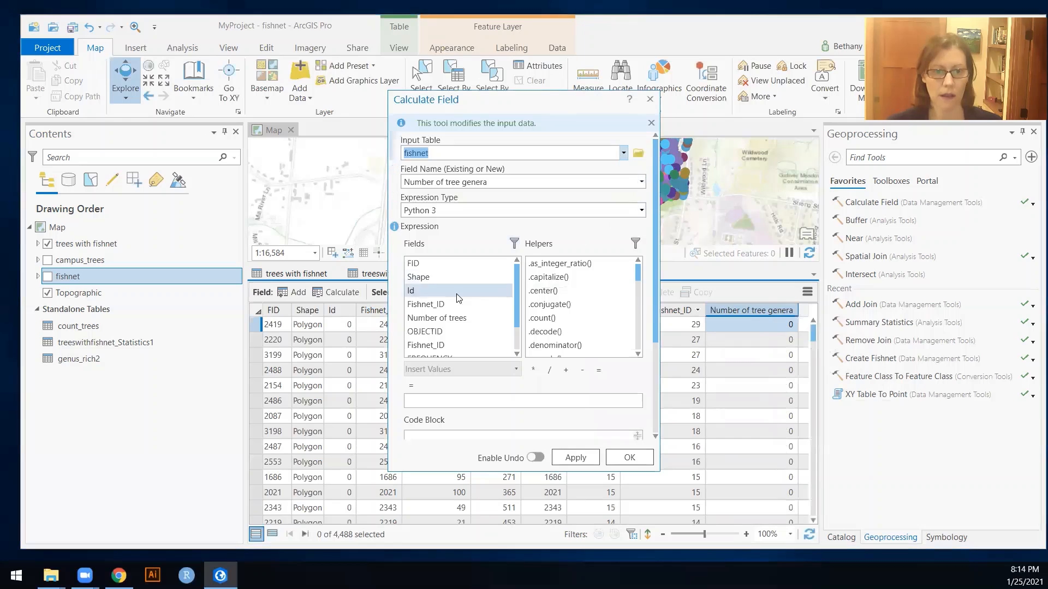
left_click_drag(517, 286, 517, 355)
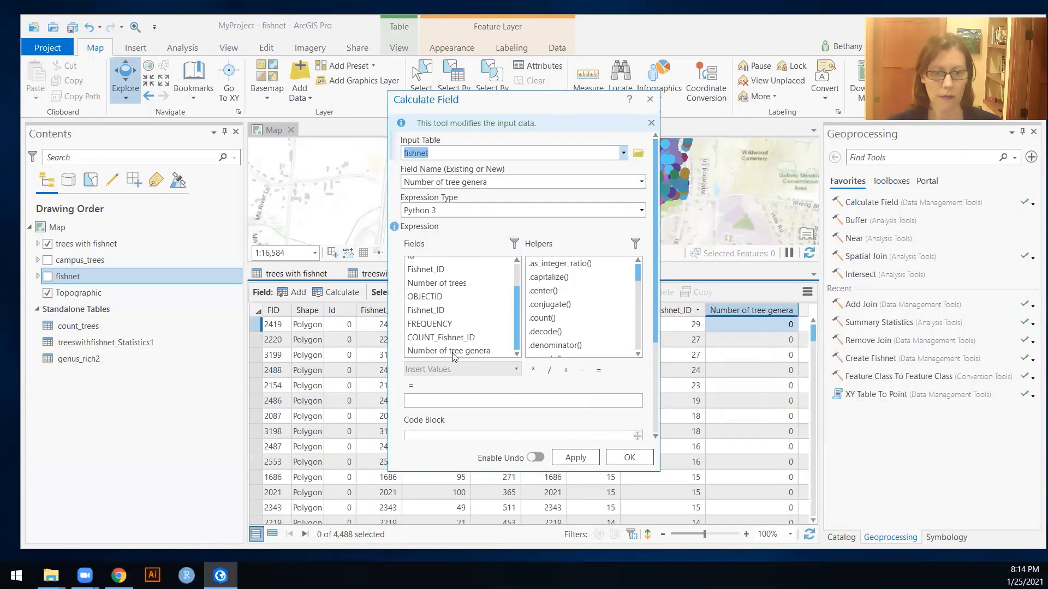
double_click(441, 338)
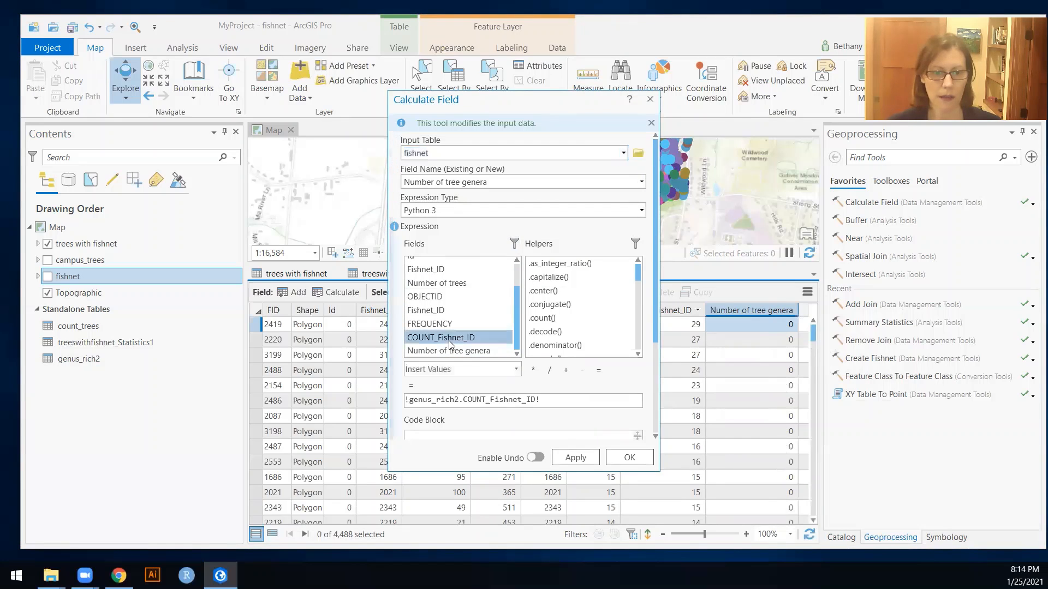
left_click(573, 453)
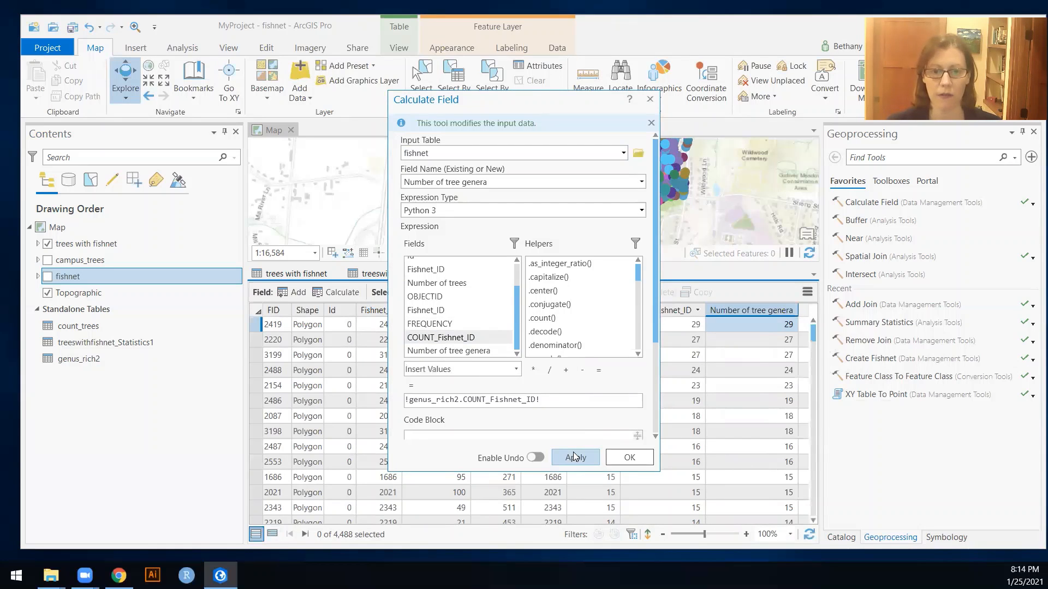
left_click(630, 457)
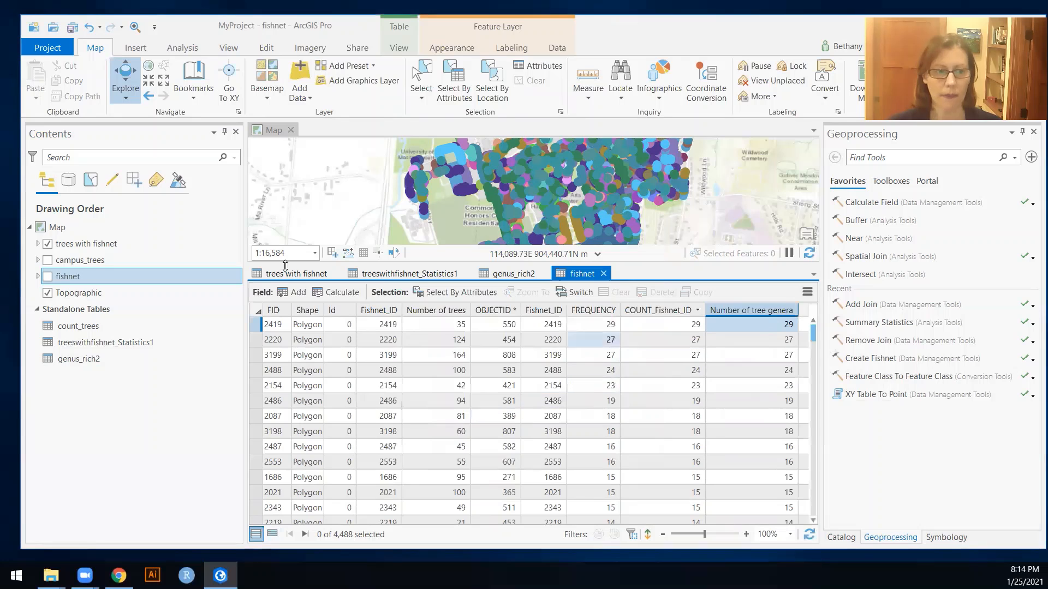
- Remove the genus_rich2 join from the fishnet layer
right_click(105, 281)
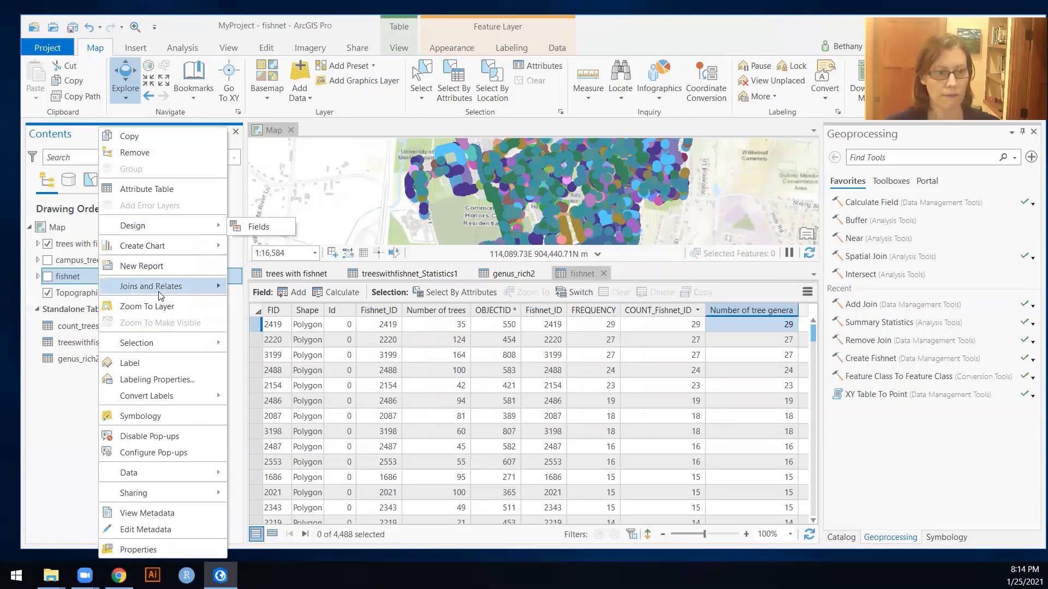
mouse_move(163, 293)
left_click(260, 305)
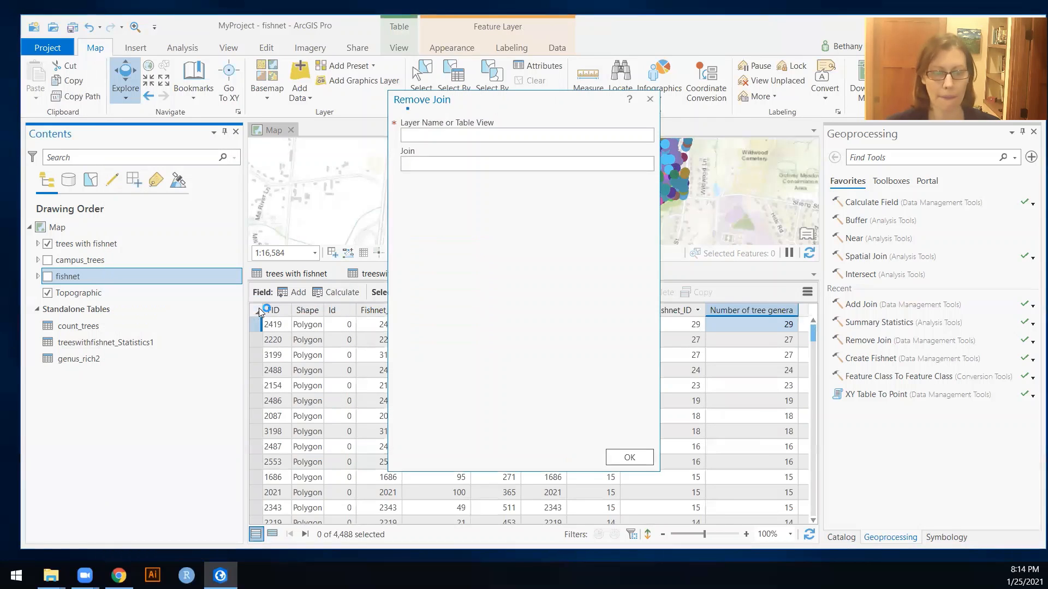
left_click(626, 456)
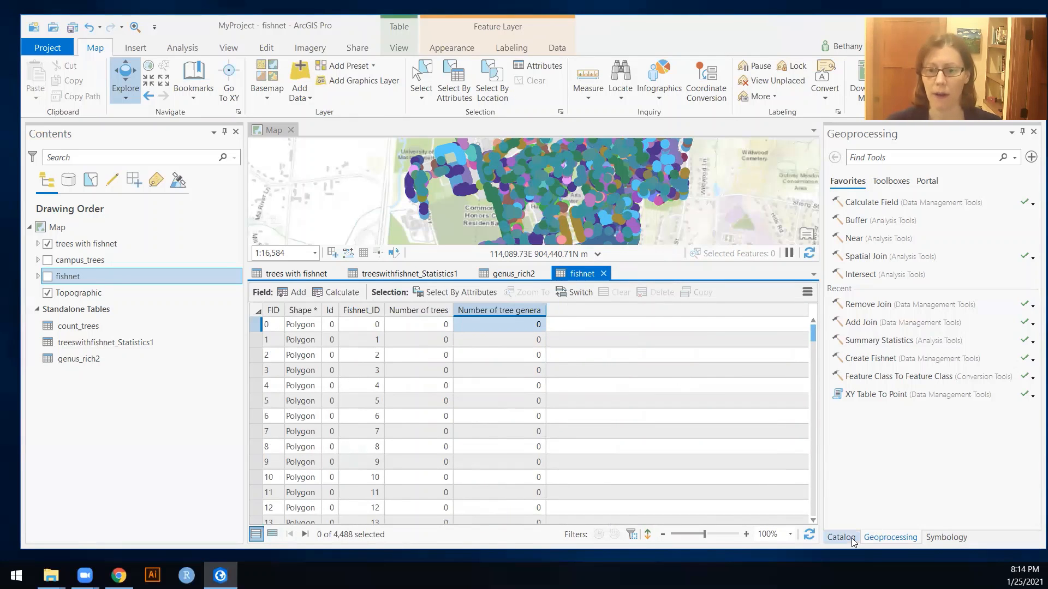
- Symbolize the fishnet layer's graduated colors by Number of tree genera, show fishnet on the map and hide trees with fishnet
left_click(946, 537)
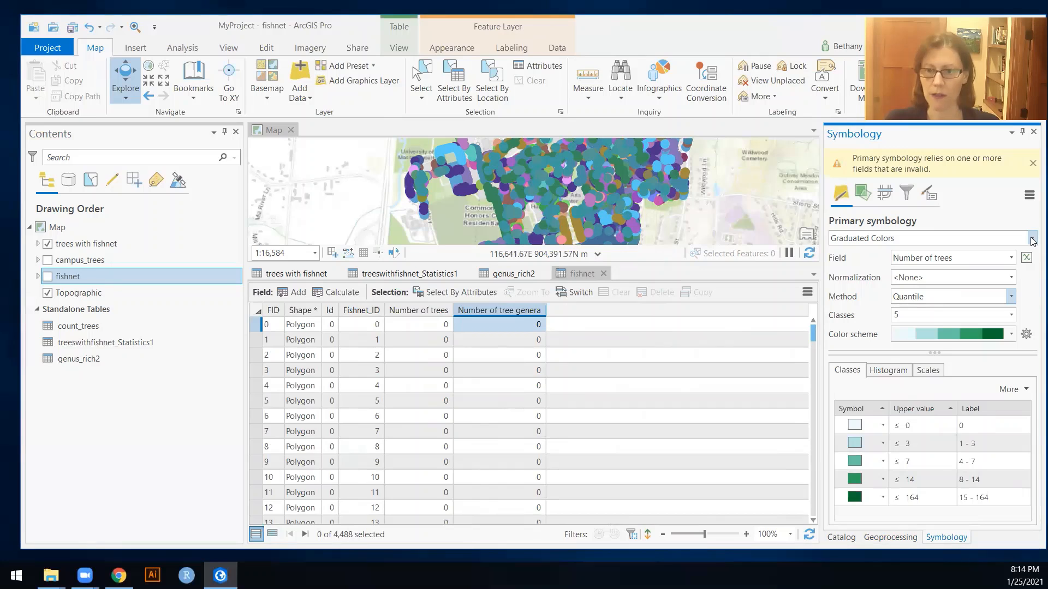
left_click(1011, 258)
left_click(936, 313)
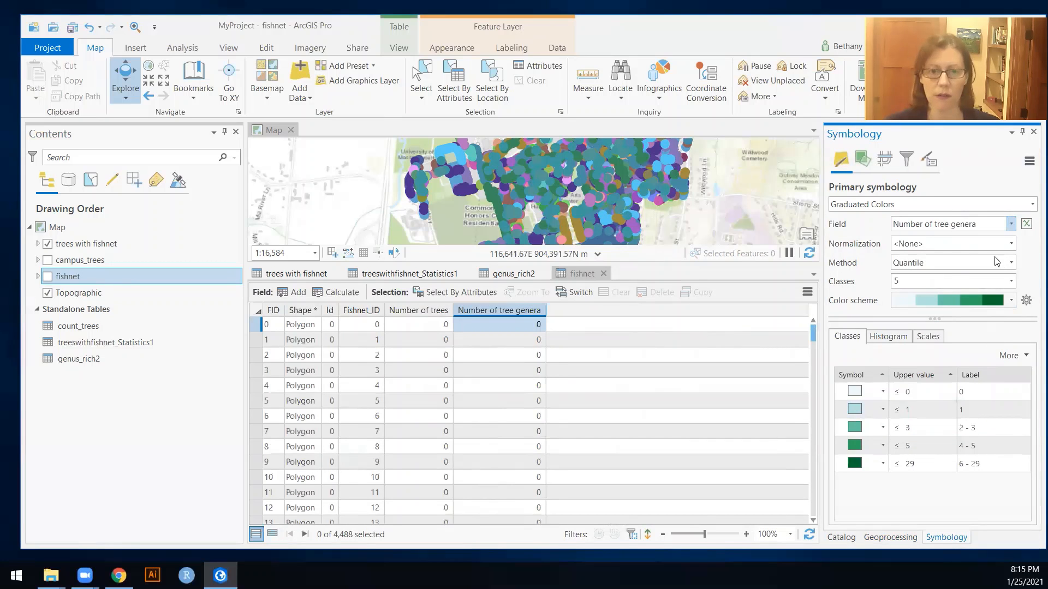
left_click(47, 276)
left_click(47, 244)
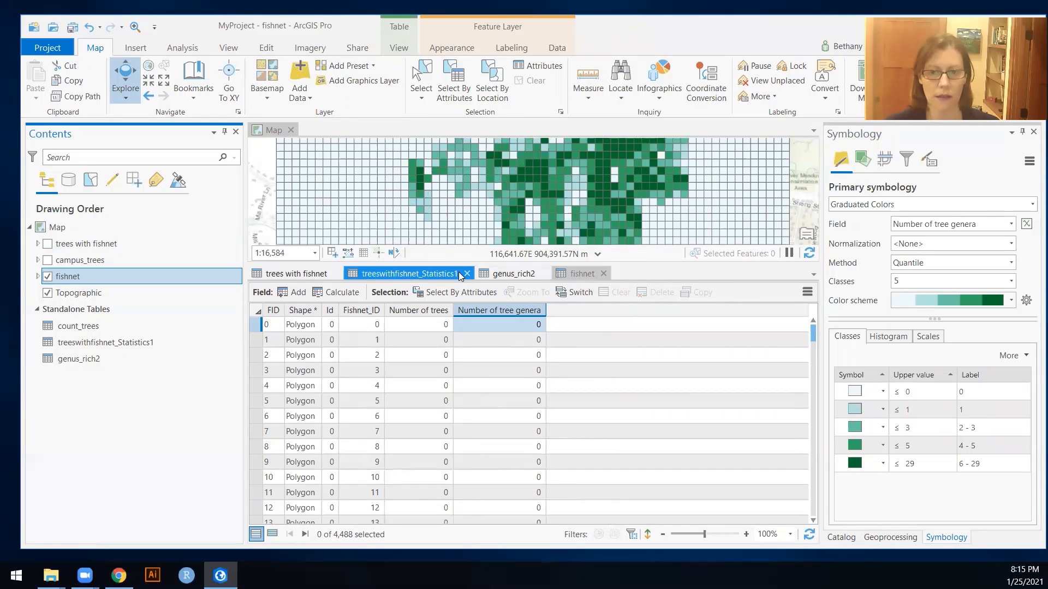
- Close the open attribute tables, including trees with fishnet, treeswithfishnet_Statistics1, fishnet and genus_rich2, to give the map the full view
left_click(812, 275)
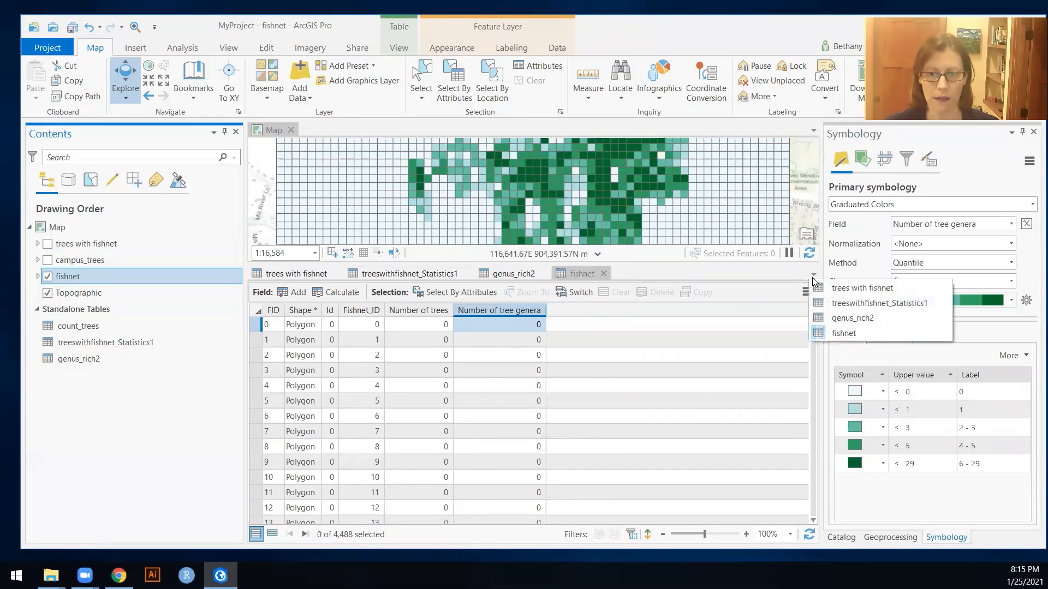
left_click(598, 254)
left_click(653, 277)
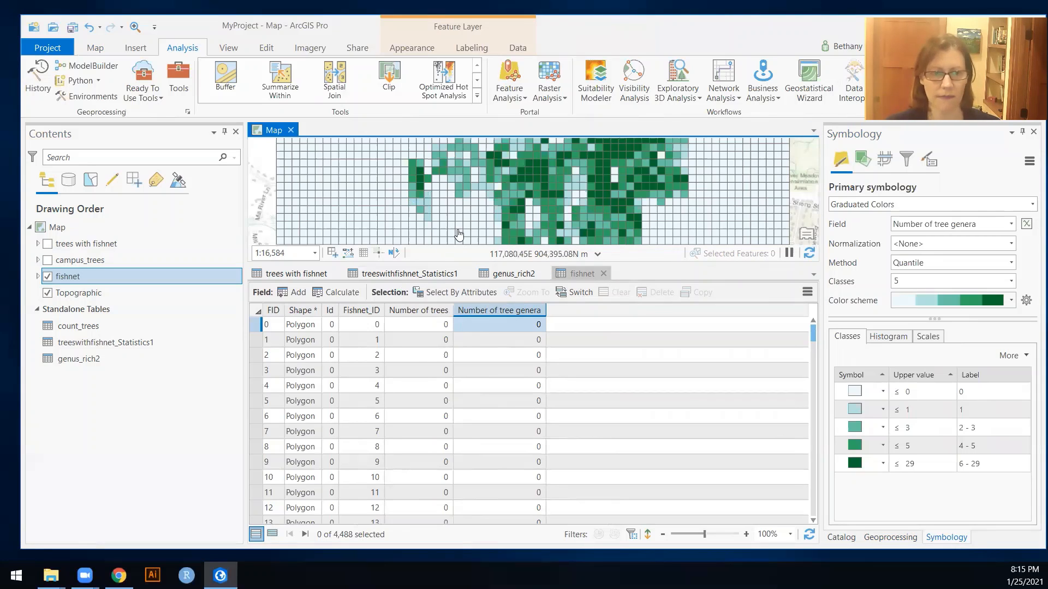
left_click(336, 274)
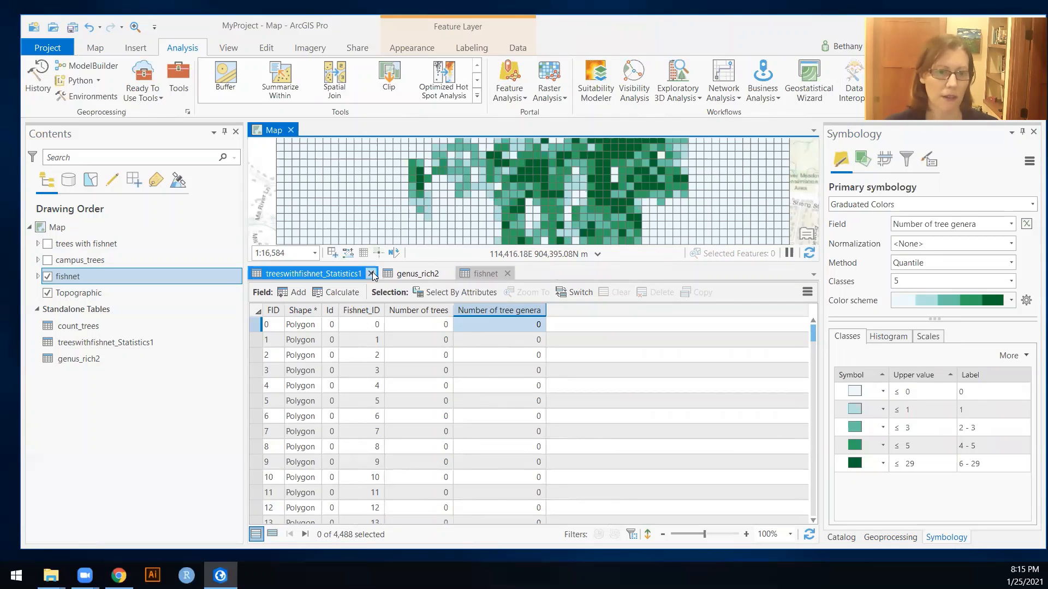
left_click(342, 273)
middle_click(372, 272)
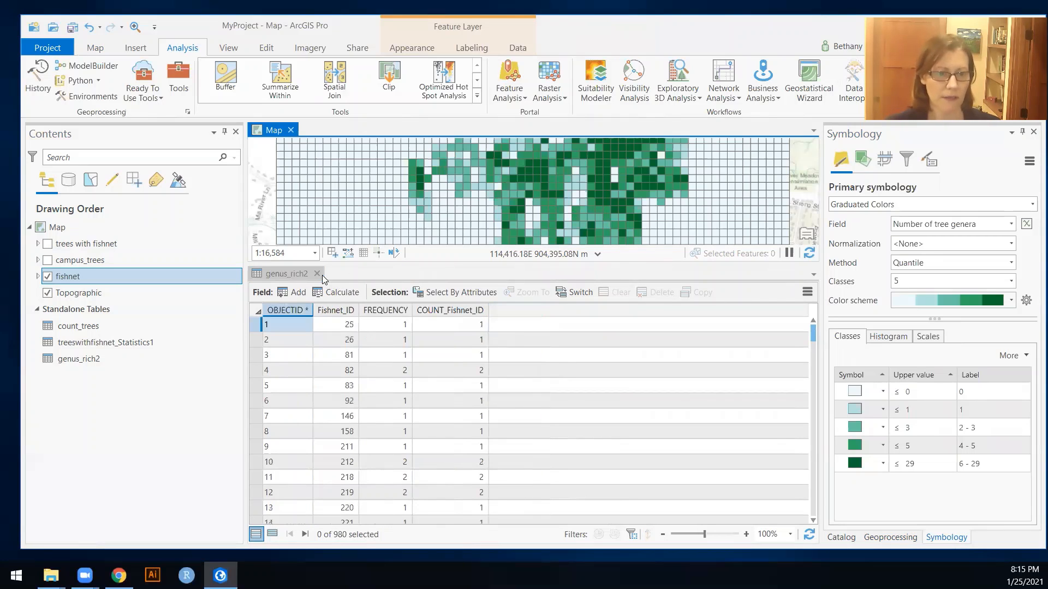
left_click(317, 274)
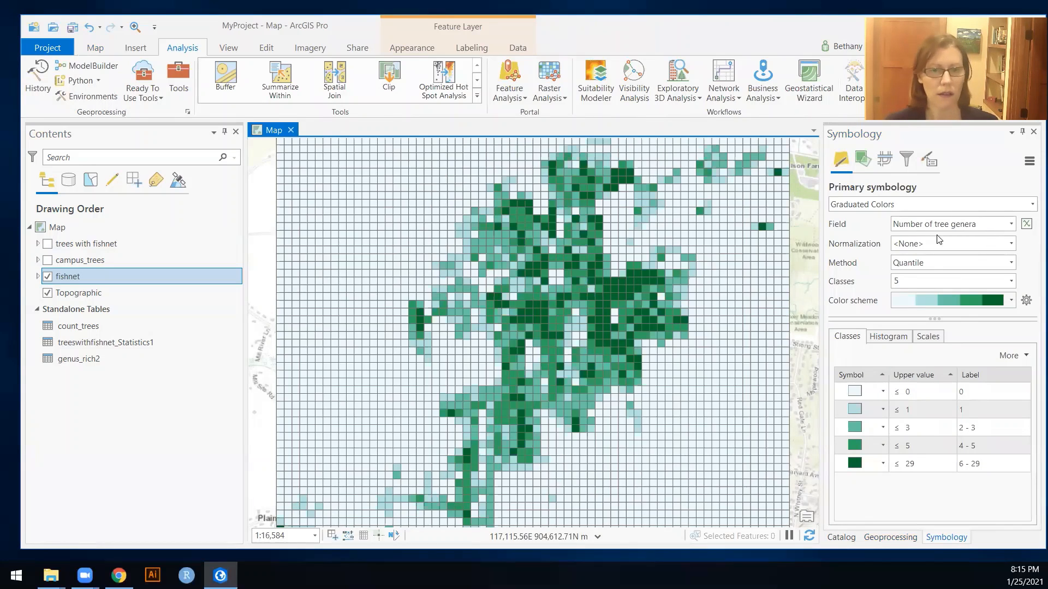
- Compare the two fishnet maps by symbolizing the layer by Number of trees and switching back to Number of tree genera
left_click(1011, 224)
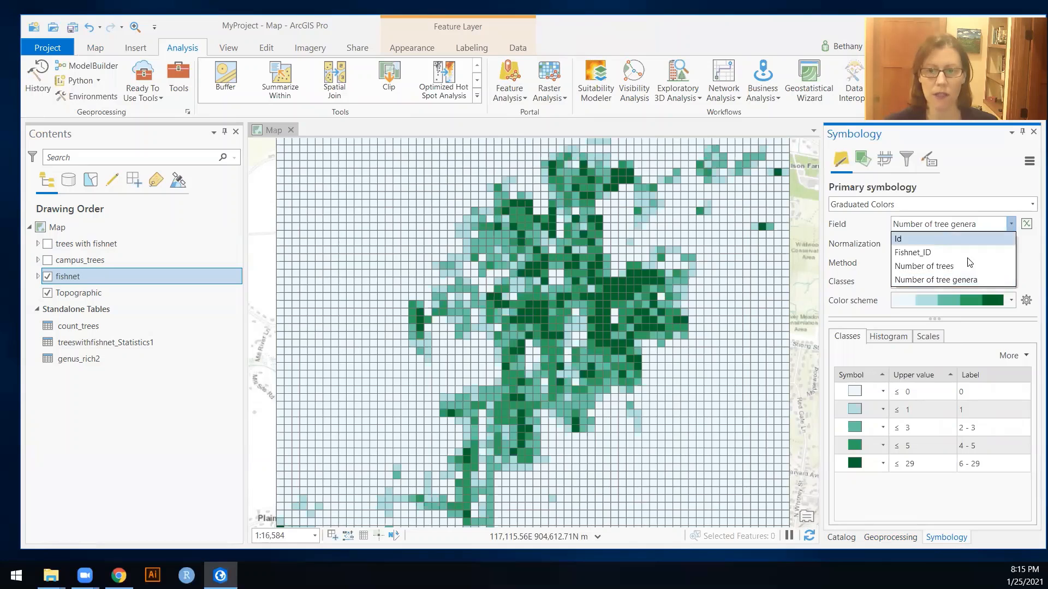
left_click(956, 266)
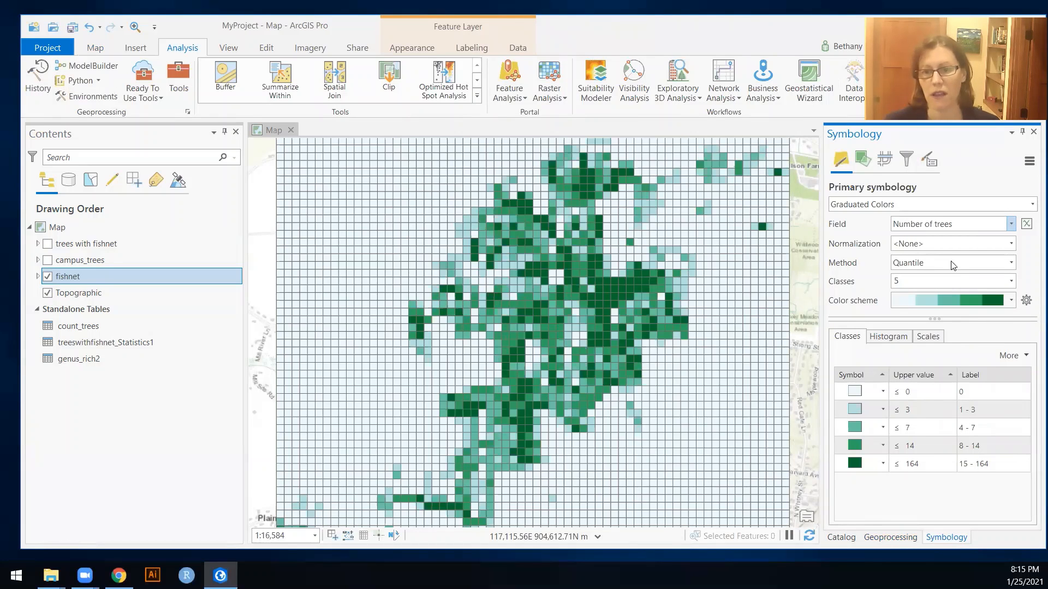
left_click(1011, 224)
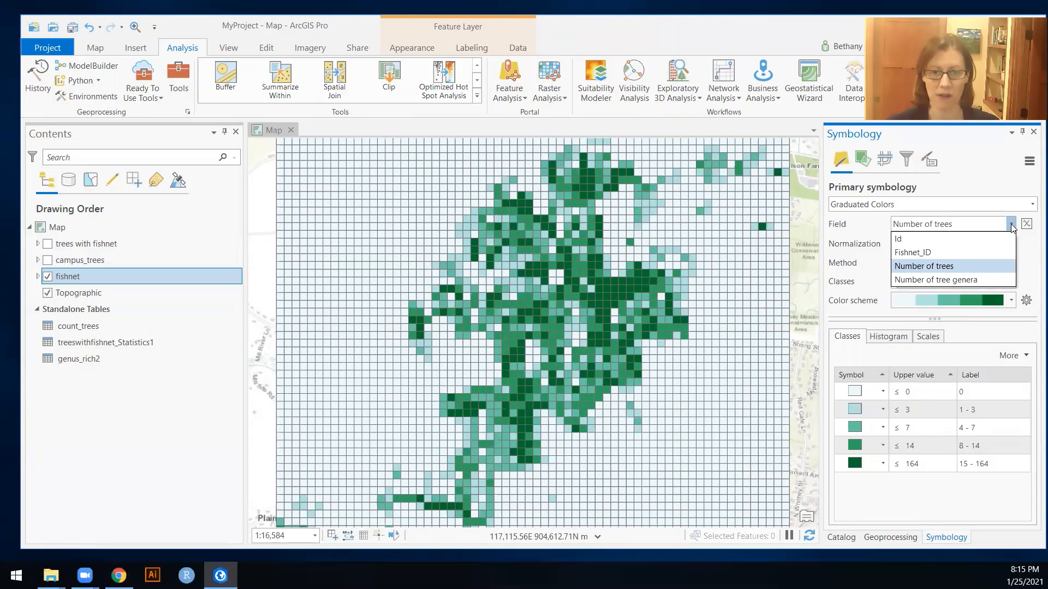
left_click(966, 280)
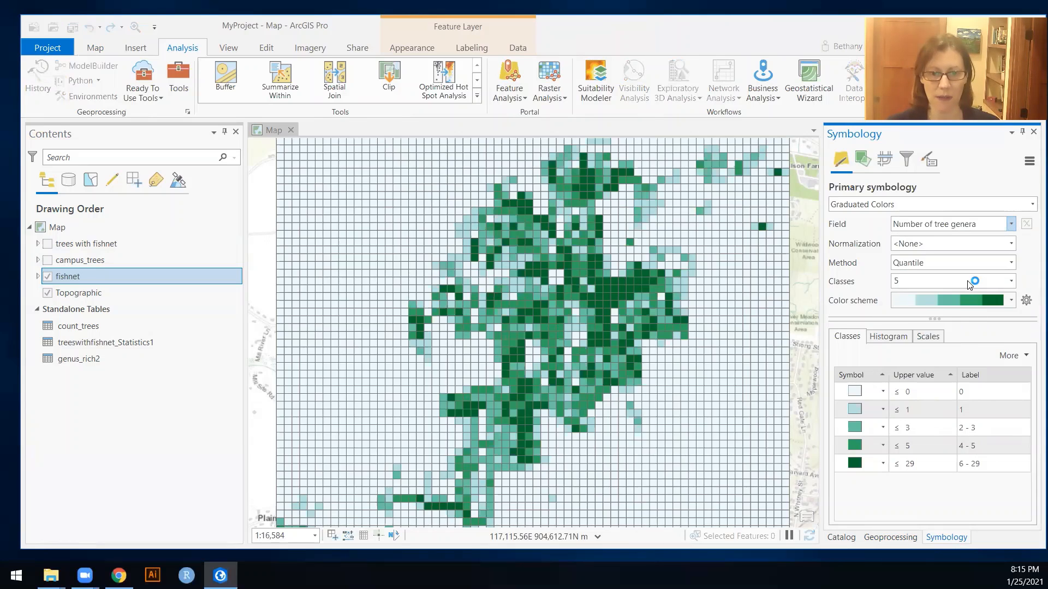